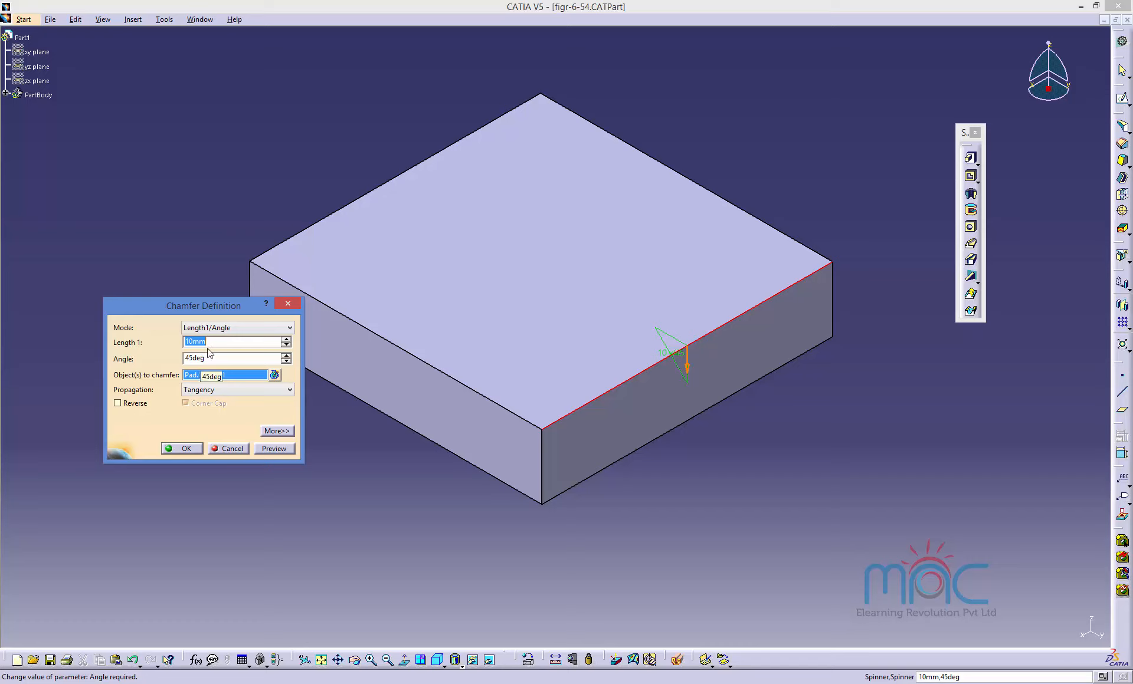
{"action": "left_click", "coordinate": [224, 328]}
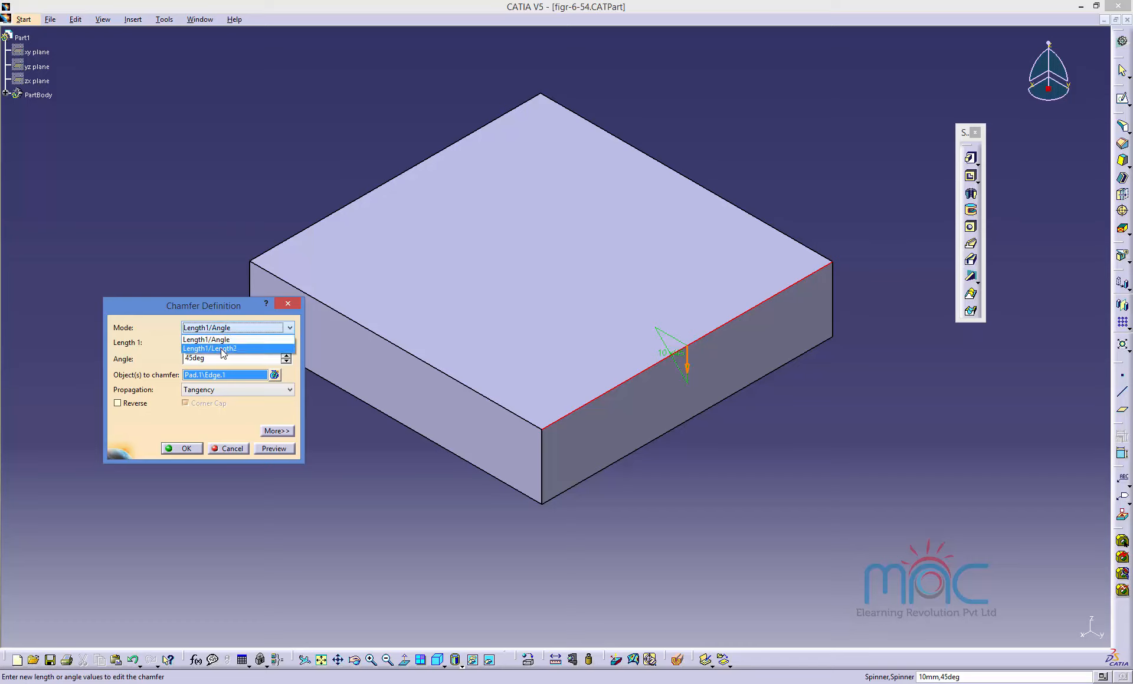
{"action": "left_click", "coordinate": [233, 440]}
{"action": "left_click", "coordinate": [232, 447]}
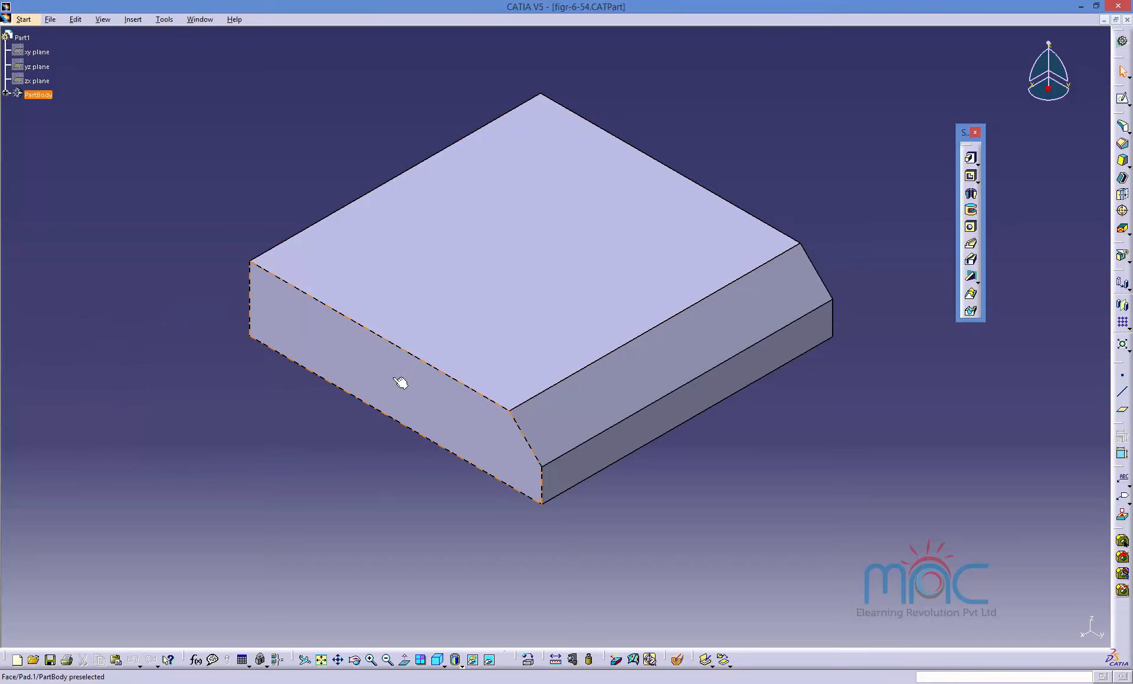
Start a chamfer on the block's upper left edge, set its length to 15 mm and preview it.
{"action": "middle_click_drag", "start_coordinate": [321, 425], "coordinate": [617, 498]}
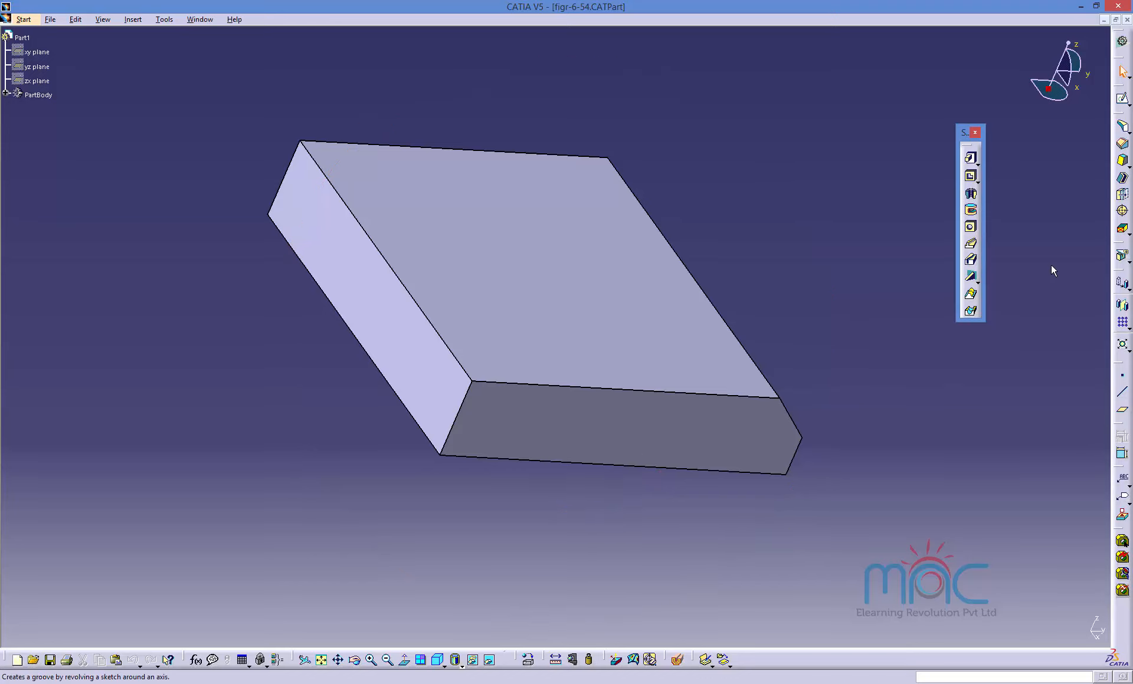
{"action": "left_click", "coordinate": [1125, 155]}
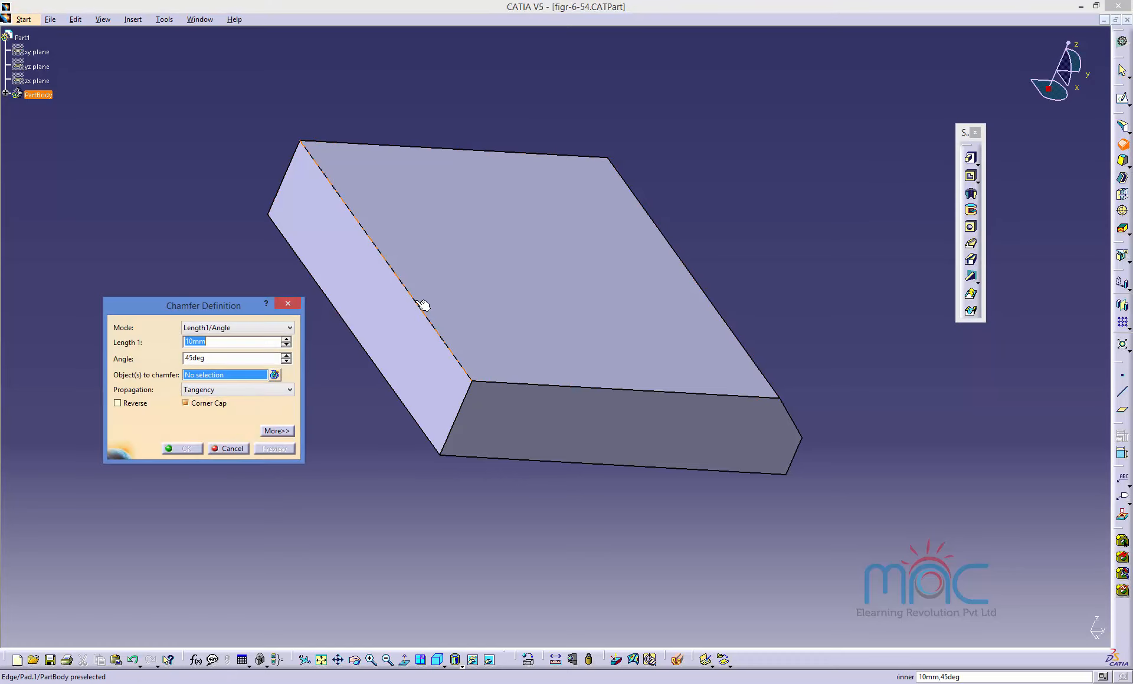
{"action": "left_click", "coordinate": [225, 329]}
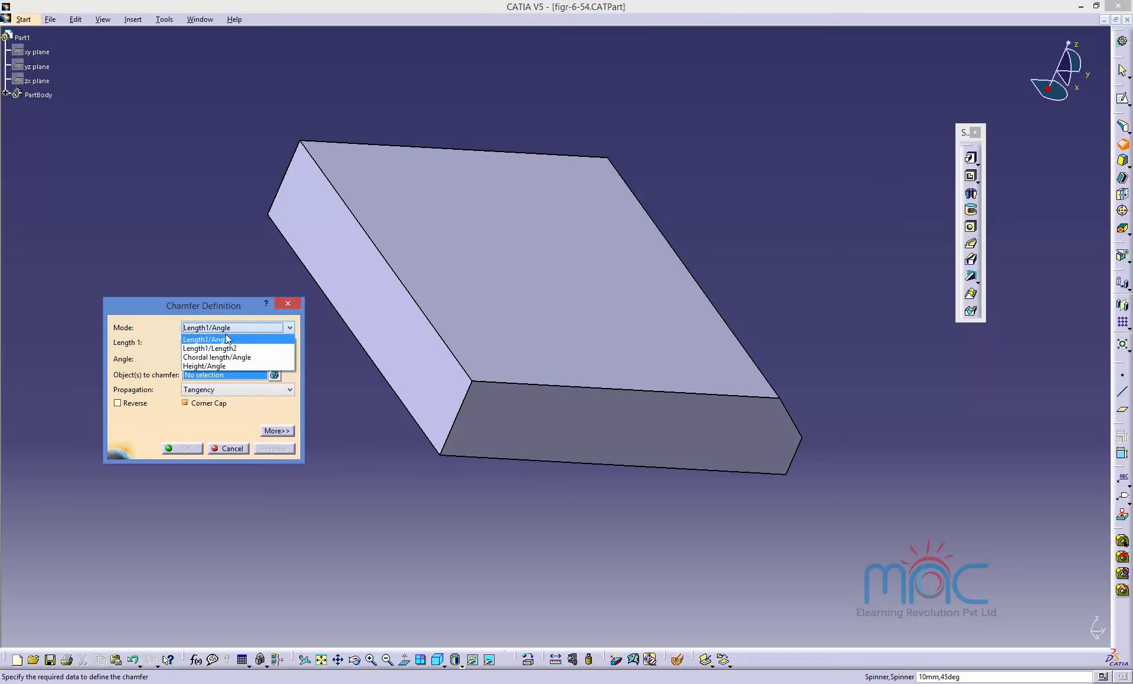
{"action": "left_click", "coordinate": [243, 306]}
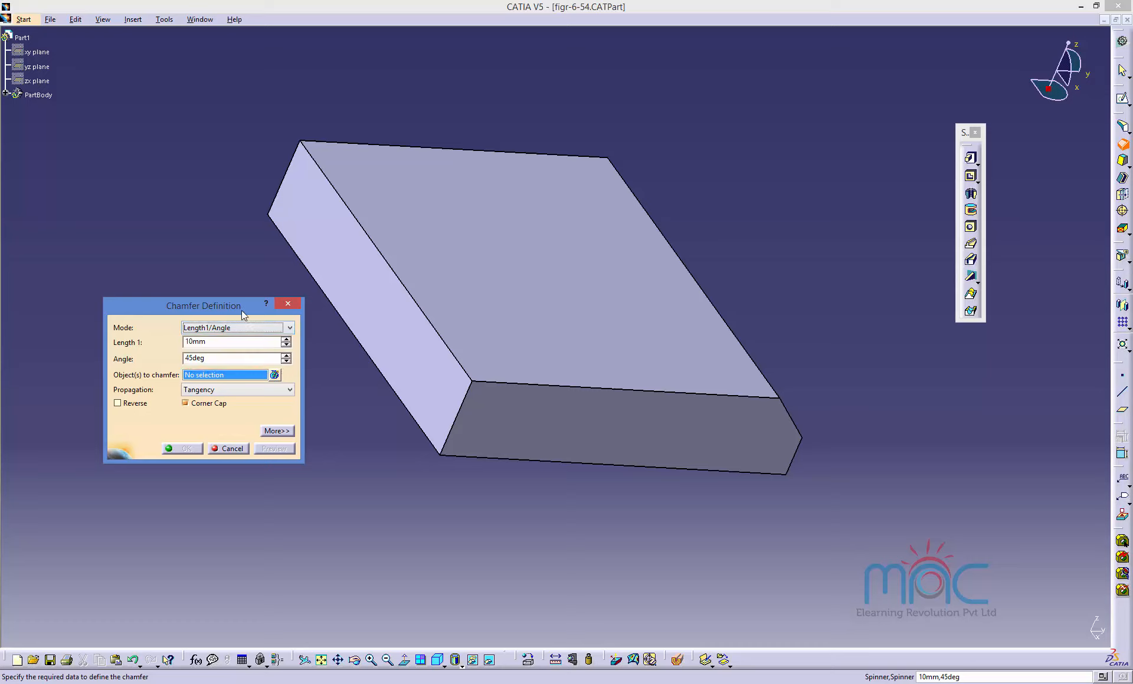
{"action": "left_click", "coordinate": [435, 324]}
{"action": "double_click", "coordinate": [198, 343]}
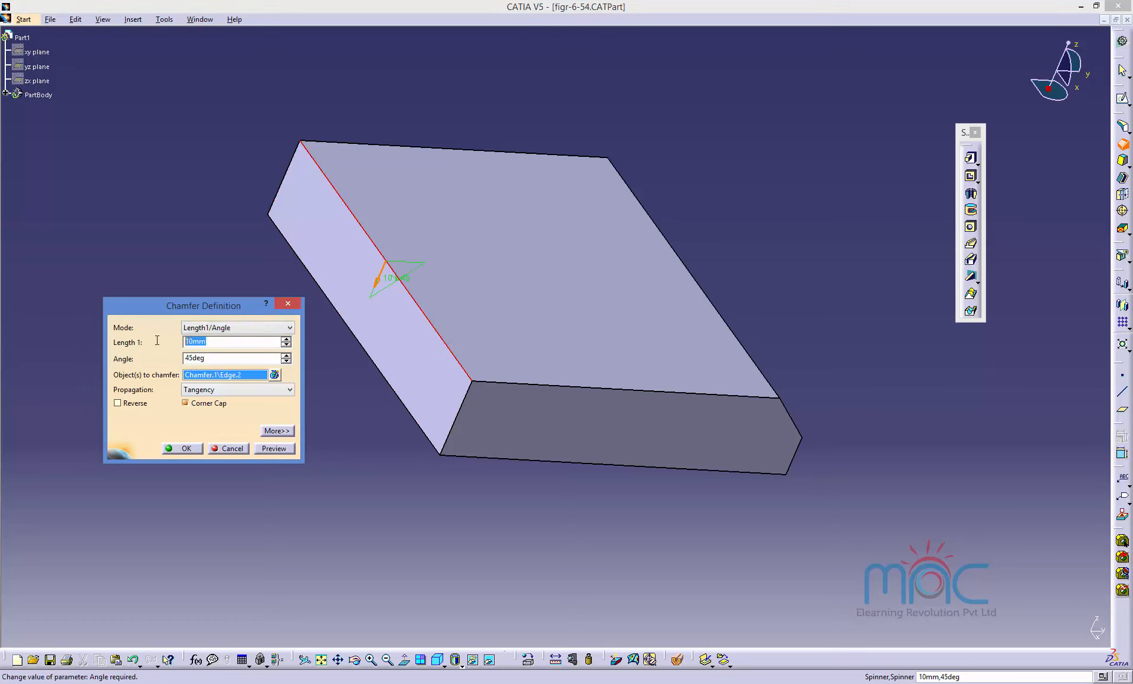
{"action": "type", "text": "15"}
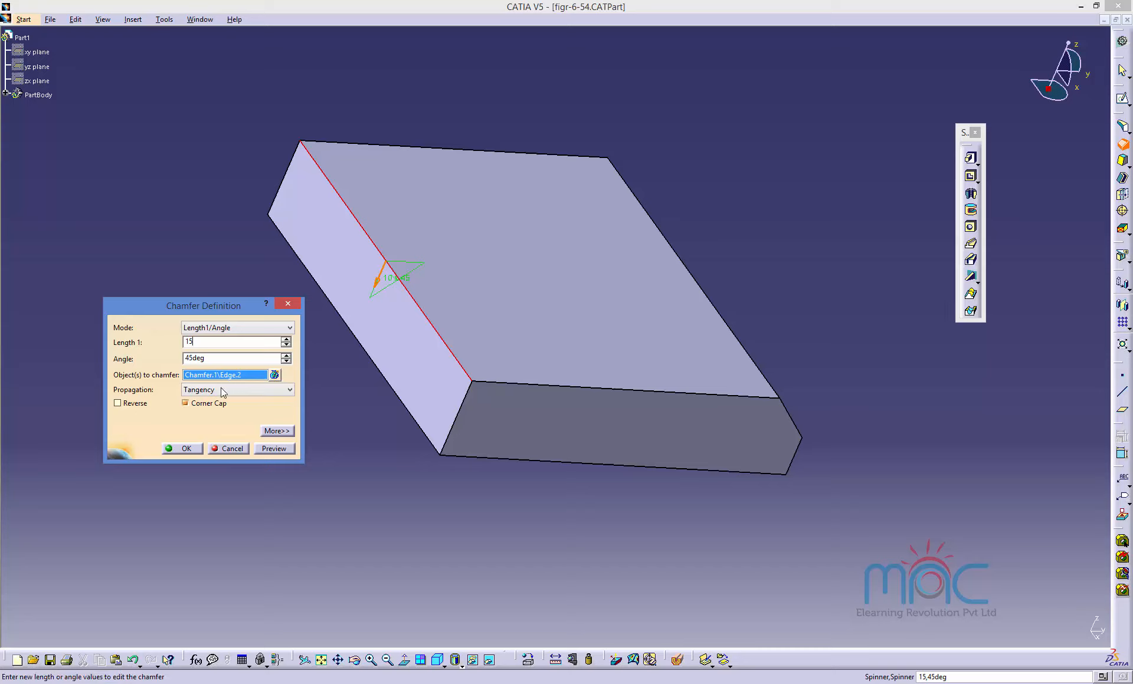
{"action": "left_click", "coordinate": [269, 449]}
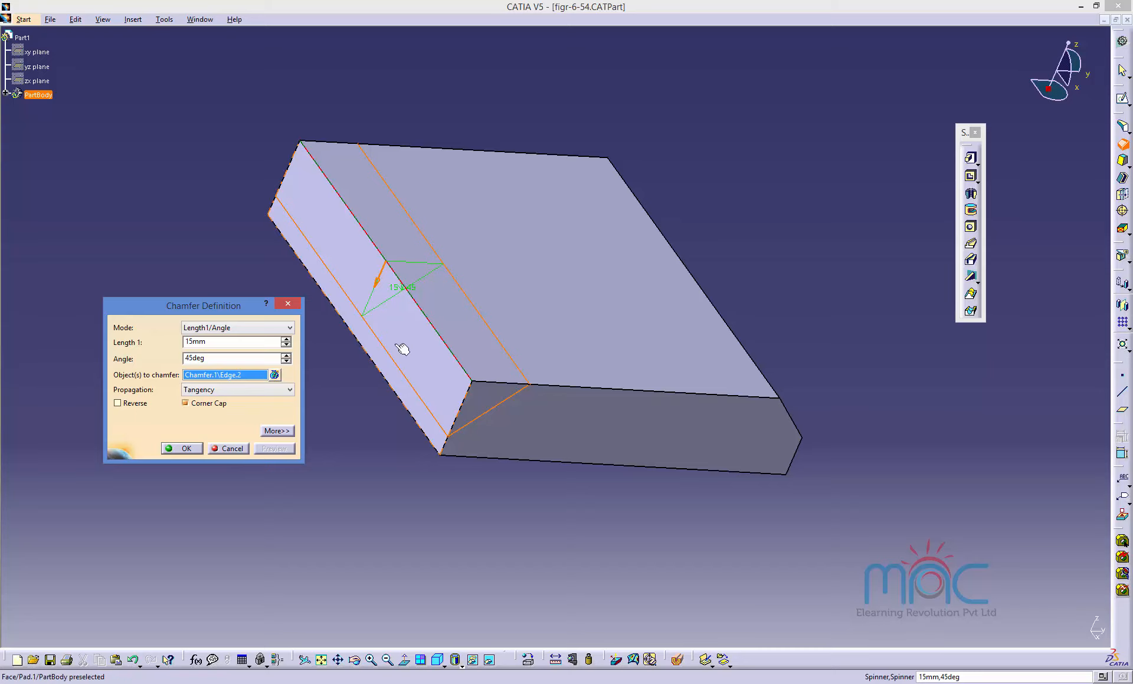
Reverse the chamfer, set its angle to 60°, preview it, and cancel the chamfer.
{"action": "left_click", "coordinate": [134, 404]}
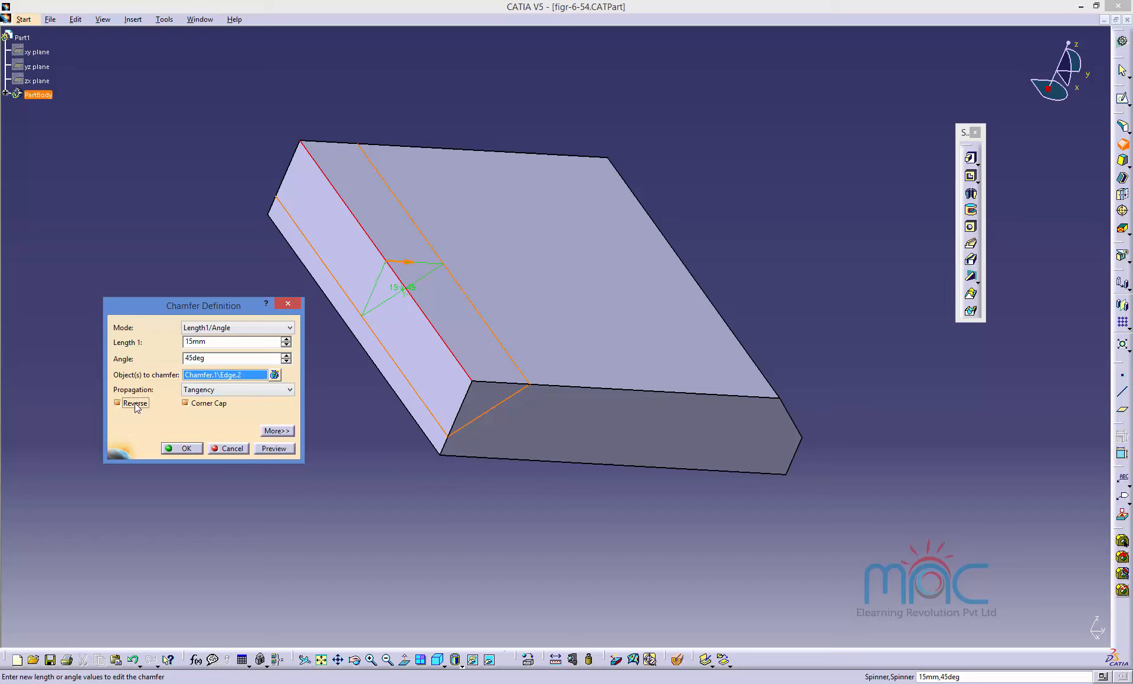
{"action": "left_click", "coordinate": [189, 358]}
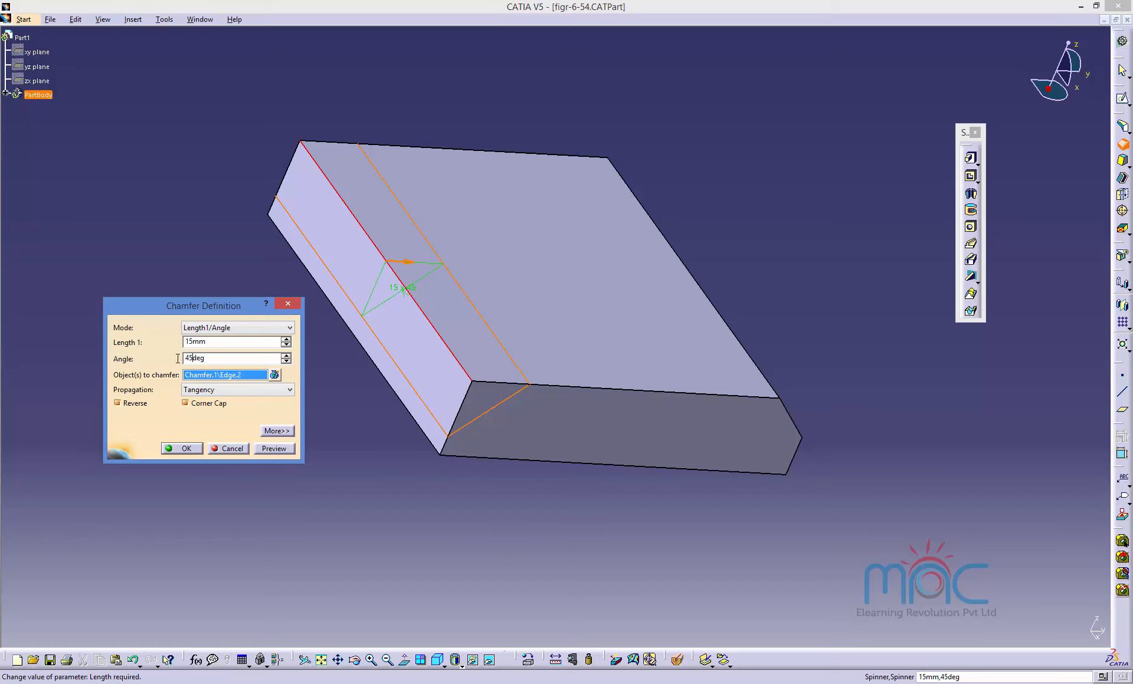
{"action": "left_click_drag", "start_coordinate": [177, 358], "coordinate": [171, 358]}
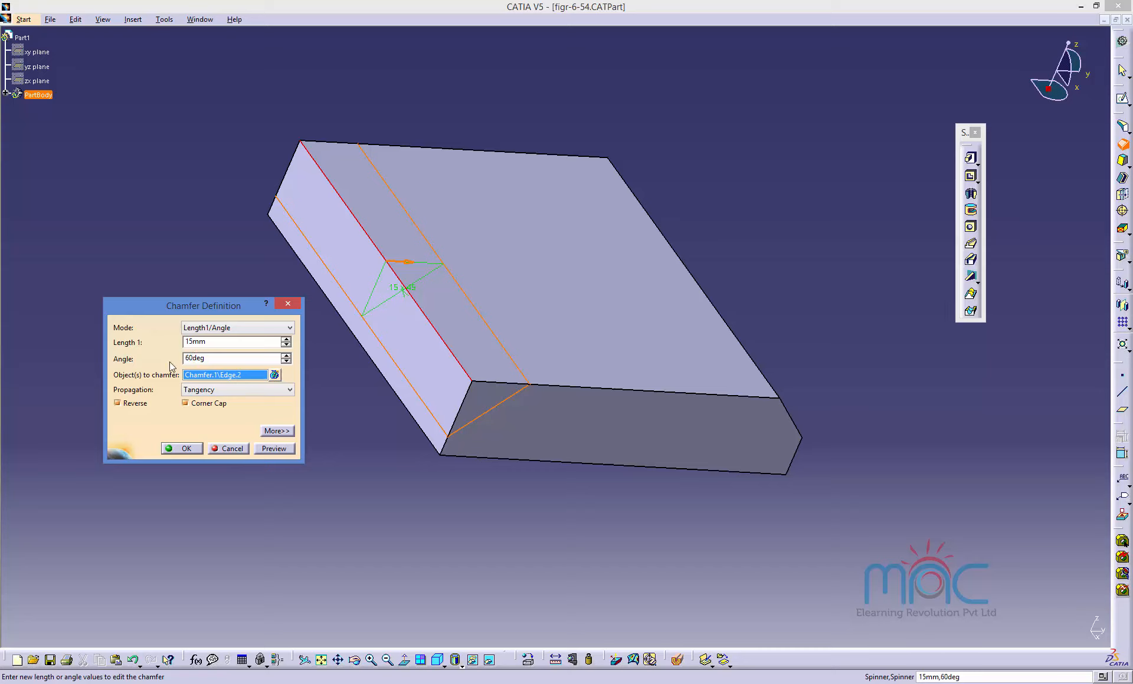
{"action": "left_click", "coordinate": [274, 449]}
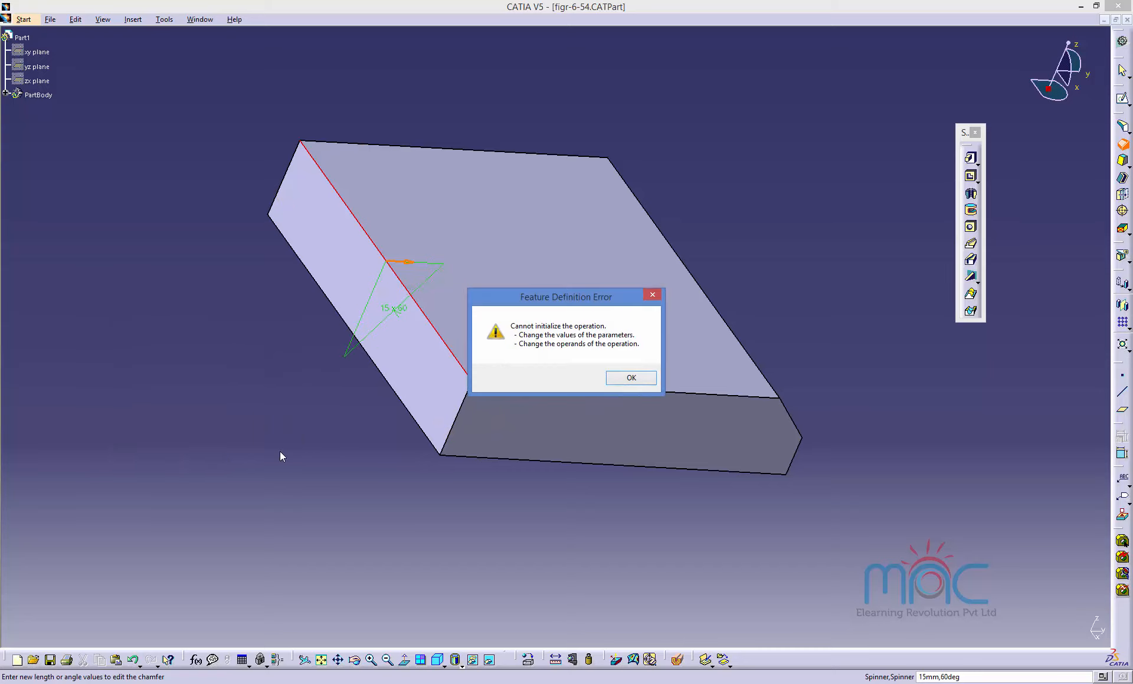
{"action": "left_click", "coordinate": [632, 379]}
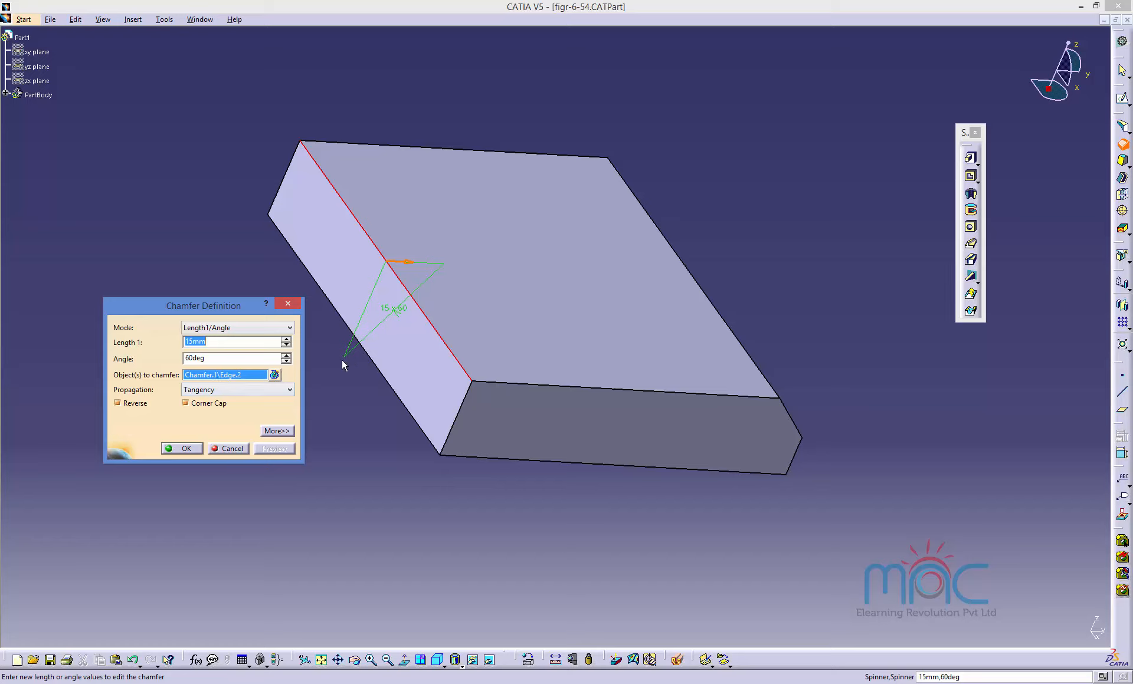
{"action": "left_click", "coordinate": [231, 449]}
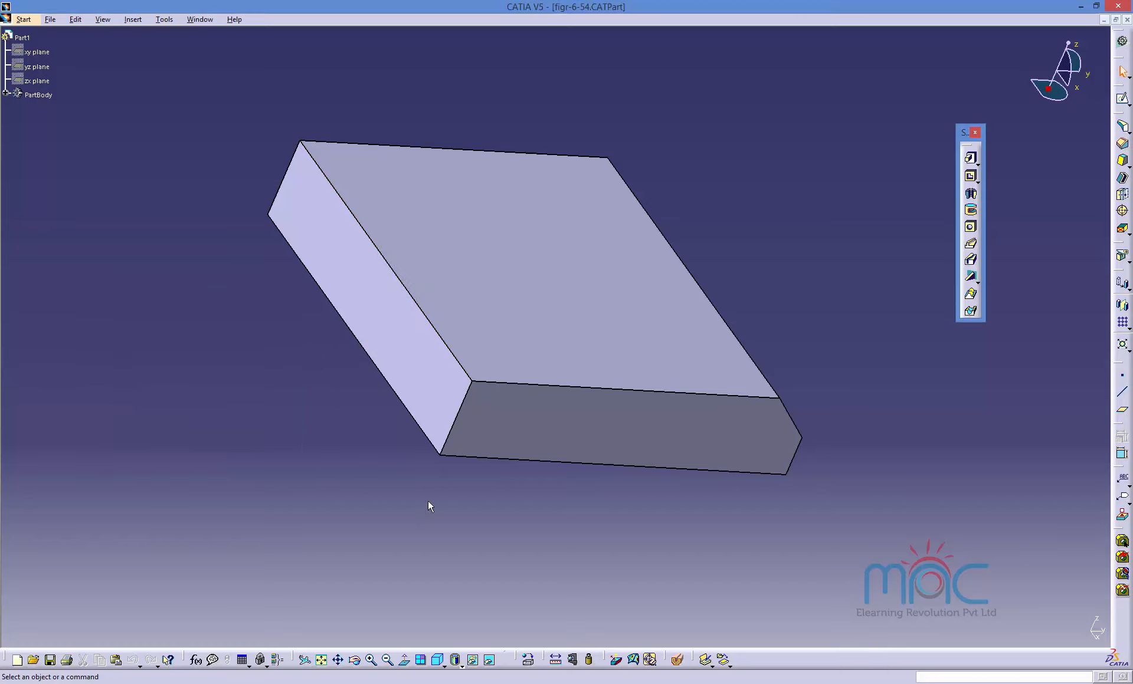
Edit the pad and set its length to 40 mm.
{"action": "double_click", "coordinate": [546, 344]}
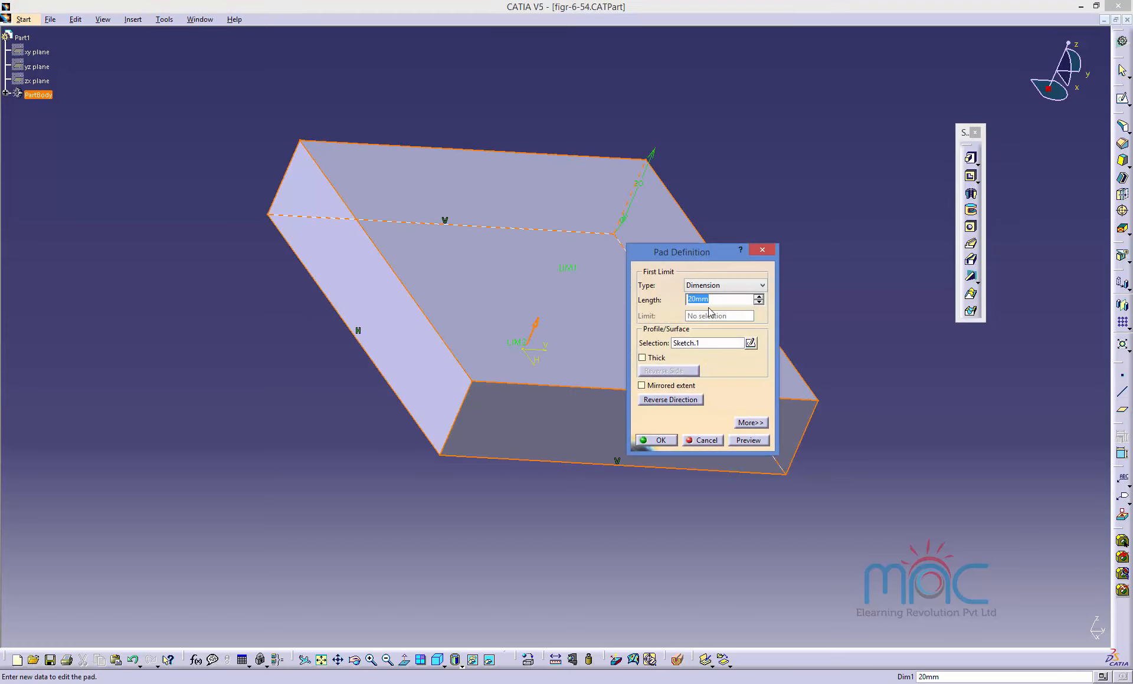
{"action": "left_click_drag", "start_coordinate": [695, 299], "coordinate": [666, 299]}
{"action": "type", "text": "40"}
{"action": "left_click", "coordinate": [656, 440]}
Chamfer the block's upper left edge with 15 mm length and 60° angle, reversed.
{"action": "middle_click_drag", "start_coordinate": [712, 392], "coordinate": [912, 318]}
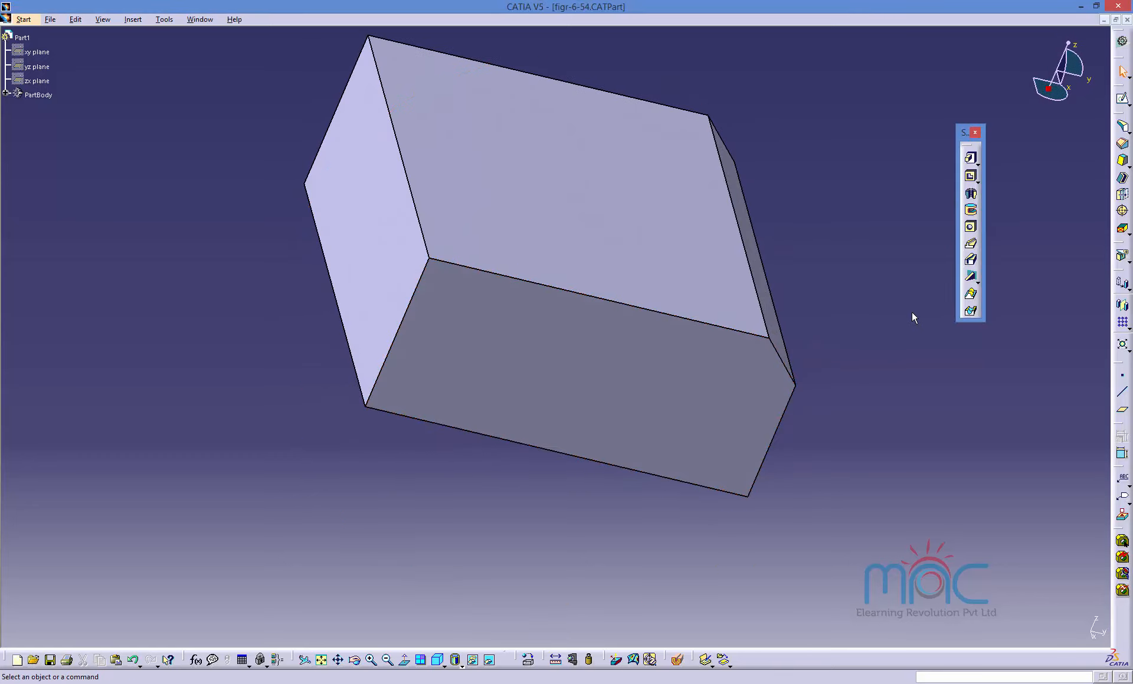
{"action": "left_click", "coordinate": [1122, 143]}
{"action": "left_click", "coordinate": [420, 223]}
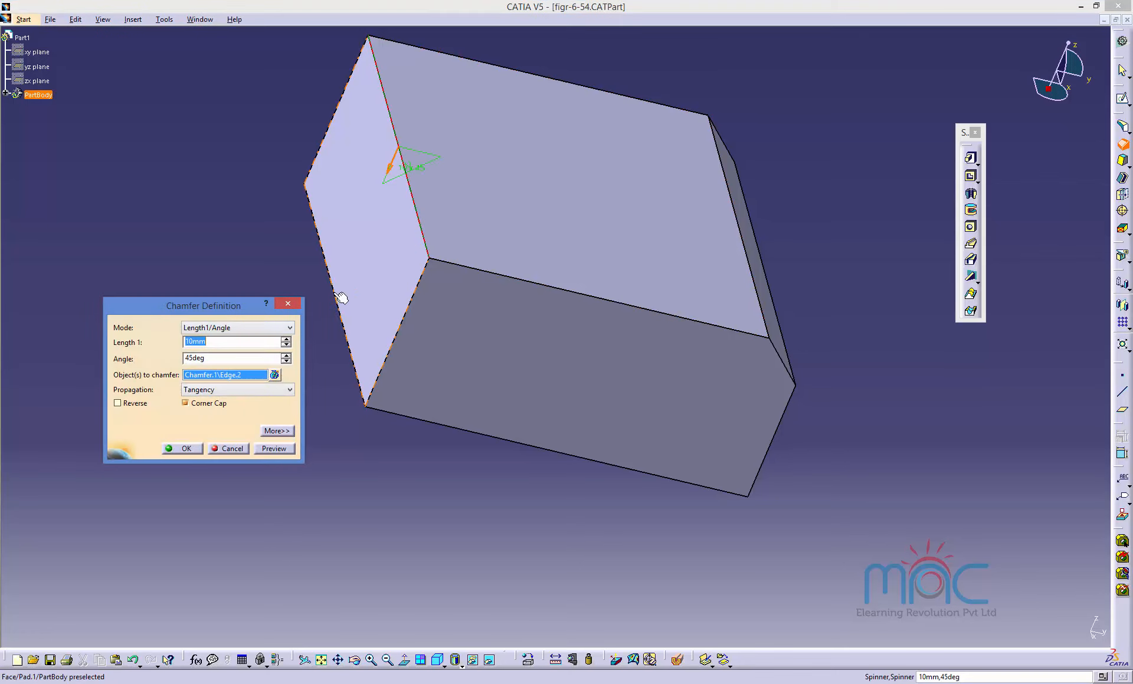
{"action": "left_click", "coordinate": [213, 357]}
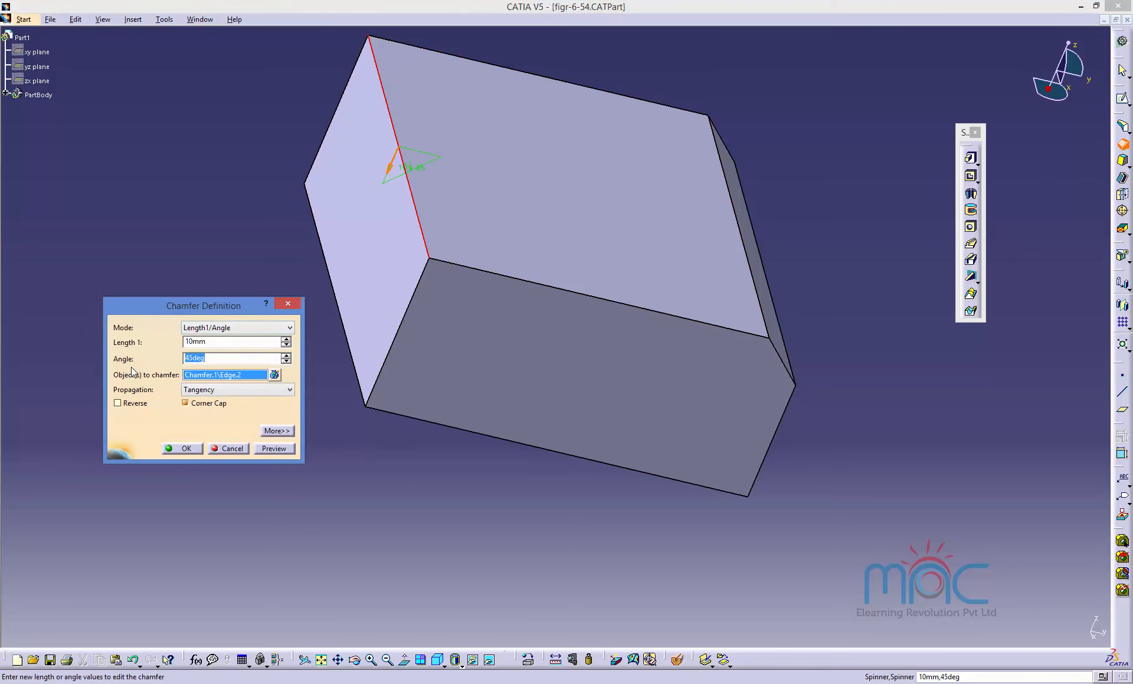
{"action": "type", "text": "60"}
{"action": "left_click", "coordinate": [208, 342]}
{"action": "key", "text": "Return"}
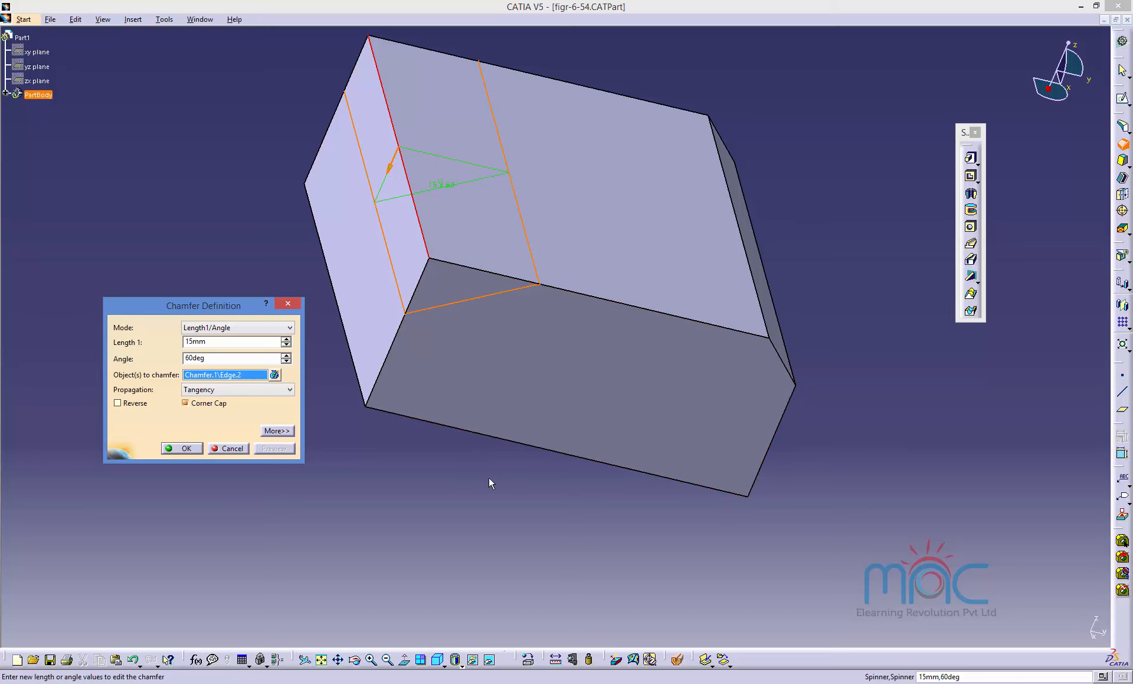
{"action": "middle_click_drag", "start_coordinate": [489, 477], "coordinate": [547, 453]}
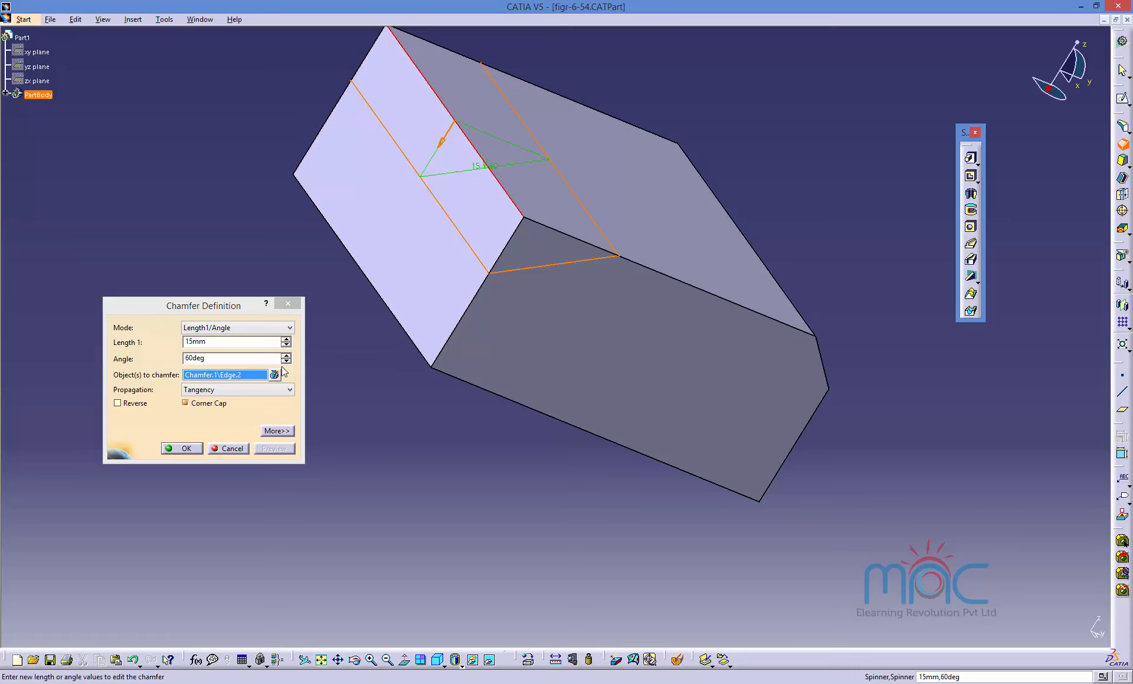
{"action": "left_click", "coordinate": [139, 405]}
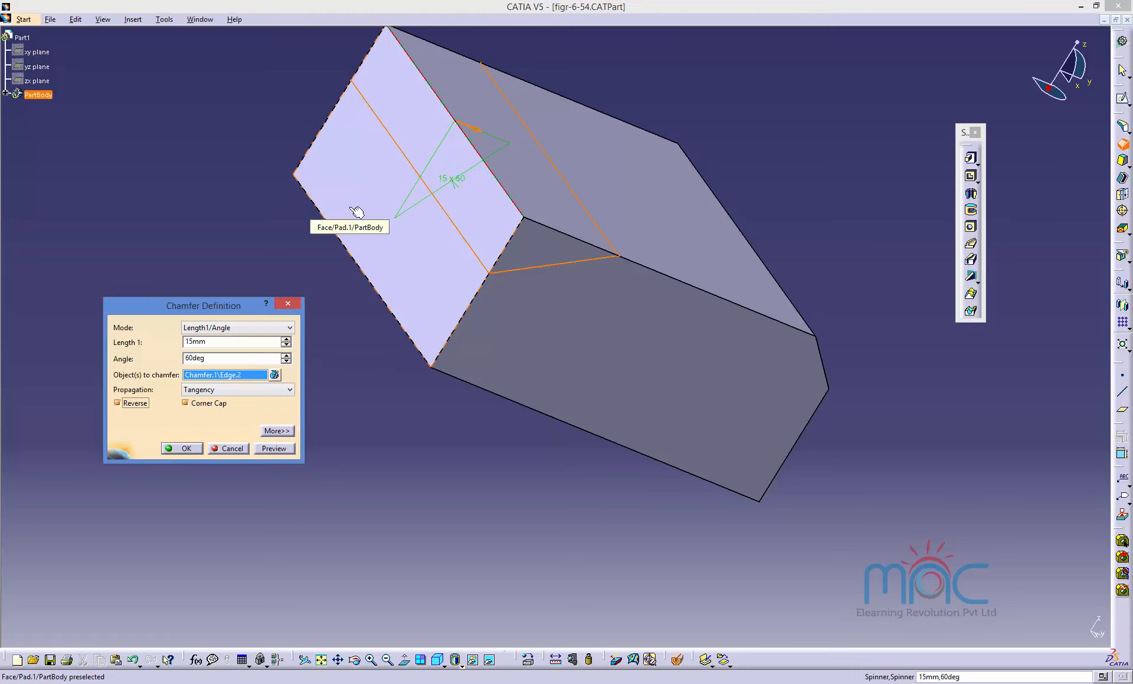
{"action": "left_click", "coordinate": [196, 406]}
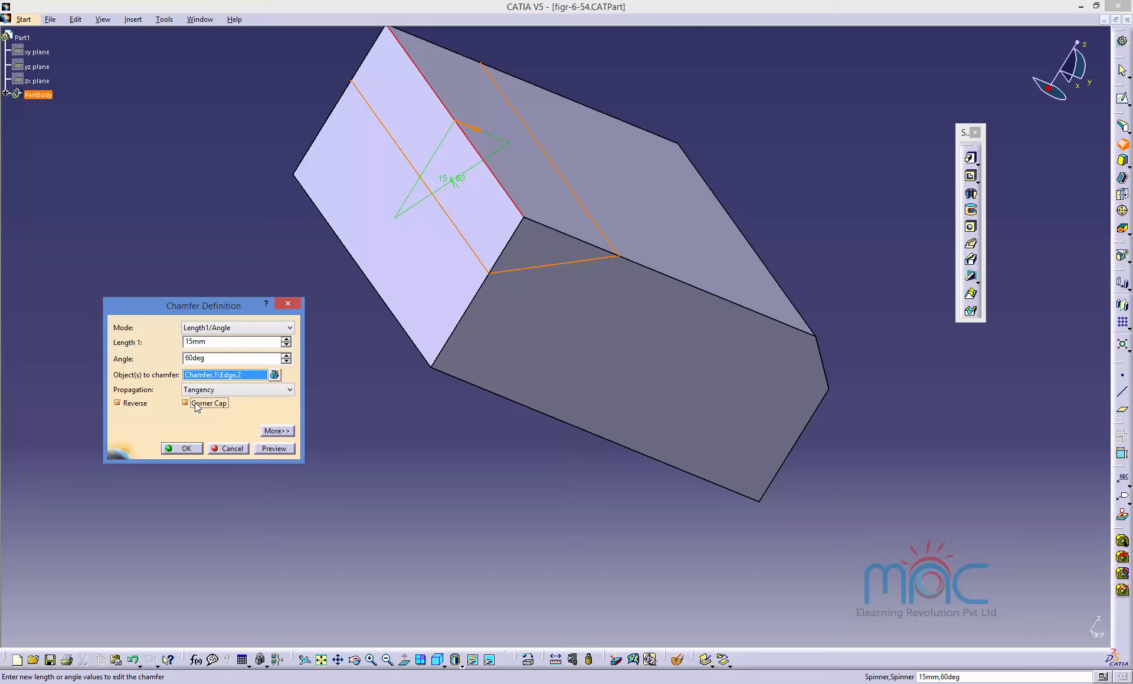
{"action": "left_click", "coordinate": [181, 449]}
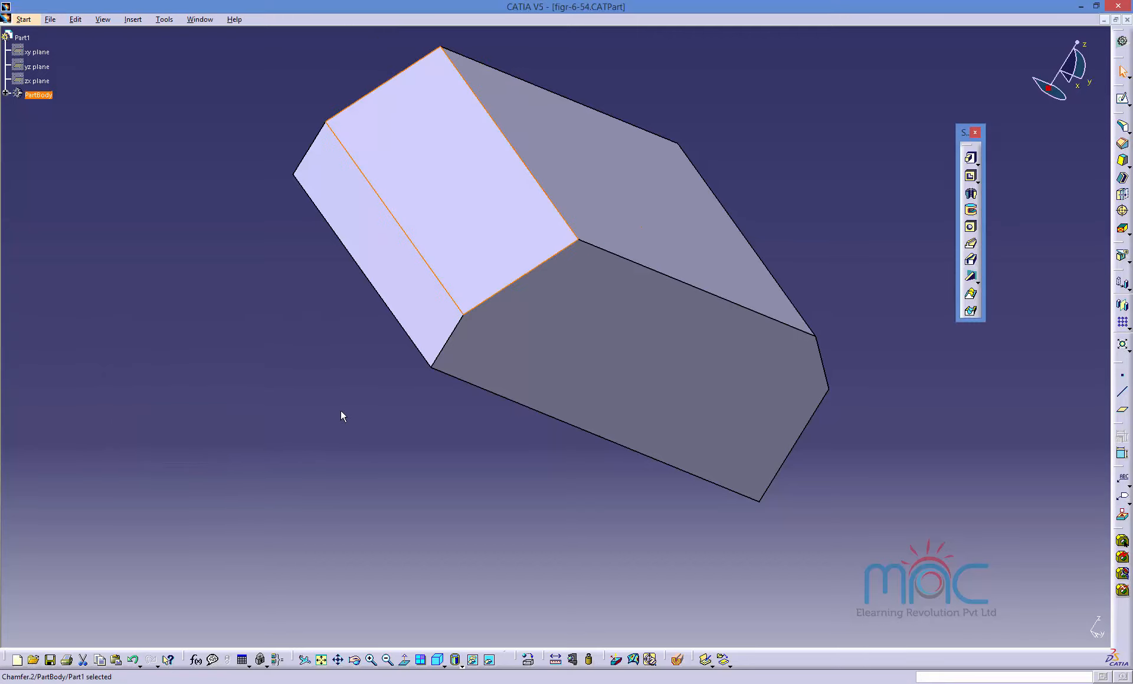
Delete both chamfers from the block.
{"action": "left_click", "coordinate": [317, 386]}
{"action": "middle_click_drag", "start_coordinate": [304, 286], "coordinate": [277, 413]}
{"action": "middle_click_drag", "start_coordinate": [700, 481], "coordinate": [735, 415]}
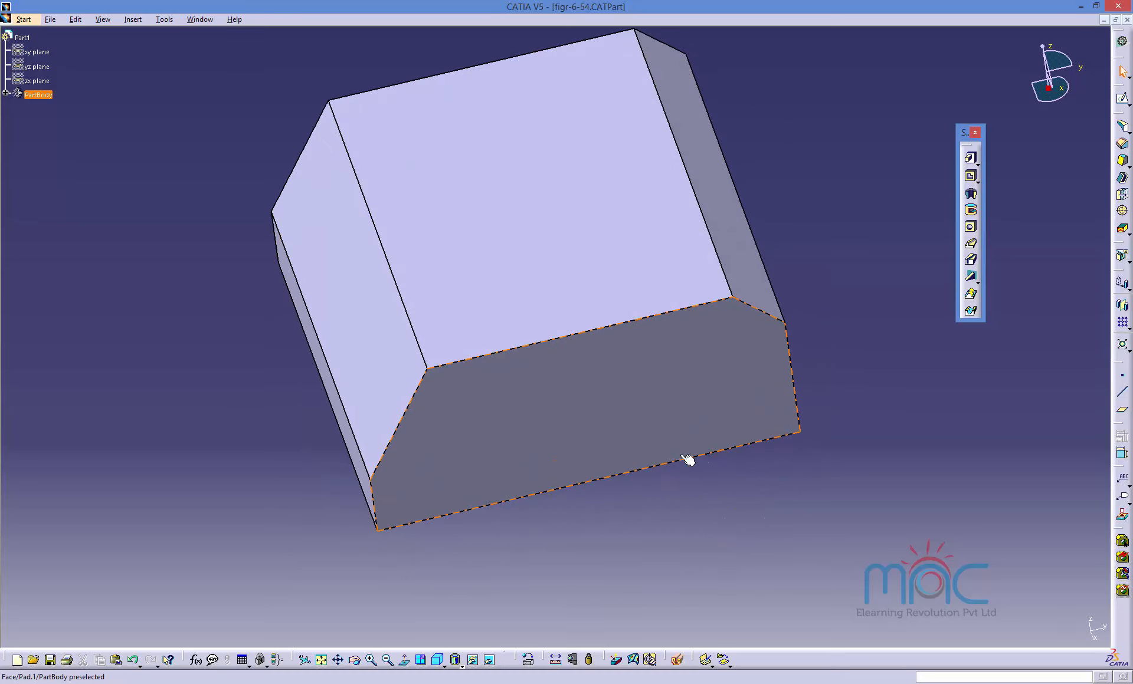
{"action": "left_click", "coordinate": [757, 281]}
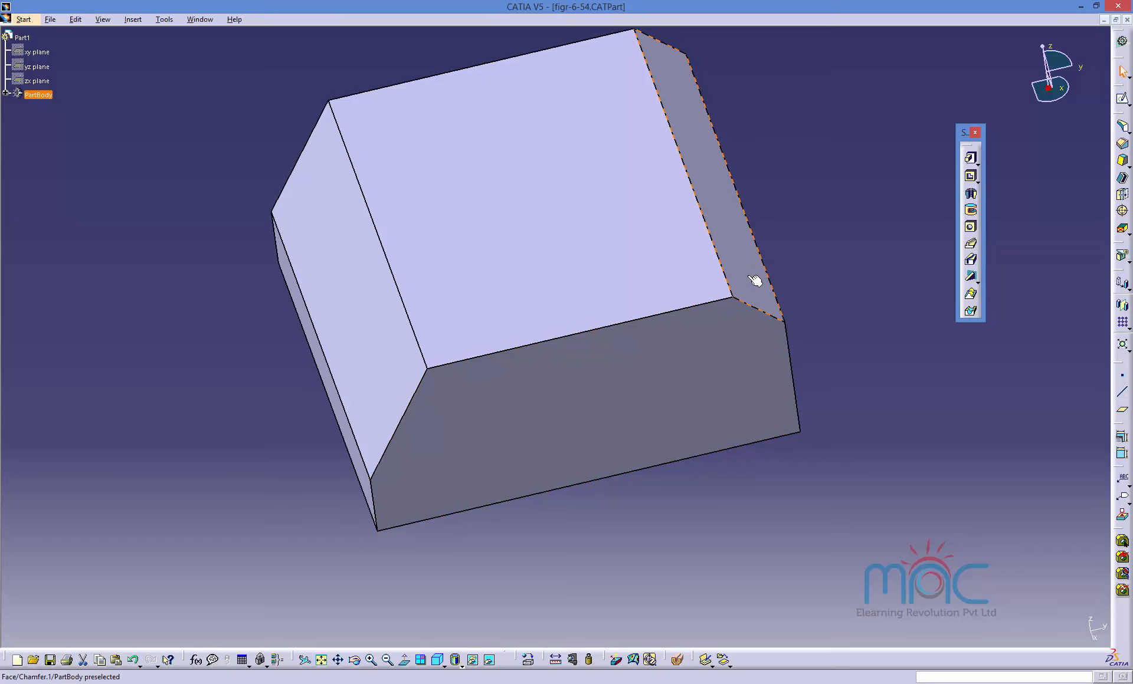
{"action": "left_click", "coordinate": [376, 367], "text": "ctrl"}
{"action": "key", "text": "Delete"}
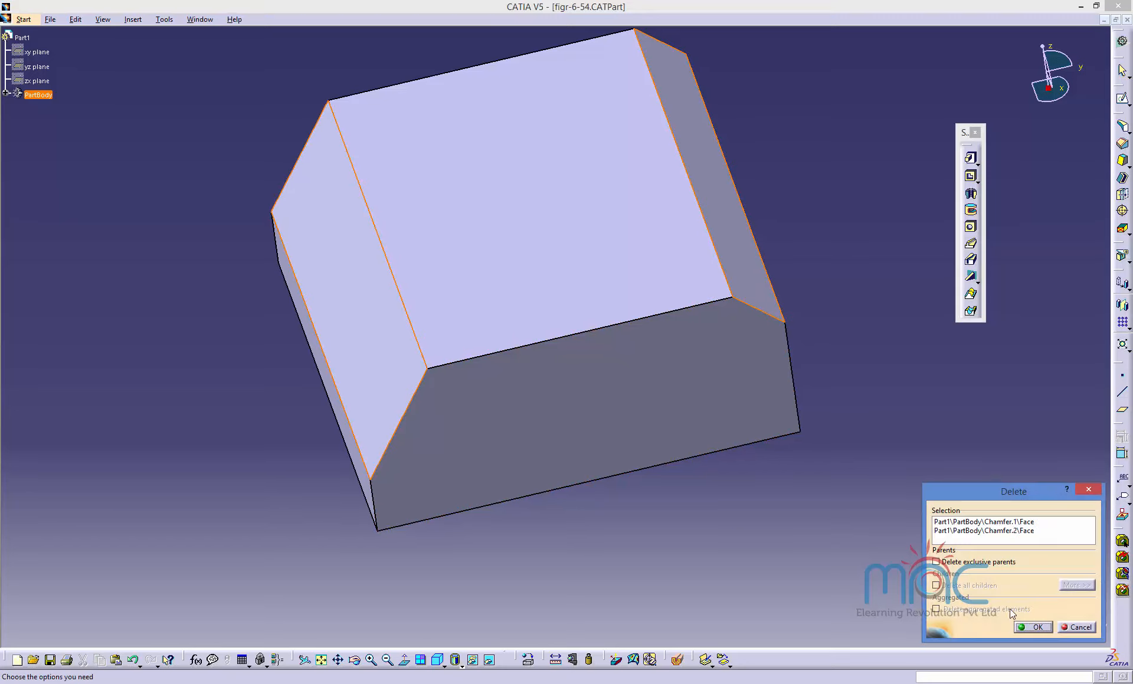
{"action": "left_click", "coordinate": [1030, 628]}
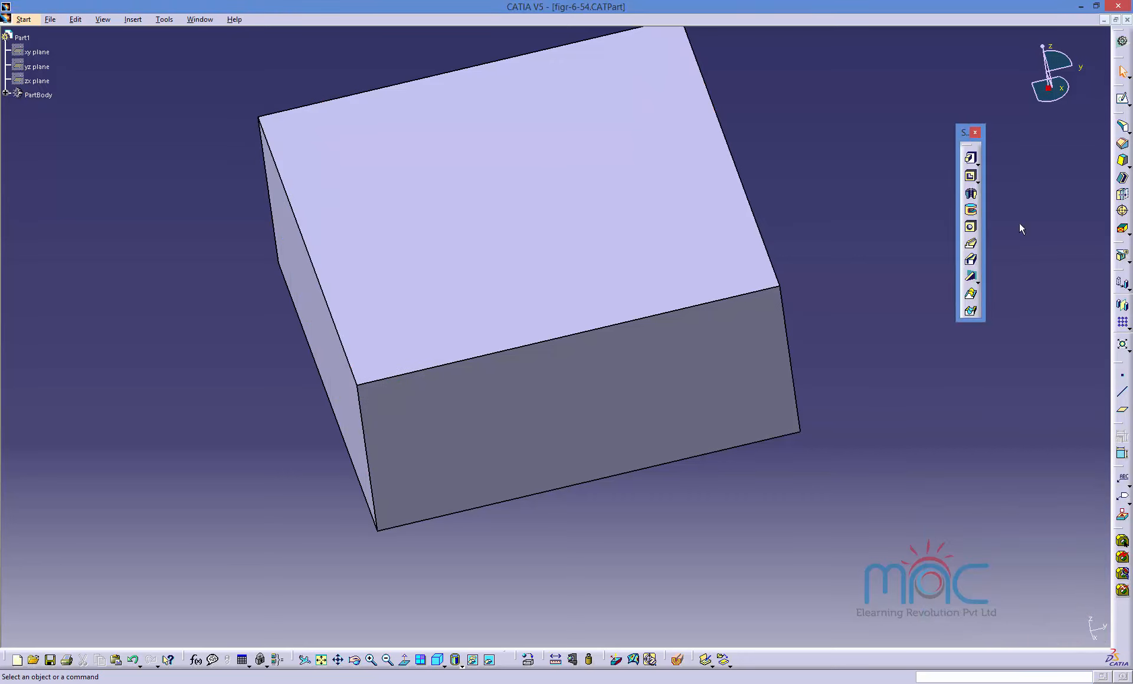
Chamfer all edges of the block's top face at 15 mm and 60°.
{"action": "left_click", "coordinate": [1122, 143]}
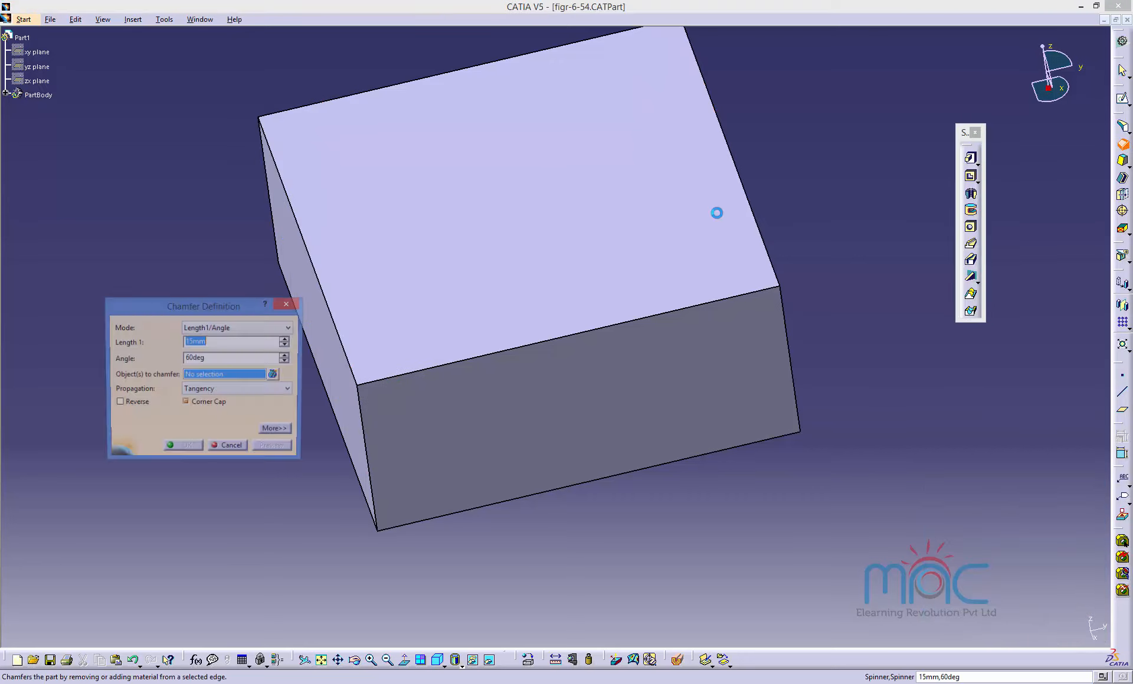
{"action": "left_click", "coordinate": [372, 298]}
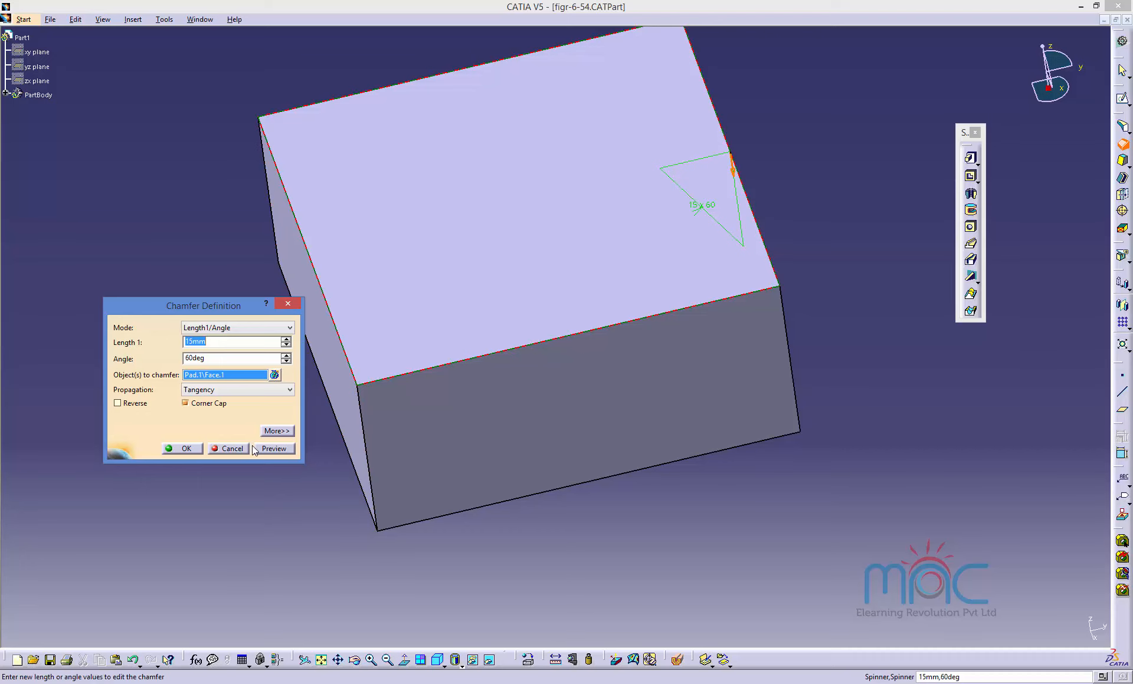
{"action": "left_click", "coordinate": [273, 449]}
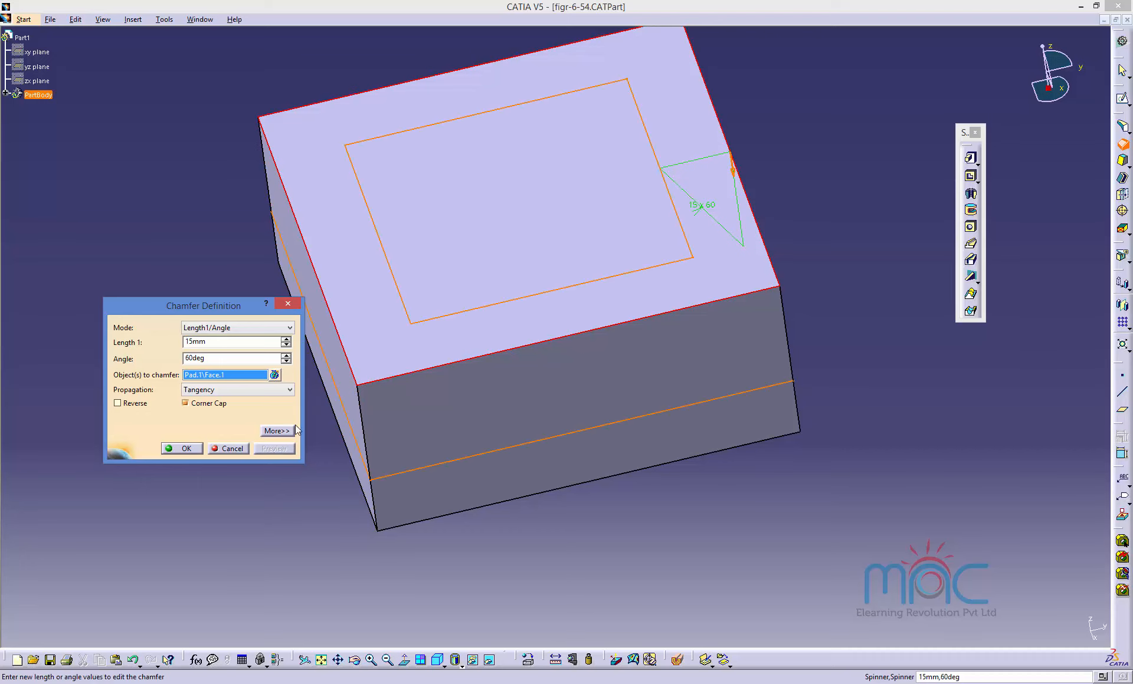
{"action": "left_click", "coordinate": [181, 448]}
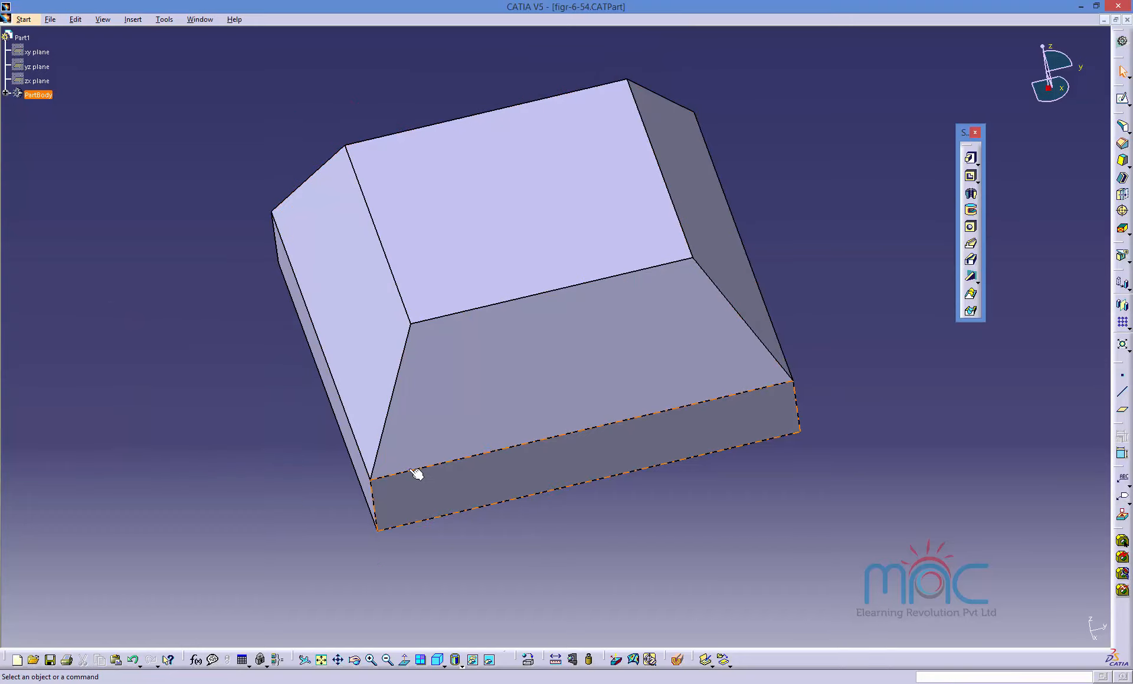
{"action": "middle_click_drag", "start_coordinate": [416, 473], "coordinate": [394, 432]}
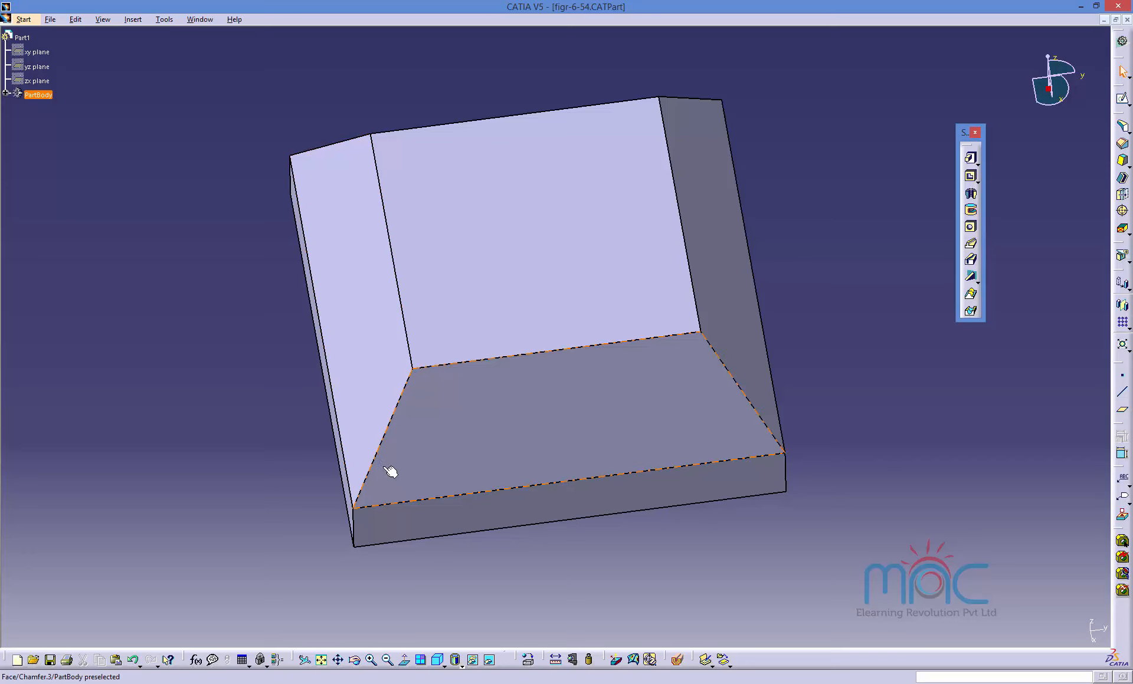
{"action": "middle_click_drag", "start_coordinate": [505, 480], "coordinate": [539, 349]}
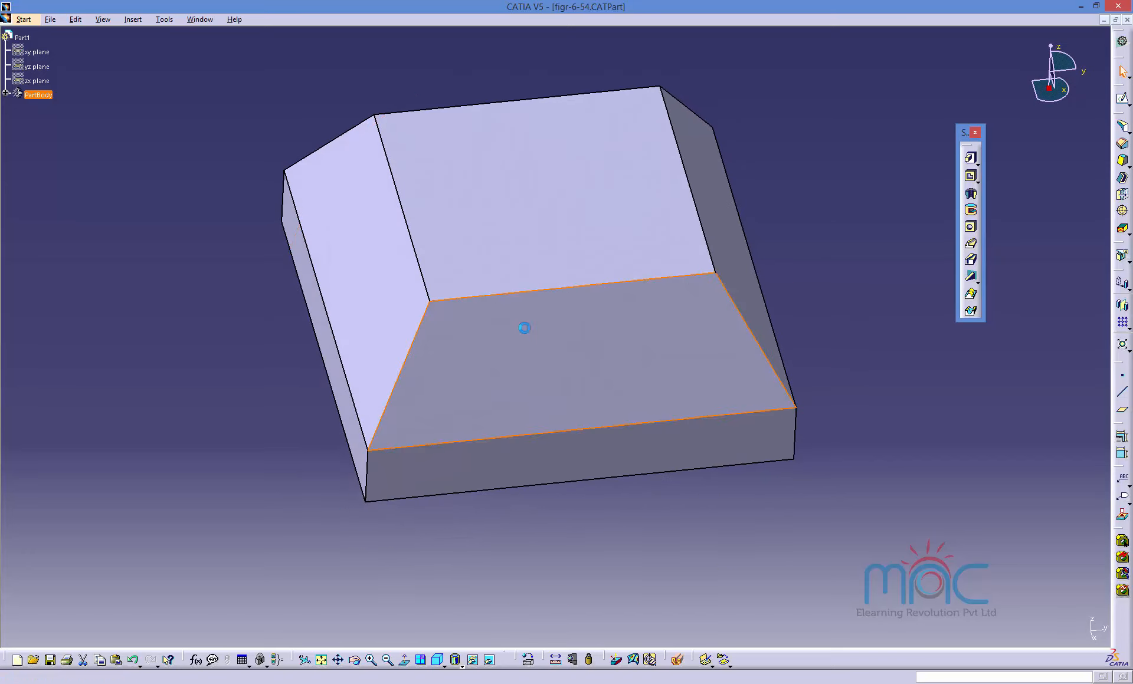
{"action": "double_click", "coordinate": [524, 328]}
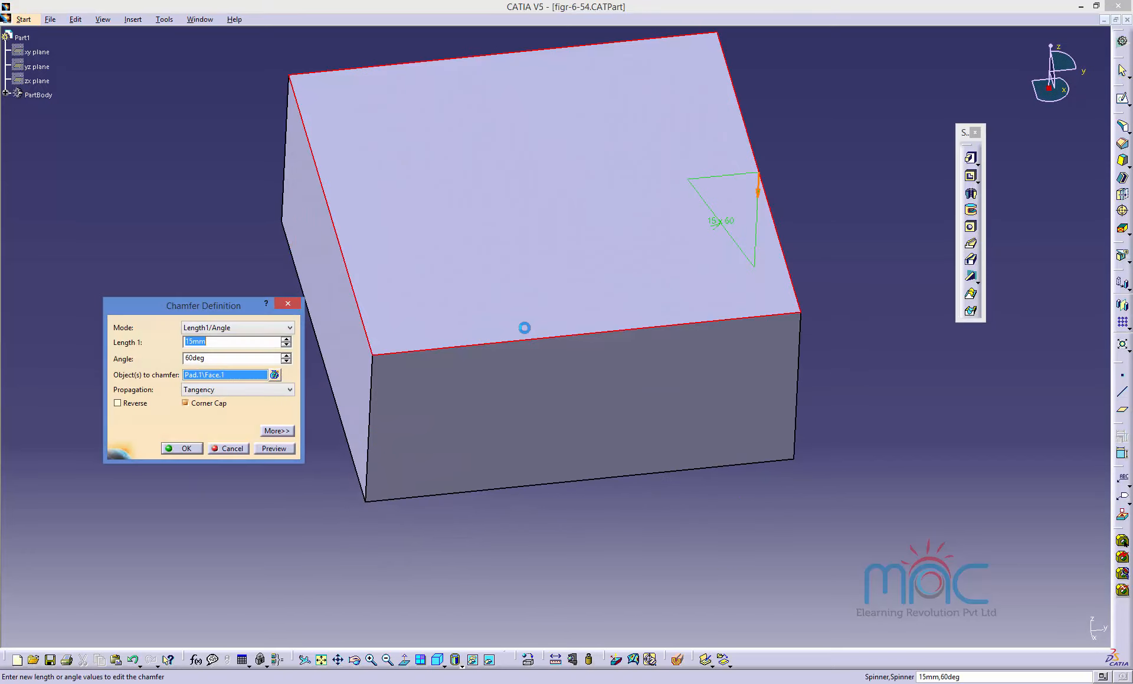
{"action": "left_click", "coordinate": [133, 405]}
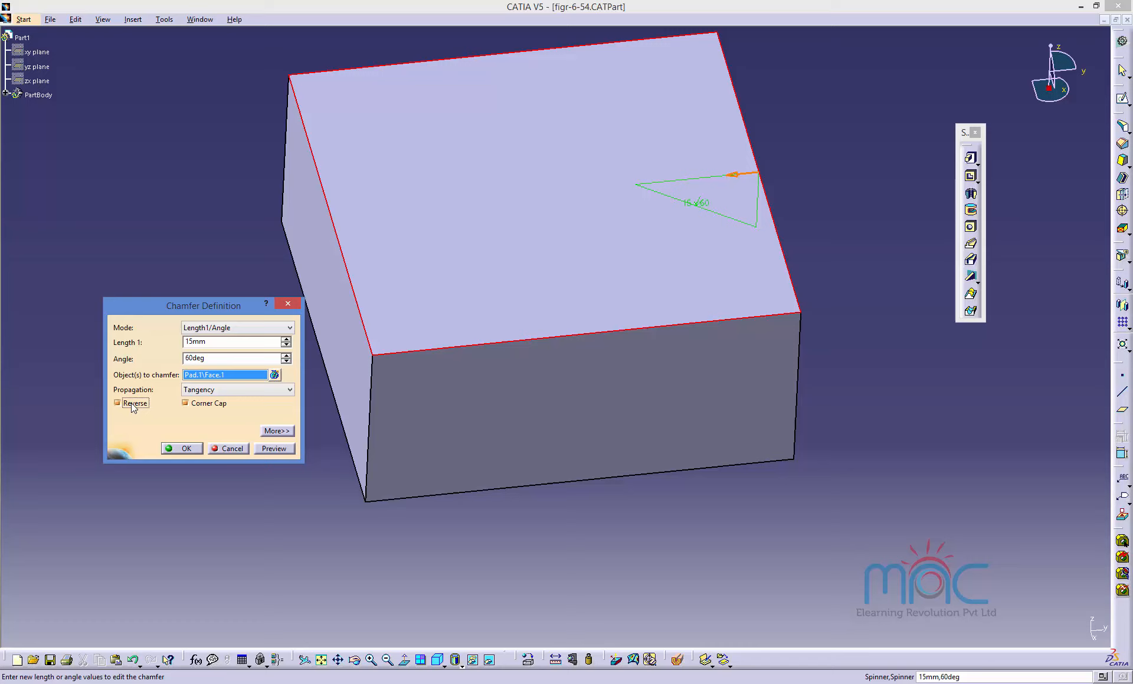
{"action": "left_click", "coordinate": [277, 432]}
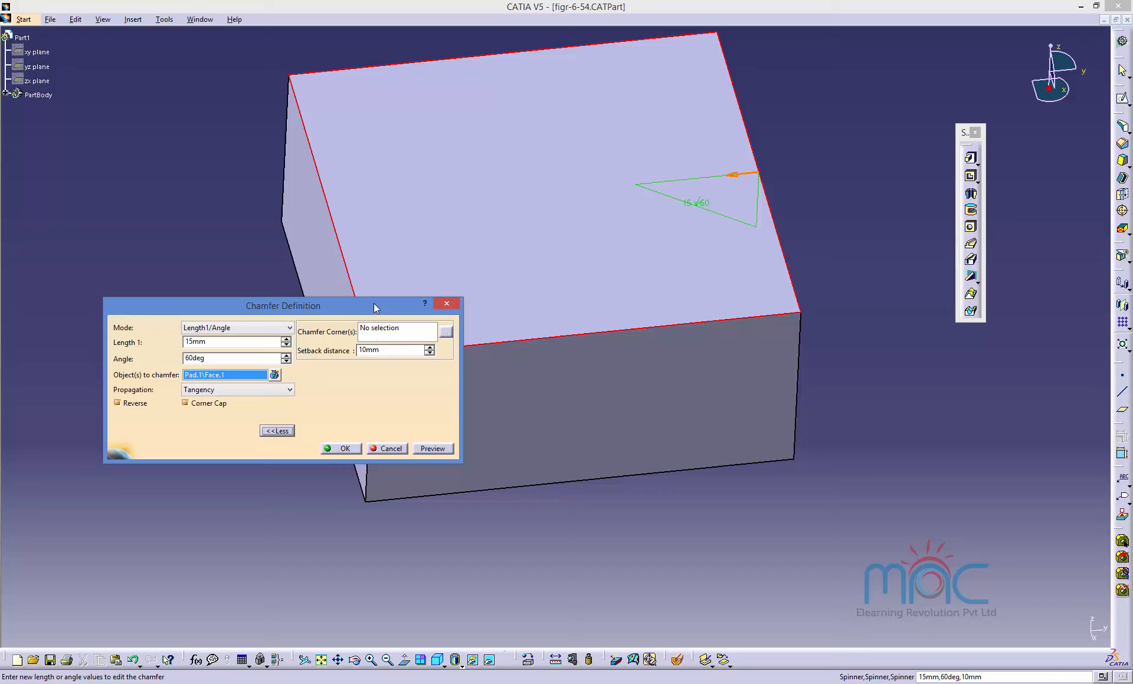
{"action": "left_click_drag", "start_coordinate": [376, 305], "coordinate": [328, 358]}
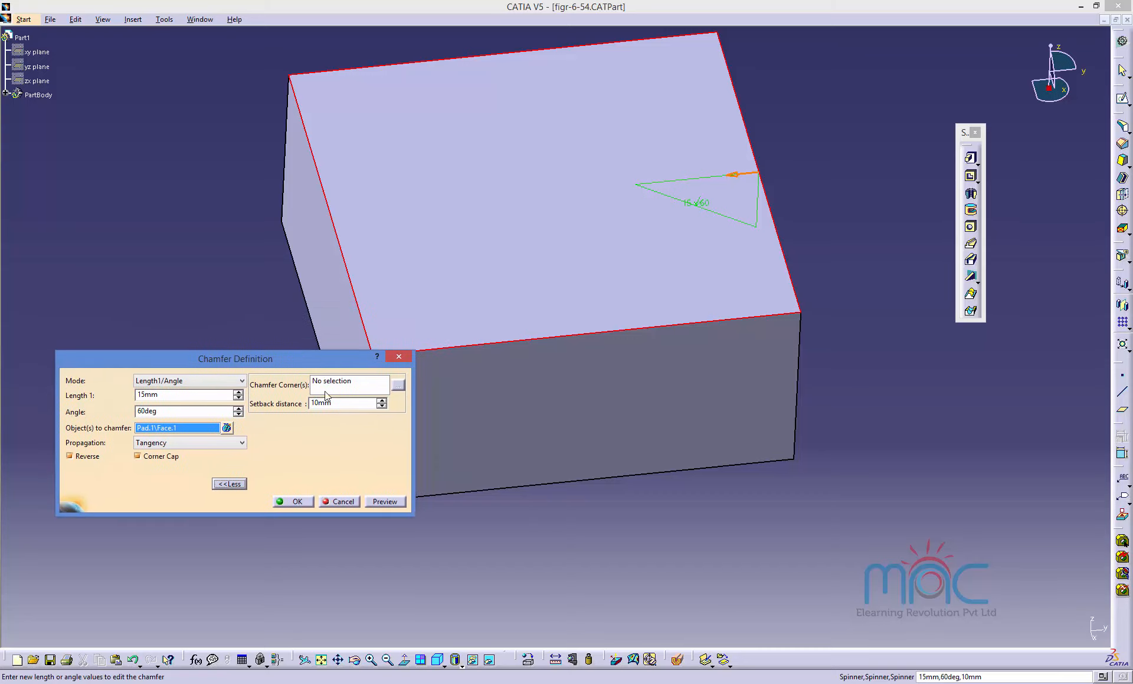
{"action": "left_click", "coordinate": [385, 502]}
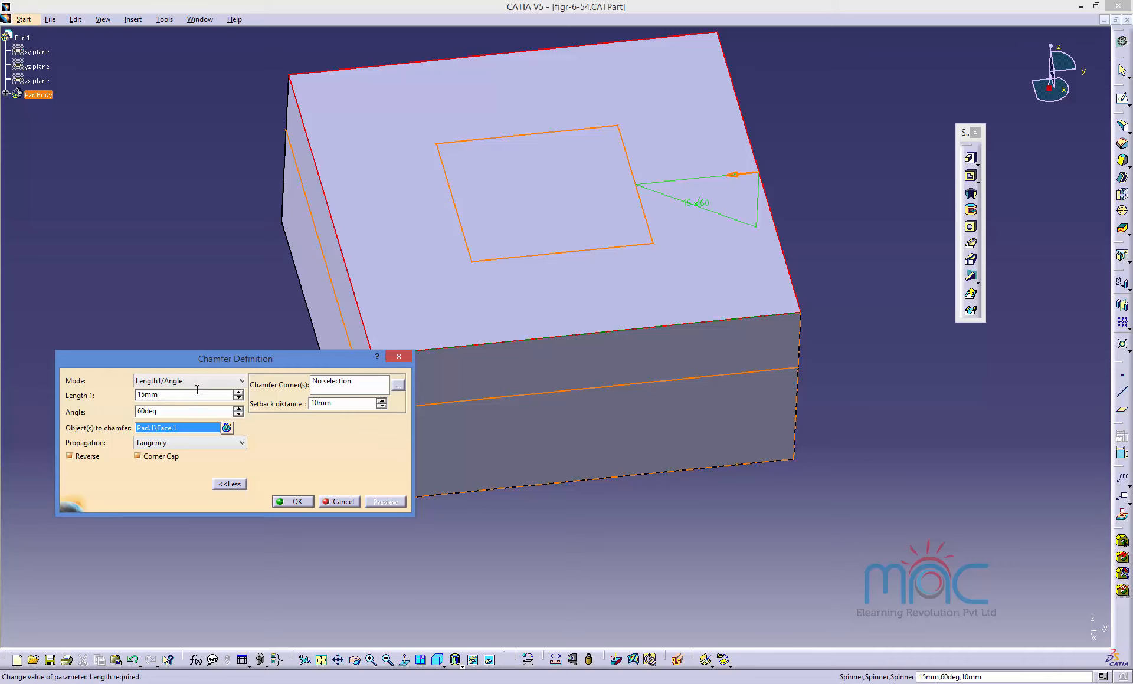
{"action": "right_click", "coordinate": [158, 433]}
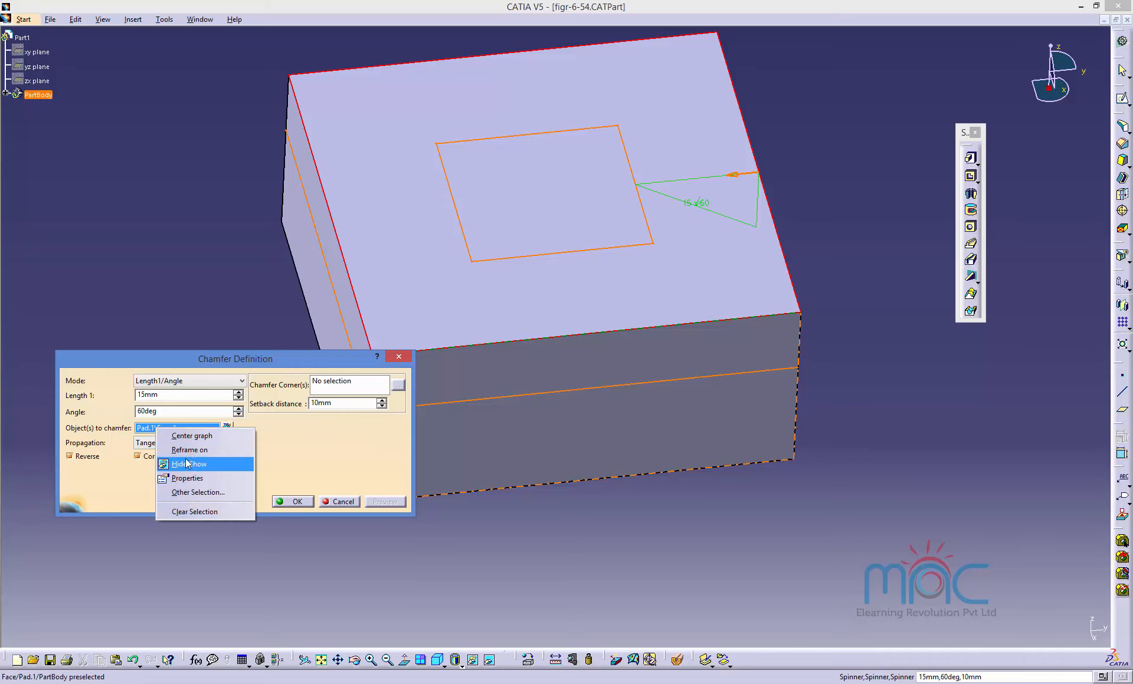
{"action": "left_click", "coordinate": [230, 512]}
{"action": "left_click", "coordinate": [339, 501]}
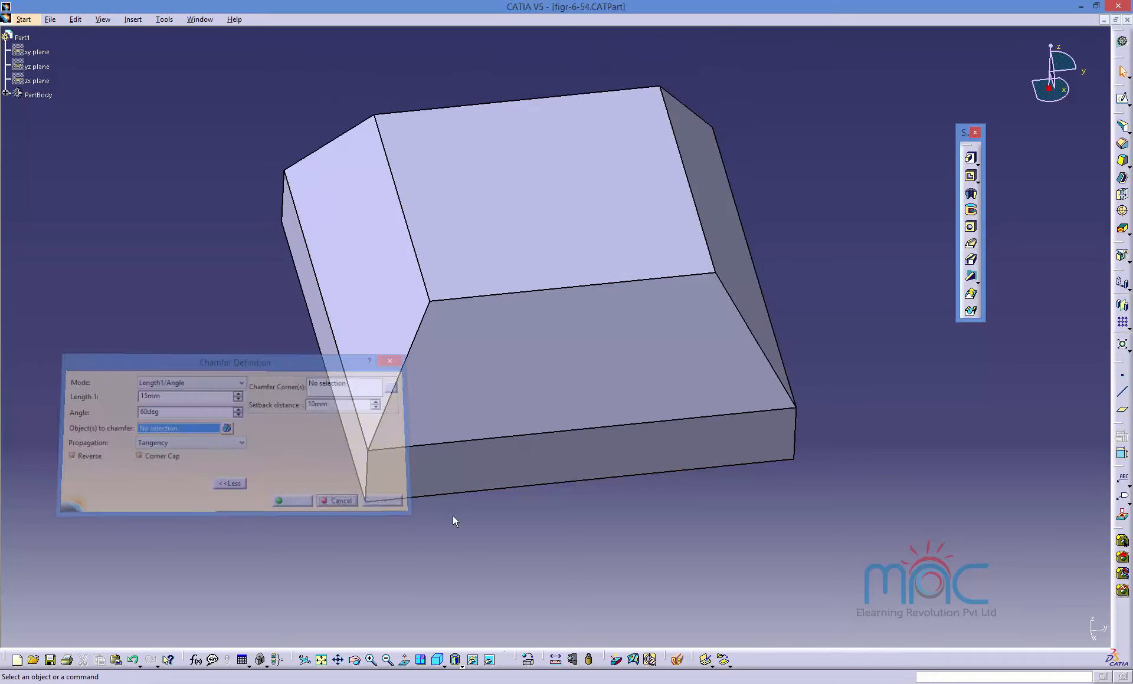
Delete the chamfer from the block's top face edges.
{"action": "left_click", "coordinate": [496, 358]}
{"action": "key", "text": "Delete"}
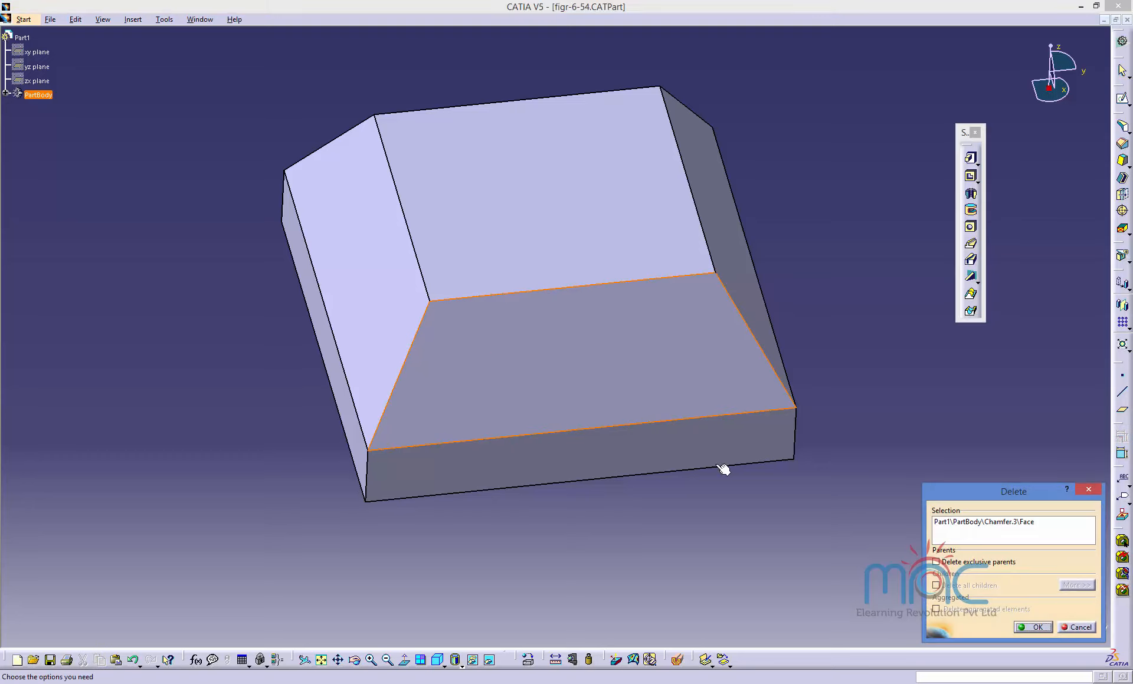
{"action": "left_click", "coordinate": [1034, 629]}
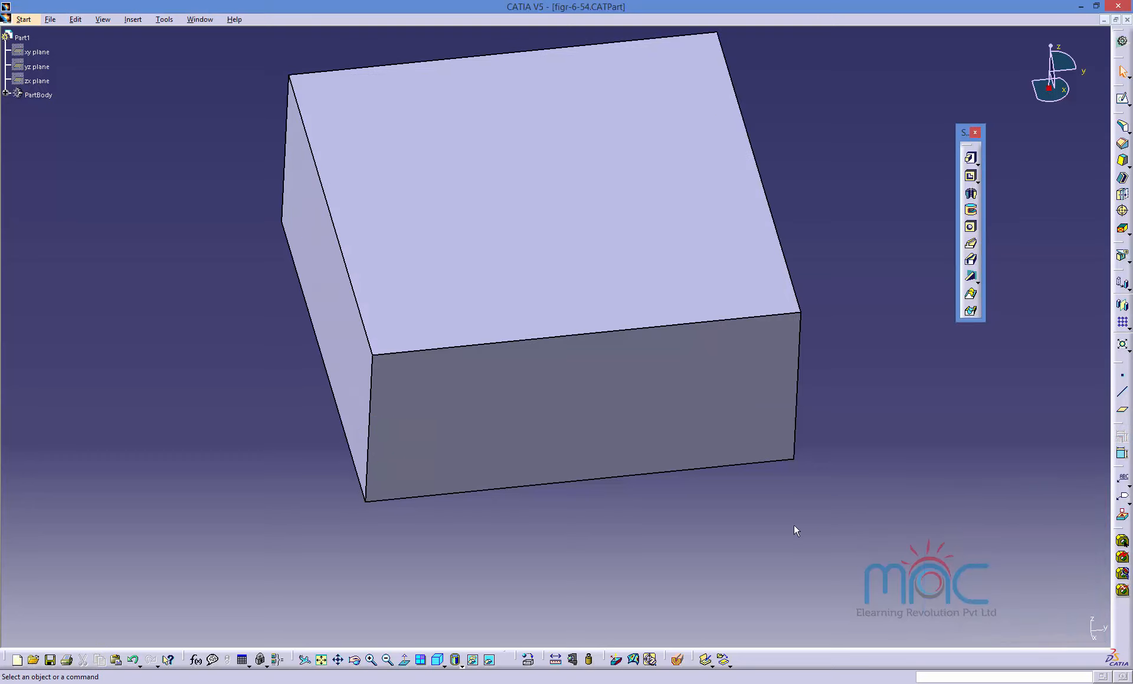
Create a plane offset 10 mm from the block's right side face, with its direction reversed.
{"action": "middle_click_drag", "start_coordinate": [794, 525], "coordinate": [675, 493]}
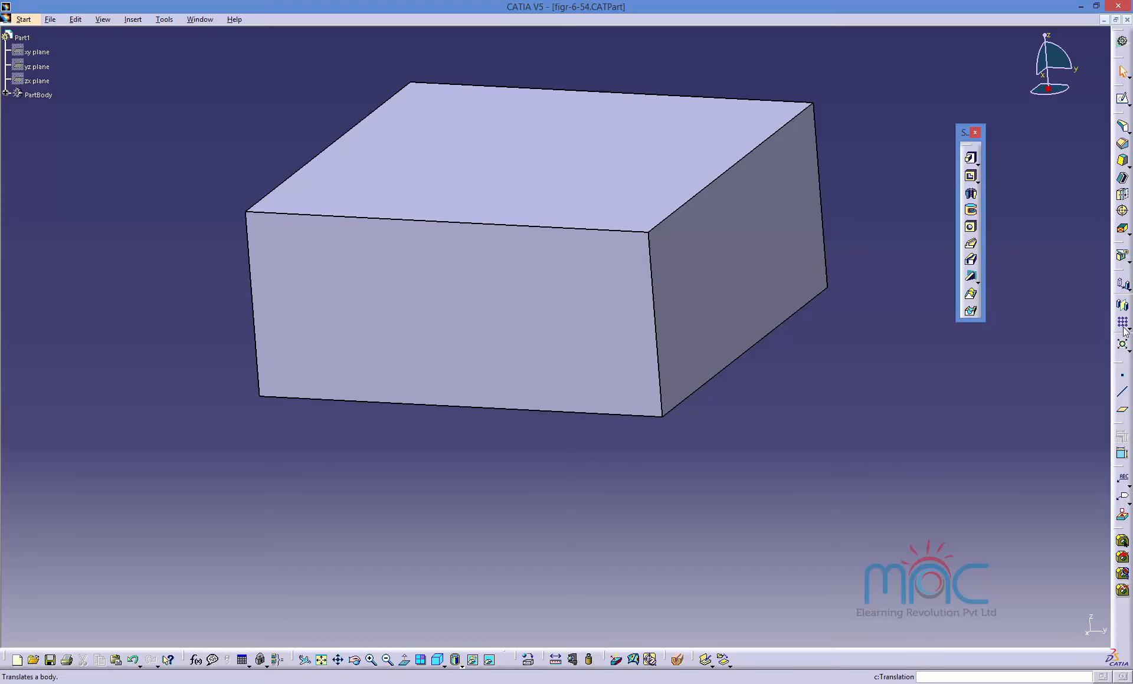
{"action": "left_click", "coordinate": [1122, 409]}
{"action": "left_click", "coordinate": [690, 303]}
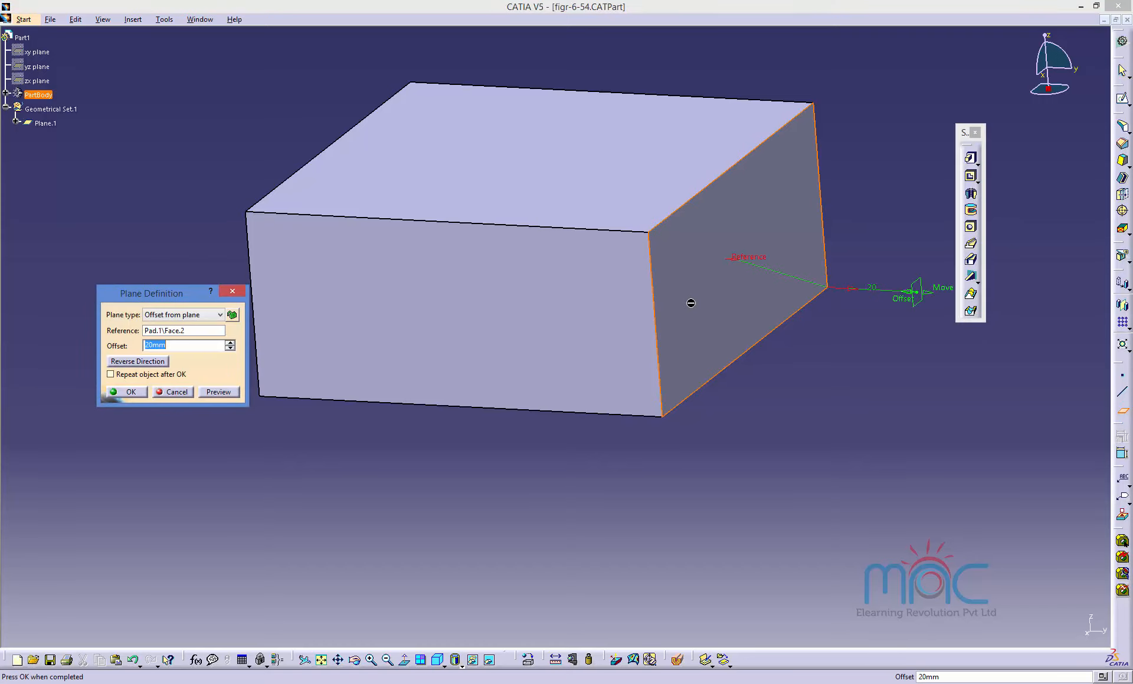
{"action": "left_click", "coordinate": [138, 361]}
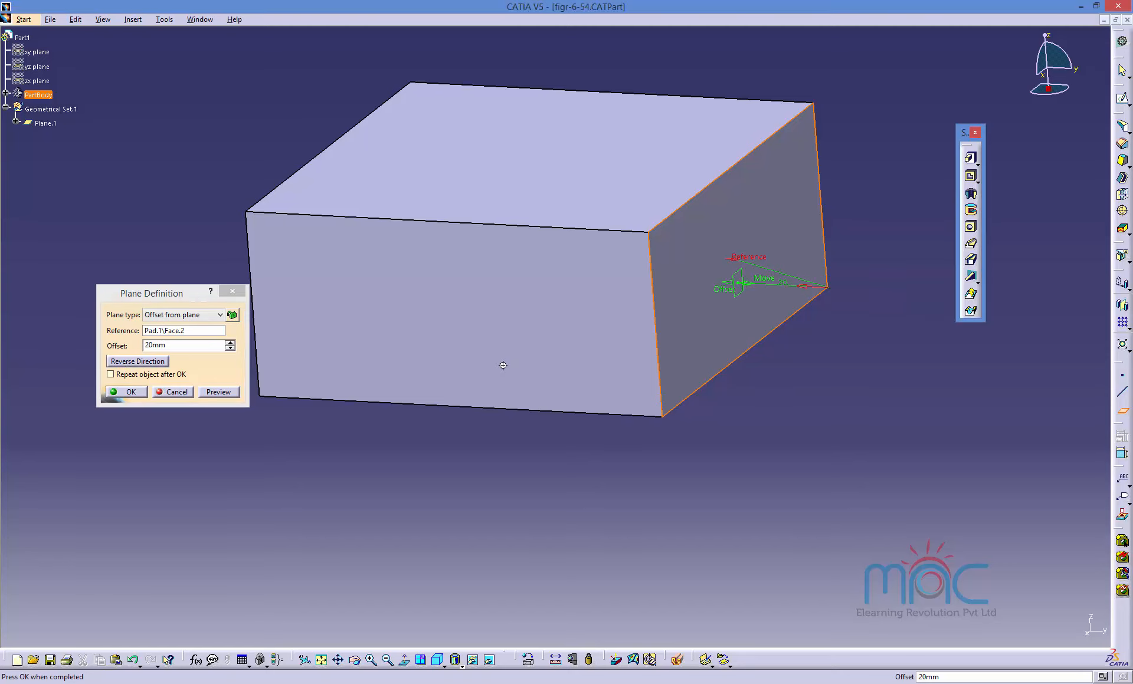
{"action": "middle_click_drag", "start_coordinate": [503, 365], "coordinate": [556, 536]}
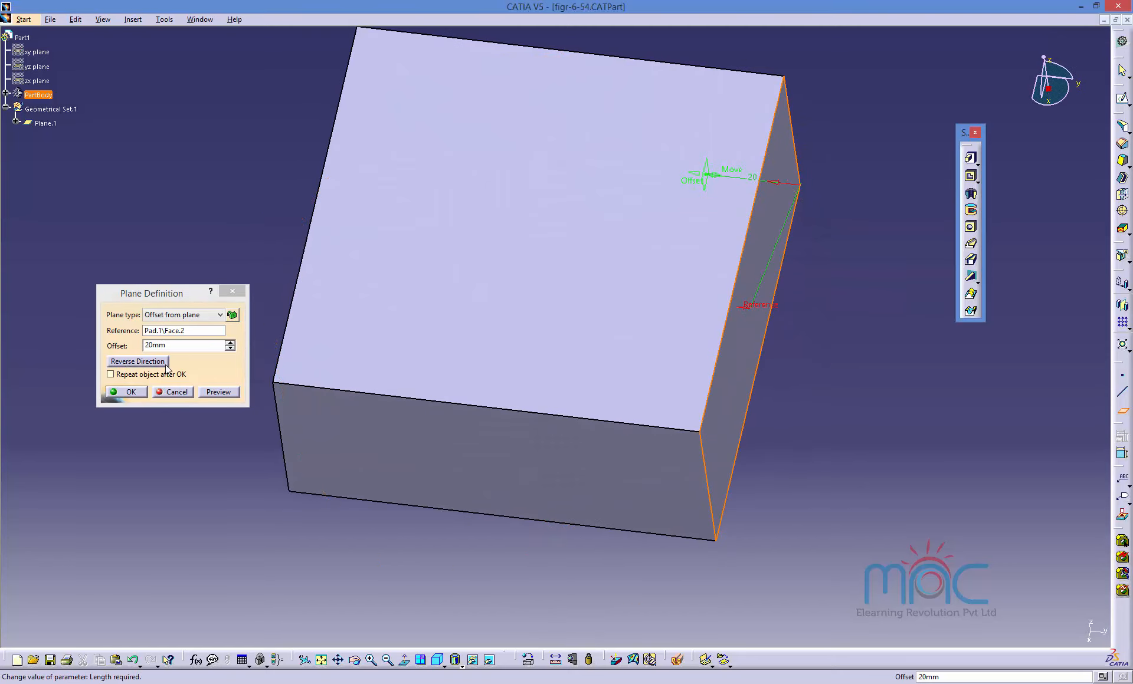
{"action": "left_click_drag", "start_coordinate": [167, 346], "coordinate": [125, 347]}
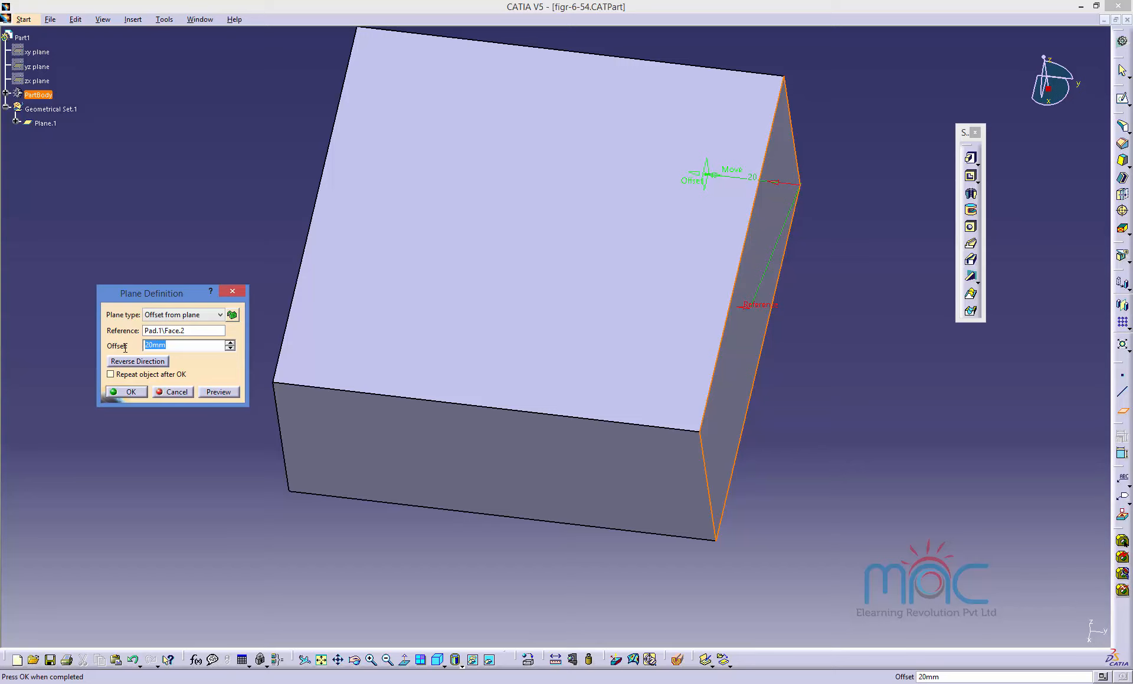
{"action": "type", "text": "10"}
{"action": "key", "text": "Return"}
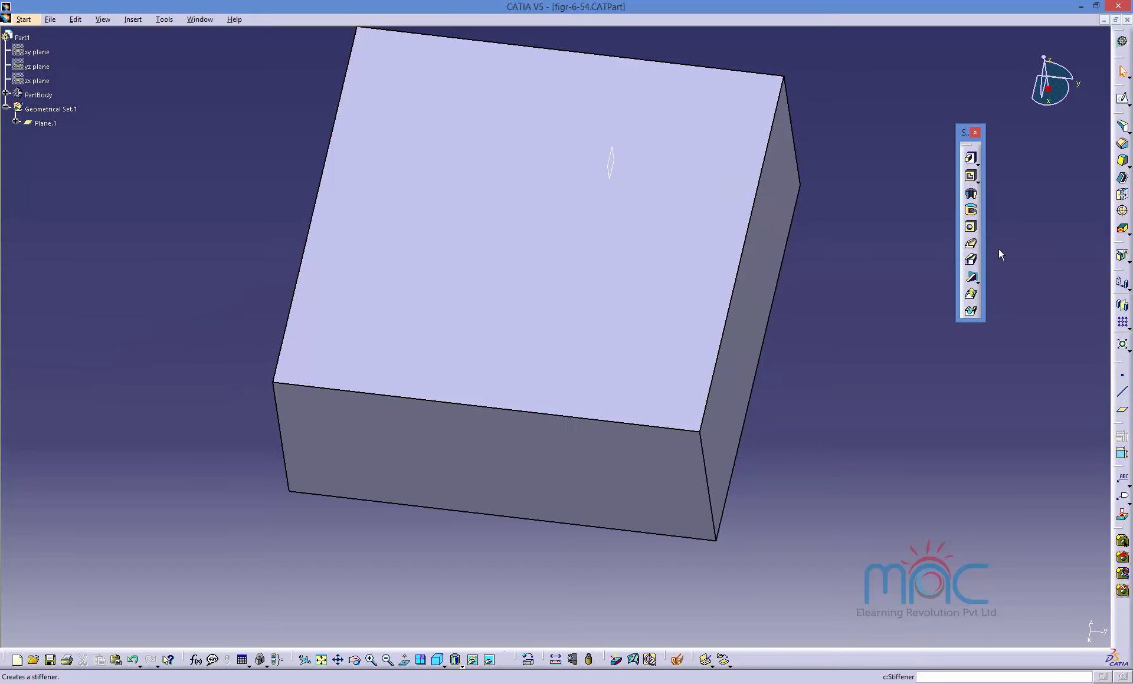
Chamfer the block's front top edge with a 10 mm length and 45° angle, and preview it.
{"action": "left_click", "coordinate": [1122, 144]}
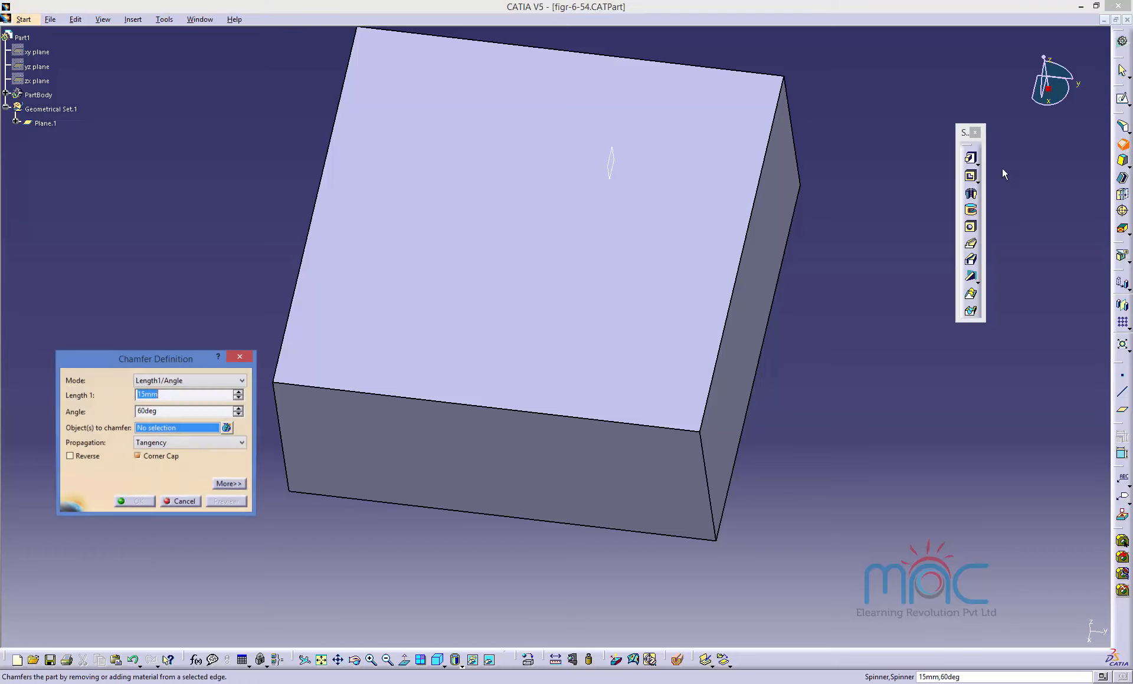
{"action": "left_click", "coordinate": [656, 432]}
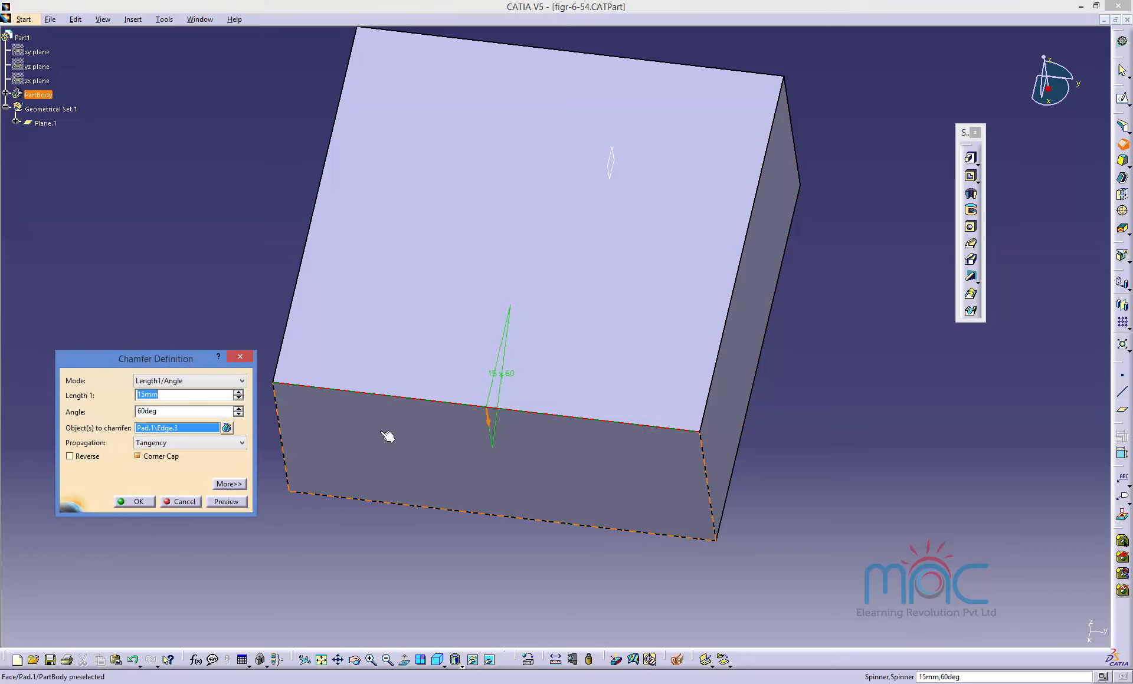
{"action": "left_click", "coordinate": [142, 395]}
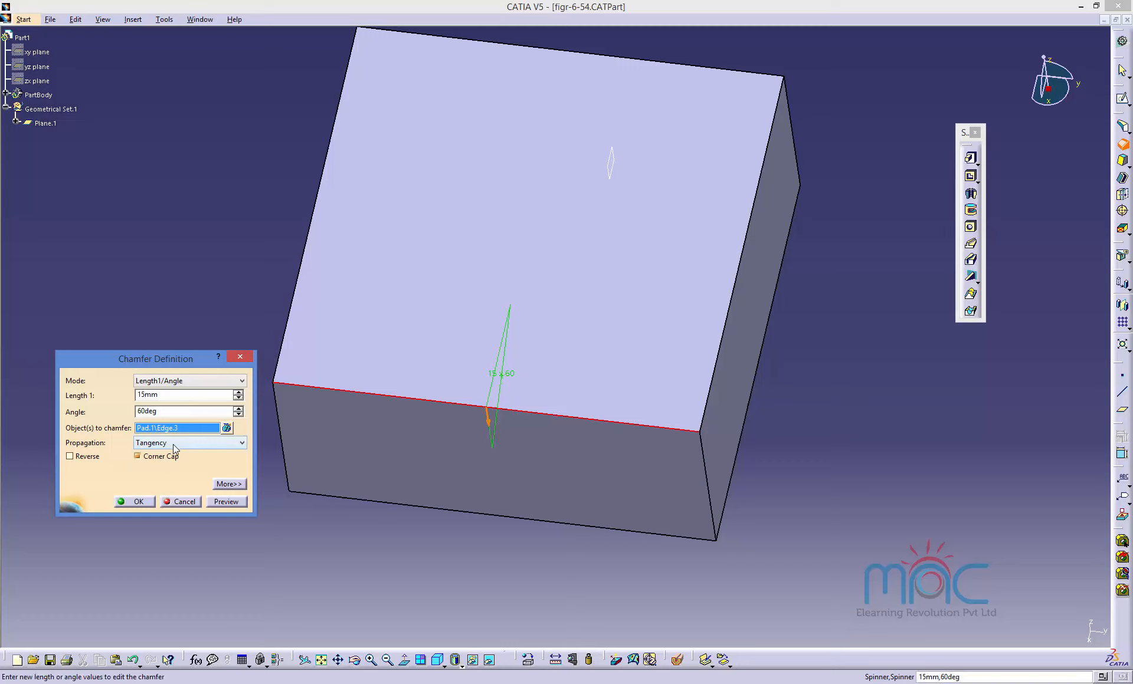
{"action": "type", "text": "0"}
{"action": "key", "text": "Tab"}
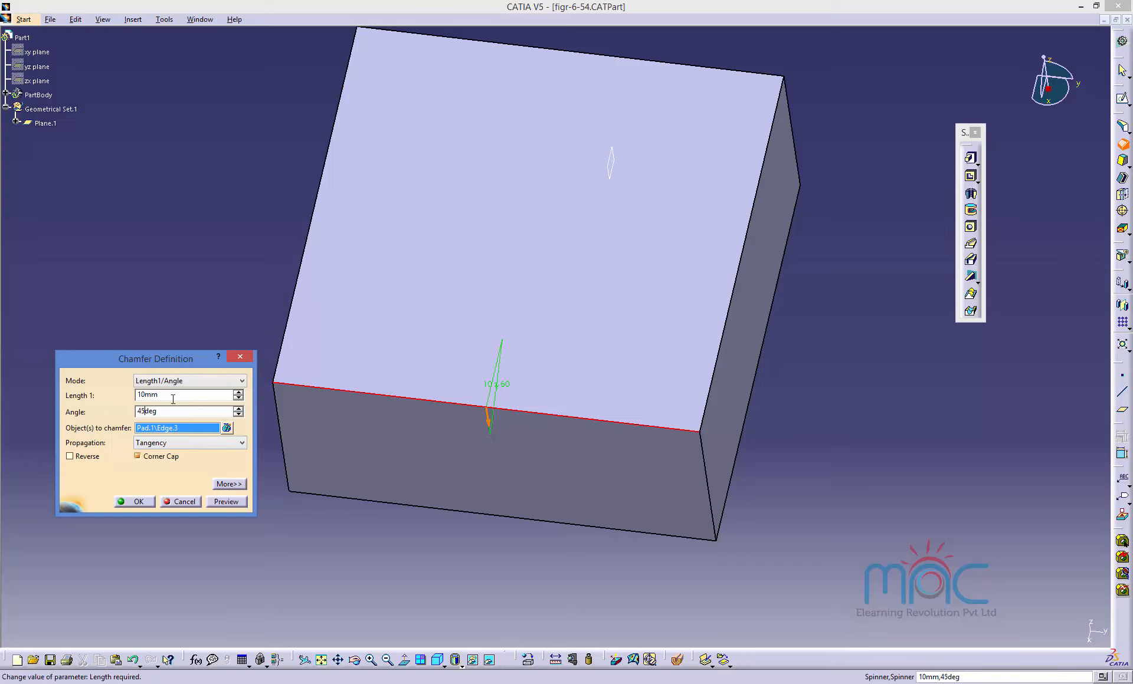
{"action": "type", "text": "45"}
{"action": "left_click", "coordinate": [229, 484]}
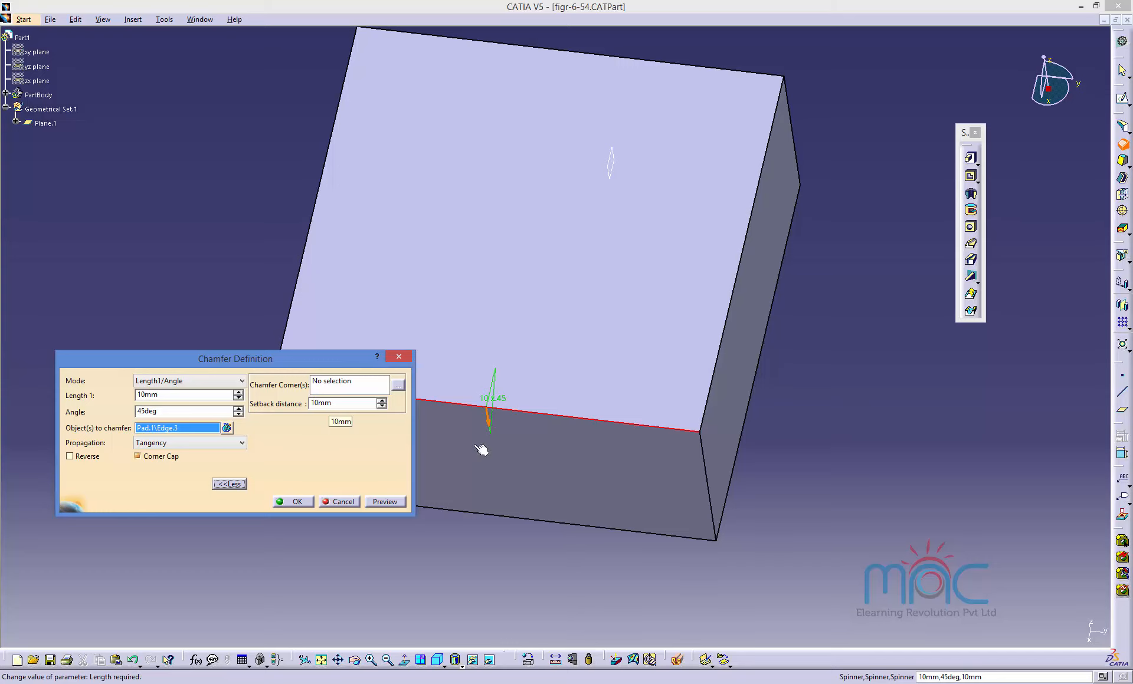
{"action": "middle_click_drag", "start_coordinate": [584, 533], "coordinate": [556, 463]}
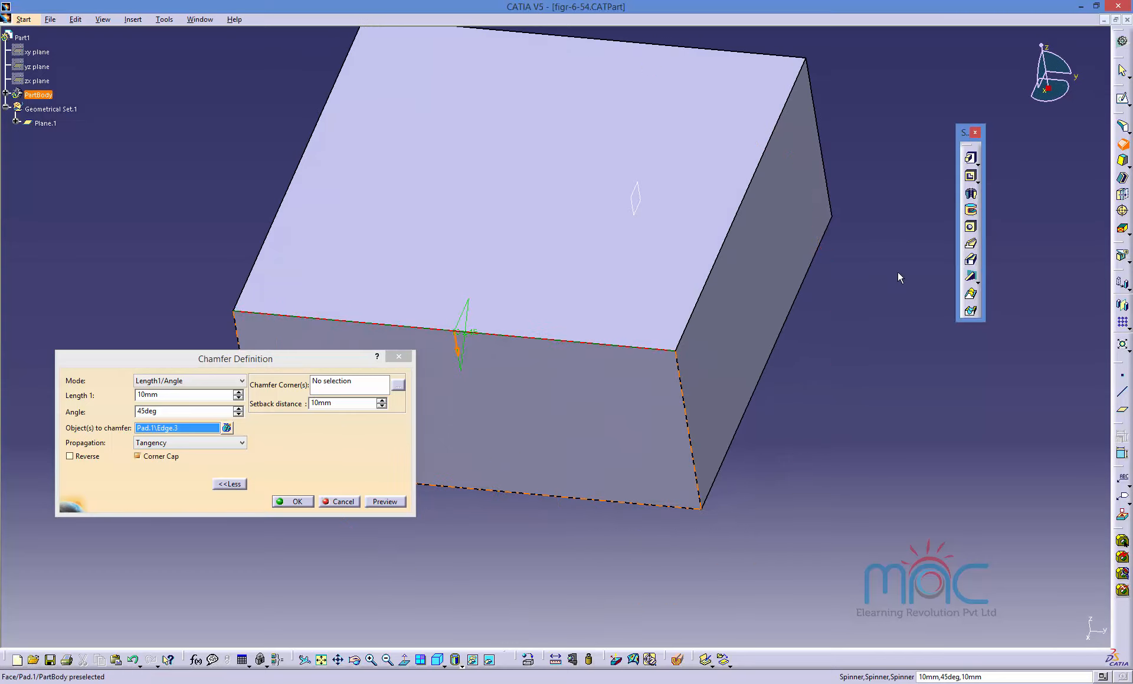
{"action": "left_click", "coordinate": [383, 502]}
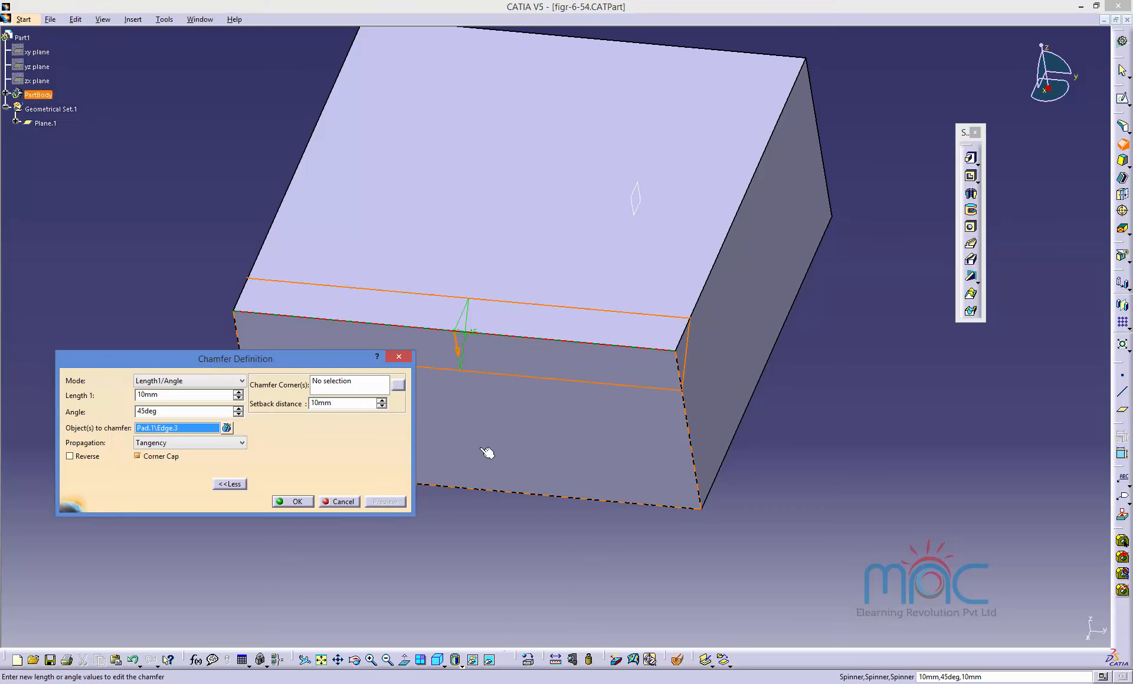
Add a corner setback of 25 mm at the front right top vertex and apply the chamfer.
{"action": "left_click", "coordinate": [342, 387]}
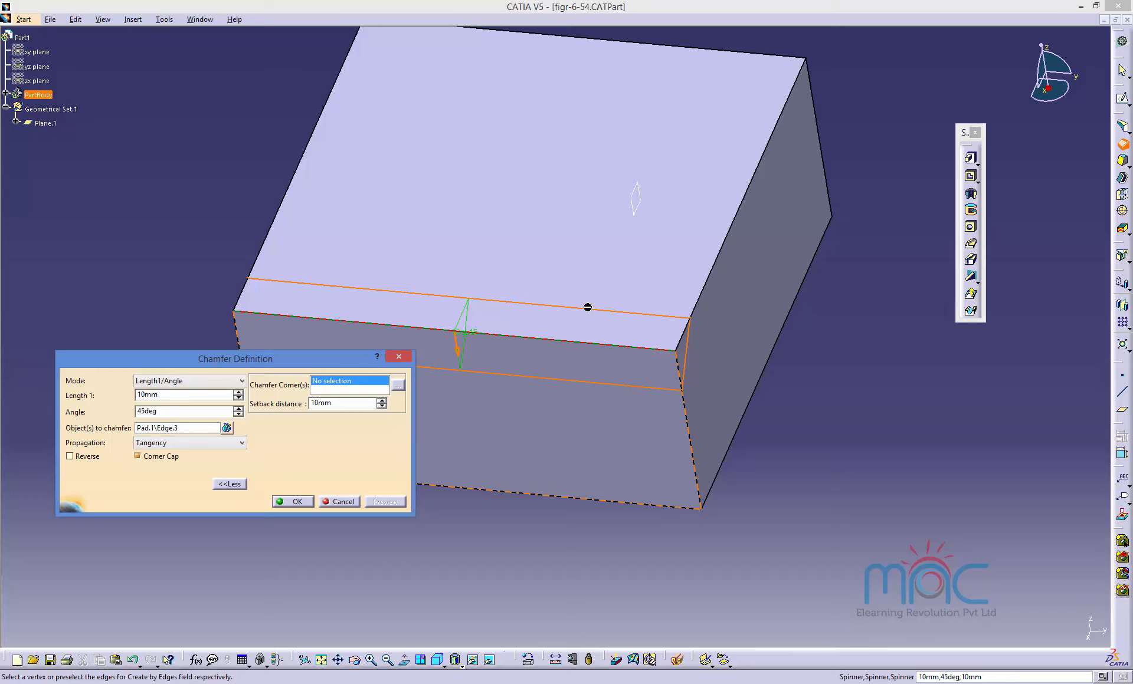
{"action": "left_click", "coordinate": [682, 355]}
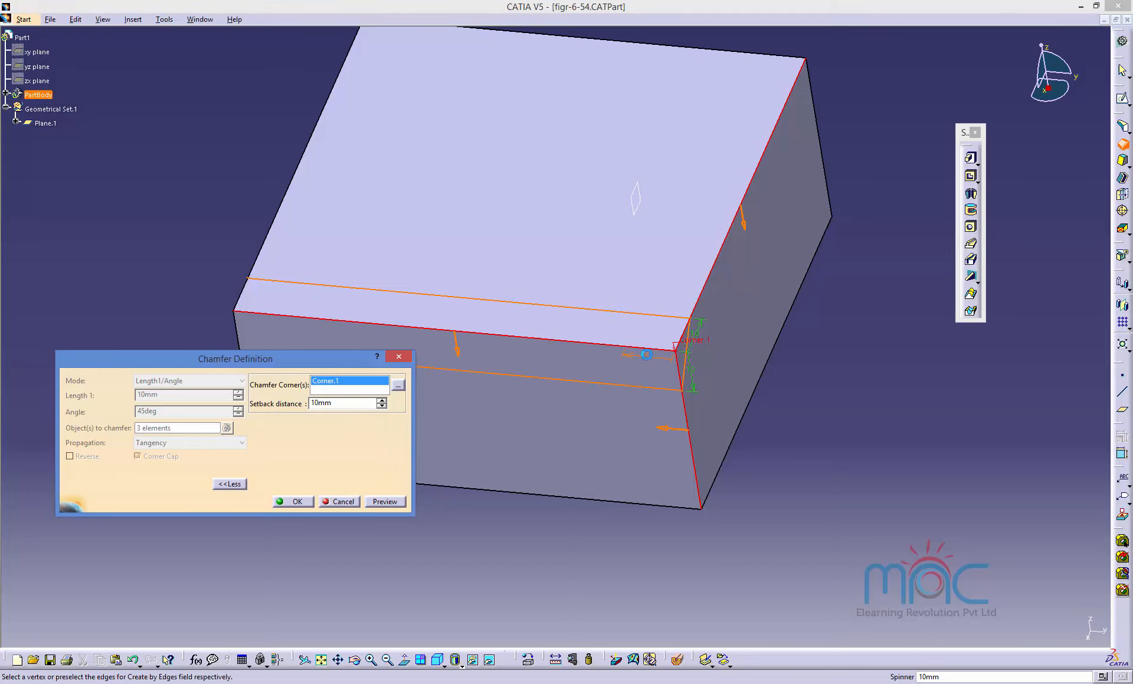
{"action": "double_click", "coordinate": [648, 361]}
{"action": "type", "text": "25"}
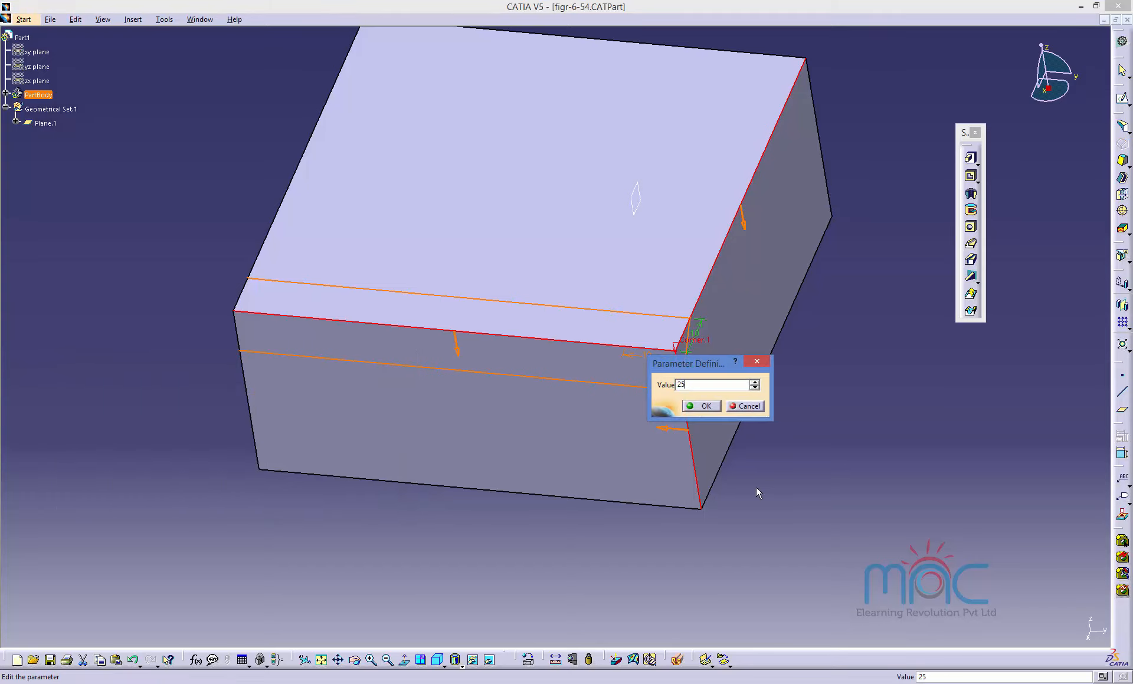
{"action": "left_click", "coordinate": [705, 407]}
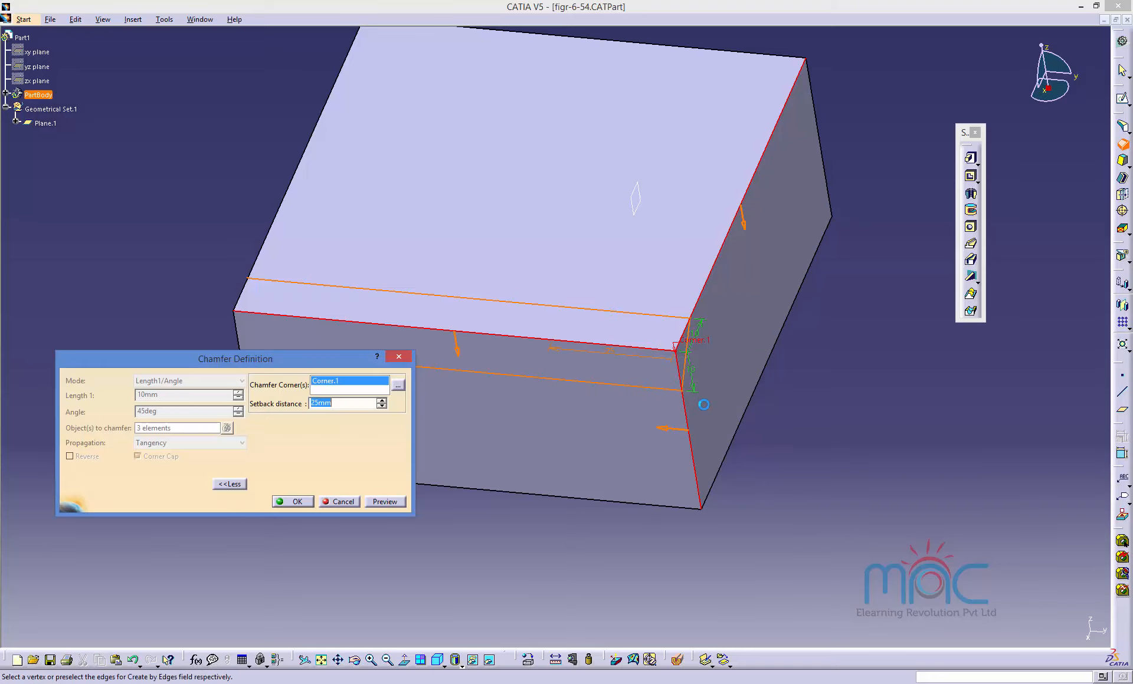
{"action": "left_click", "coordinate": [382, 502]}
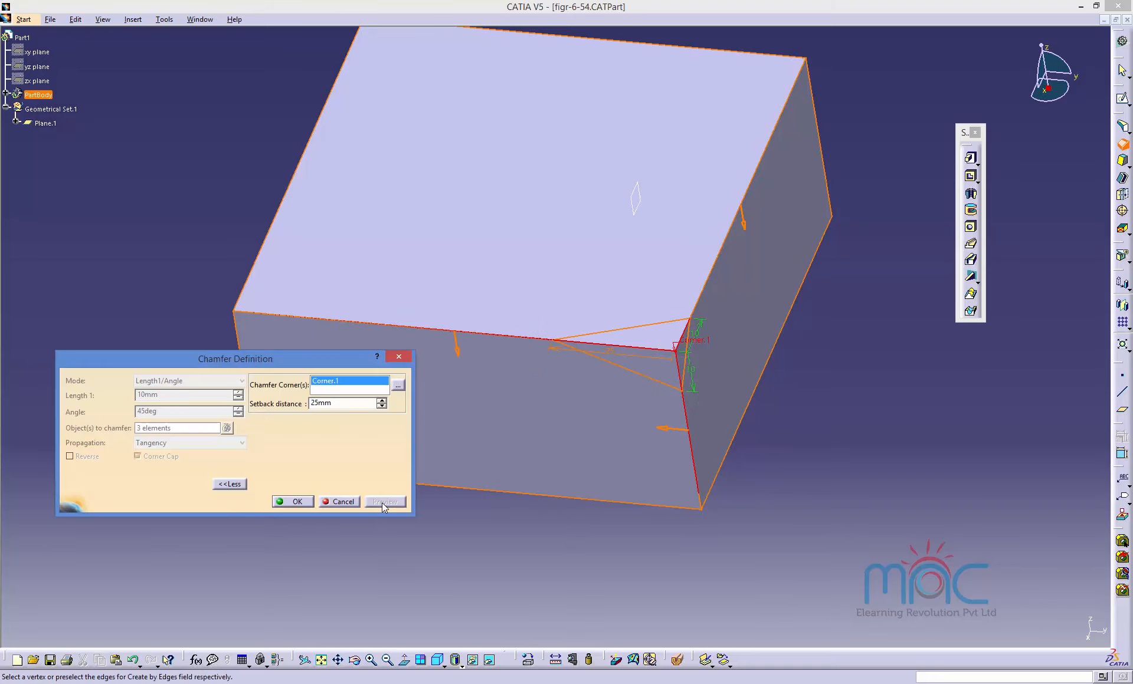
{"action": "left_click", "coordinate": [297, 502]}
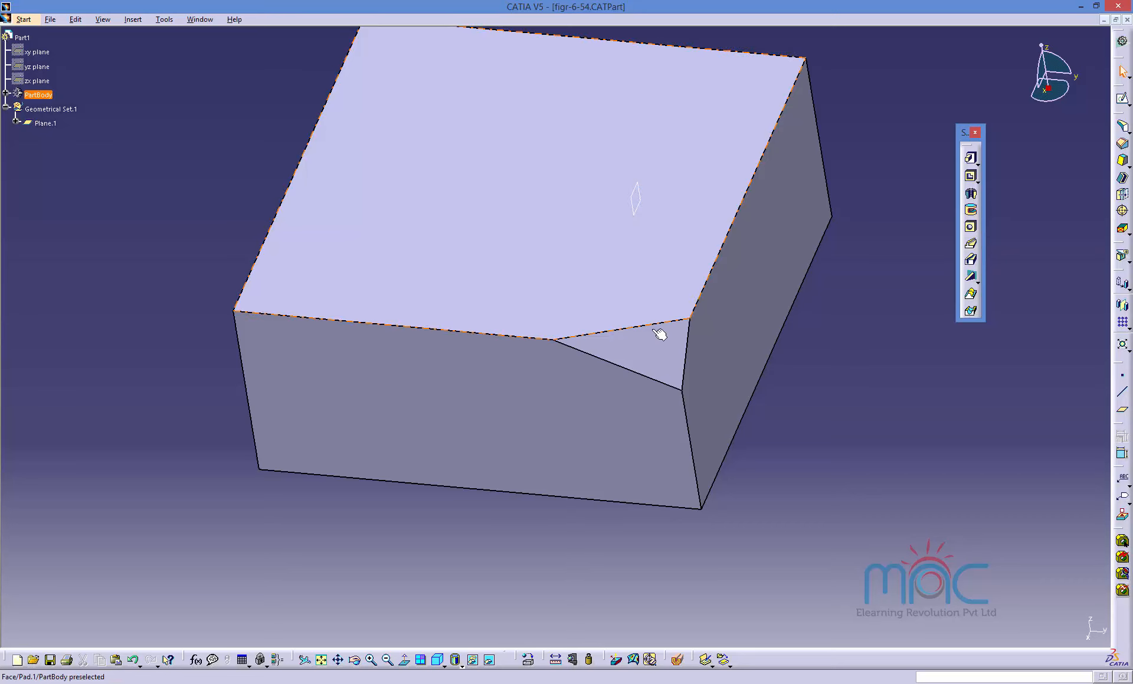
Open the chamfer for editing and review the list of its corner setback values.
{"action": "double_click", "coordinate": [670, 356]}
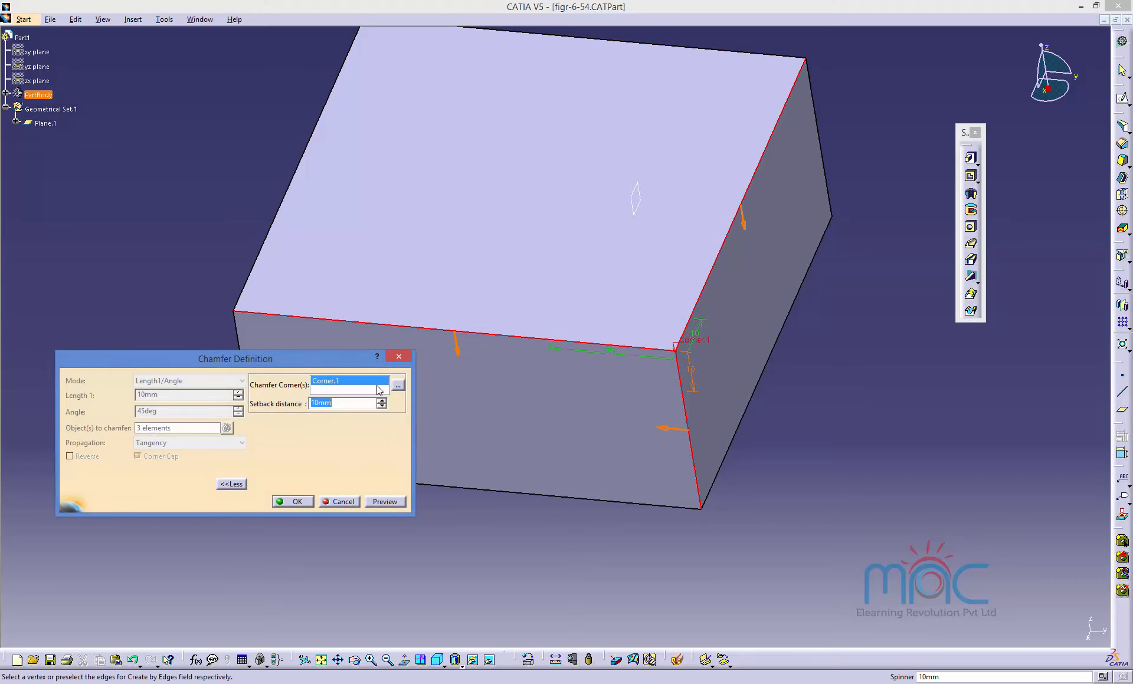
{"action": "left_click", "coordinate": [397, 385]}
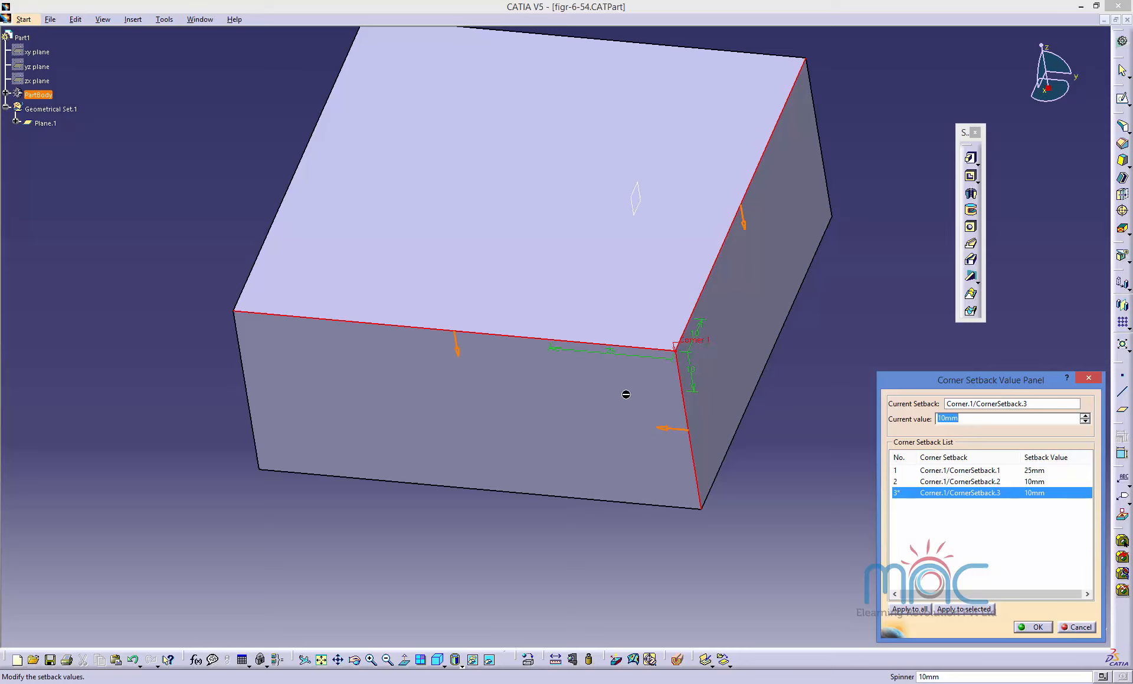
{"action": "left_click", "coordinate": [1036, 483]}
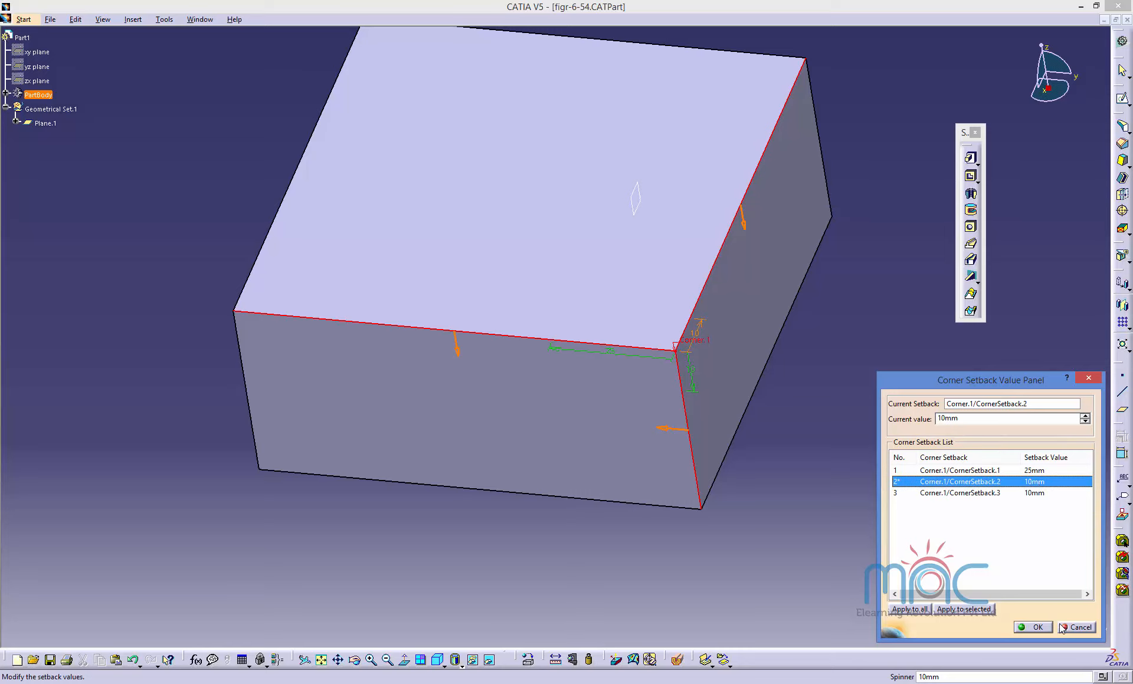
{"action": "left_click", "coordinate": [1033, 628]}
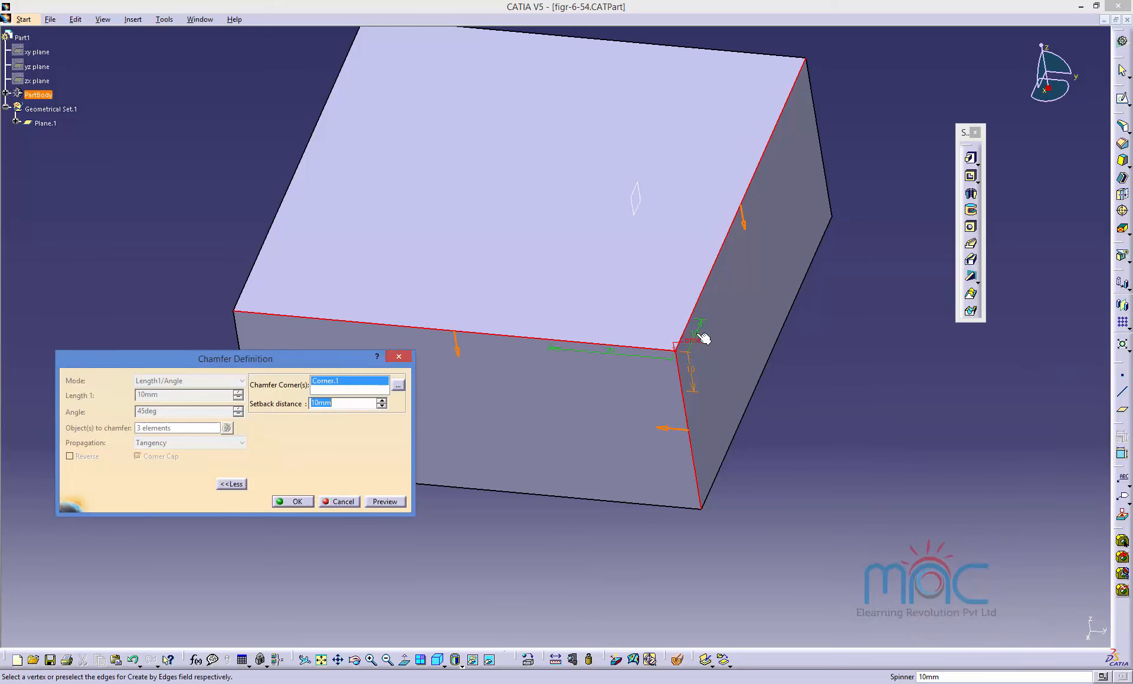
Set the corner's setback distances to 30 mm and 25 mm along two edges, preview, and apply the chamfer.
{"action": "double_click", "coordinate": [702, 335]}
{"action": "type", "text": "30"}
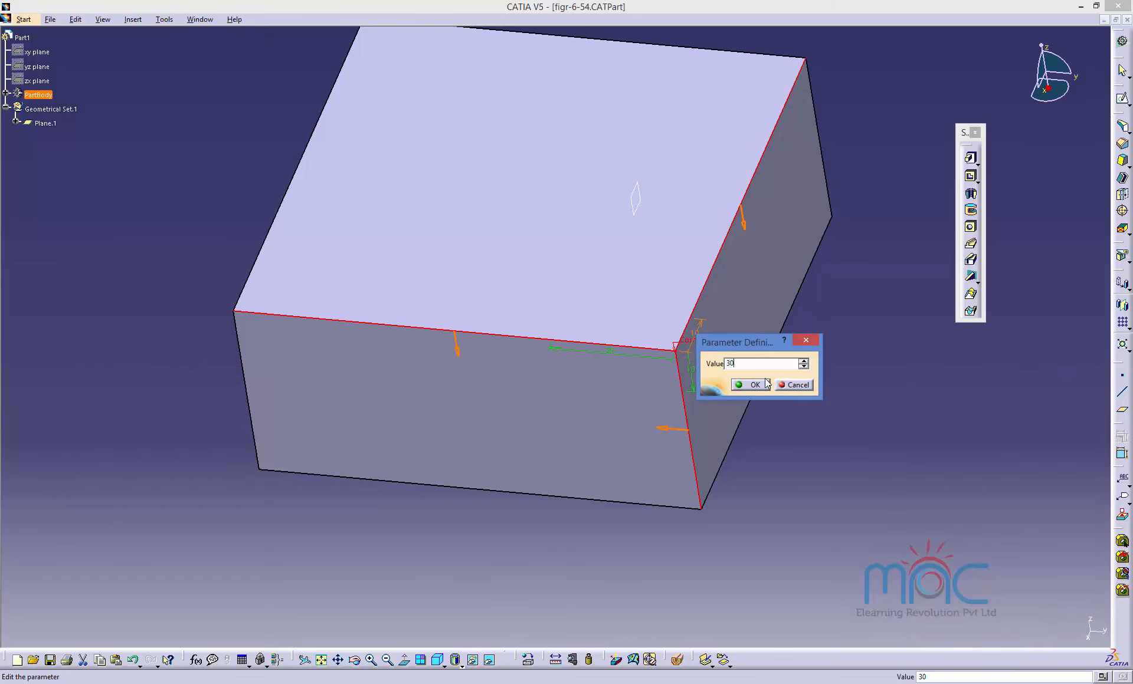
{"action": "left_click", "coordinate": [741, 391]}
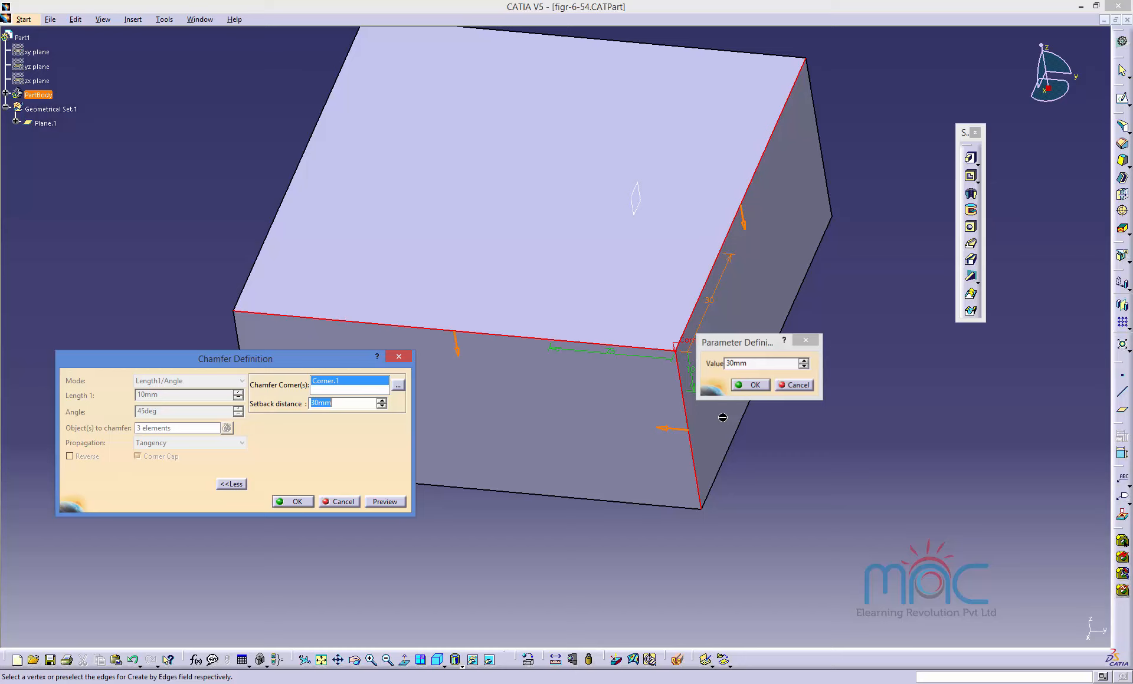
{"action": "double_click", "coordinate": [691, 371]}
{"action": "type", "text": "25"}
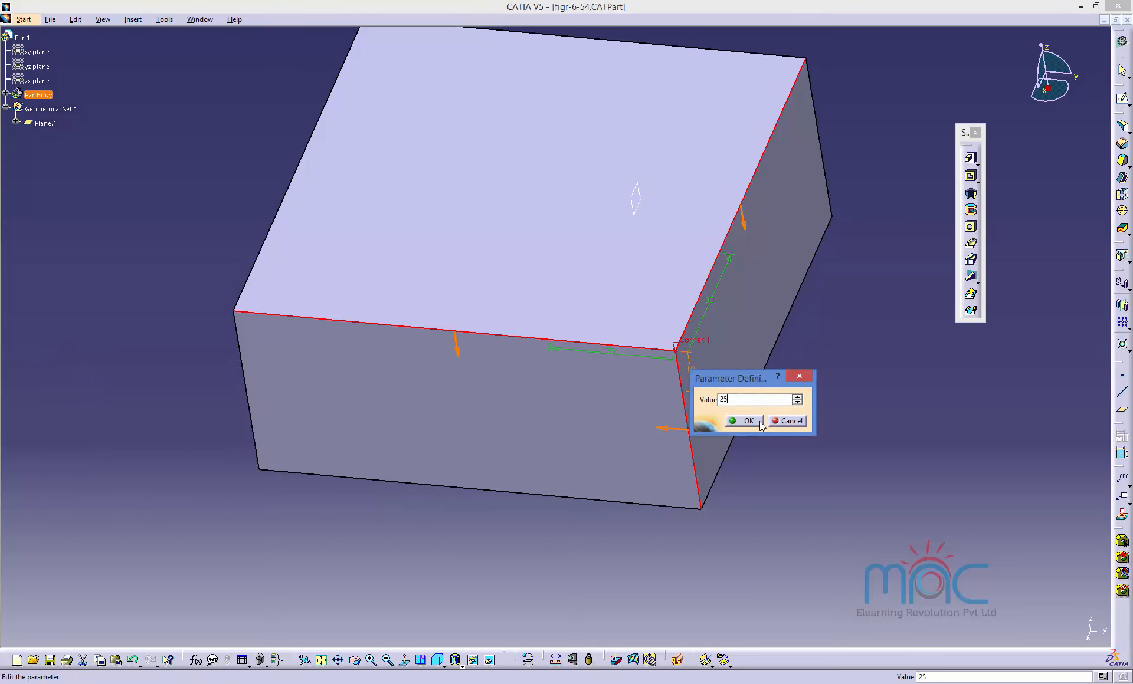
{"action": "left_click", "coordinate": [759, 421]}
{"action": "left_click", "coordinate": [384, 502]}
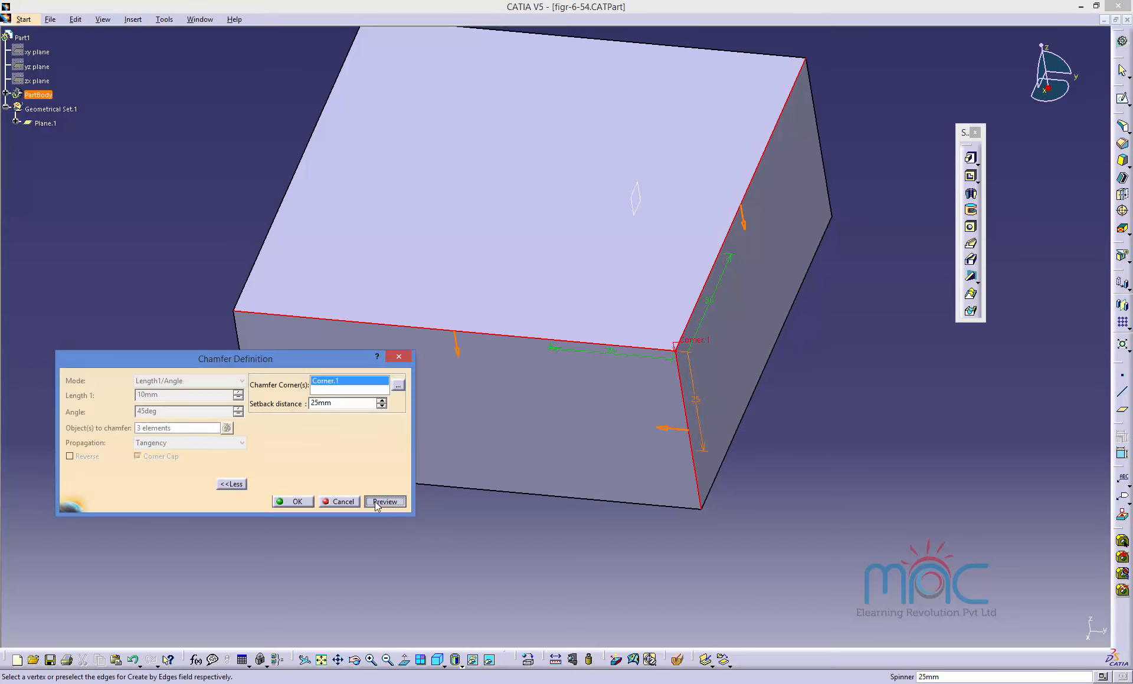
{"action": "left_click", "coordinate": [292, 501]}
{"action": "left_click", "coordinate": [752, 579]}
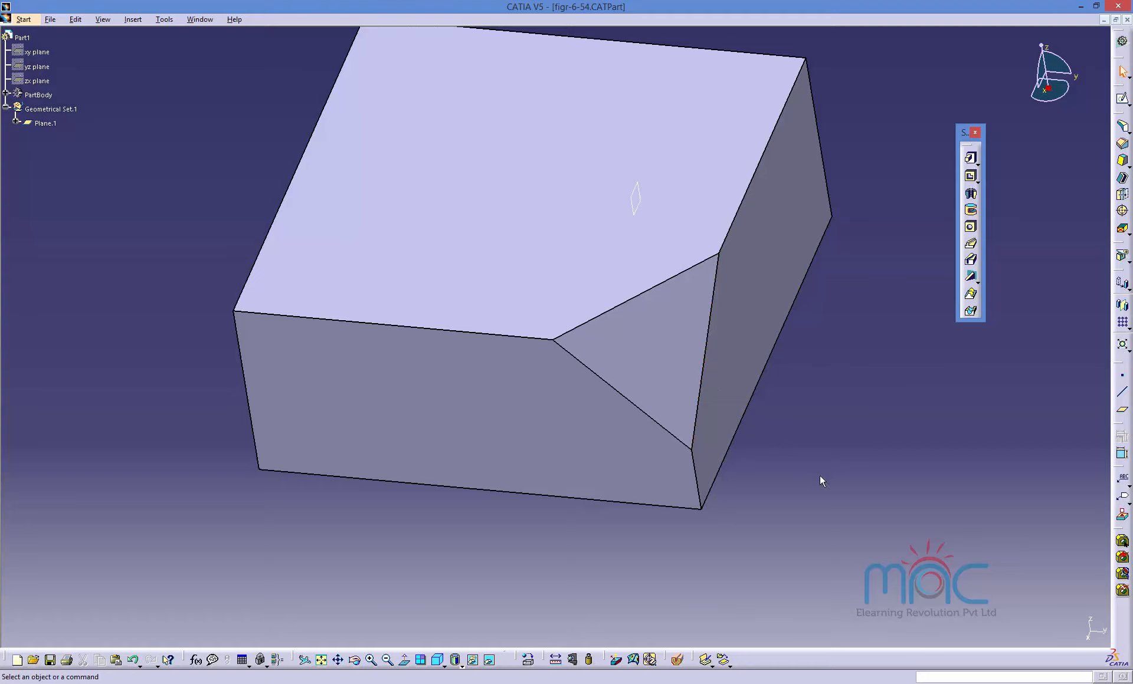
Reopen the corner chamfer to inspect its definition, close it, and undo the chamfer.
{"action": "middle_click_drag", "start_coordinate": [820, 480], "coordinate": [749, 399]}
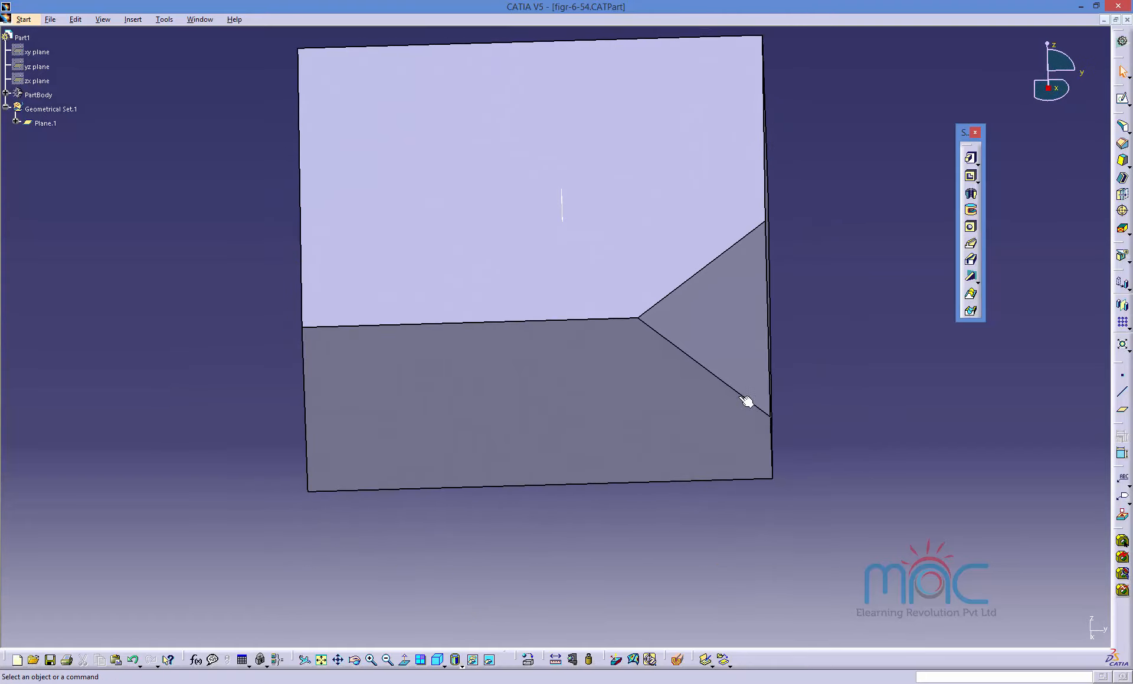
{"action": "double_click", "coordinate": [718, 318]}
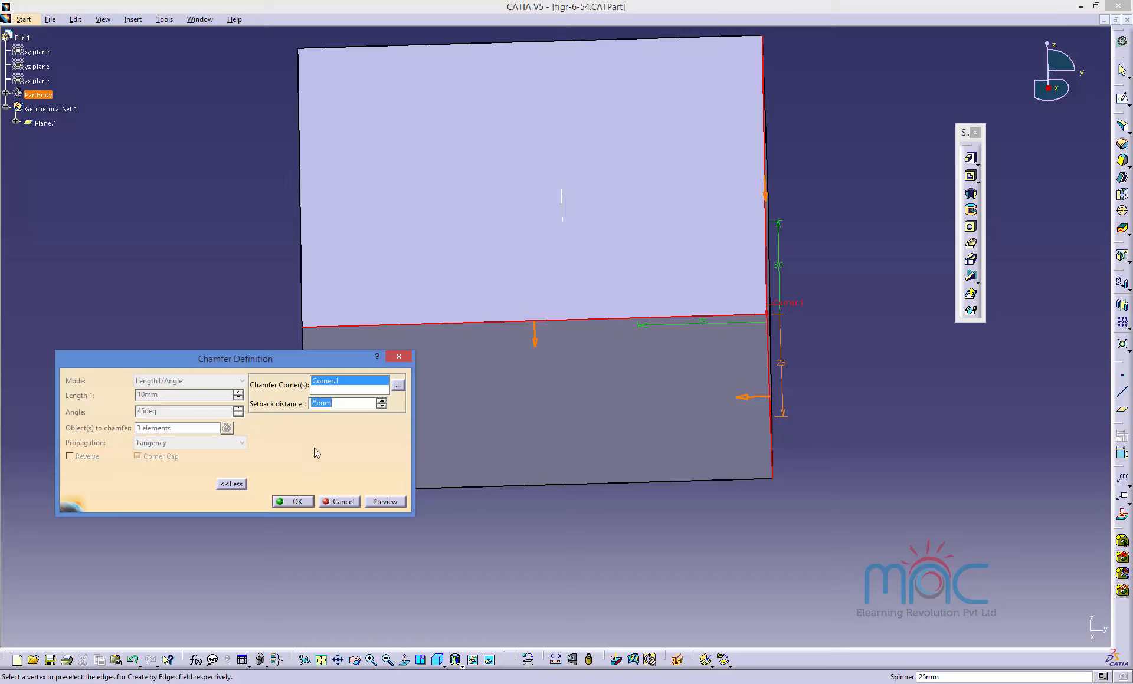
{"action": "left_click", "coordinate": [231, 485]}
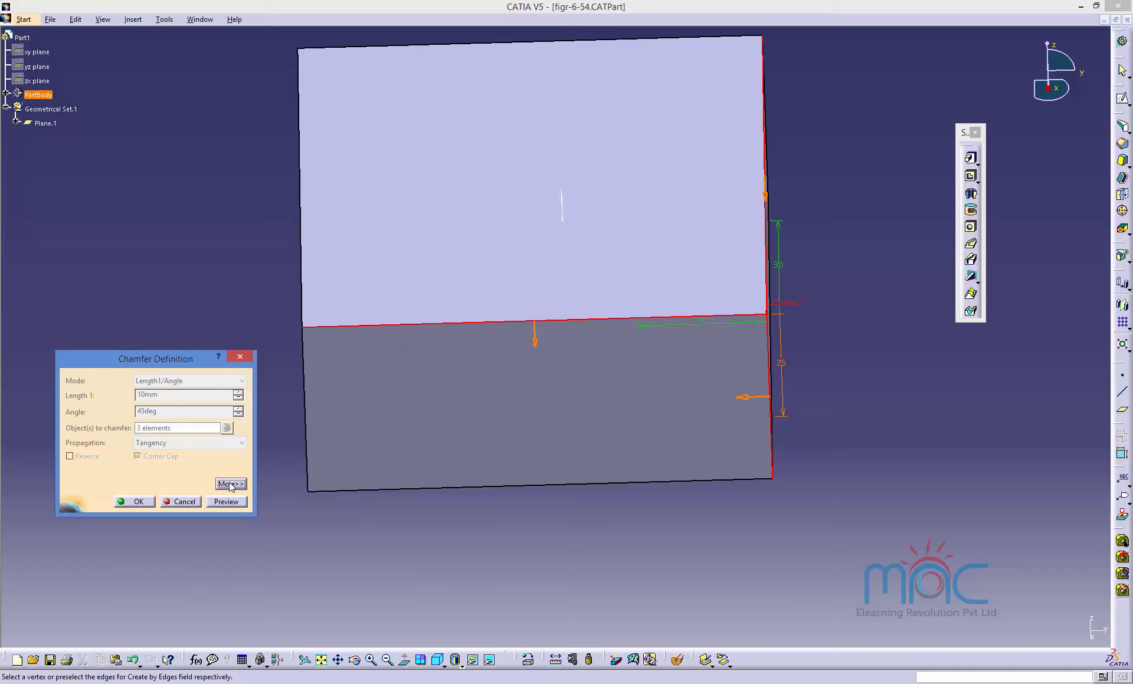
{"action": "left_click", "coordinate": [138, 502]}
{"action": "middle_click_drag", "start_coordinate": [625, 488], "coordinate": [663, 496]}
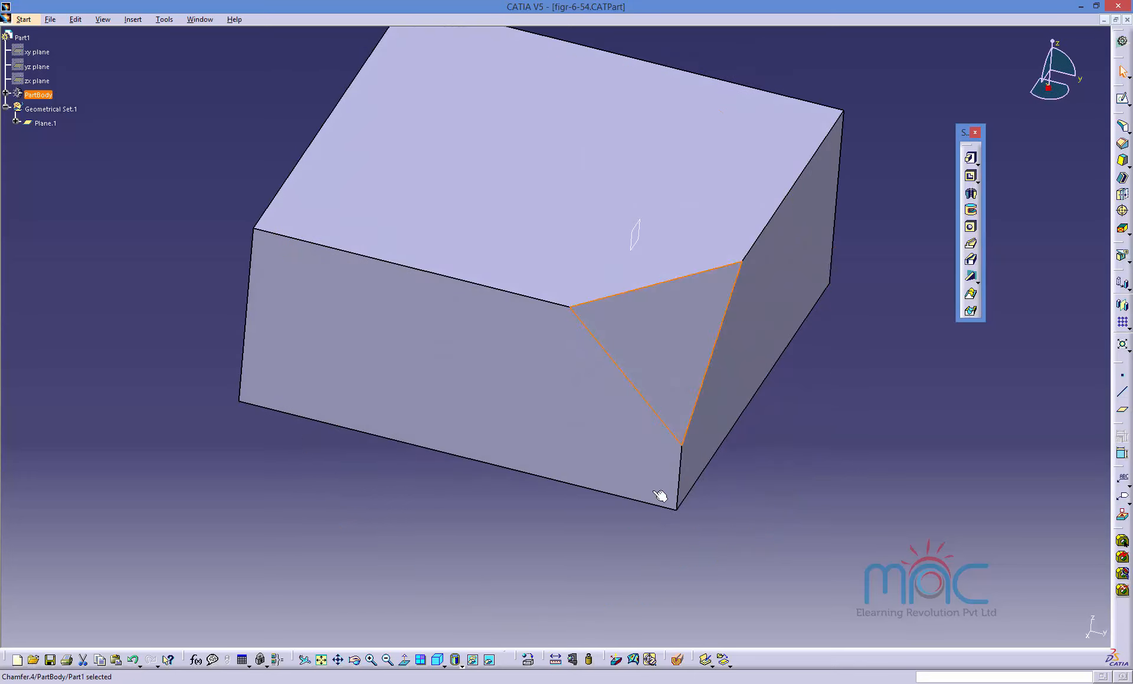
{"action": "key", "text": "ctrl+z"}
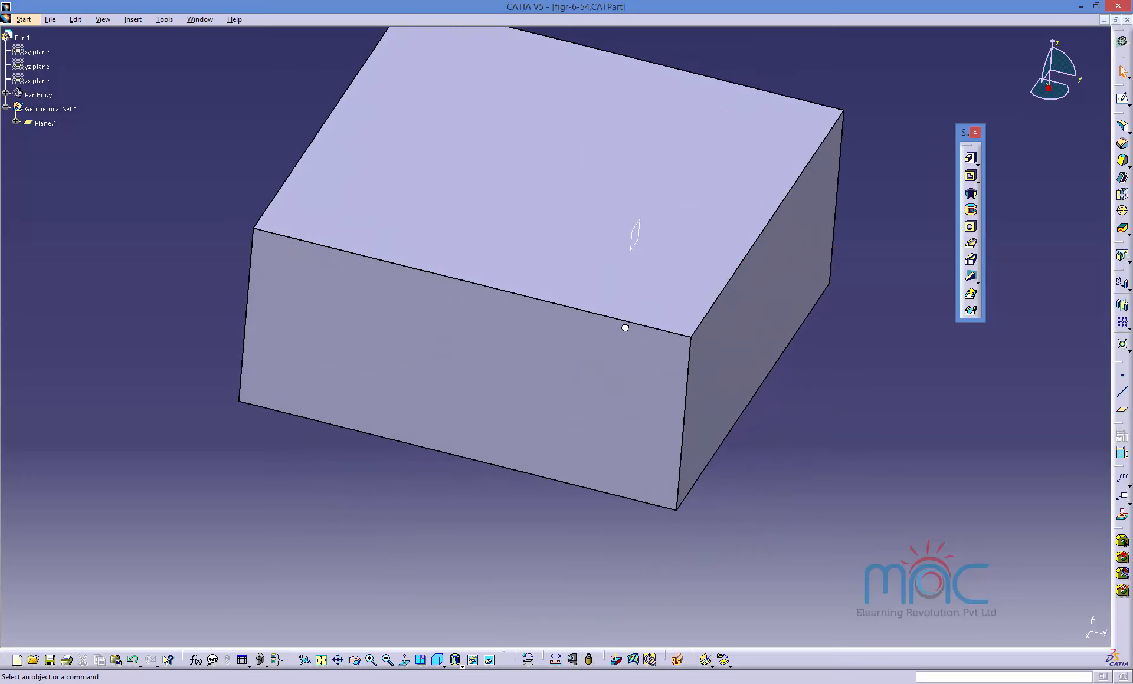
Start a chamfer on the block's front and right top edges with Minimal propagation and preview it.
{"action": "left_click", "coordinate": [1122, 143]}
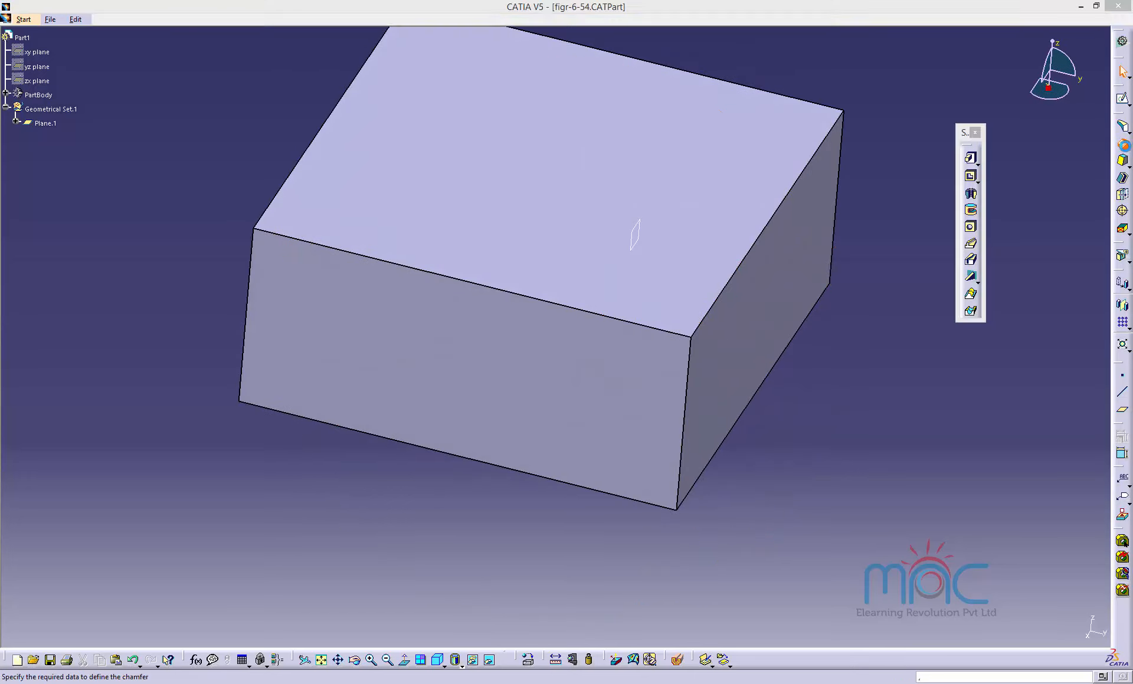
{"action": "left_click", "coordinate": [511, 292]}
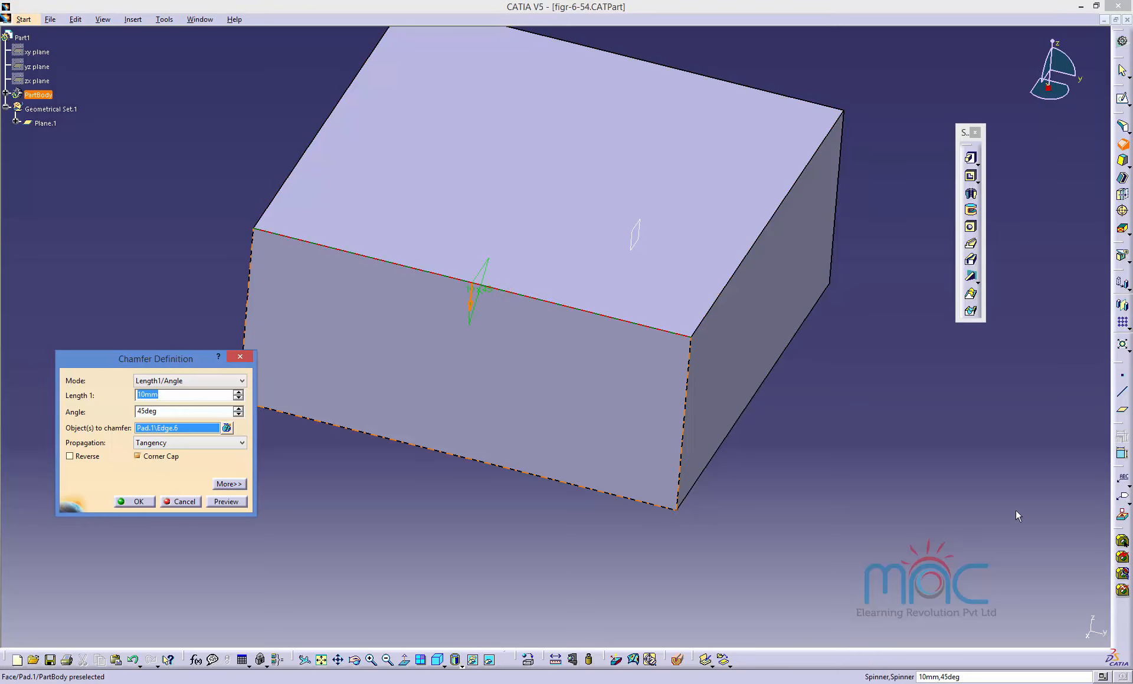
{"action": "left_click", "coordinate": [715, 304]}
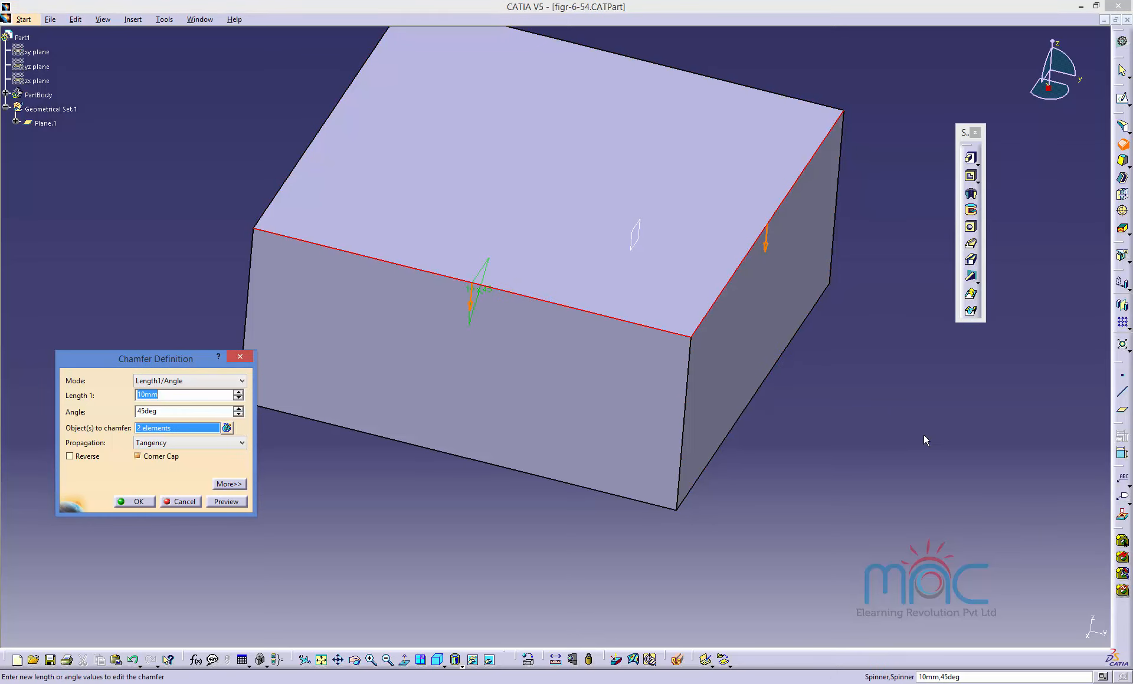
{"action": "left_click", "coordinate": [163, 444]}
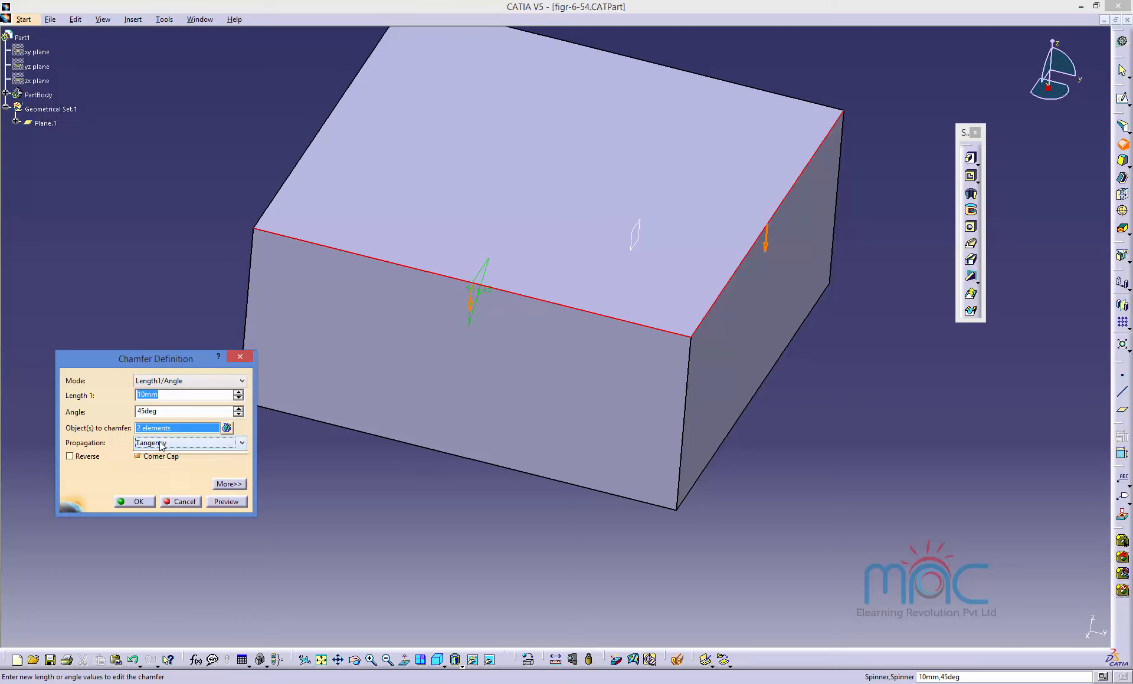
{"action": "left_click", "coordinate": [158, 464]}
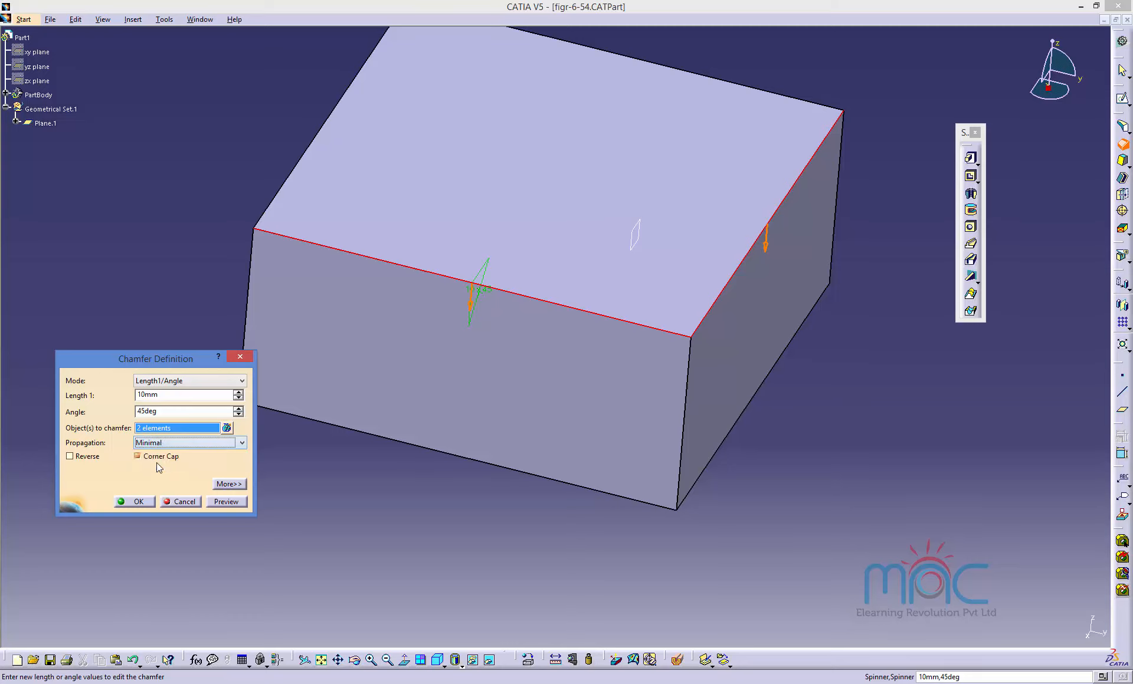
{"action": "left_click", "coordinate": [225, 503]}
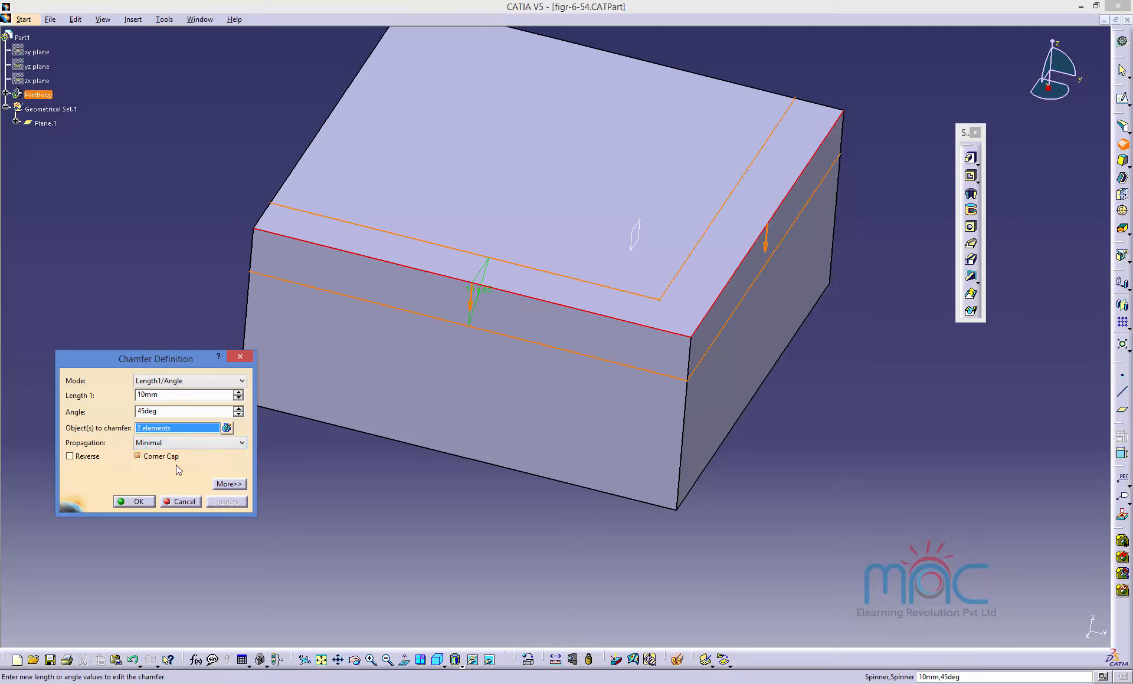
Switch the chamfer mode to Length1/Length2 with Length 2 set to 15 mm and preview it.
{"action": "left_click", "coordinate": [152, 380]}
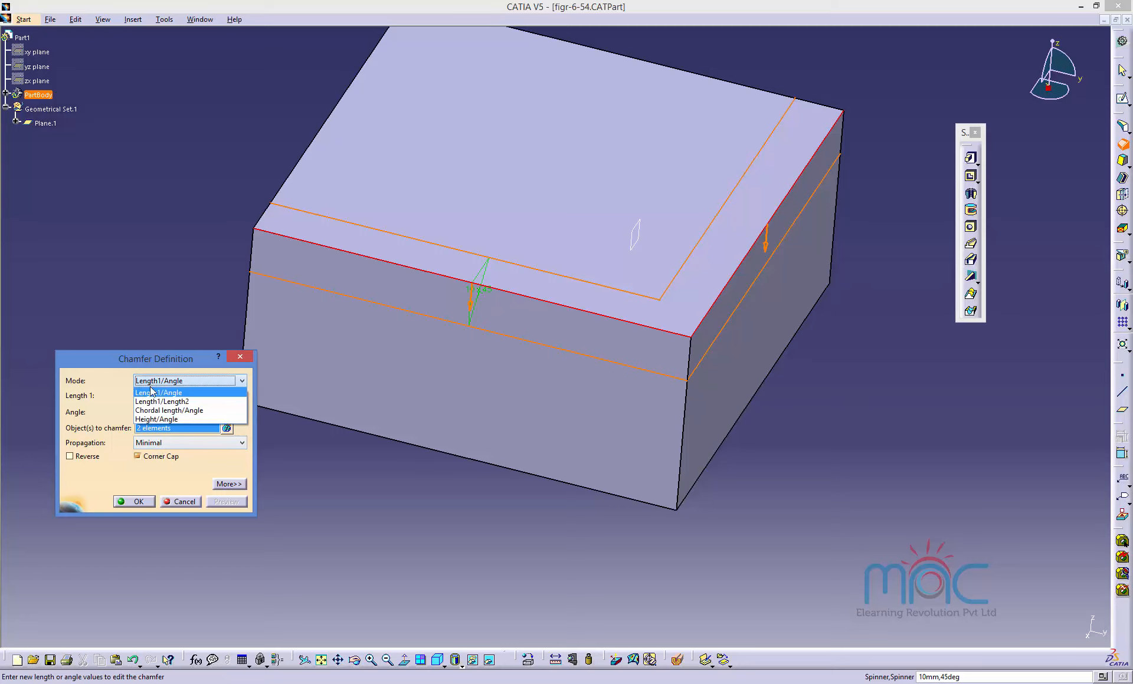
{"action": "left_click", "coordinate": [153, 402]}
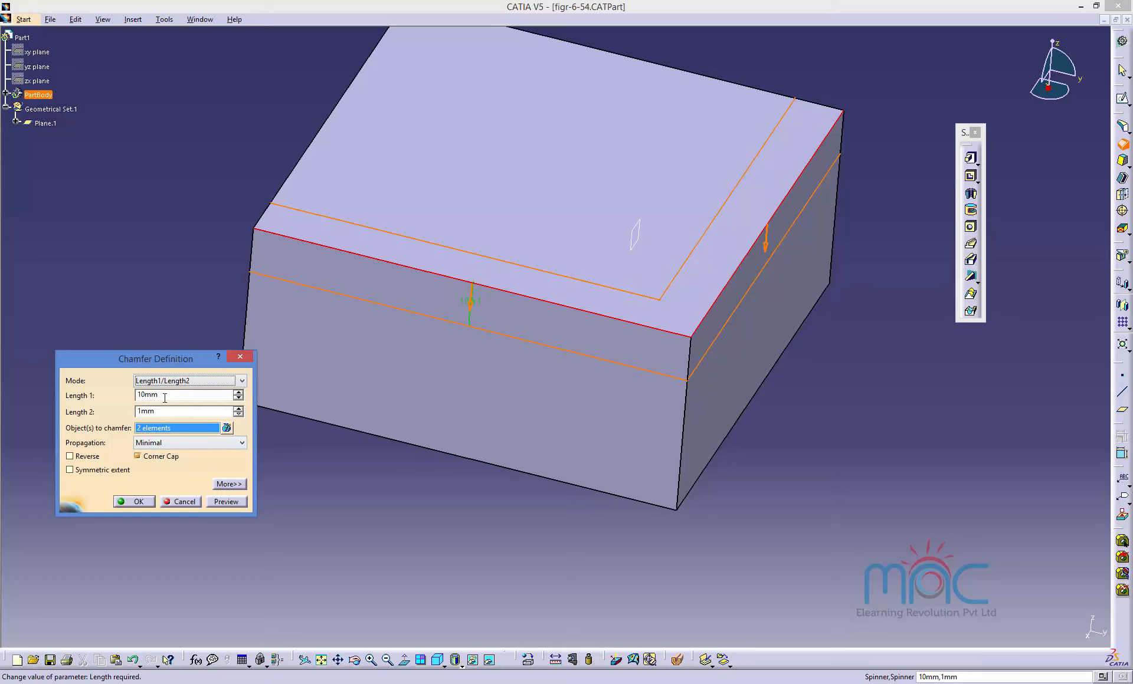
{"action": "left_click", "coordinate": [143, 412]}
{"action": "type", "text": "5"}
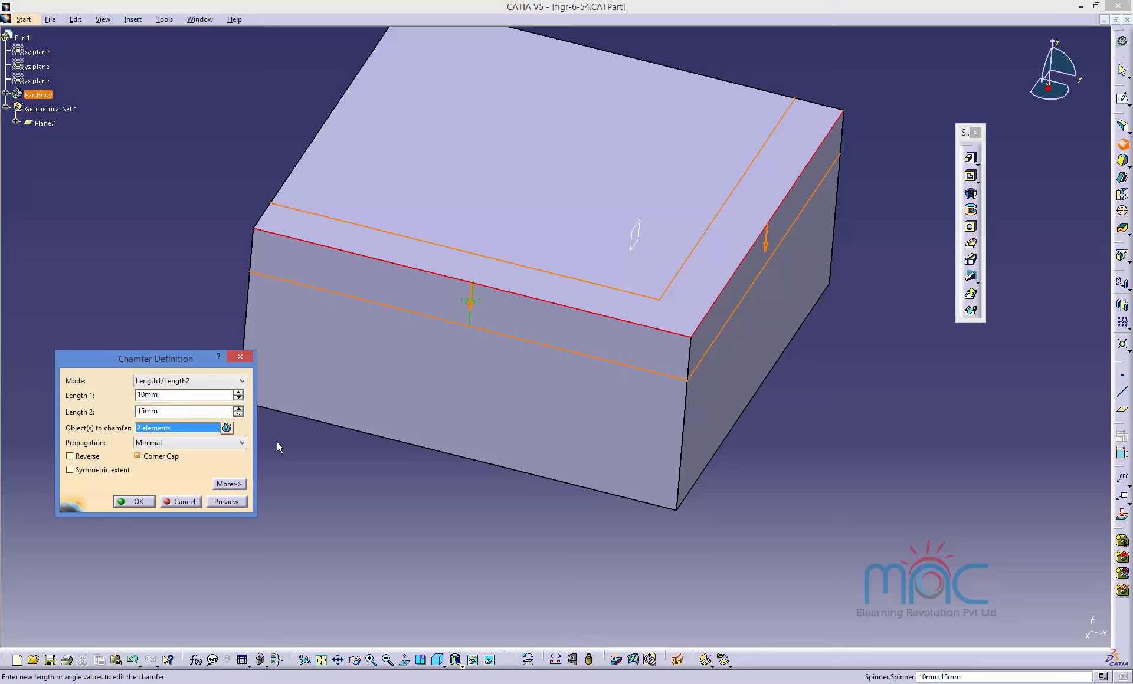
{"action": "left_click", "coordinate": [242, 499]}
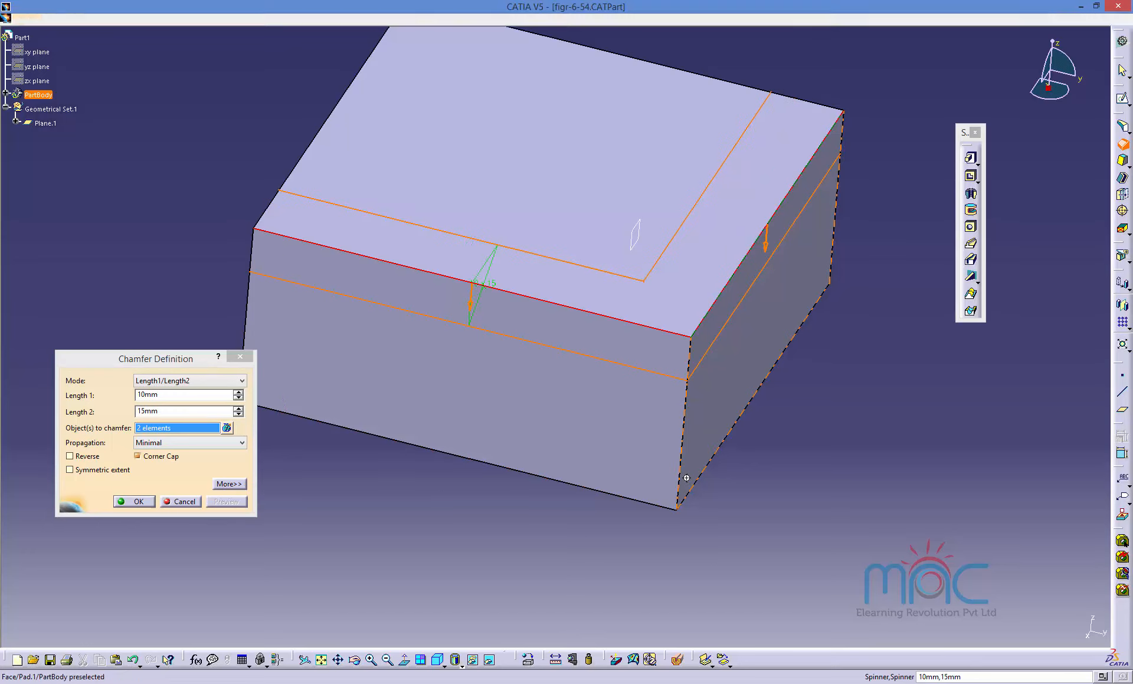
{"action": "middle_click_drag", "start_coordinate": [451, 490], "coordinate": [506, 475]}
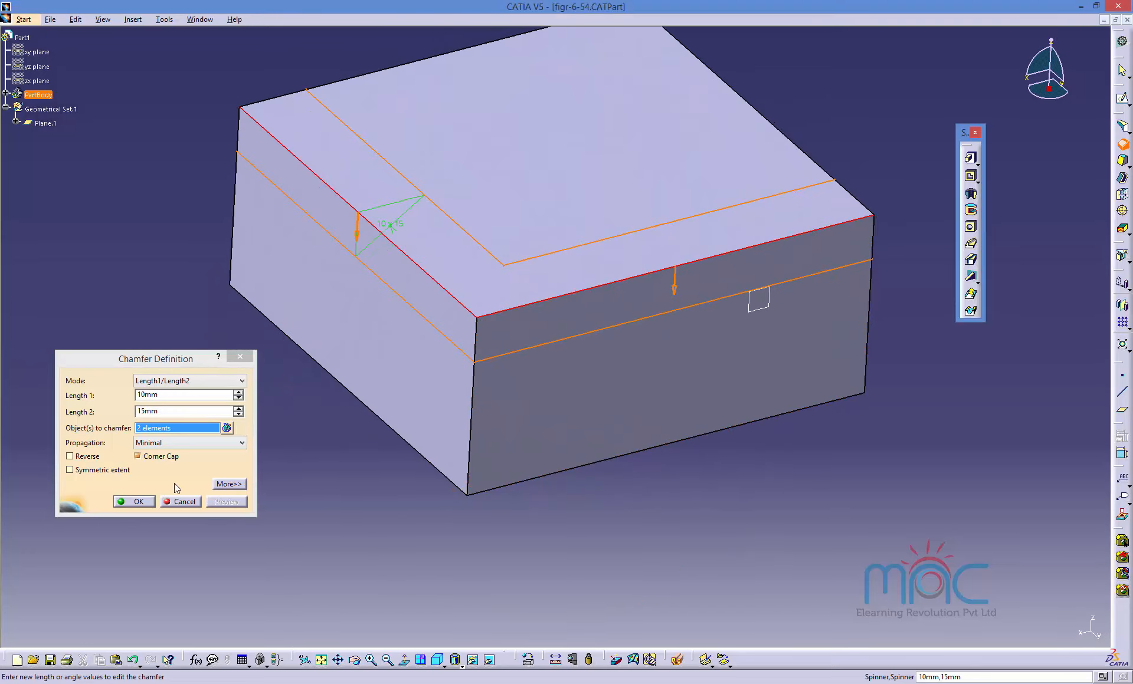
Reverse the chamfer direction and toggle Symmetric extent on and off.
{"action": "left_click", "coordinate": [87, 457]}
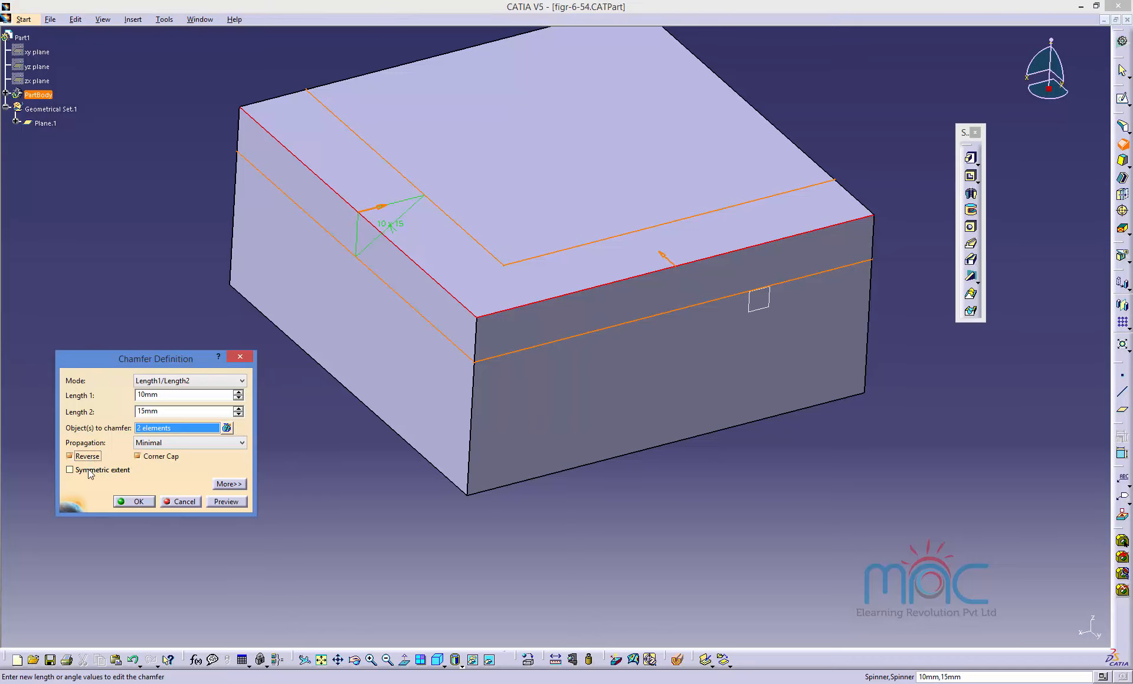
{"action": "left_click", "coordinate": [89, 472]}
{"action": "left_click", "coordinate": [90, 472]}
Set the chamfer propagation back to Tangency and apply the chamfer.
{"action": "left_click", "coordinate": [144, 443]}
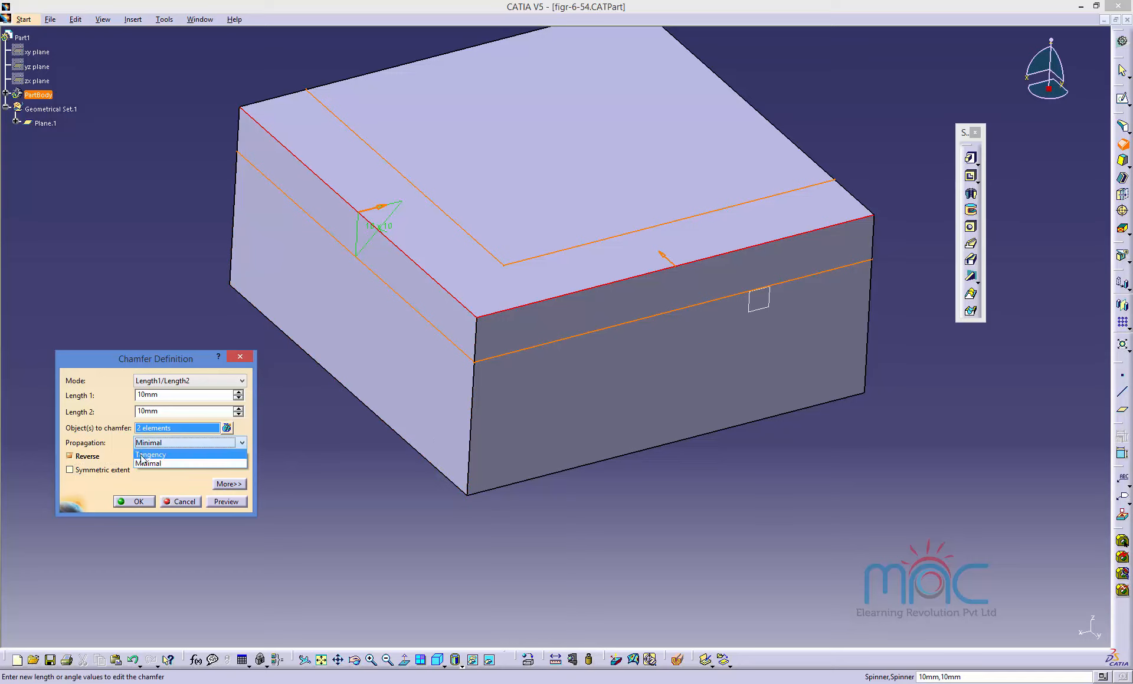
{"action": "left_click", "coordinate": [177, 463]}
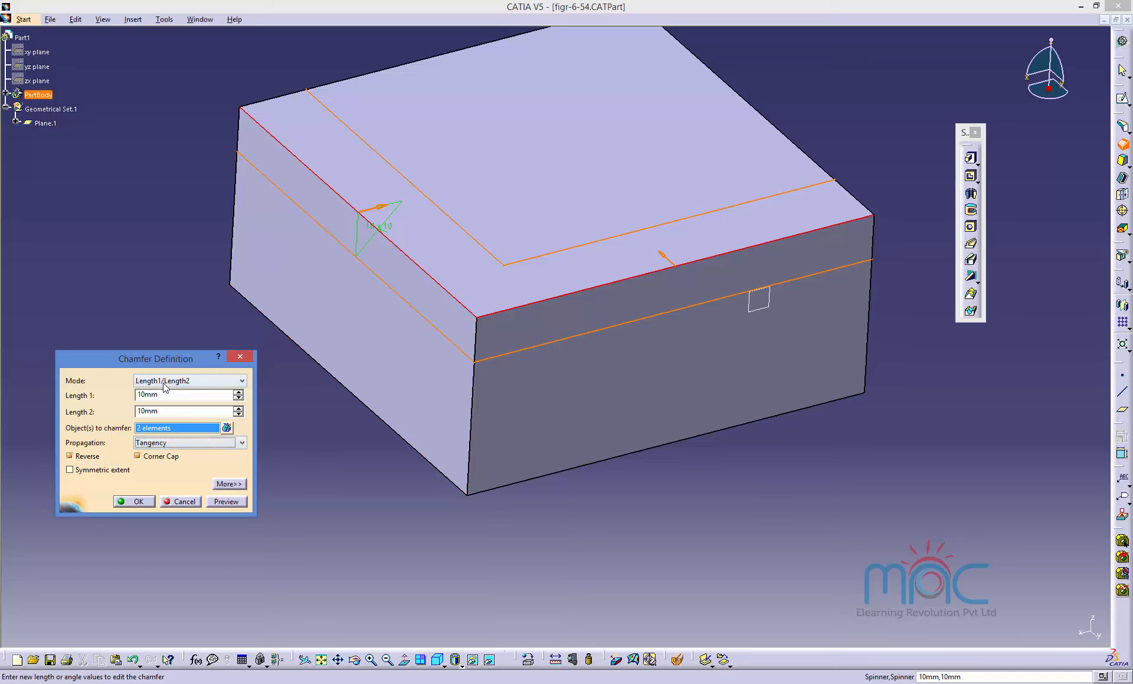
{"action": "left_click", "coordinate": [135, 502]}
Reopen the chamfer, switch to Chordal length/Angle mode with a 20 mm chordal length, and preview it.
{"action": "double_click", "coordinate": [435, 284]}
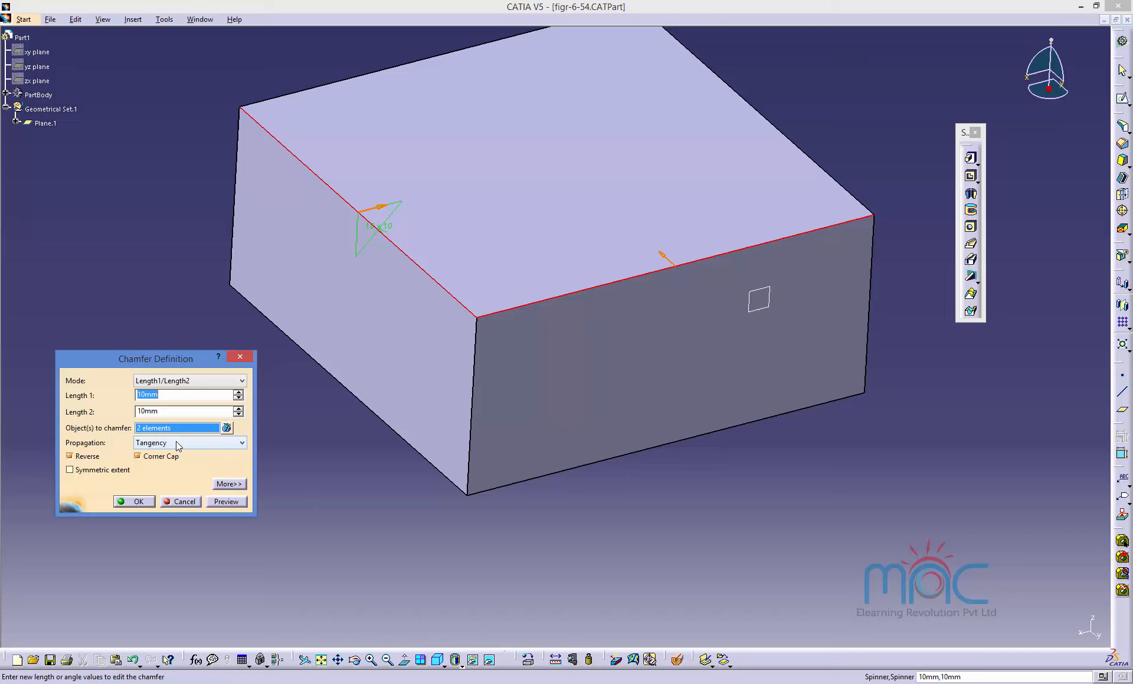
{"action": "left_click", "coordinate": [183, 381]}
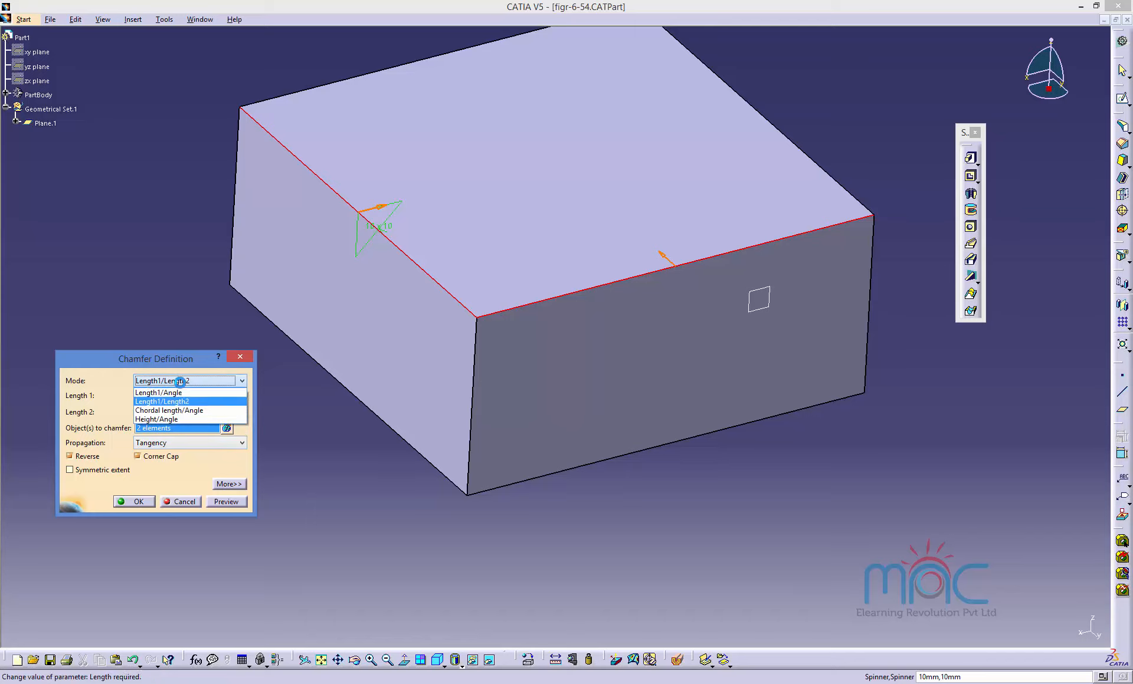
{"action": "left_click", "coordinate": [170, 413]}
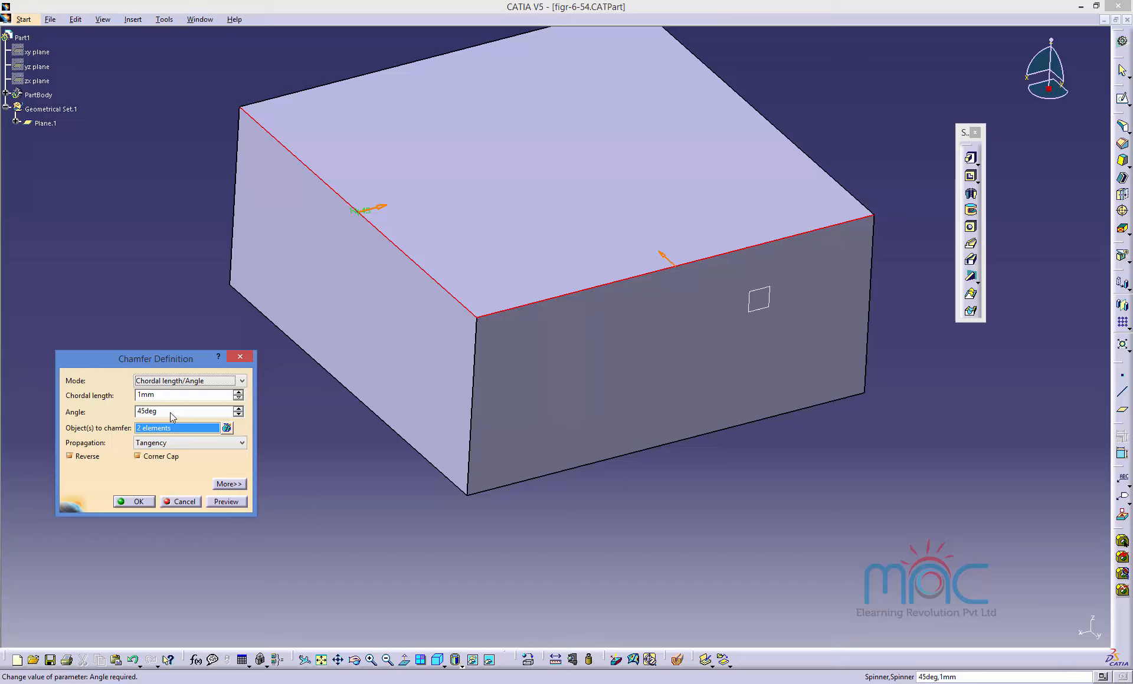
{"action": "left_click", "coordinate": [141, 392]}
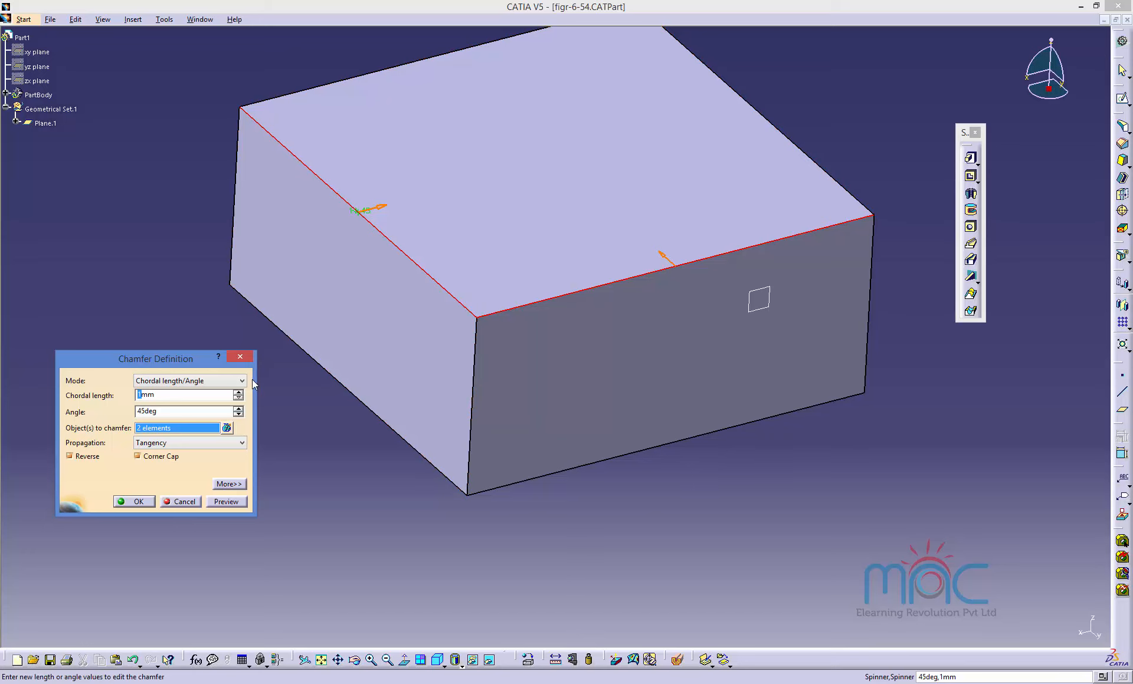
{"action": "type", "text": "20"}
{"action": "left_click", "coordinate": [224, 503]}
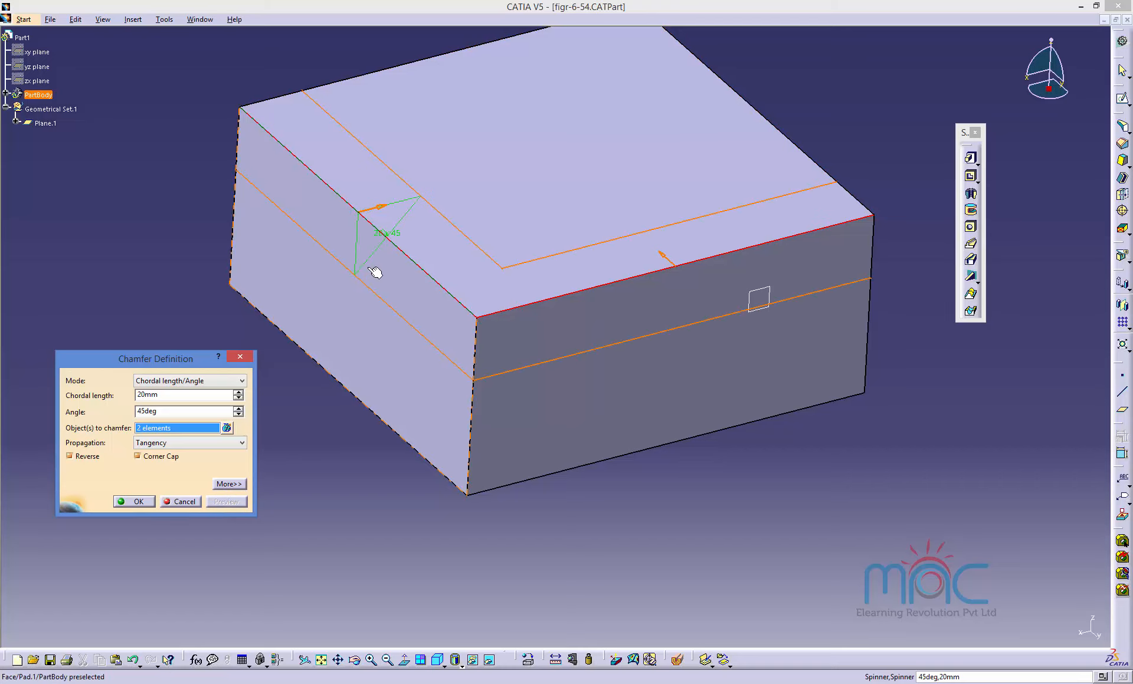
Switch the chamfer mode to Height/Angle with a 10 mm height and preview the result.
{"action": "left_click", "coordinate": [176, 380]}
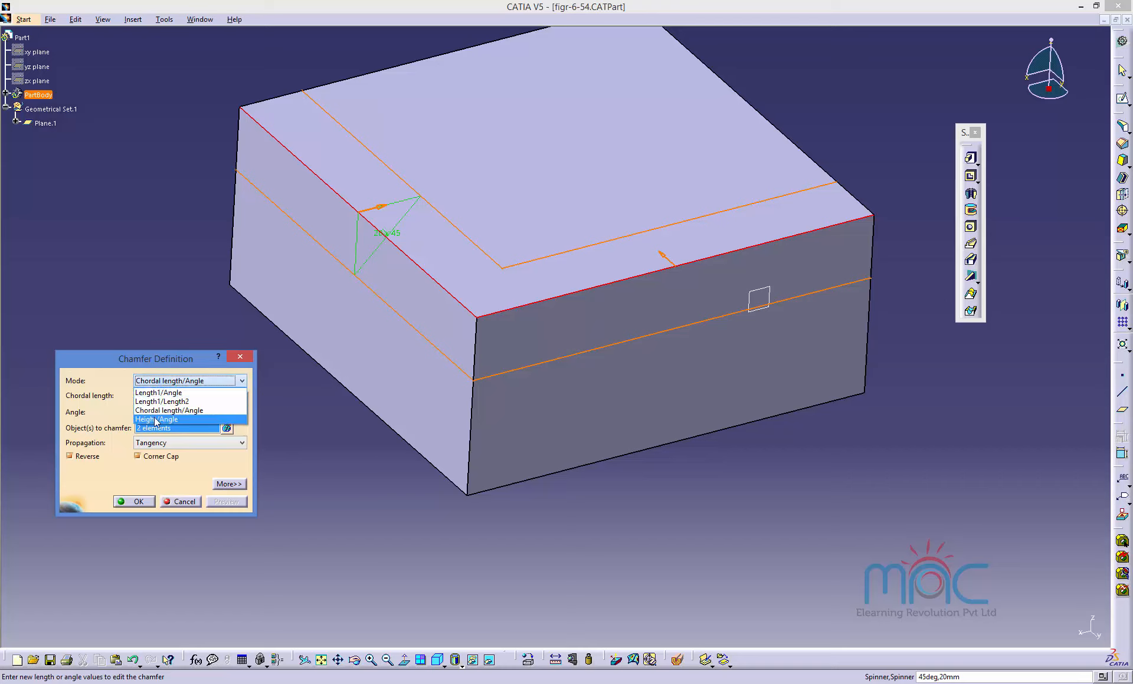
{"action": "left_click", "coordinate": [156, 419]}
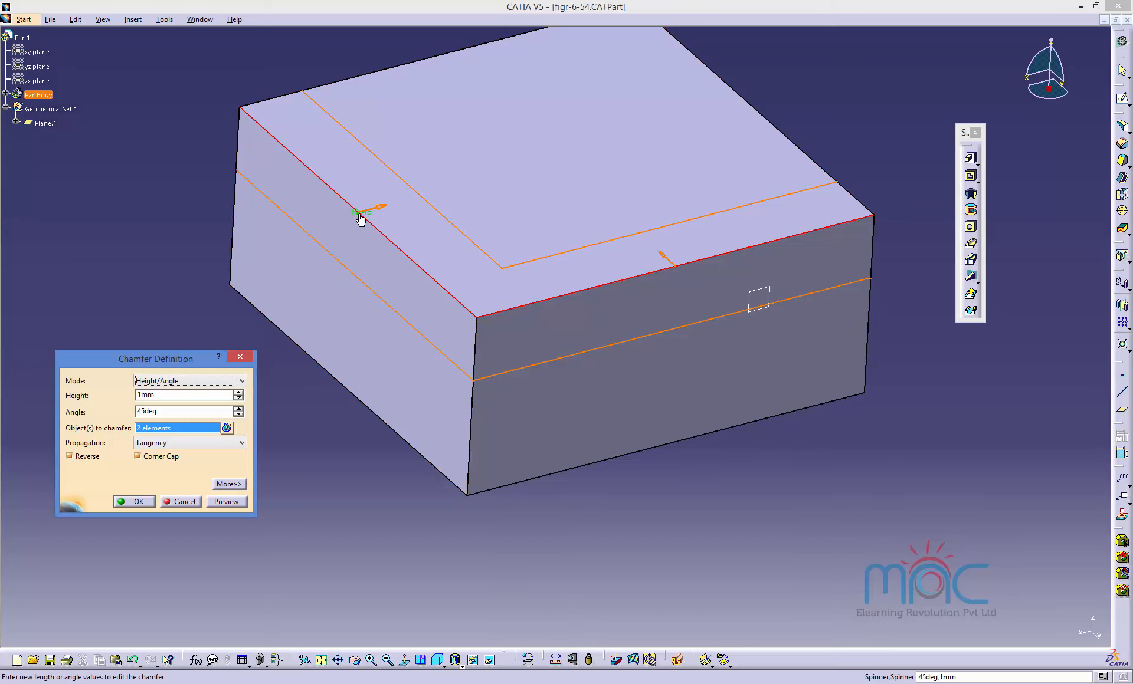
{"action": "left_click", "coordinate": [144, 394]}
{"action": "type", "text": "0"}
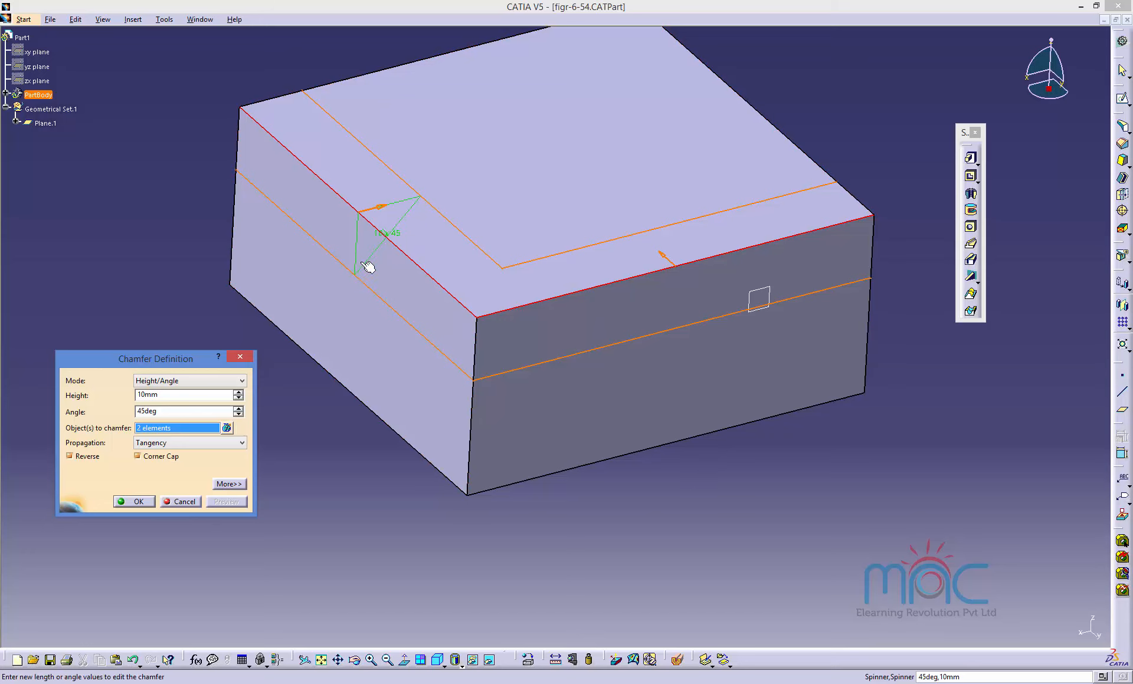
{"action": "middle_click_drag", "start_coordinate": [361, 273], "coordinate": [404, 246]}
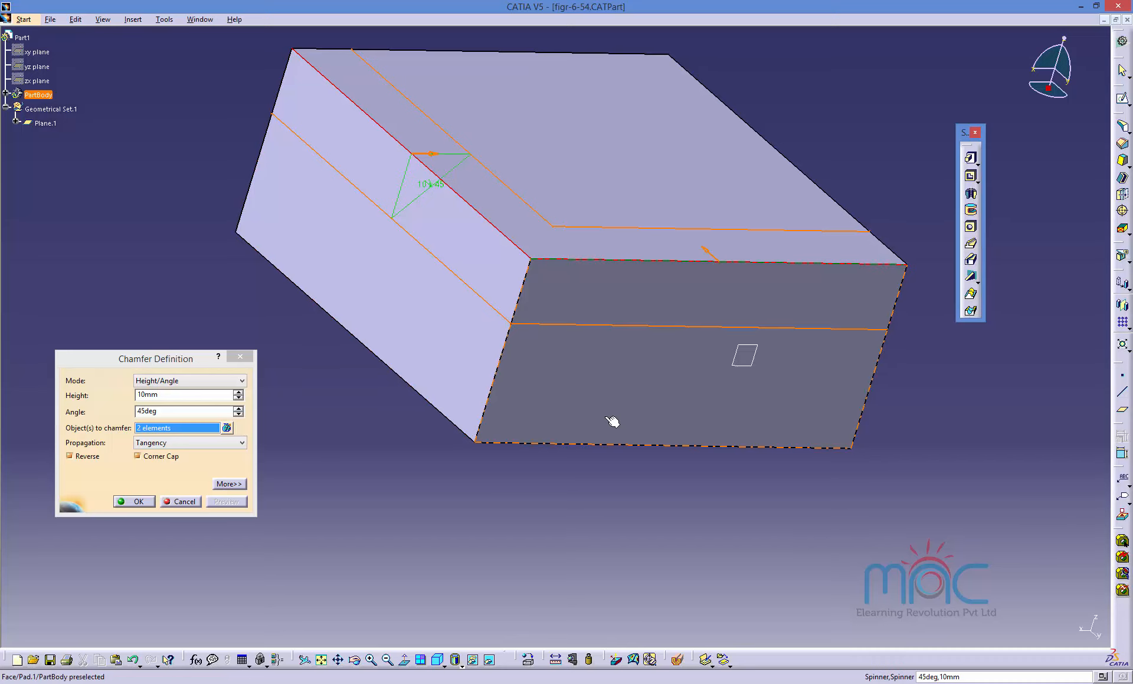
{"action": "left_click", "coordinate": [156, 382]}
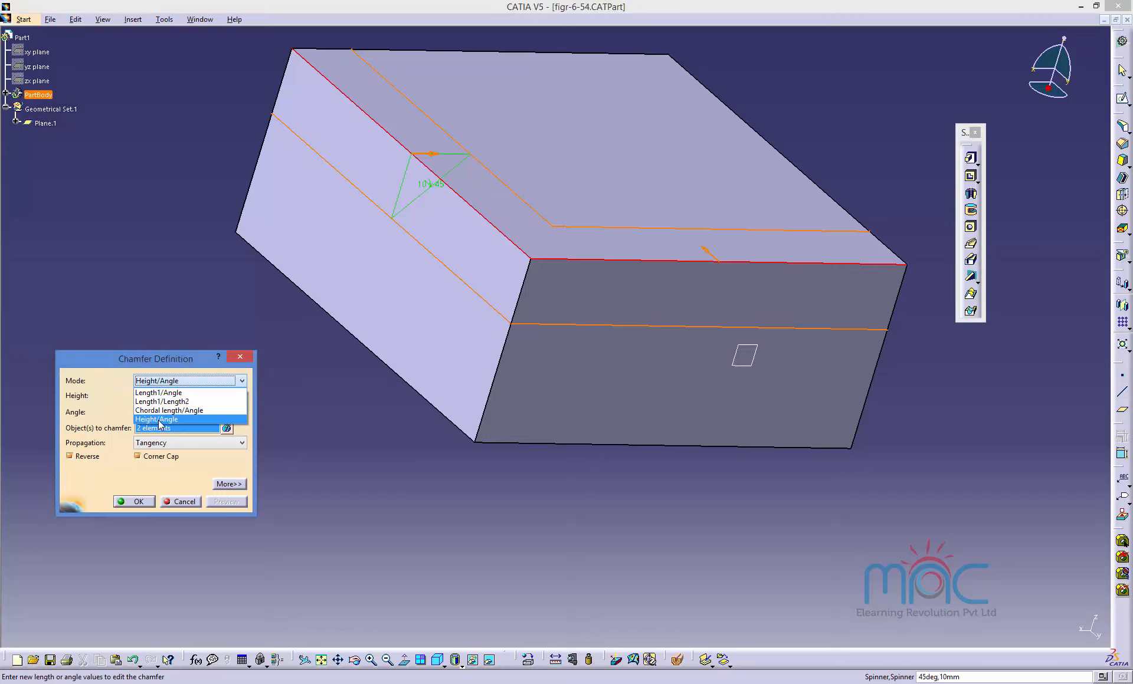
{"action": "left_click", "coordinate": [159, 419]}
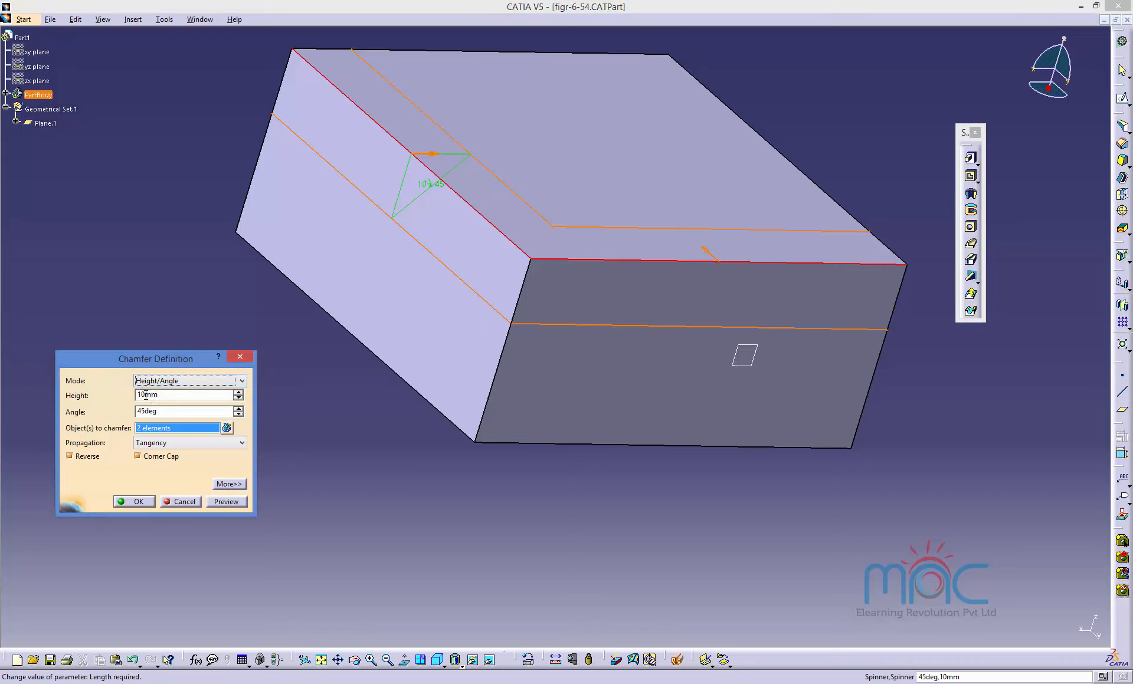
Set the chamfer height to 19 mm, preview it, and apply the chamfer.
{"action": "left_click", "coordinate": [146, 395]}
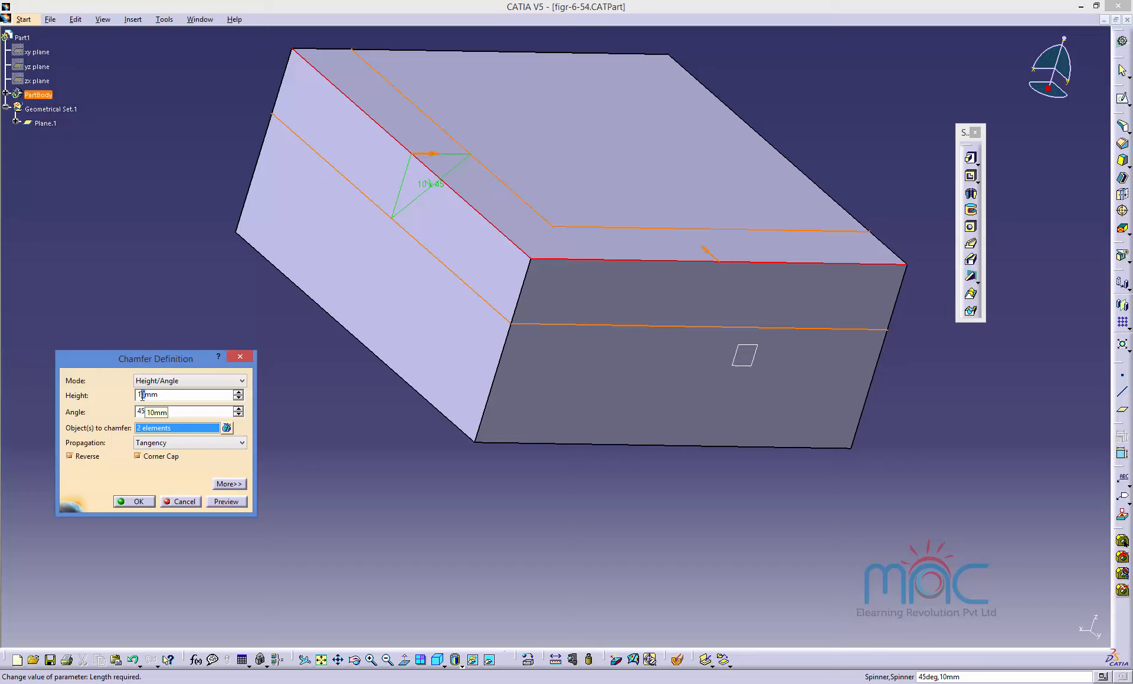
{"action": "left_click", "coordinate": [226, 501]}
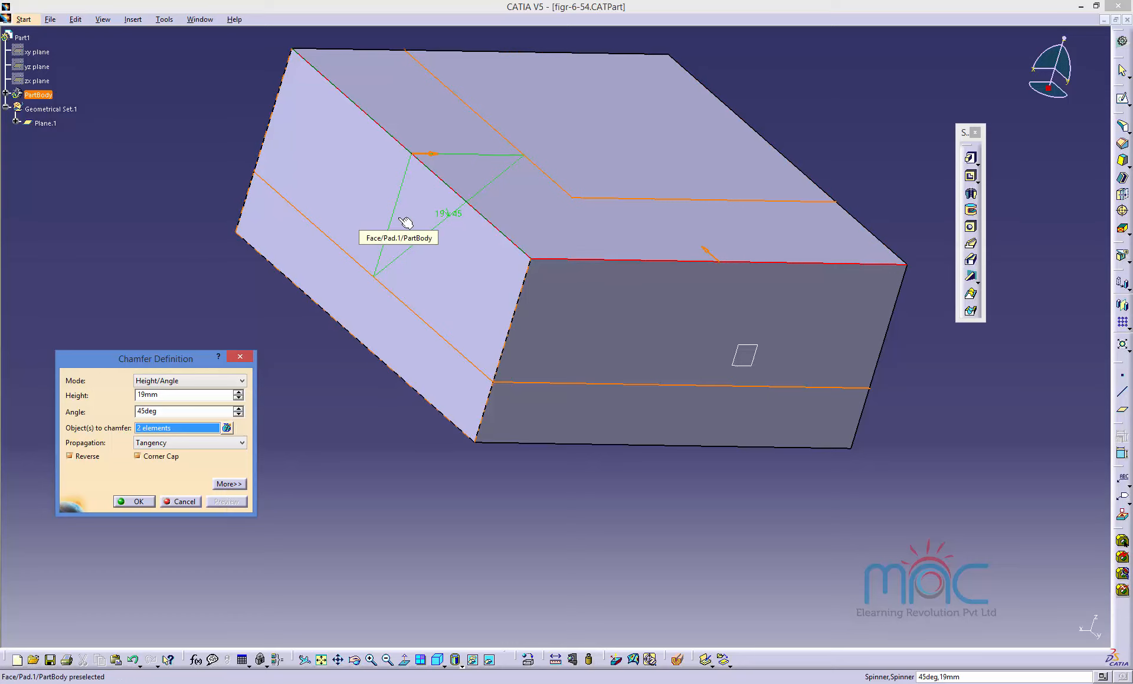
{"action": "left_click", "coordinate": [134, 502]}
Cascade the document window and close the part without saving changes.
{"action": "middle_click_drag", "start_coordinate": [331, 422], "coordinate": [132, 492]}
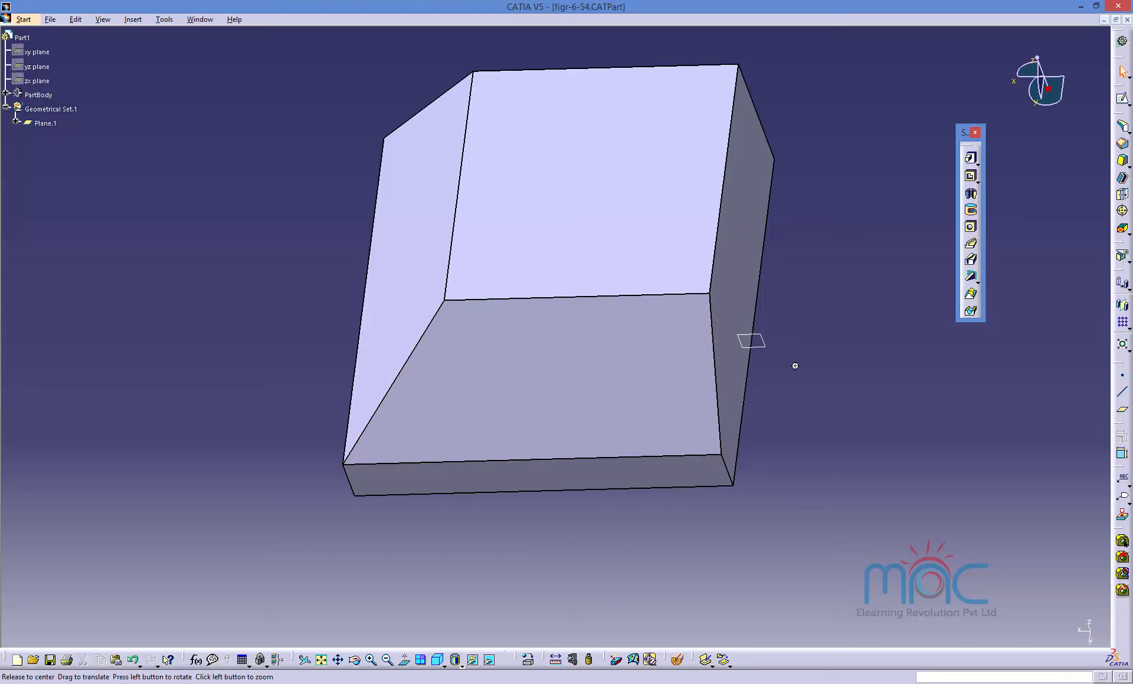
{"action": "middle_click_drag", "start_coordinate": [794, 366], "coordinate": [855, 255]}
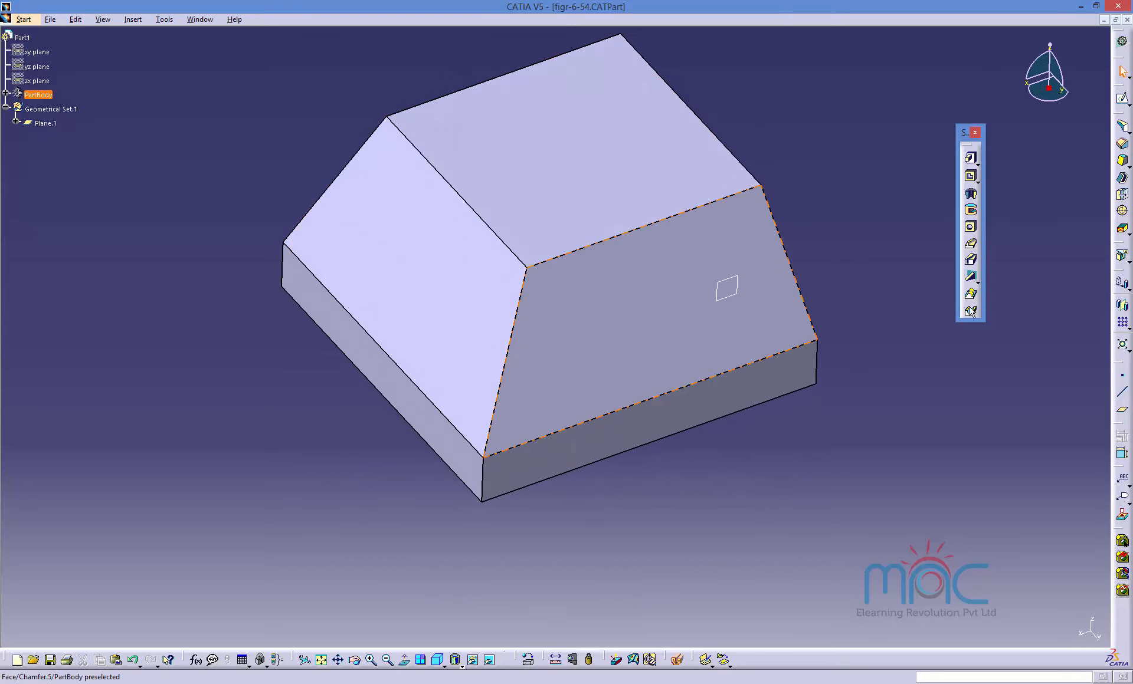
{"action": "left_click", "coordinate": [200, 19]}
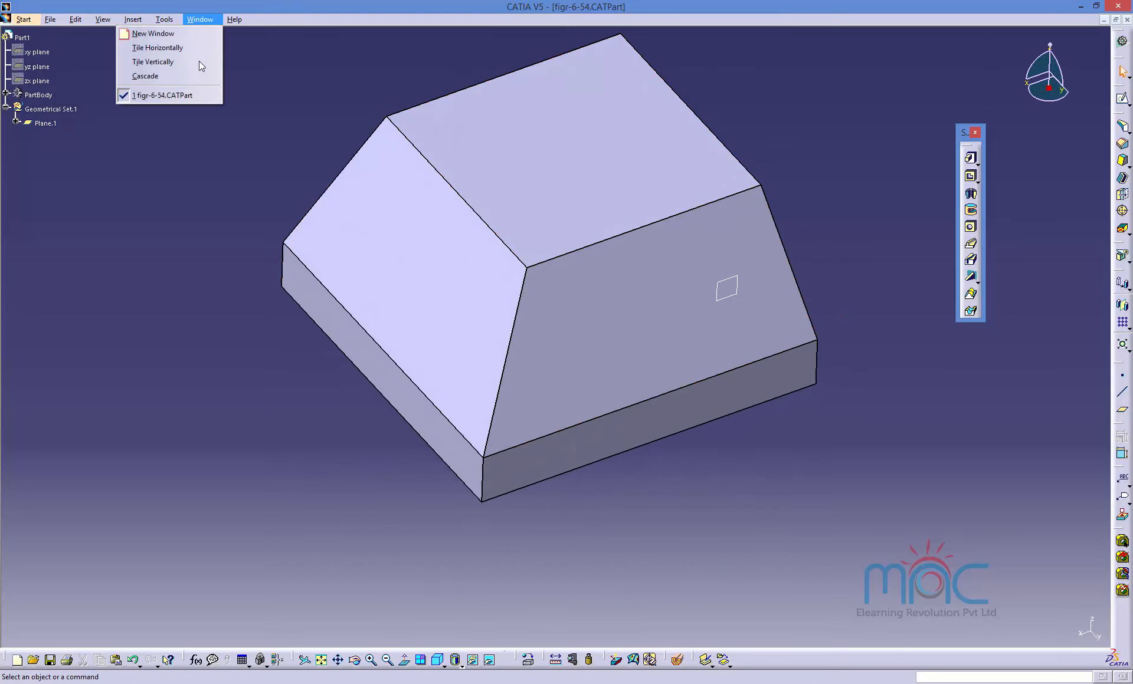
{"action": "left_click", "coordinate": [174, 76]}
{"action": "left_click", "coordinate": [895, 38]}
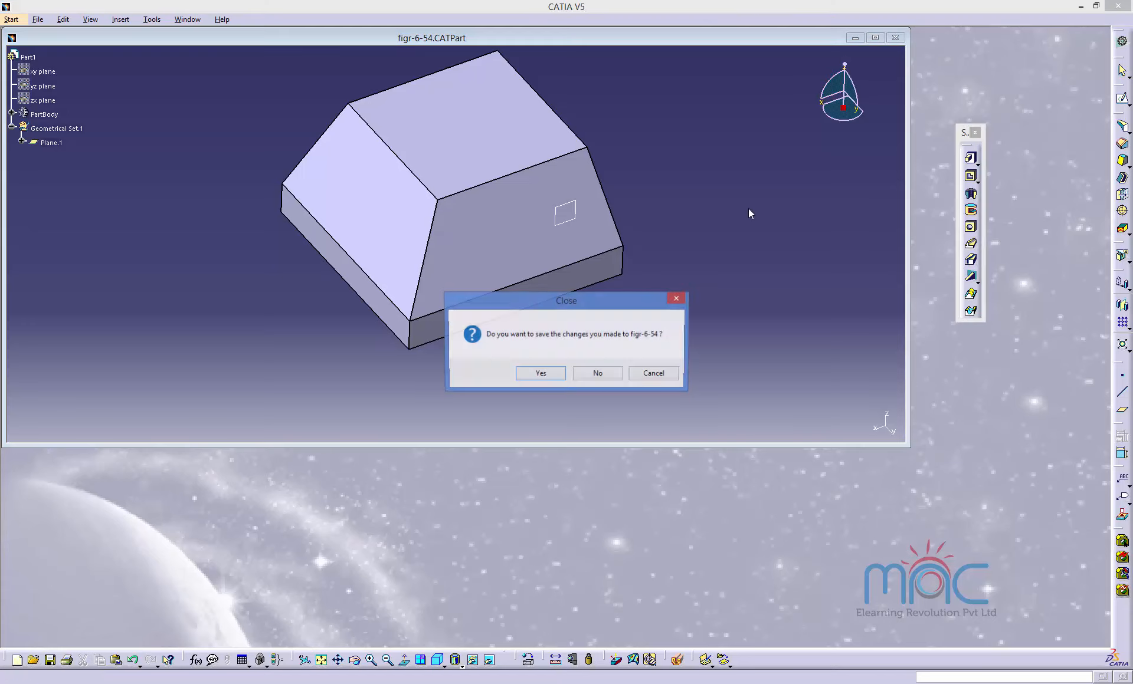
{"action": "left_click", "coordinate": [597, 373]}
Switch to the PowerPoint slide show presenting the Draft Angle tool.
{"action": "mouse_move", "coordinate": [861, 683]}
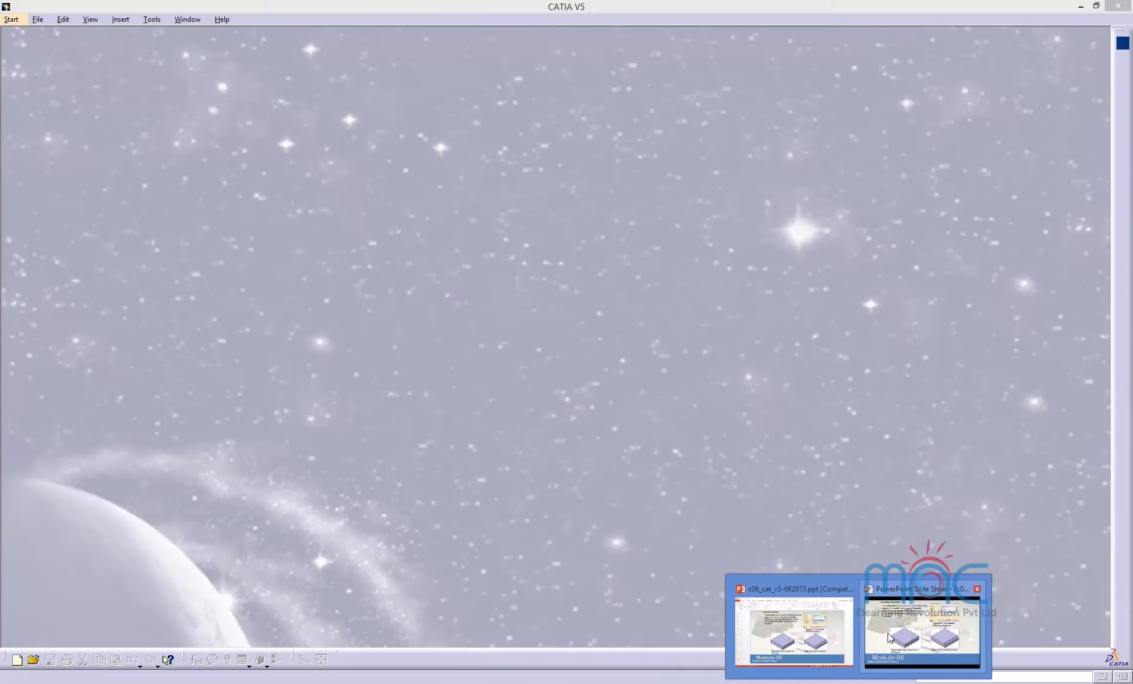
{"action": "left_click", "coordinate": [922, 634]}
{"action": "left_click", "coordinate": [433, 426]}
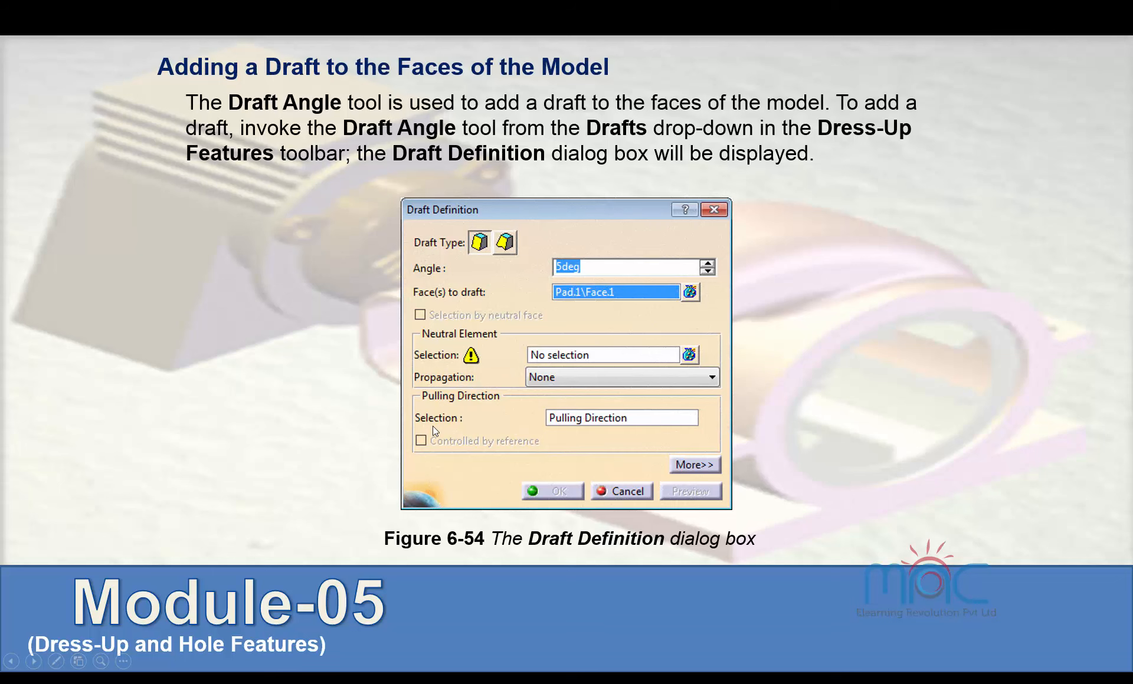
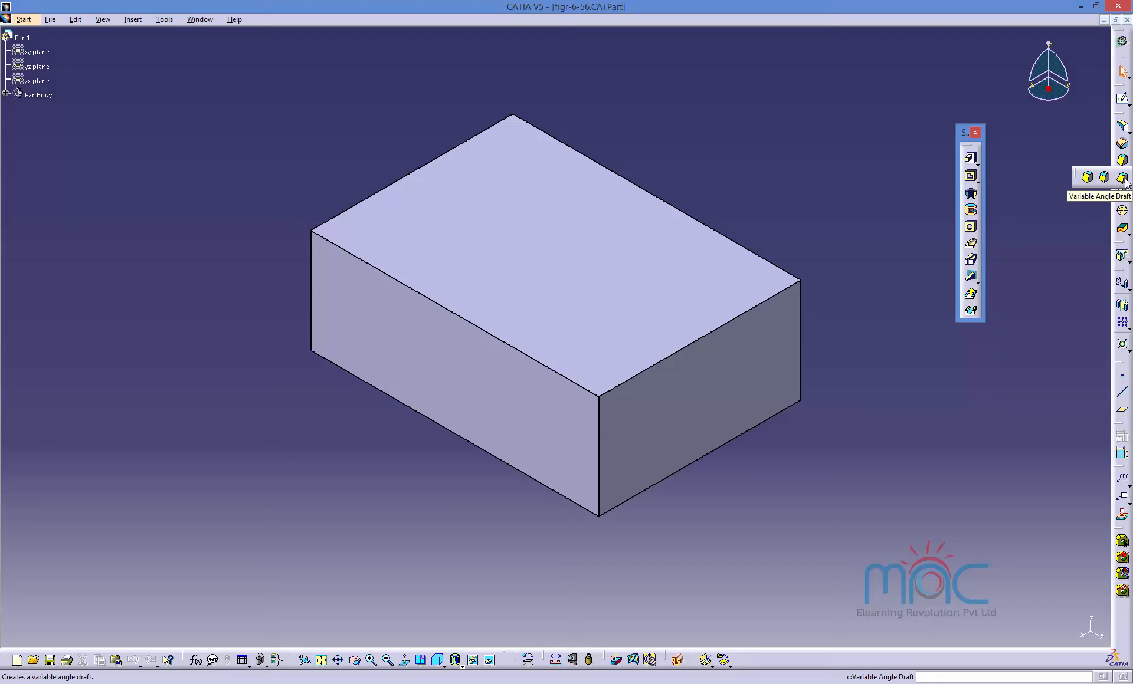
Start the Draft Angle tool and select the block's front and right side faces to draft at 20deg.
{"action": "left_click", "coordinate": [1088, 178]}
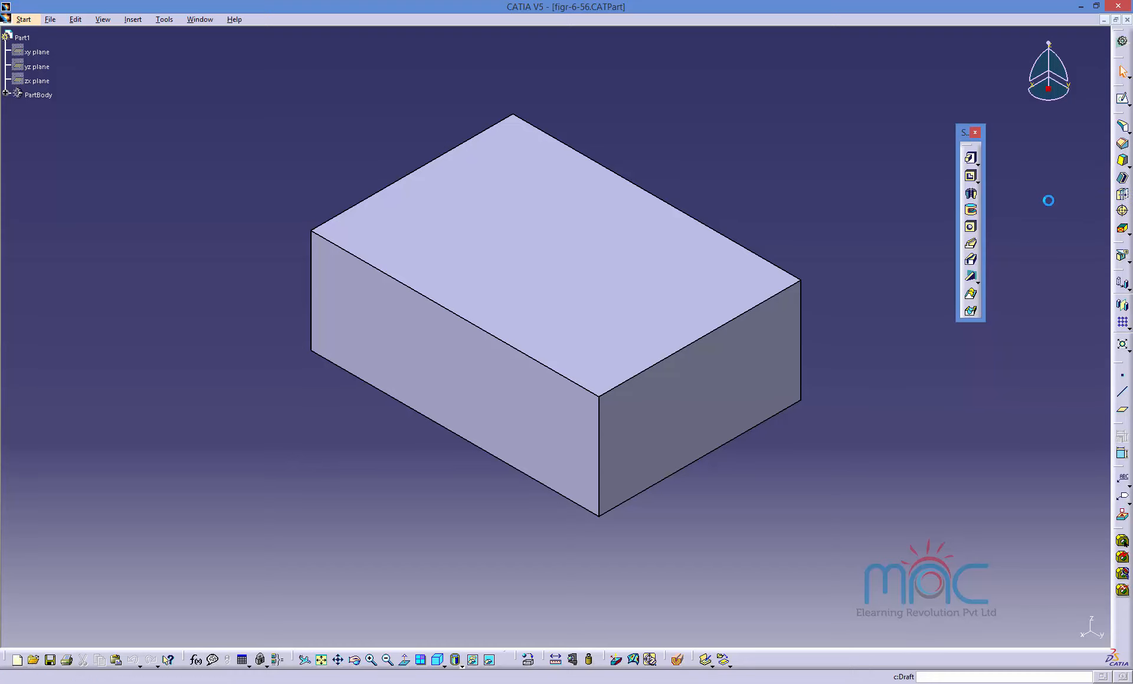
{"action": "left_click_drag", "start_coordinate": [995, 437], "coordinate": [946, 430]}
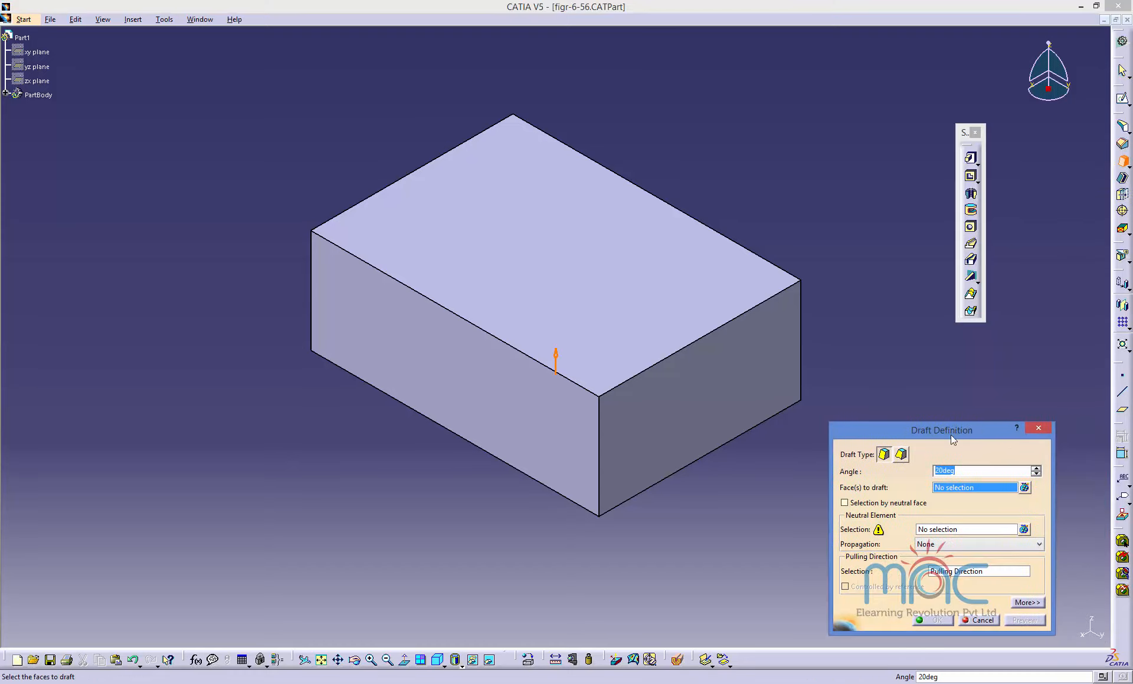
{"action": "left_click", "coordinate": [676, 423]}
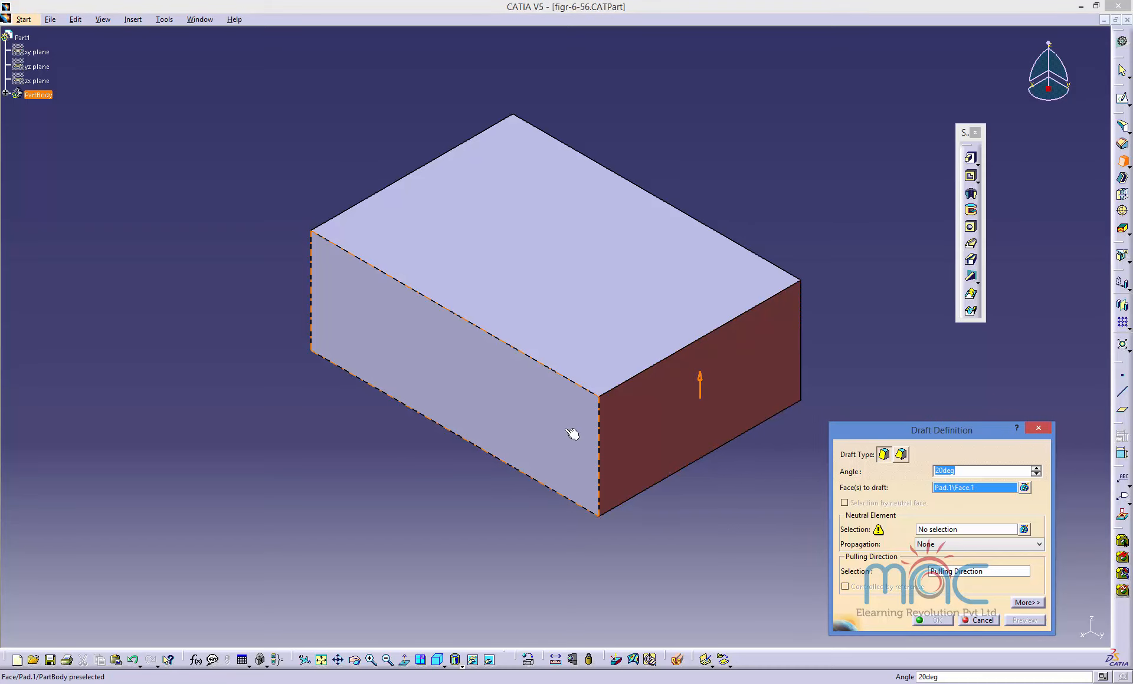
{"action": "left_click", "coordinate": [571, 435]}
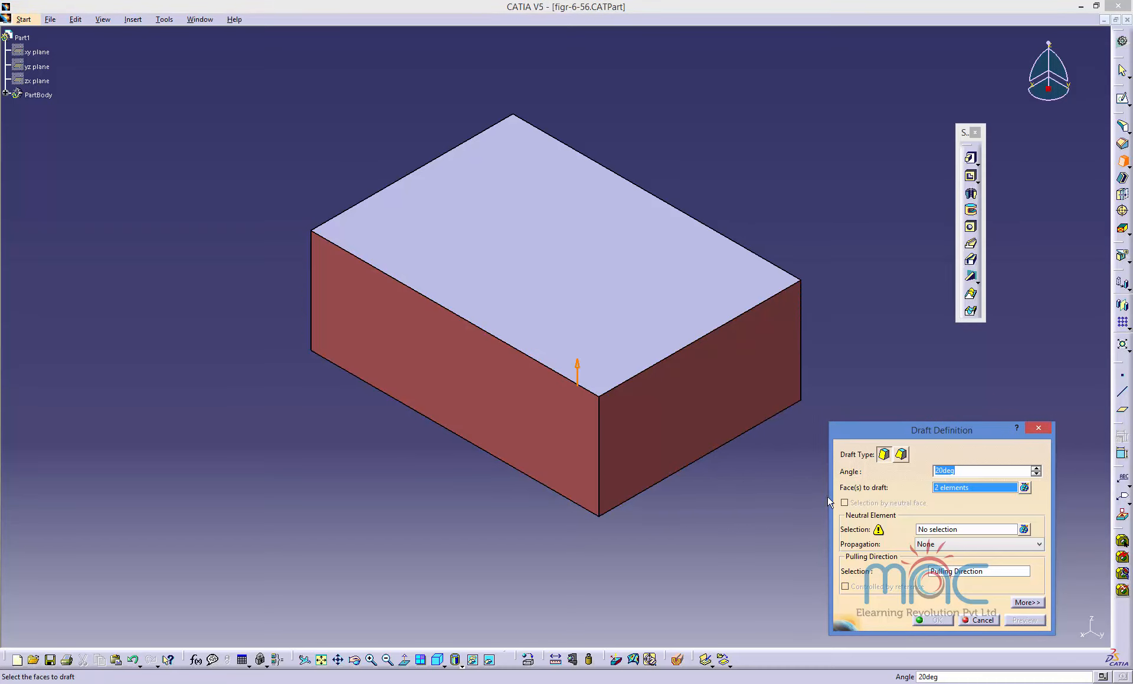
{"action": "type", "text": "20"}
Pick the block's top face as the neutral element and set the draft angle to 15deg.
{"action": "left_click", "coordinate": [944, 530]}
{"action": "left_click", "coordinate": [648, 326]}
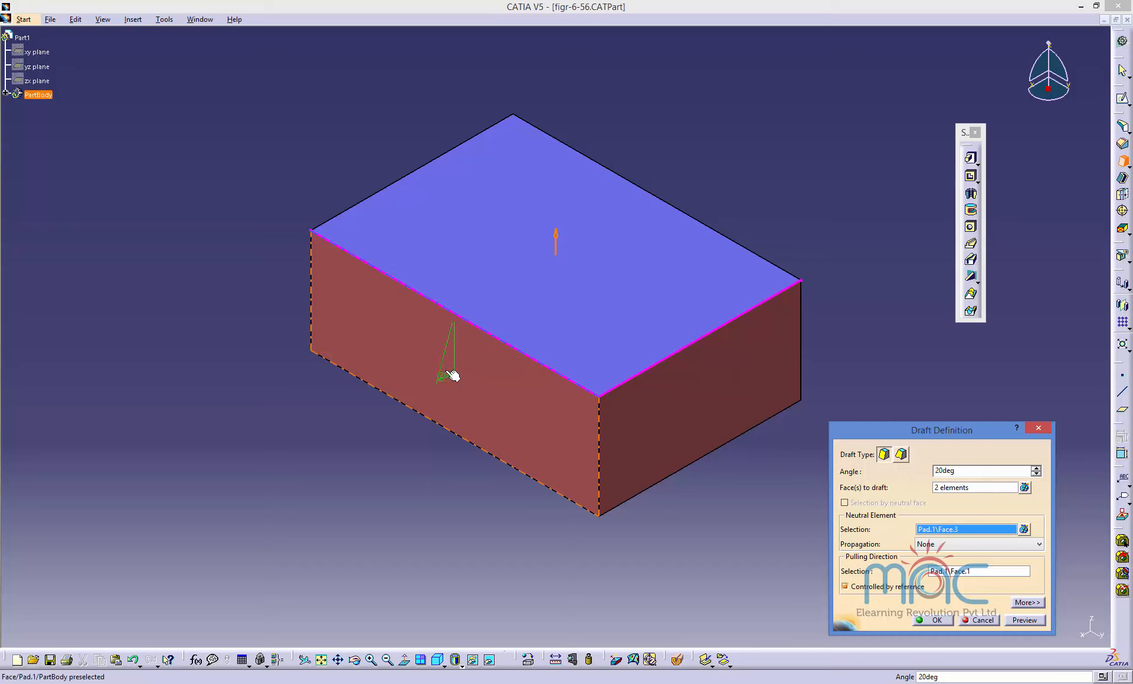
{"action": "double_click", "coordinate": [446, 376]}
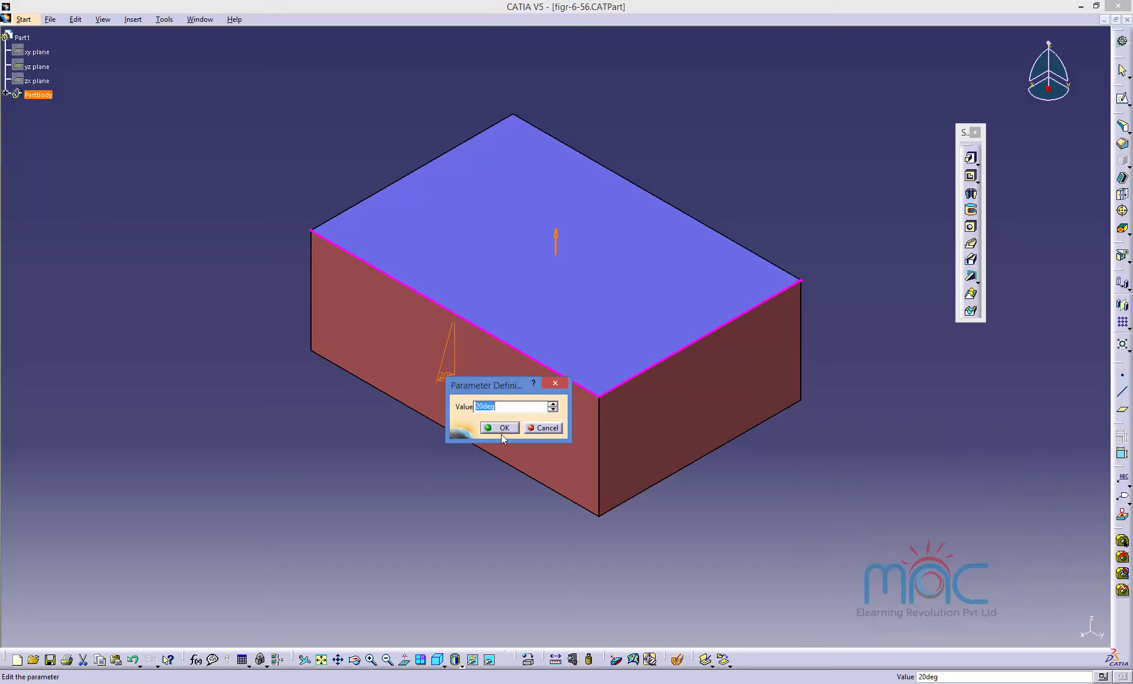
{"action": "left_click", "coordinate": [502, 435]}
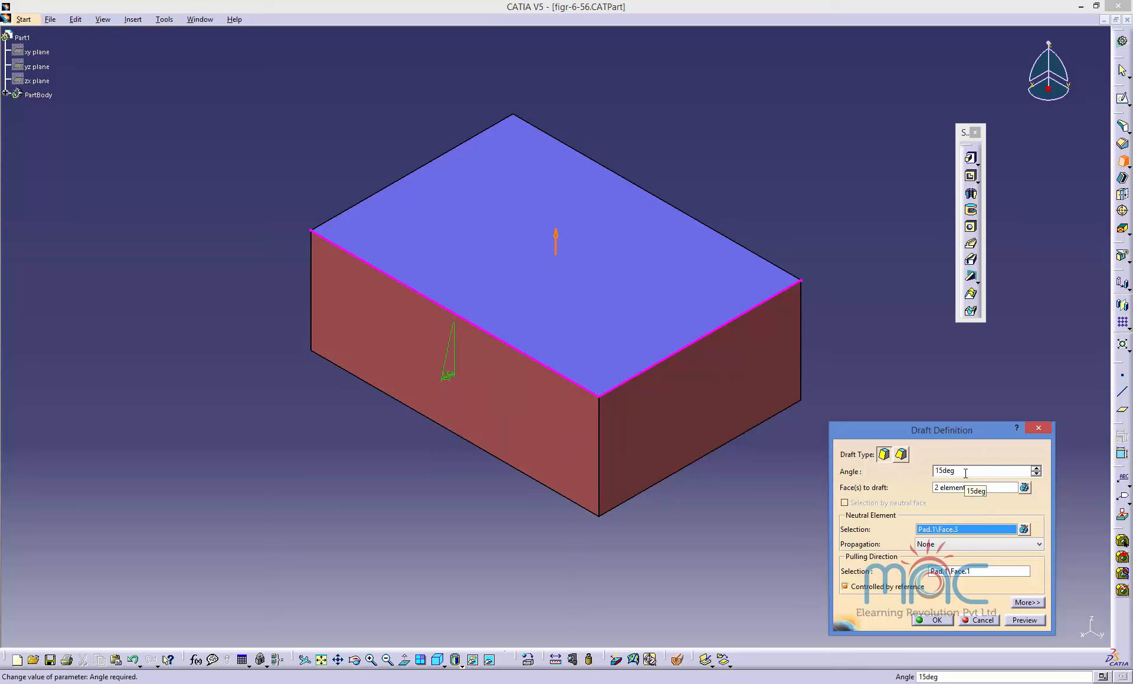
Preview the draft on the two side faces and apply it.
{"action": "left_click", "coordinate": [1013, 619]}
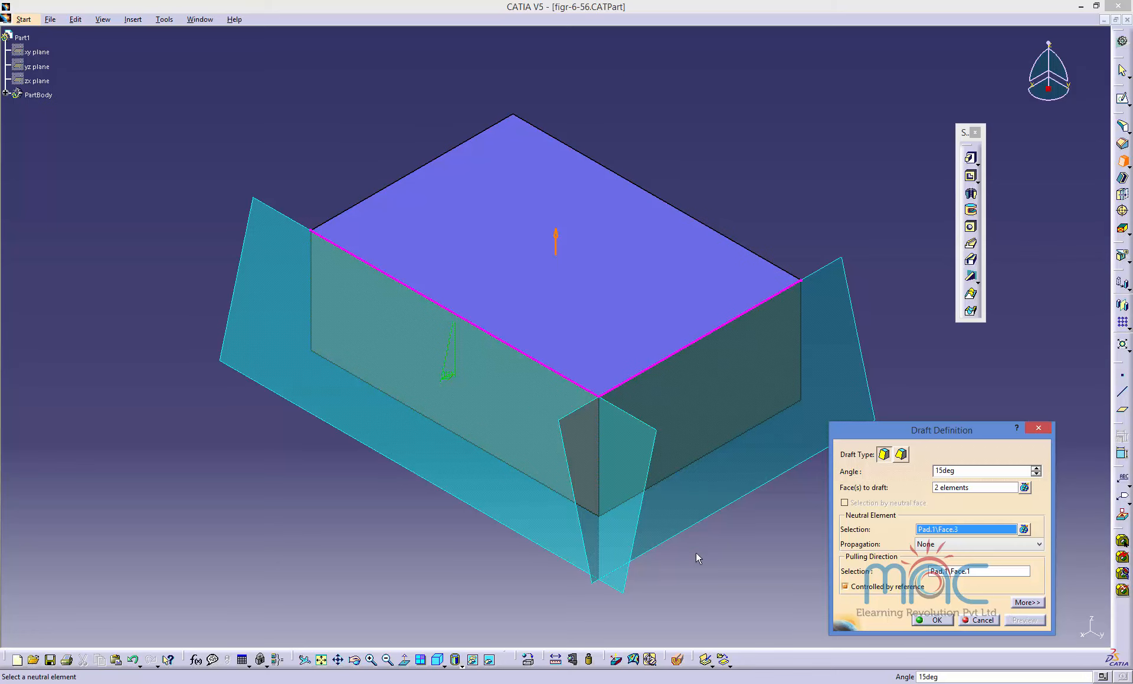
{"action": "middle_click_drag", "start_coordinate": [698, 557], "coordinate": [531, 534]}
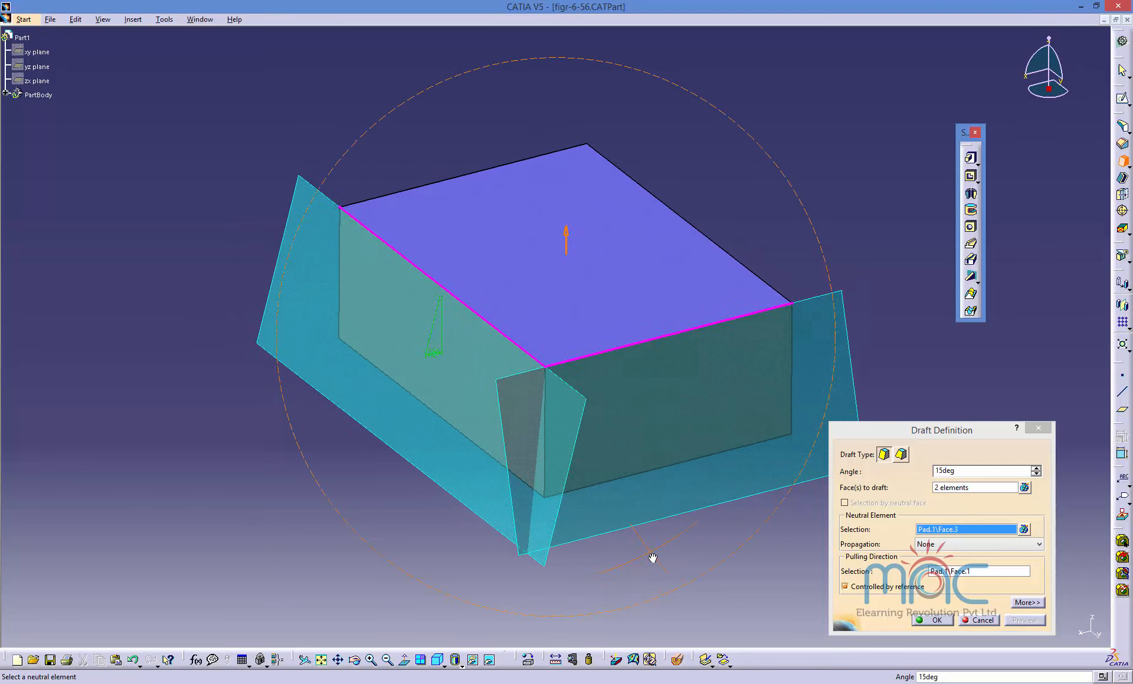
{"action": "left_click", "coordinate": [920, 617]}
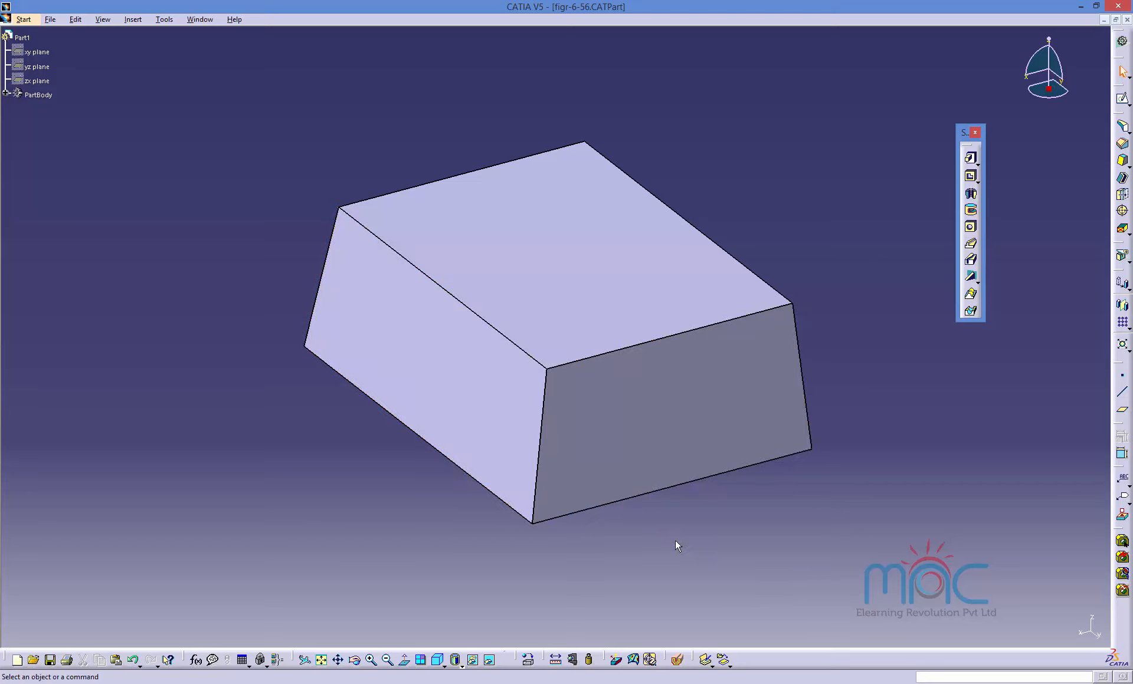
Inspect the drafted block in the standard isometric and top views.
{"action": "left_click", "coordinate": [439, 659]}
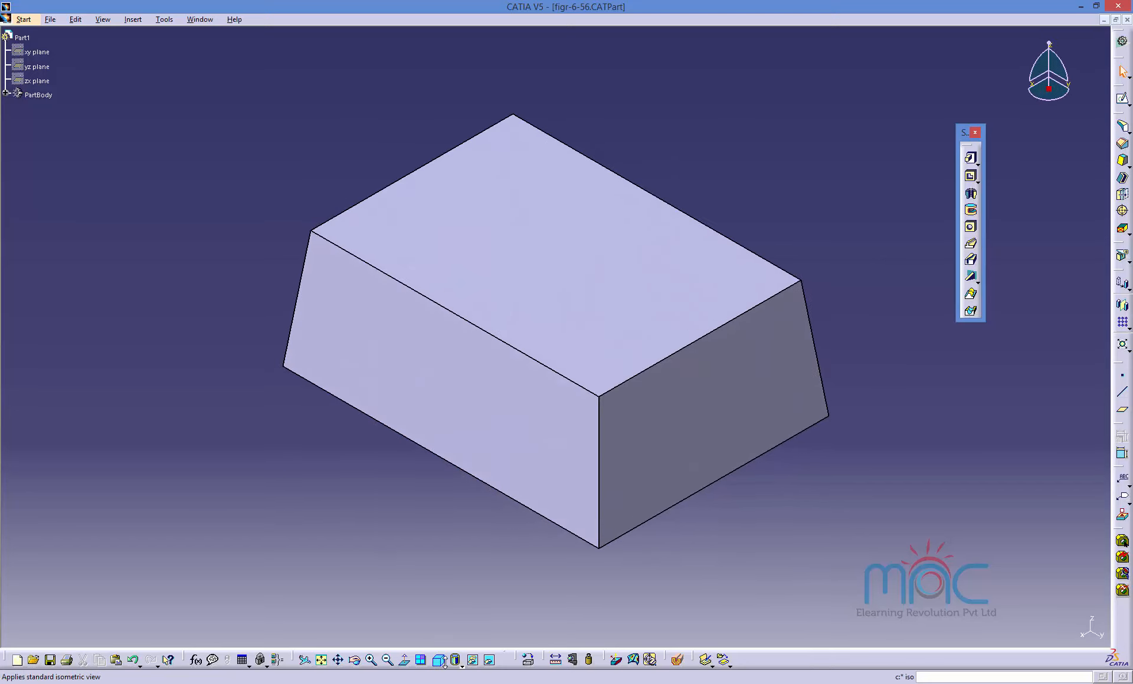
{"action": "left_click", "coordinate": [444, 662]}
{"action": "left_click", "coordinate": [457, 641]}
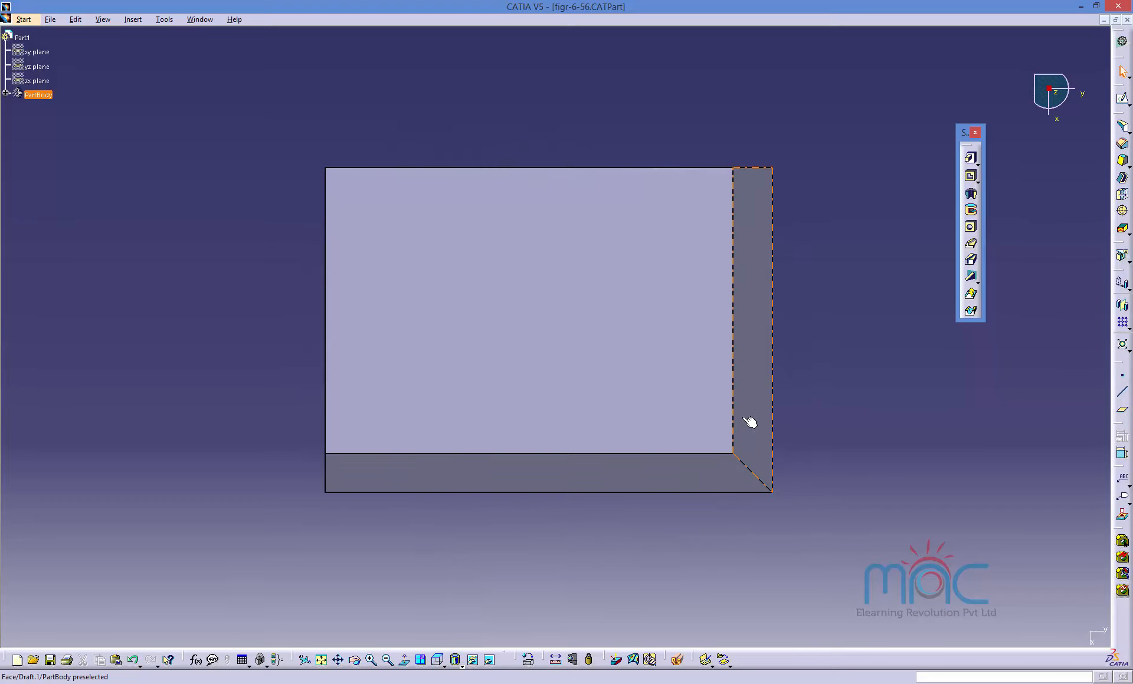
{"action": "left_click", "coordinate": [443, 666]}
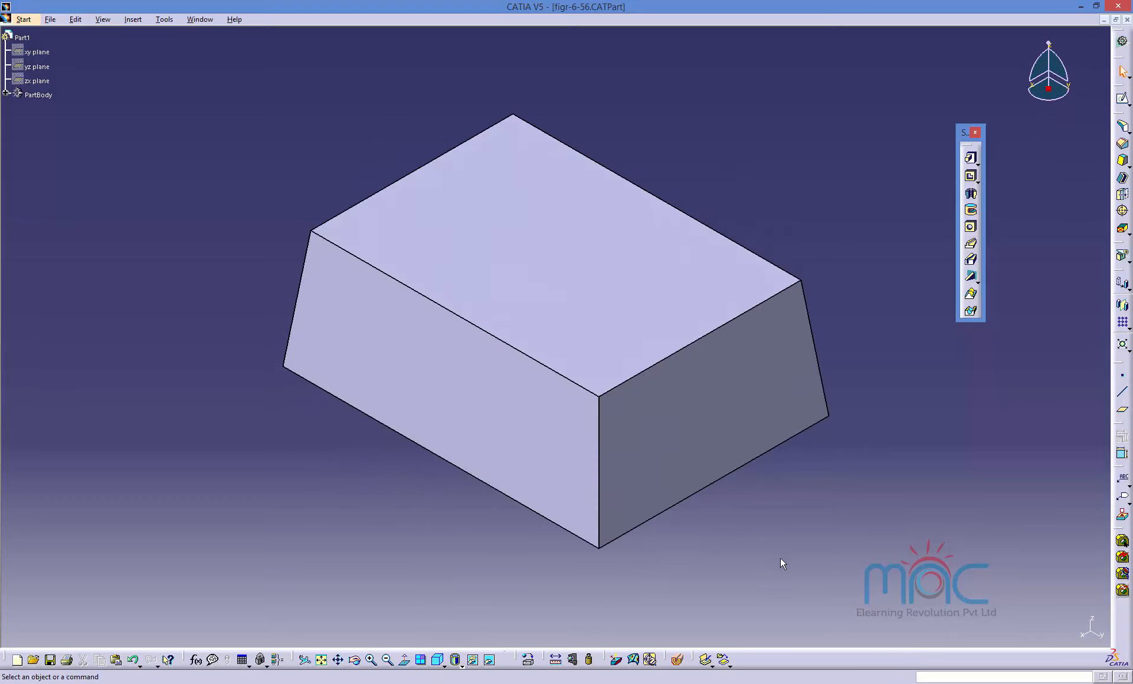
Switch to the slide show and advance to the slide on drafting with a plane as neutral element.
{"action": "mouse_move", "coordinate": [866, 682]}
{"action": "left_click", "coordinate": [862, 624]}
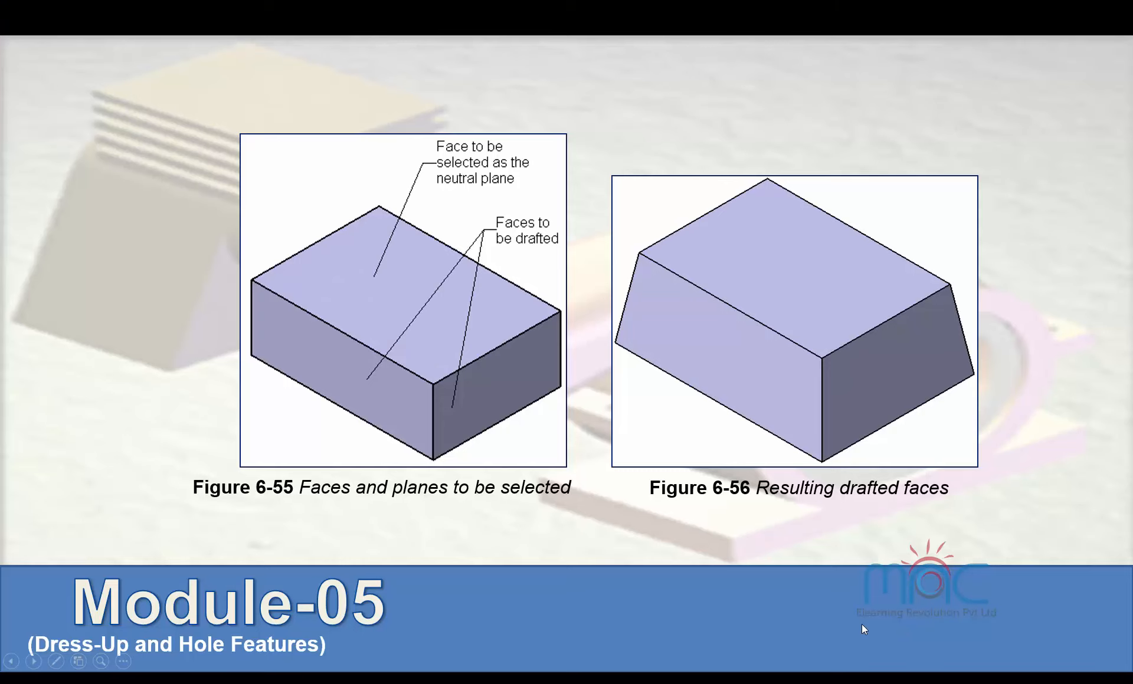
{"action": "left_click", "coordinate": [567, 481]}
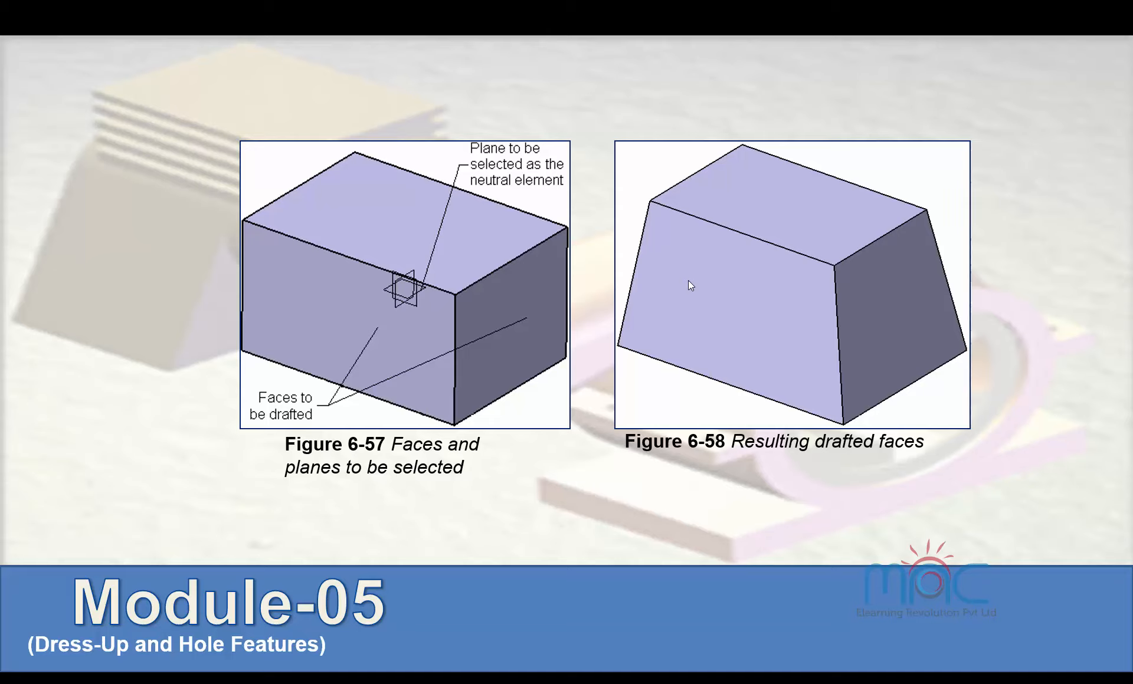
Return to CATIA and delete the draft feature from the block.
{"action": "key", "text": "super+d"}
{"action": "left_click", "coordinate": [824, 683]}
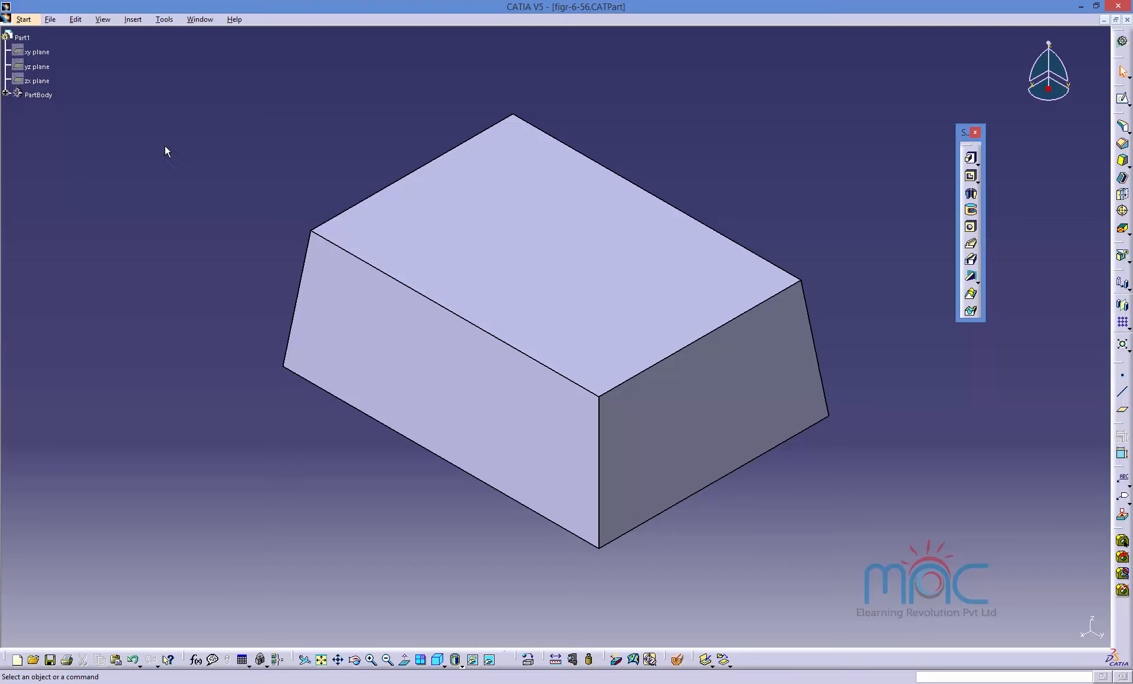
{"action": "left_click", "coordinate": [446, 329]}
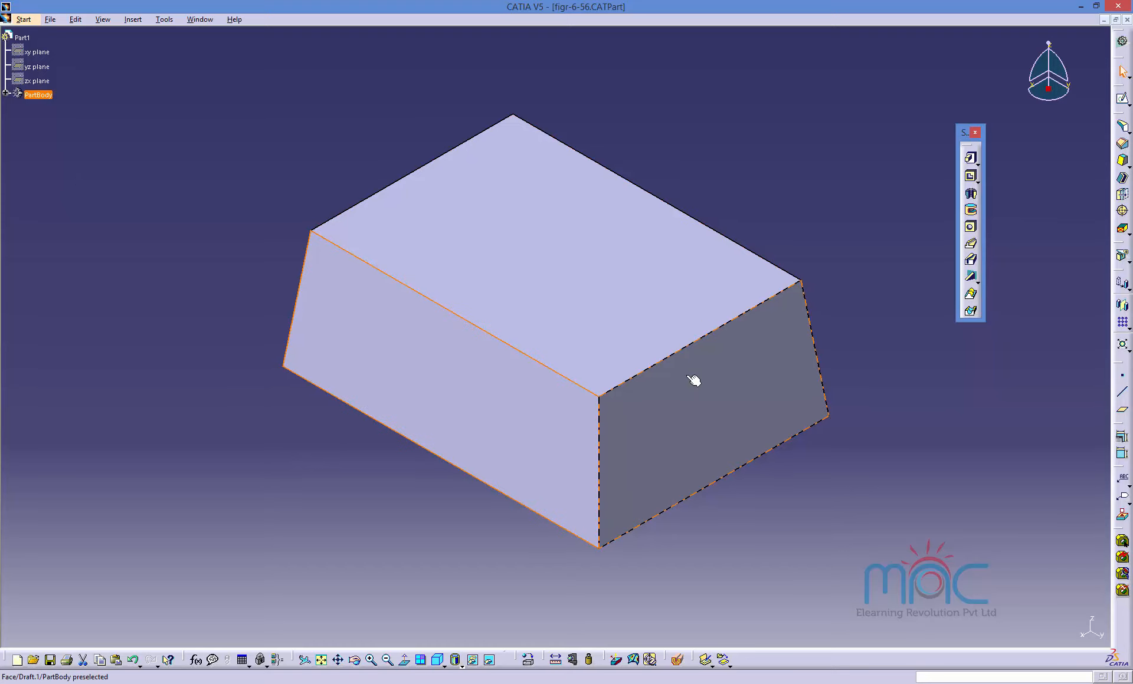
{"action": "key", "text": "Delete"}
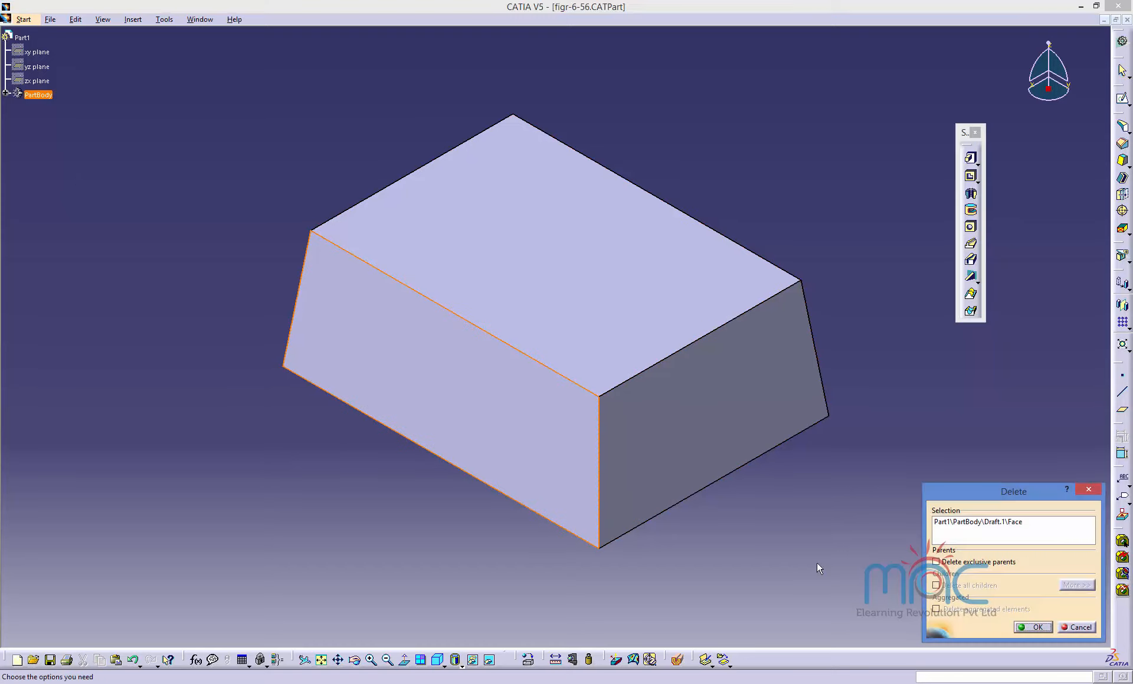
{"action": "left_click", "coordinate": [1026, 626]}
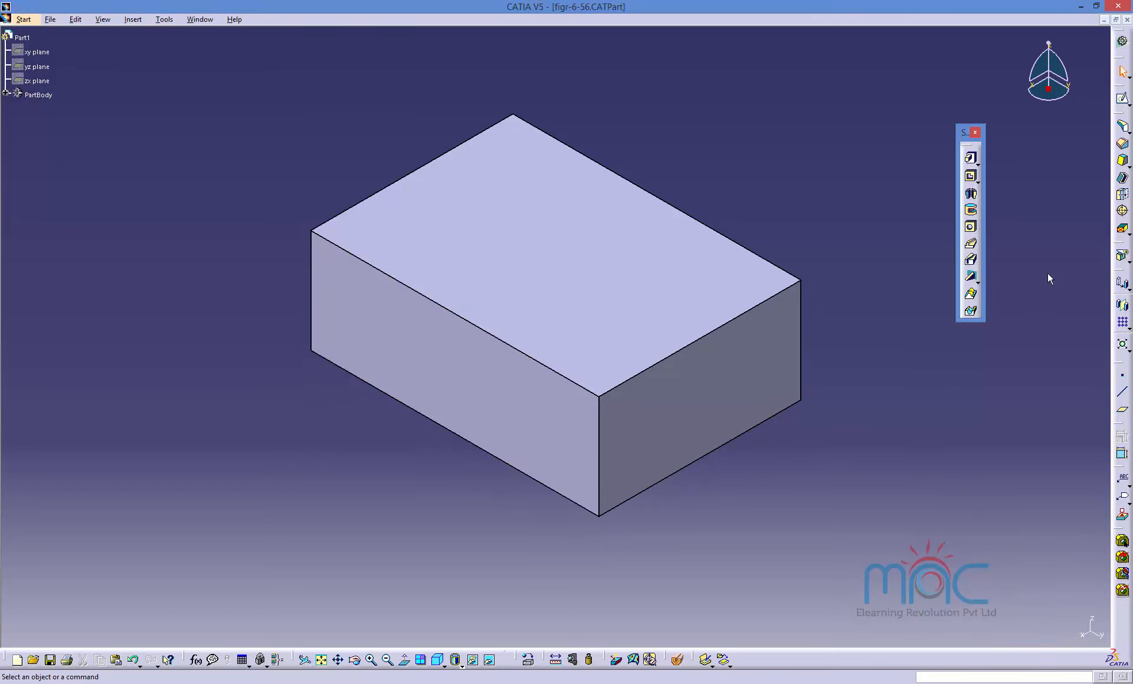
Create a plane offset -25 mm from the block's top face, placing it inside the block.
{"action": "left_click", "coordinate": [1121, 161]}
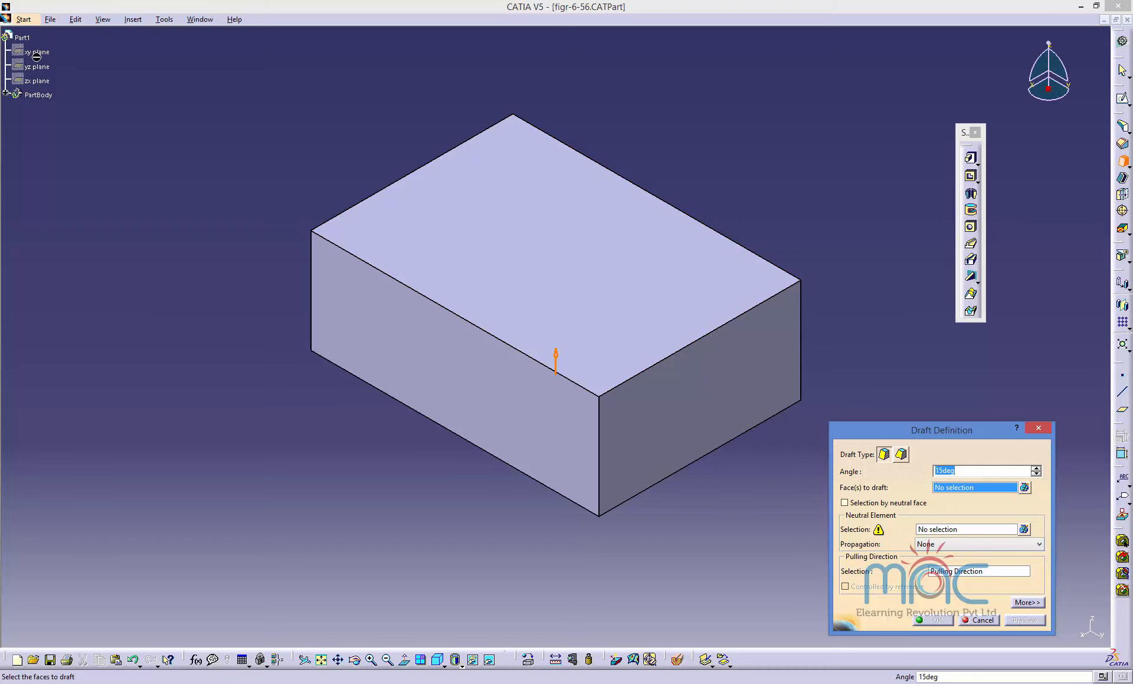
{"action": "left_click", "coordinate": [981, 620]}
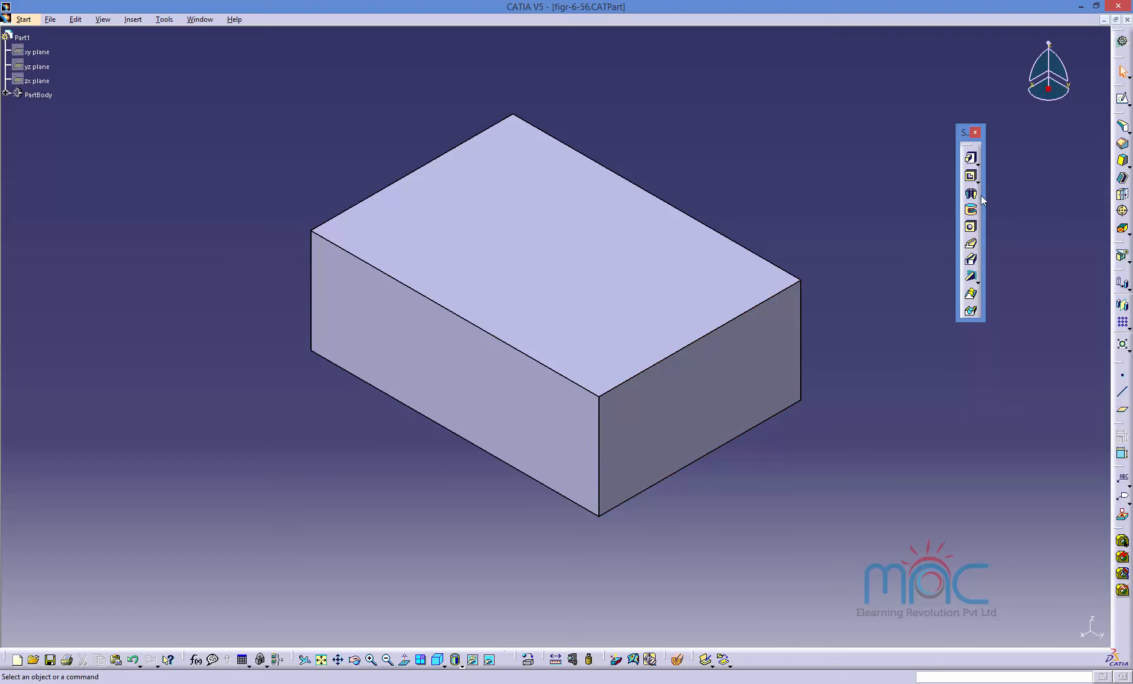
{"action": "left_click", "coordinate": [1122, 411]}
{"action": "left_click", "coordinate": [611, 289]}
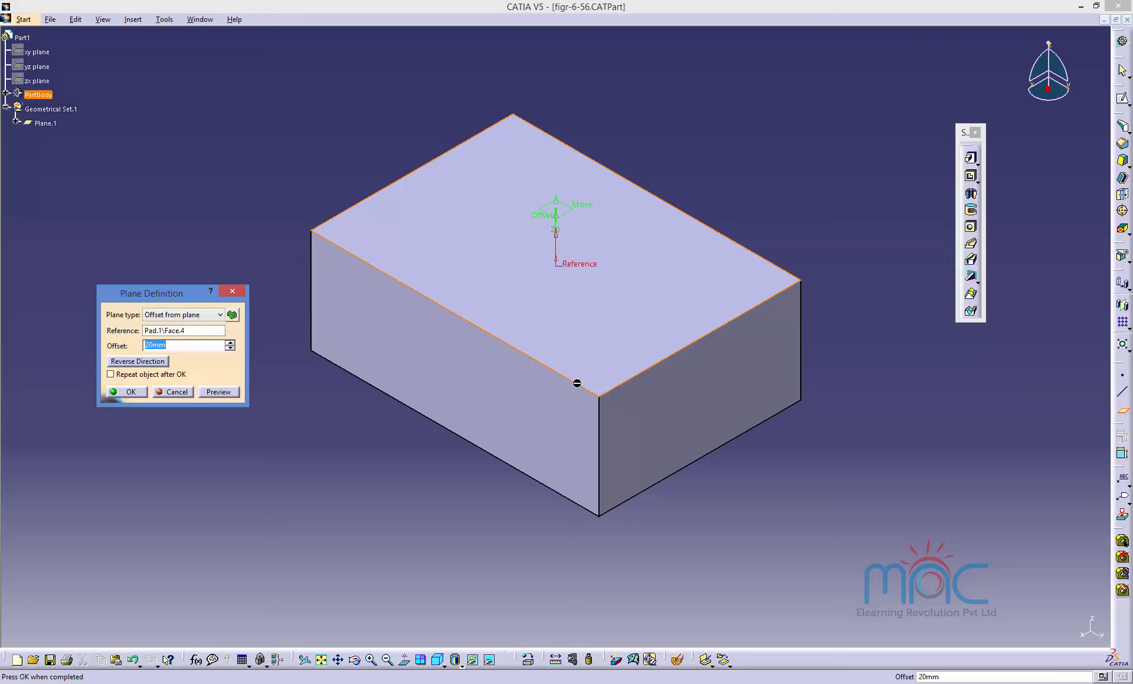
{"action": "left_click", "coordinate": [449, 665]}
{"action": "left_click", "coordinate": [446, 666]}
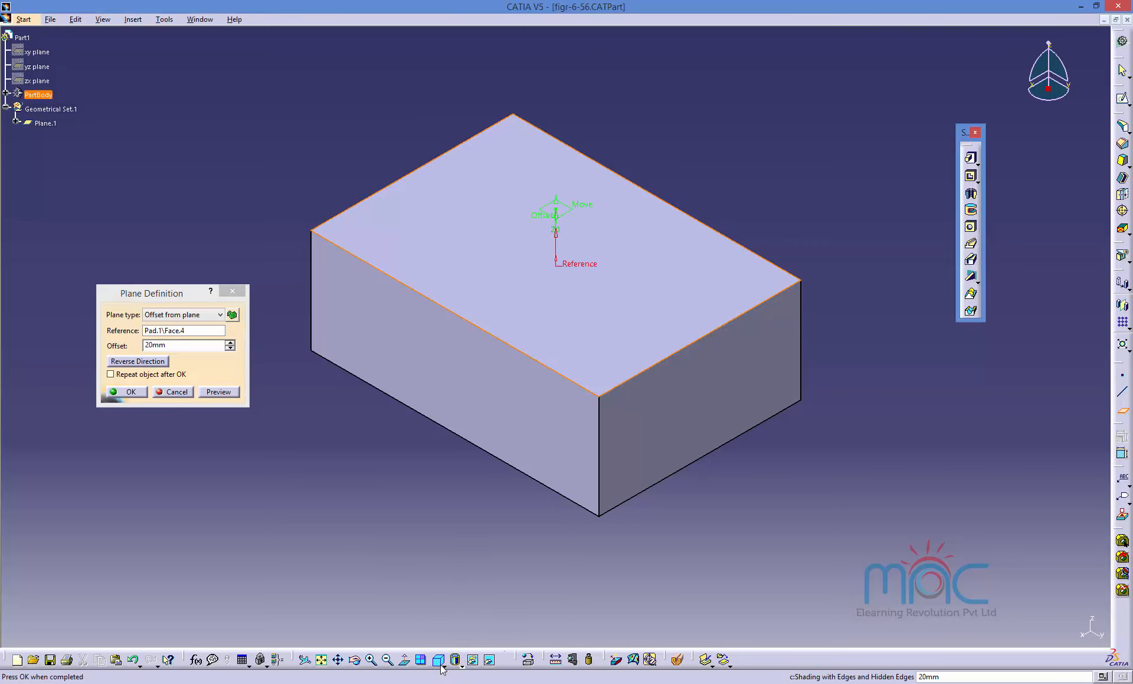
{"action": "left_click", "coordinate": [445, 666]}
{"action": "left_click", "coordinate": [453, 574]}
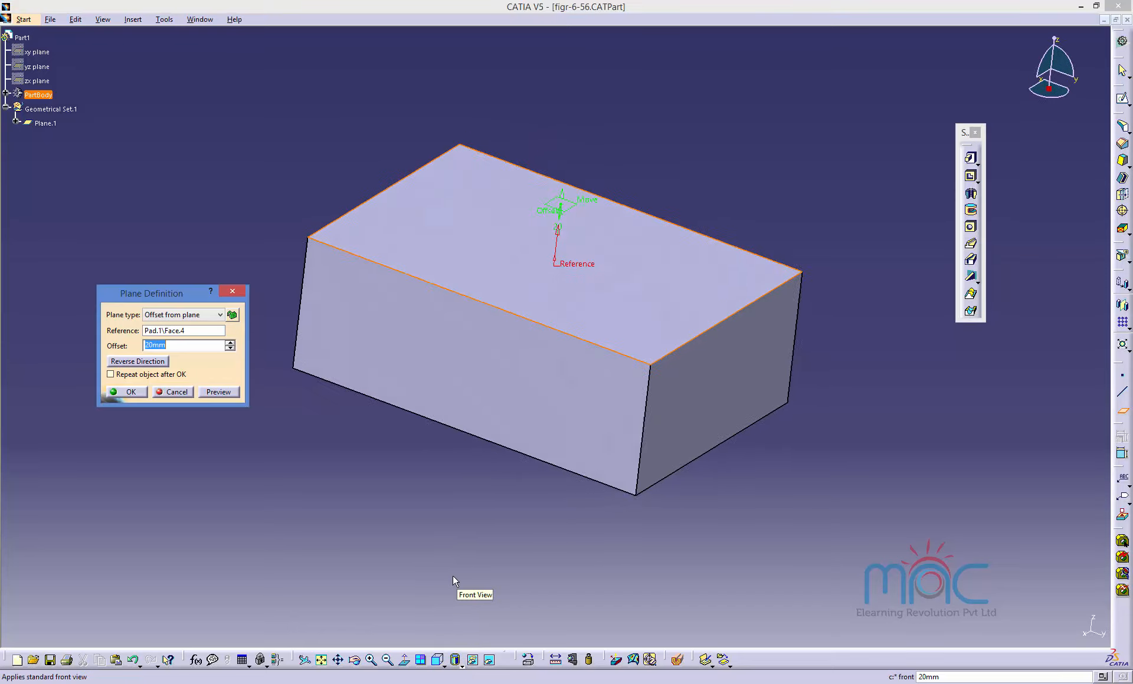
{"action": "left_click_drag", "start_coordinate": [535, 208], "coordinate": [533, 344]}
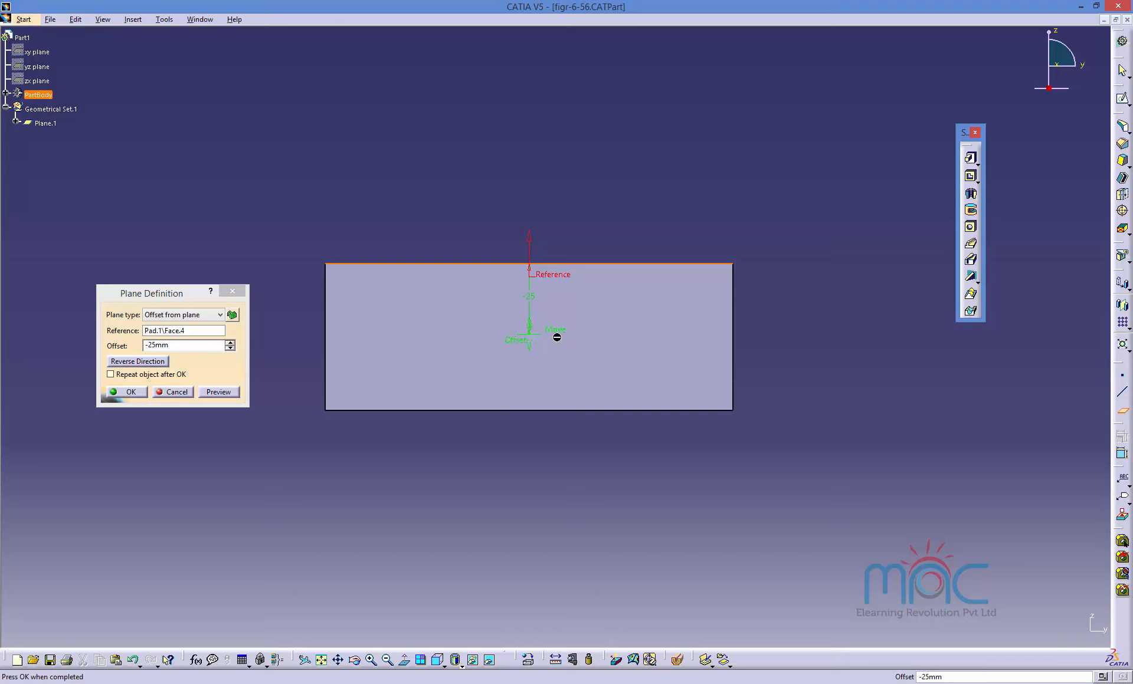
{"action": "left_click", "coordinate": [118, 394]}
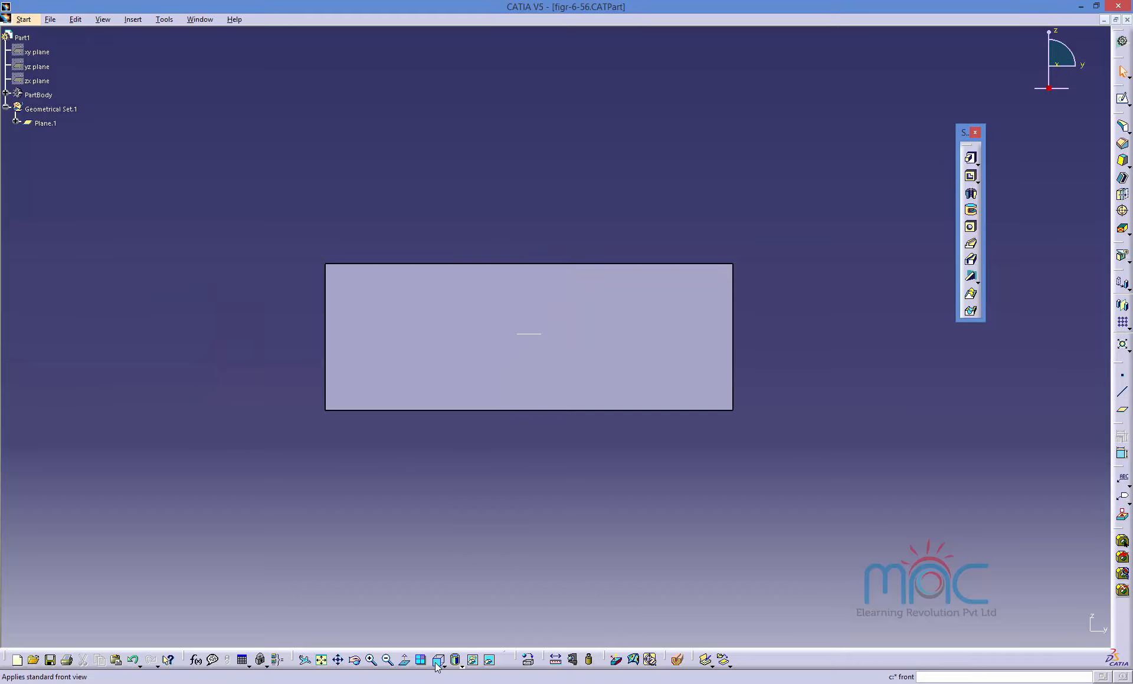
Draft the front and right faces at 15deg using the new offset plane as the neutral element.
{"action": "left_click", "coordinate": [444, 666]}
{"action": "left_click", "coordinate": [453, 558]}
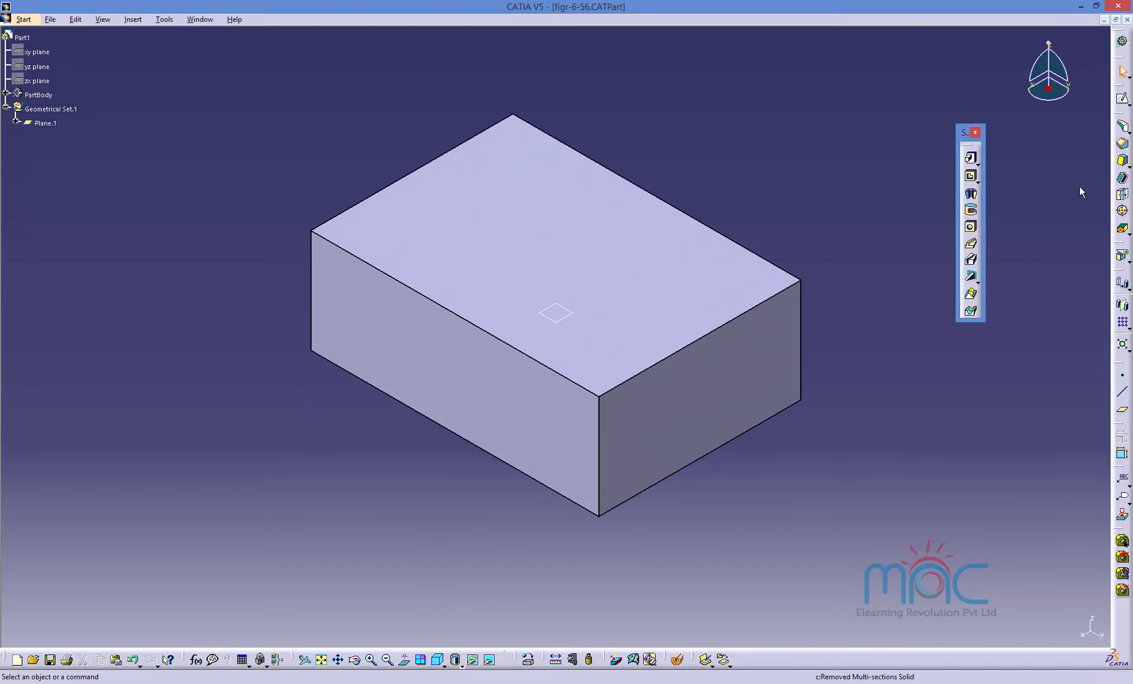
{"action": "left_click", "coordinate": [1122, 161]}
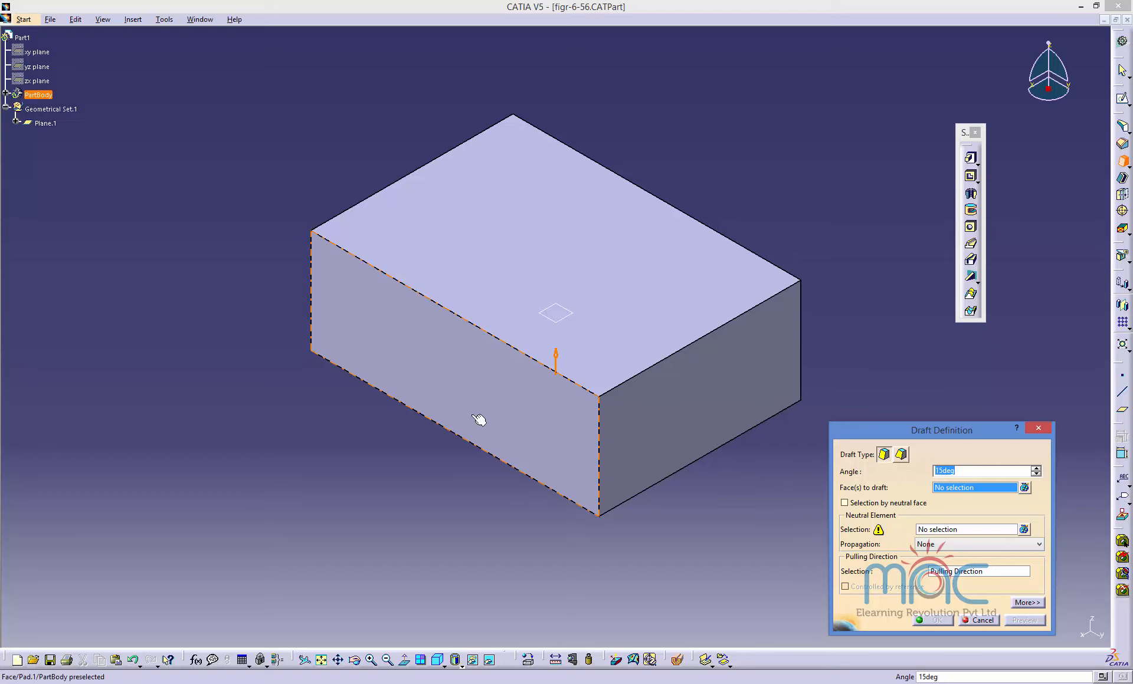
{"action": "left_click", "coordinate": [478, 422]}
{"action": "left_click", "coordinate": [625, 435]}
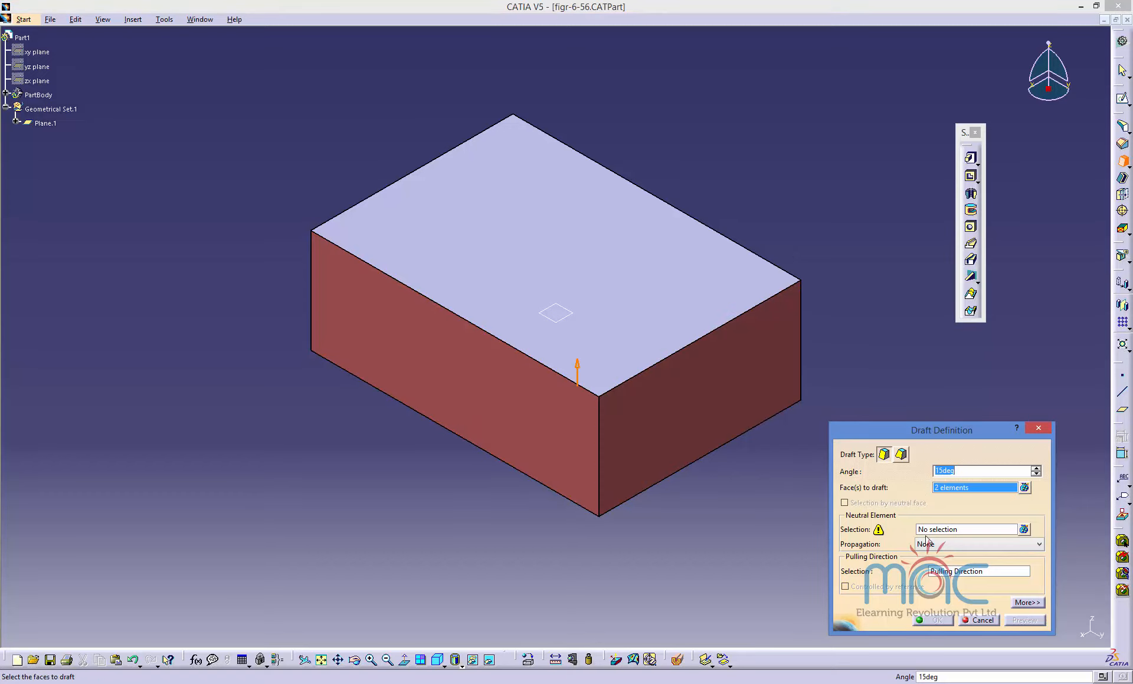
{"action": "left_click", "coordinate": [937, 529]}
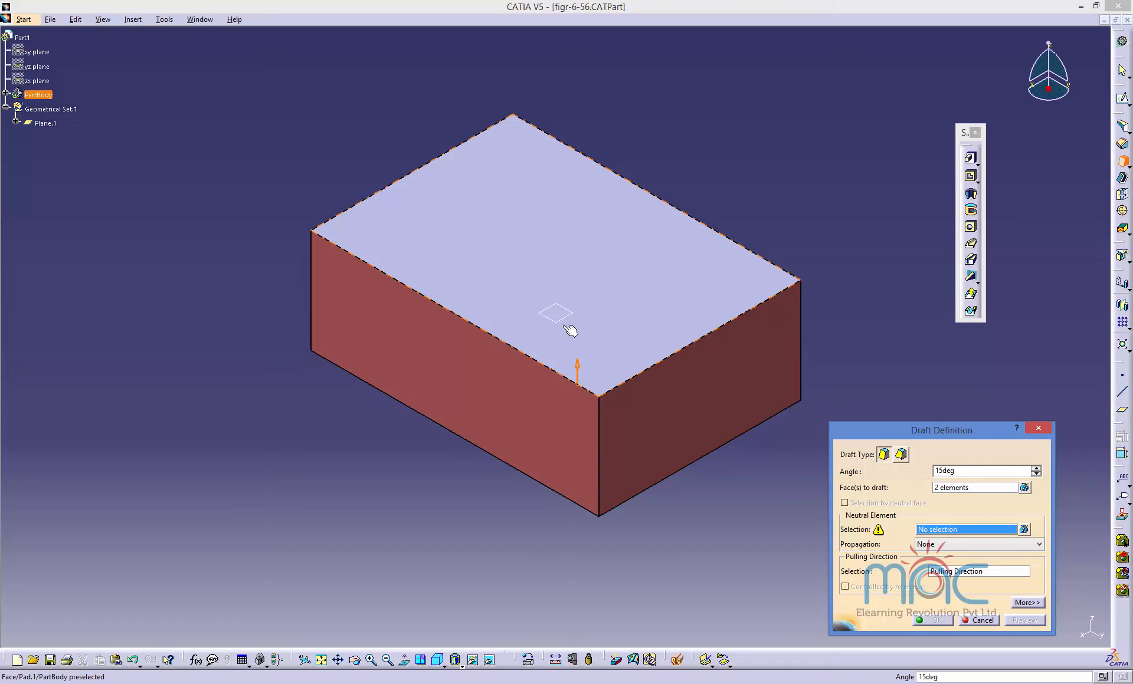
{"action": "left_click", "coordinate": [569, 323]}
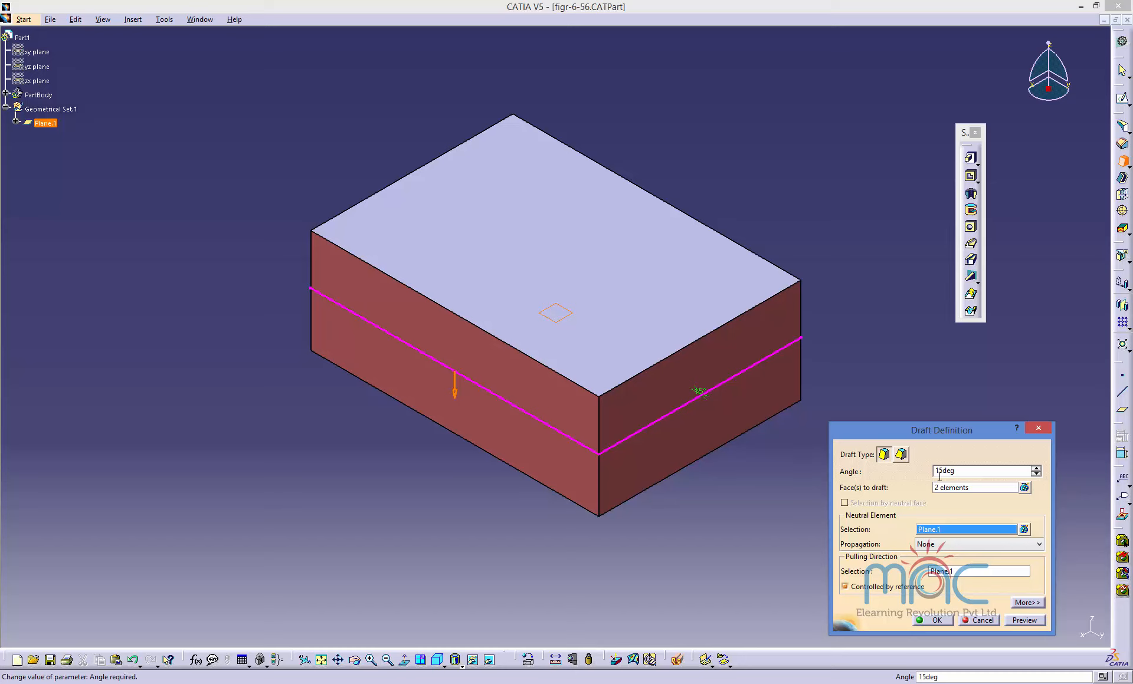
{"action": "left_click", "coordinate": [1024, 620]}
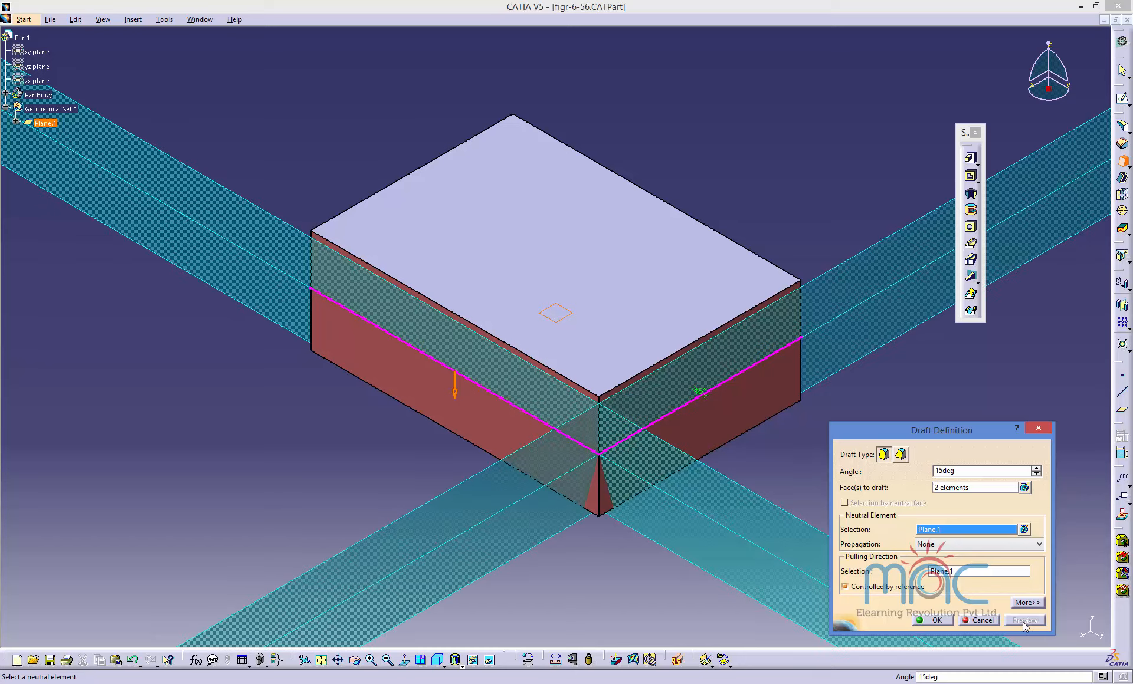
{"action": "left_click", "coordinate": [933, 621]}
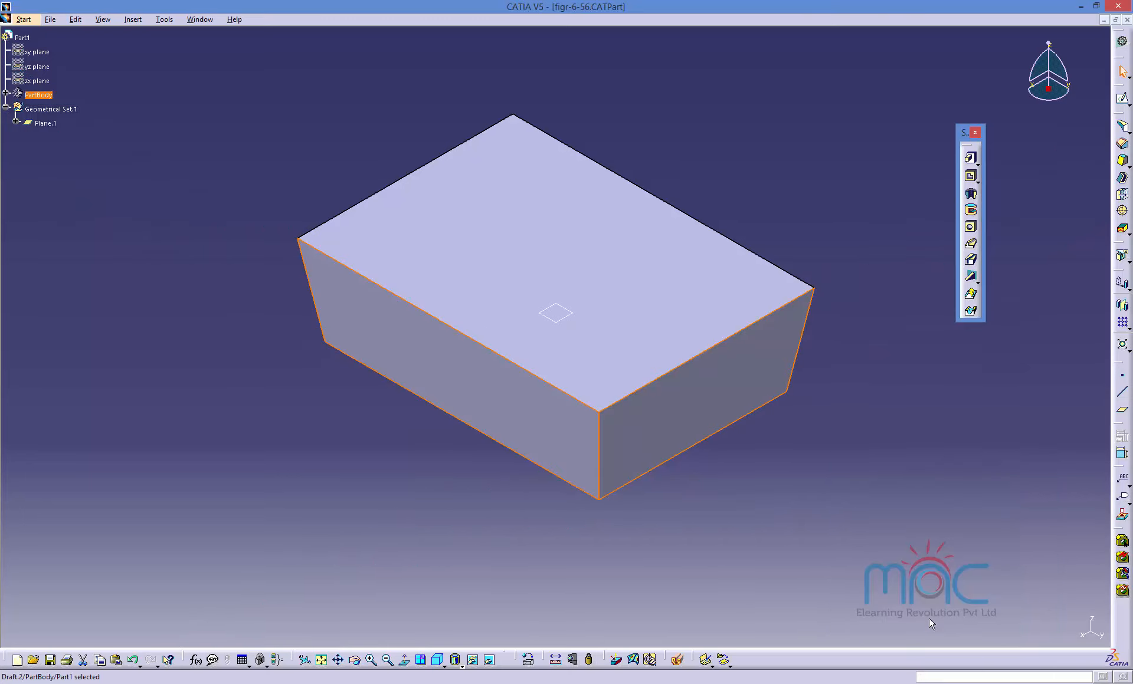
Edit the draft, reverse its pulling direction, preview, and apply the change.
{"action": "middle_click_drag", "start_coordinate": [643, 540], "coordinate": [661, 477]}
{"action": "double_click", "coordinate": [518, 378]}
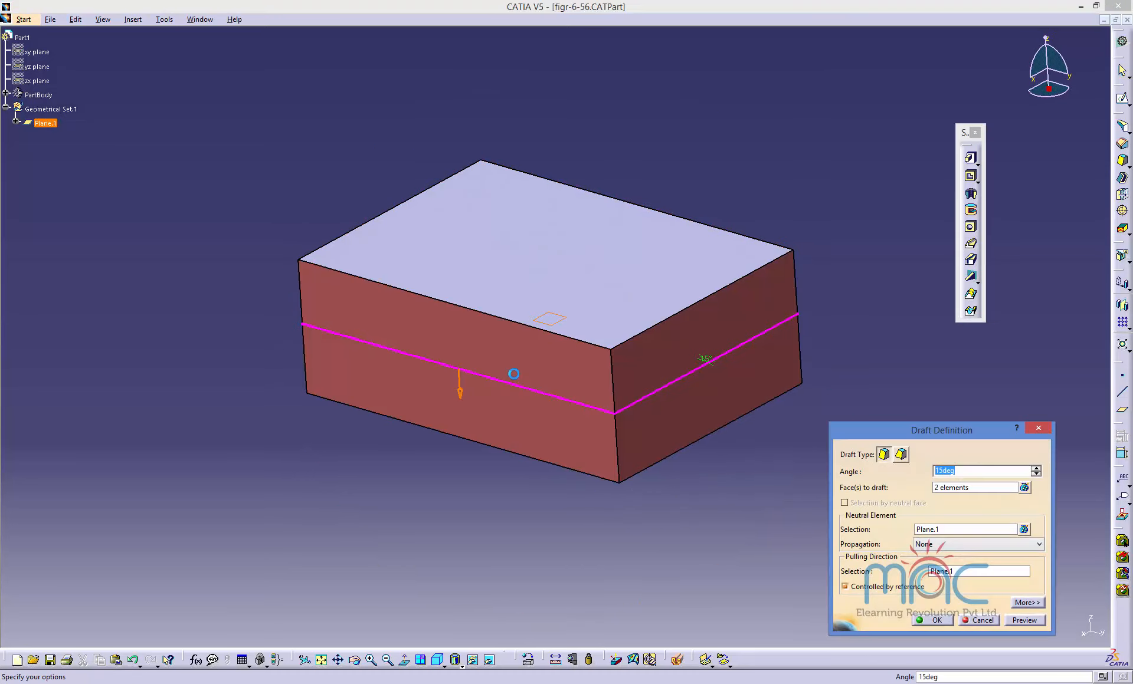
{"action": "left_click", "coordinate": [459, 389]}
{"action": "middle_click_drag", "start_coordinate": [773, 402], "coordinate": [666, 439]}
{"action": "left_click", "coordinate": [1024, 620]}
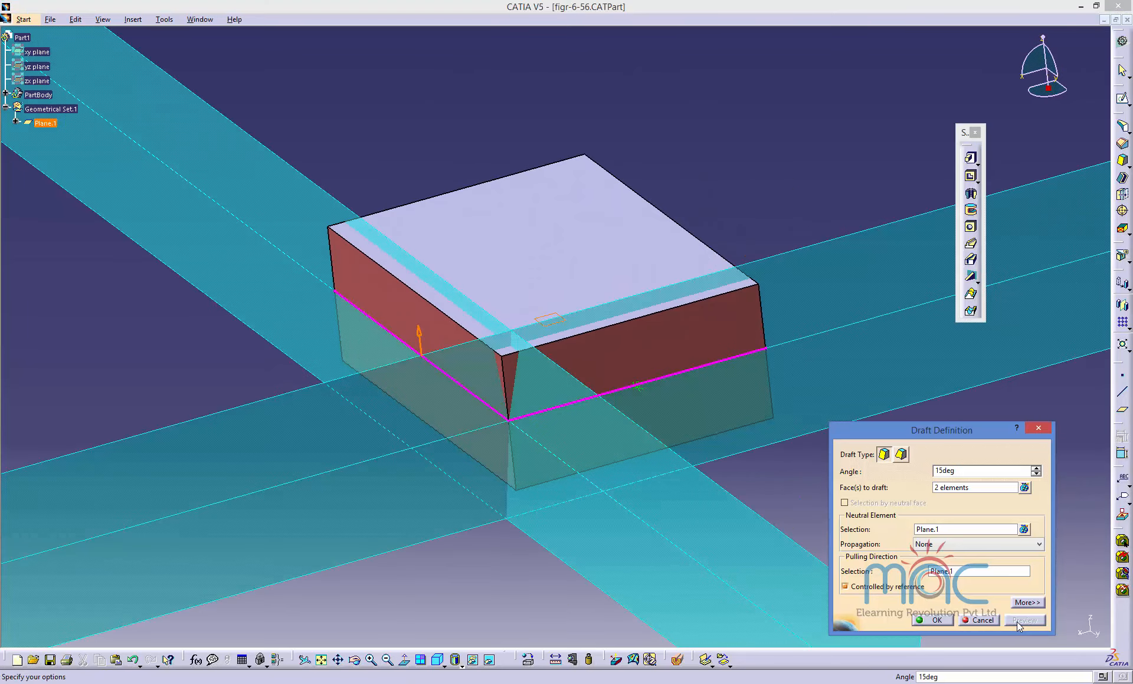
{"action": "left_click", "coordinate": [950, 623]}
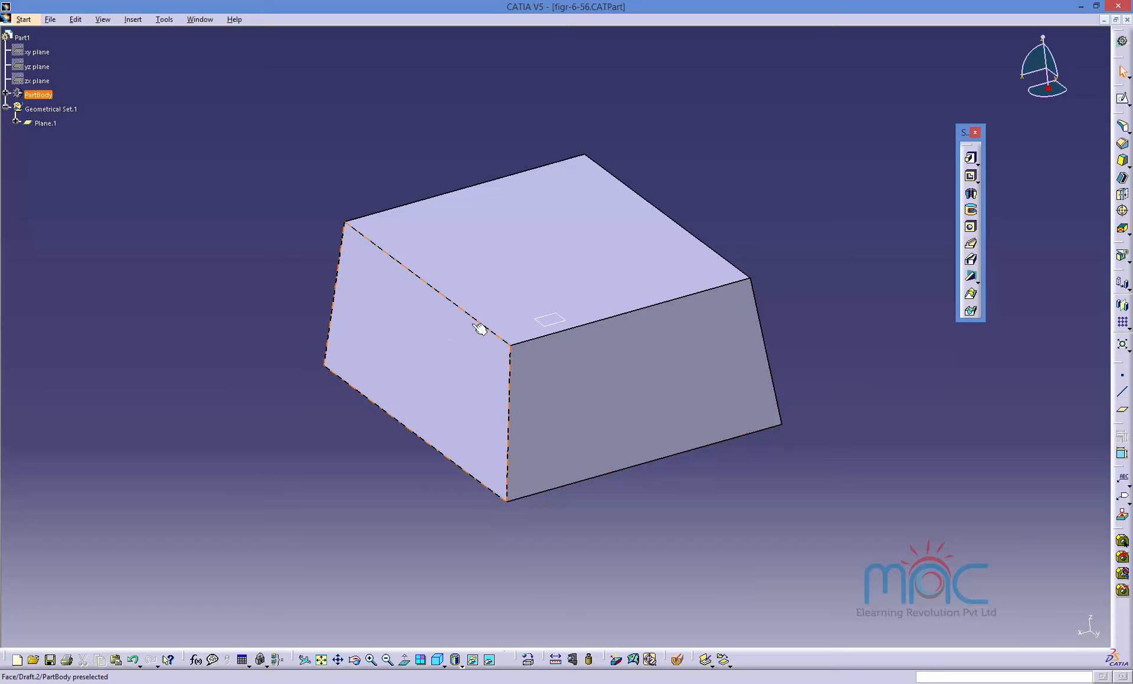
Switch to the slide show and advance to the slide on Parting = Neutral and Draft both sides options.
{"action": "middle_click_drag", "start_coordinate": [502, 485], "coordinate": [614, 463]}
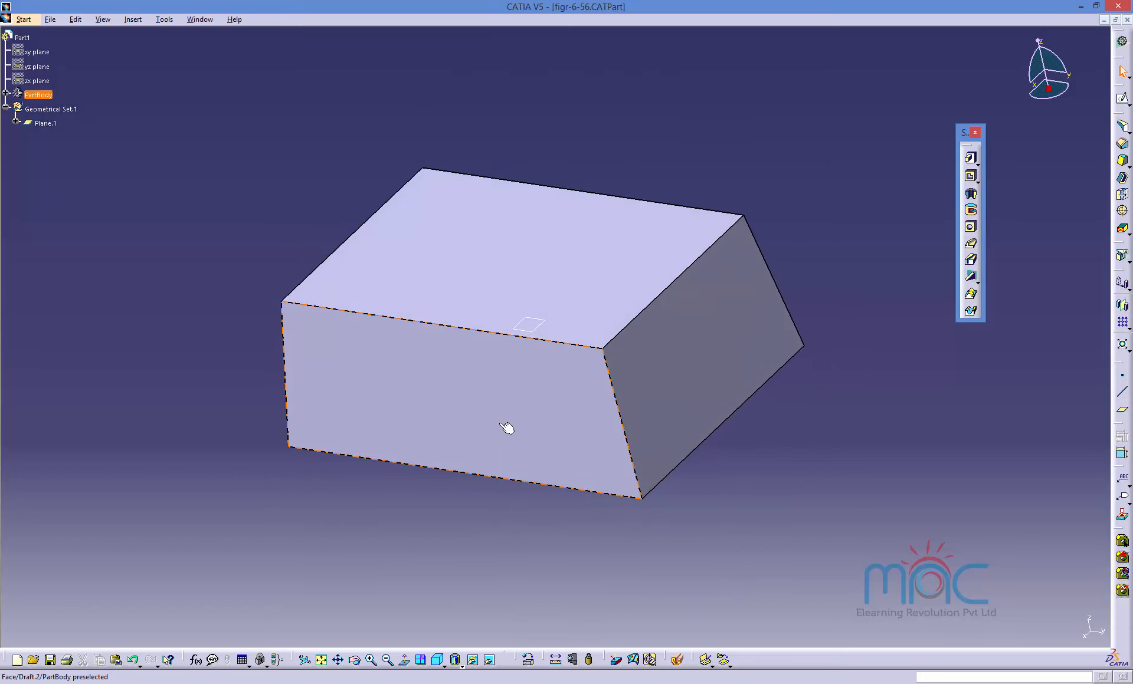
{"action": "middle_click_drag", "start_coordinate": [433, 513], "coordinate": [477, 472]}
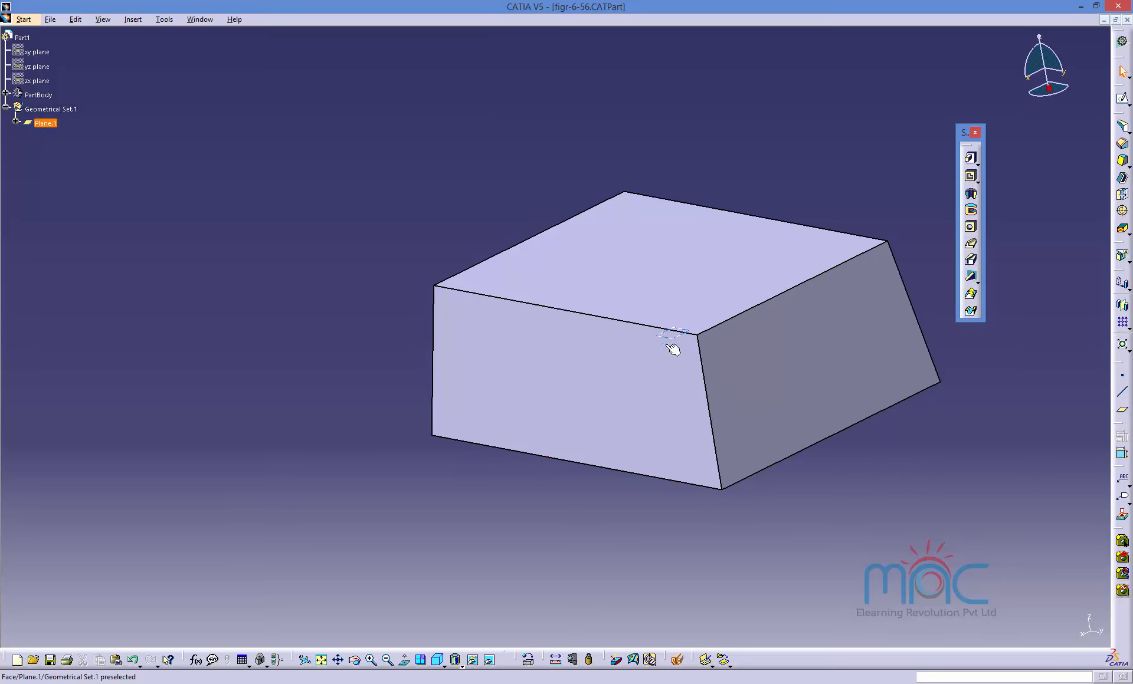
{"action": "left_click", "coordinate": [837, 683]}
{"action": "left_click", "coordinate": [920, 637]}
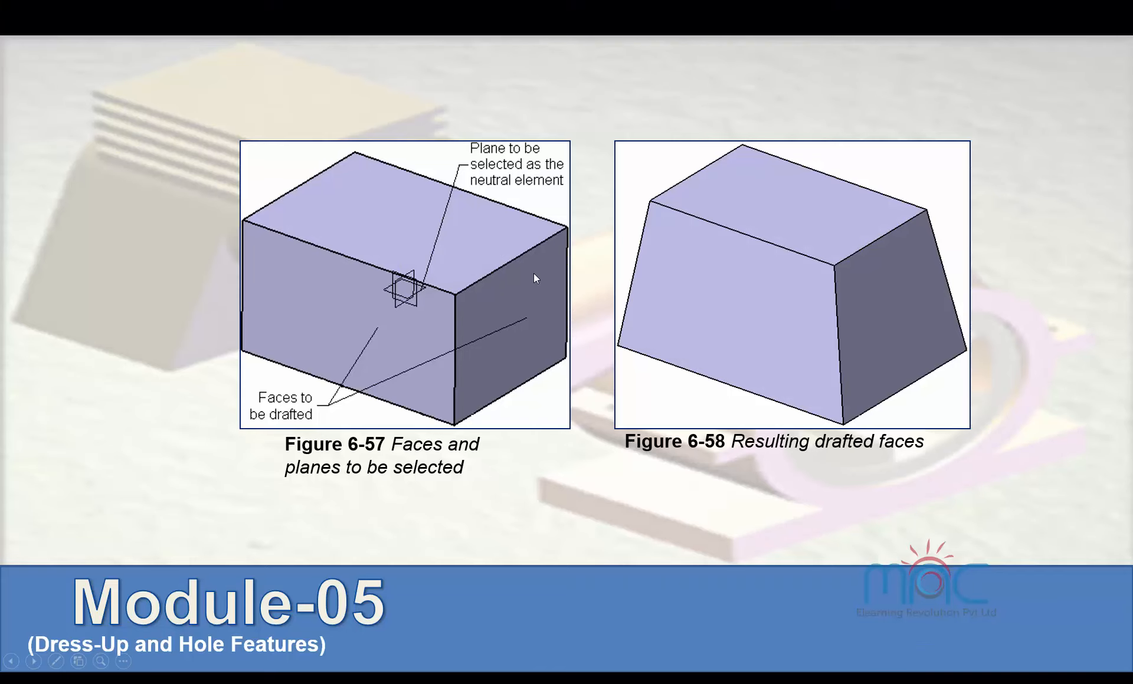
{"action": "left_click", "coordinate": [675, 334]}
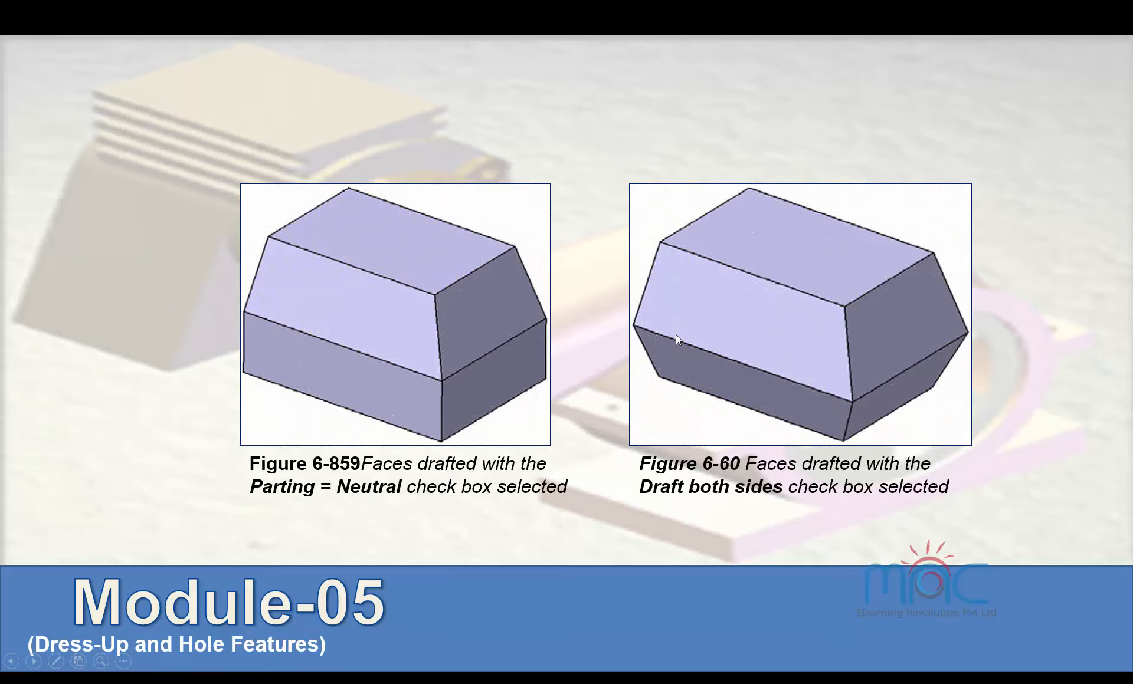
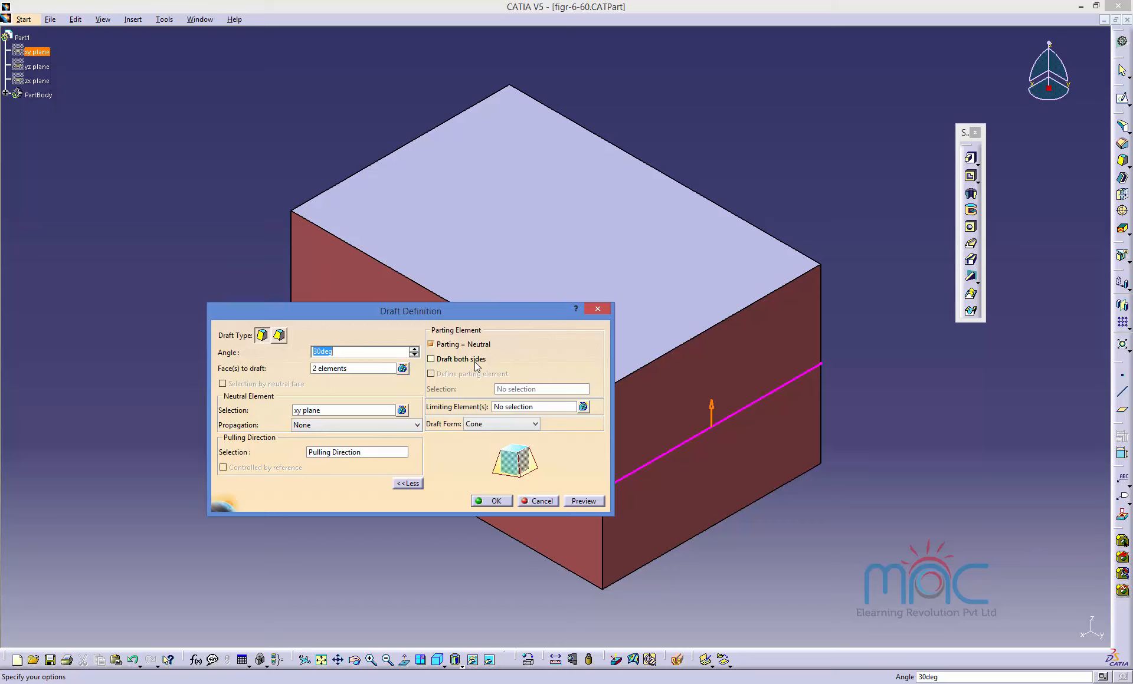
Apply the 30deg draft on the two faces with the xy plane as neutral element and Parting = Neutral enabled.
{"action": "left_click_drag", "start_coordinate": [407, 312], "coordinate": [888, 358]}
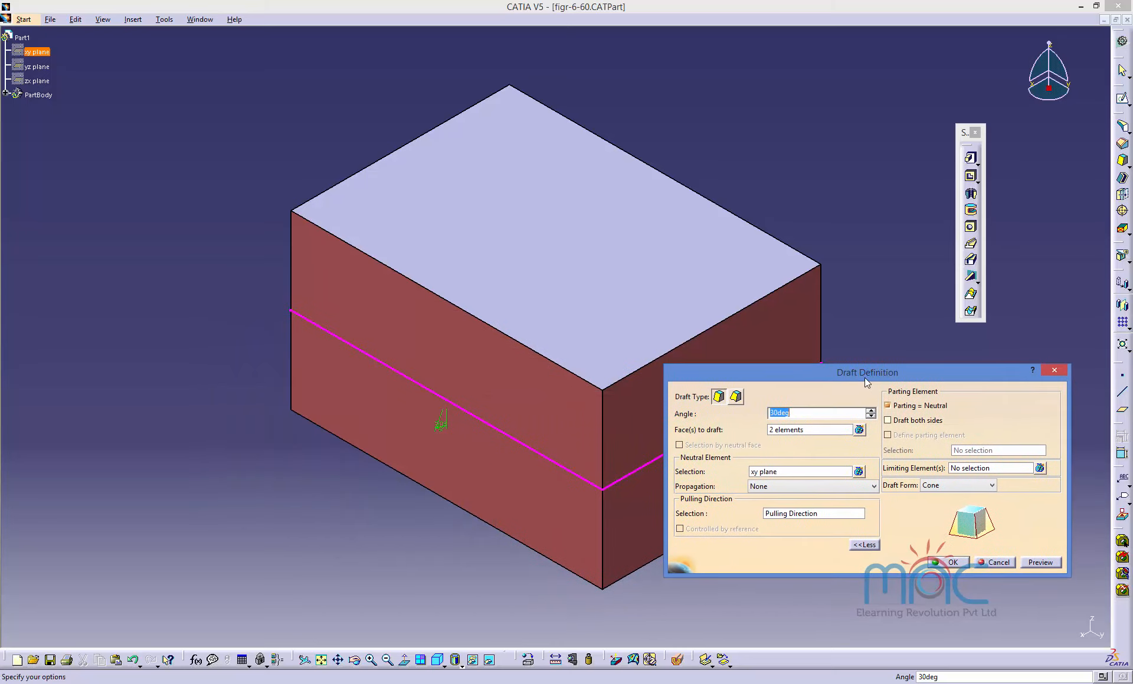
{"action": "left_click", "coordinate": [791, 430]}
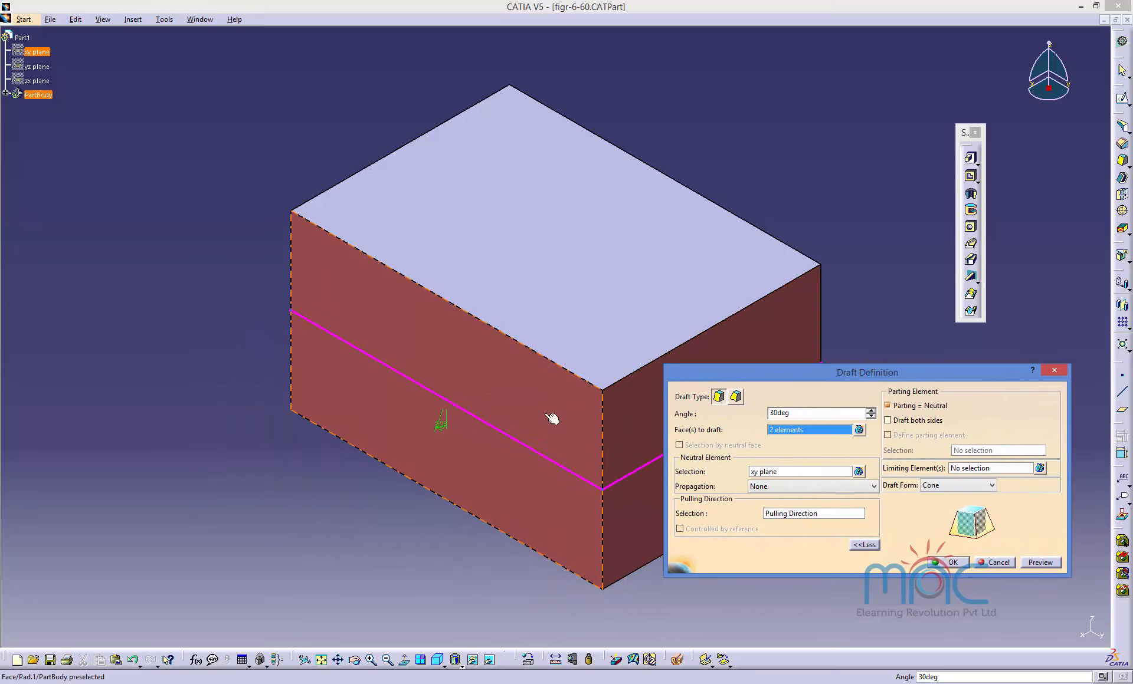
{"action": "left_click", "coordinate": [764, 471]}
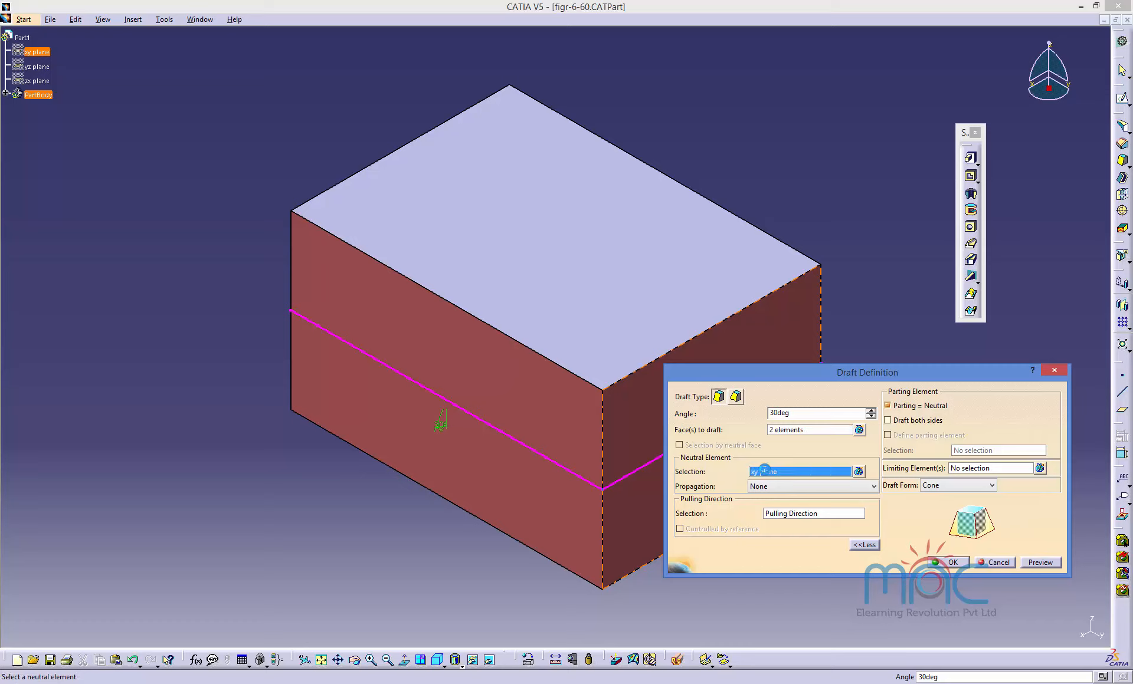
{"action": "left_click_drag", "start_coordinate": [757, 373], "coordinate": [867, 368]}
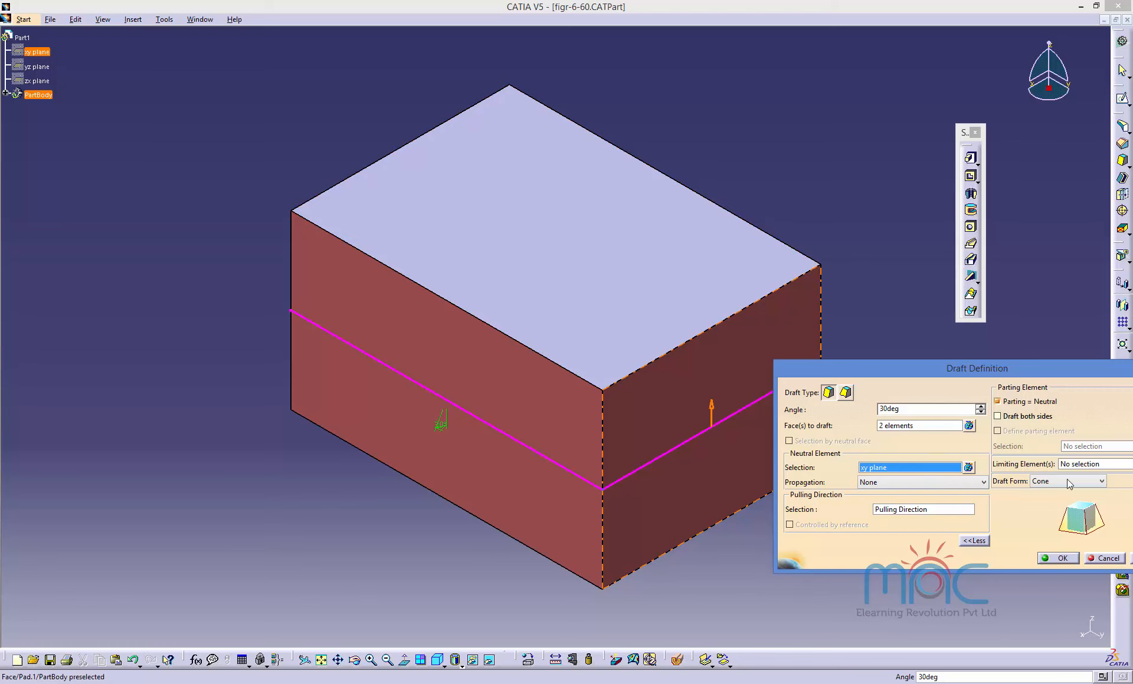
{"action": "left_click", "coordinate": [1058, 558]}
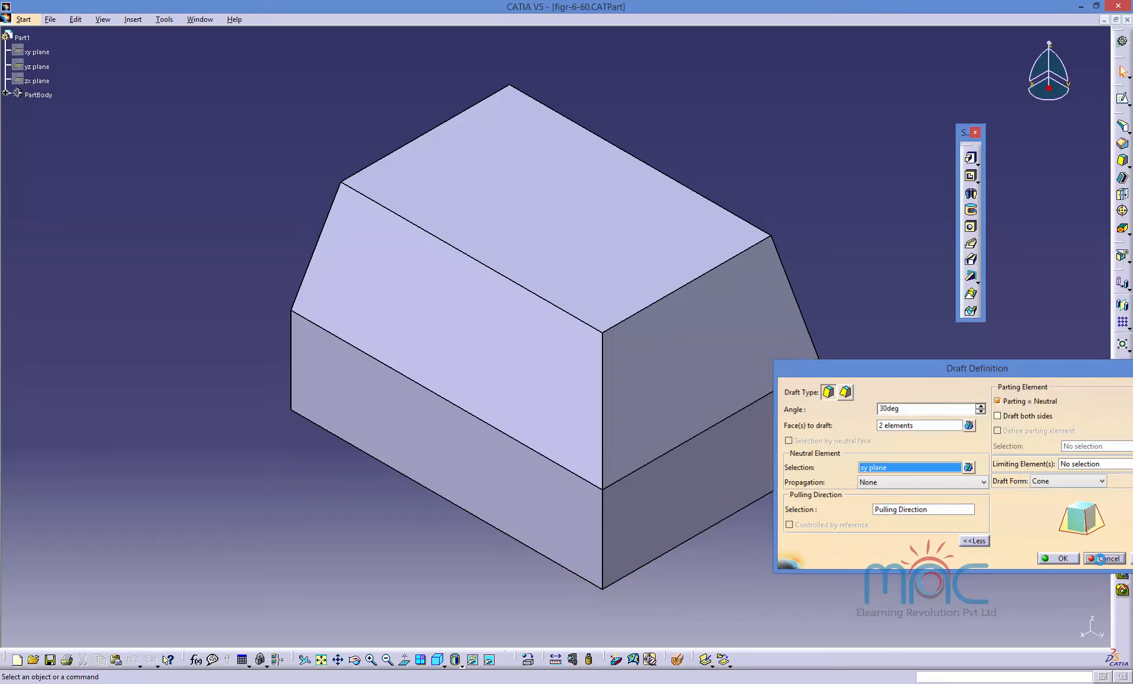
Switch to the figr-6-56.CATPart window showing the block with its offset plane.
{"action": "left_click", "coordinate": [207, 20]}
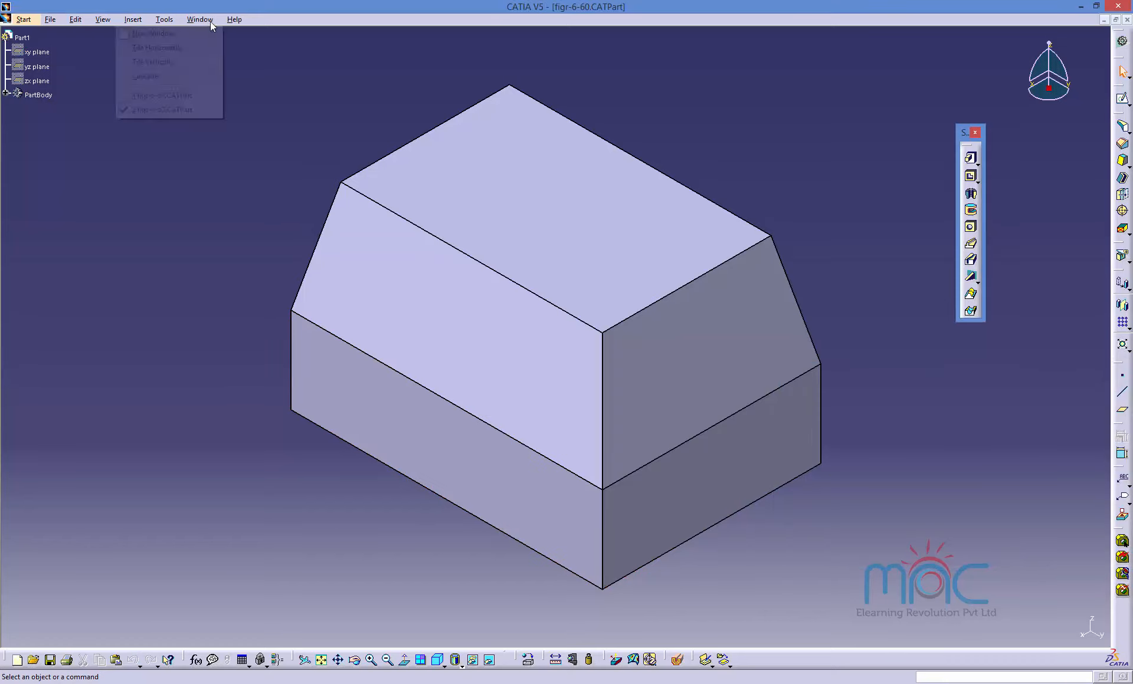
{"action": "left_click", "coordinate": [158, 95]}
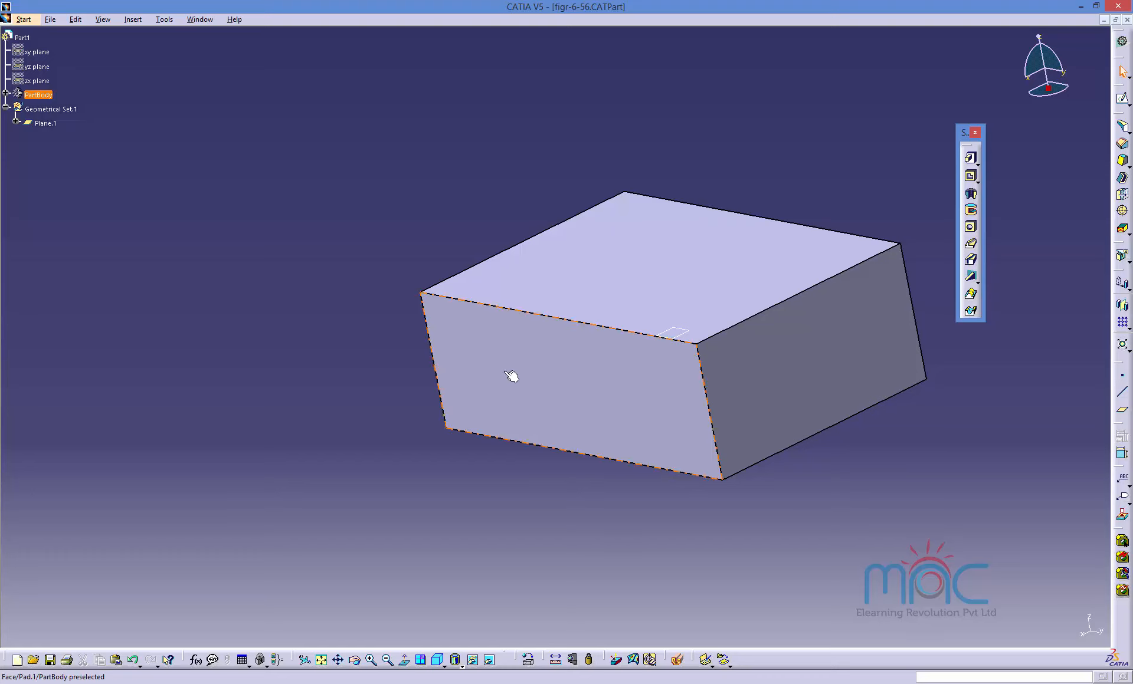
{"action": "middle_click_drag", "start_coordinate": [514, 377], "coordinate": [584, 442]}
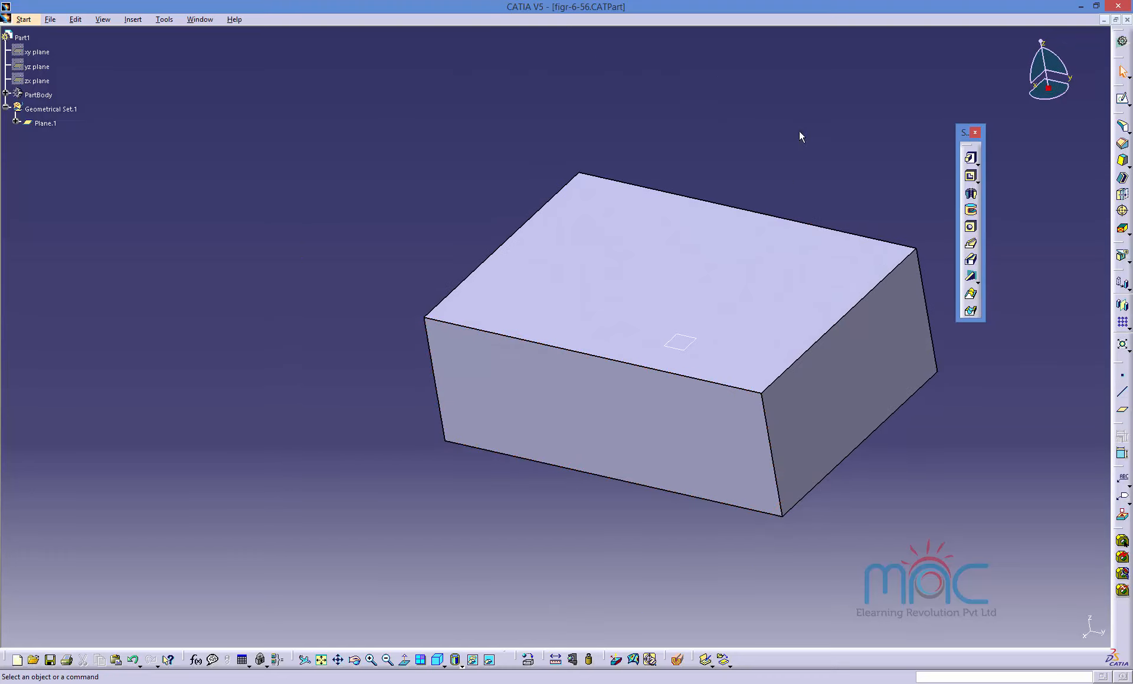
Start a 15deg Draft and select all four side faces of the block as faces to draft.
{"action": "left_click", "coordinate": [1122, 160]}
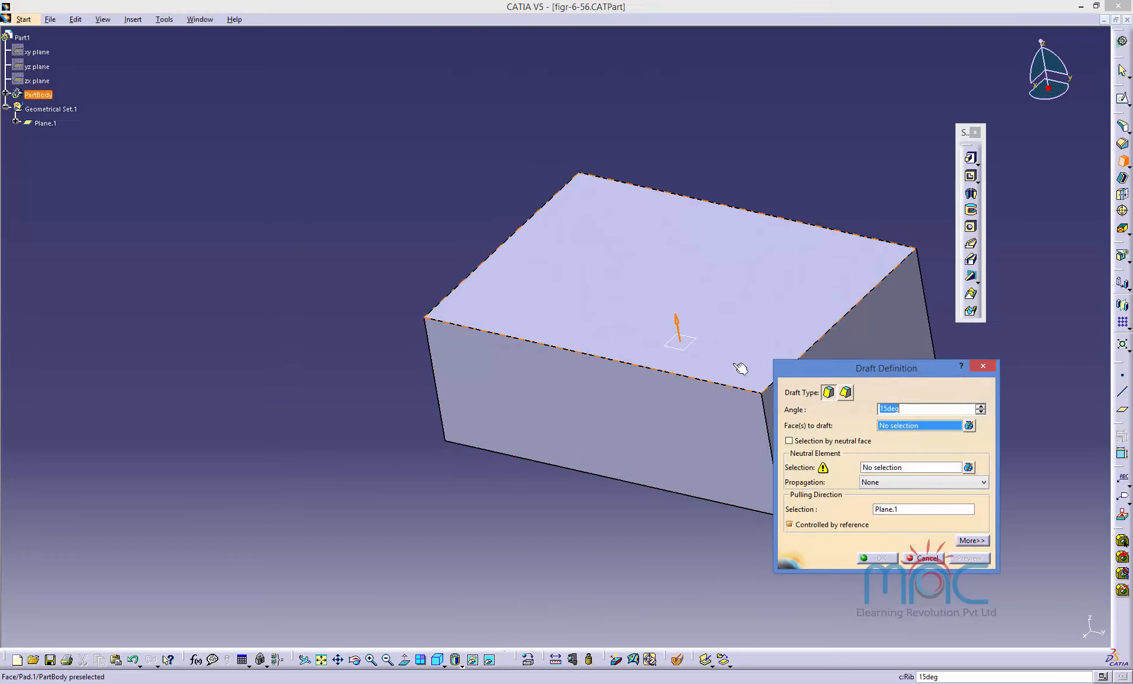
{"action": "left_click", "coordinate": [684, 396]}
{"action": "left_click", "coordinate": [879, 322]}
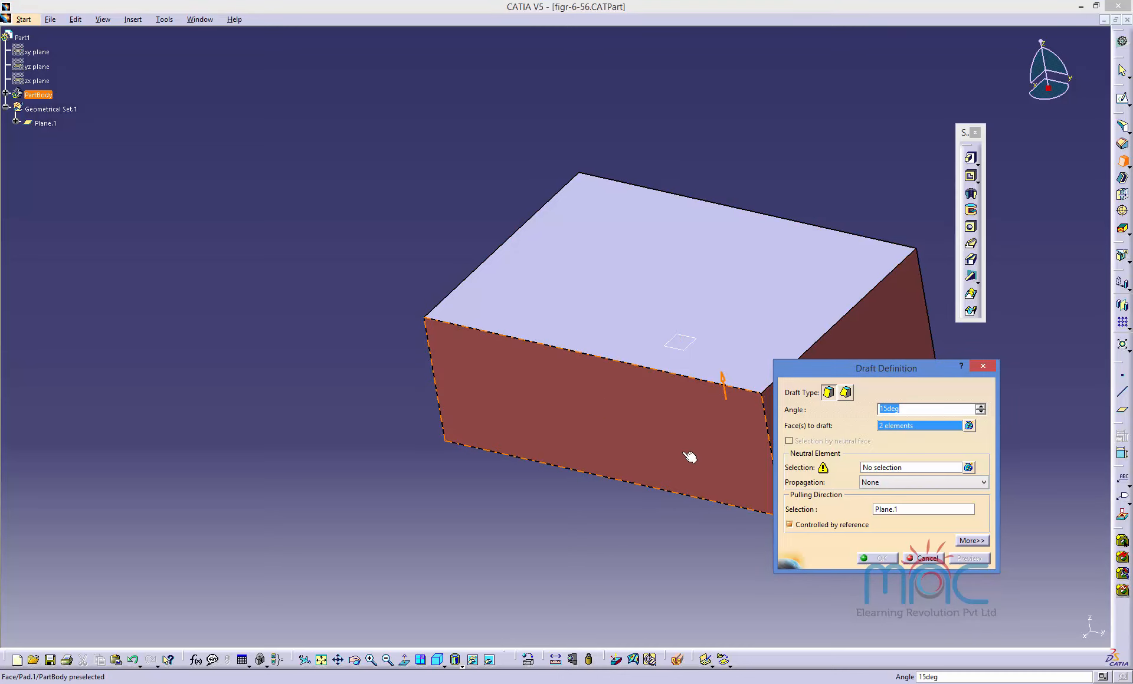
{"action": "middle_click_drag", "start_coordinate": [689, 457], "coordinate": [599, 514]}
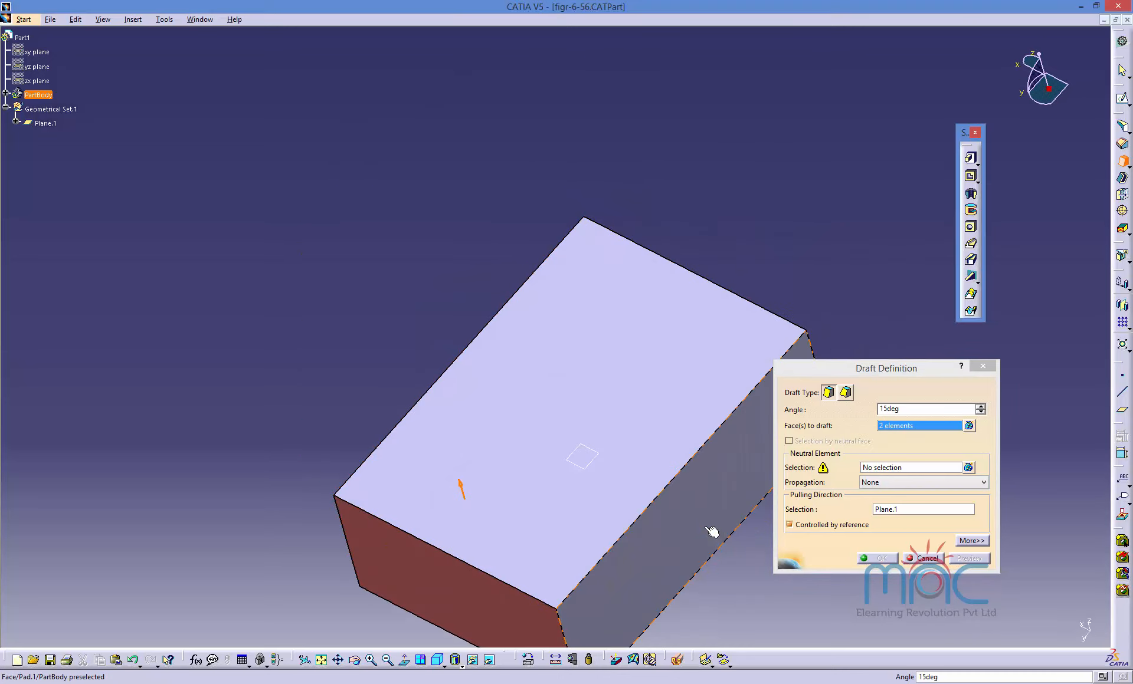
{"action": "left_click", "coordinate": [711, 532]}
{"action": "middle_click_drag", "start_coordinate": [712, 533], "coordinate": [638, 387]}
{"action": "left_click", "coordinate": [637, 387]}
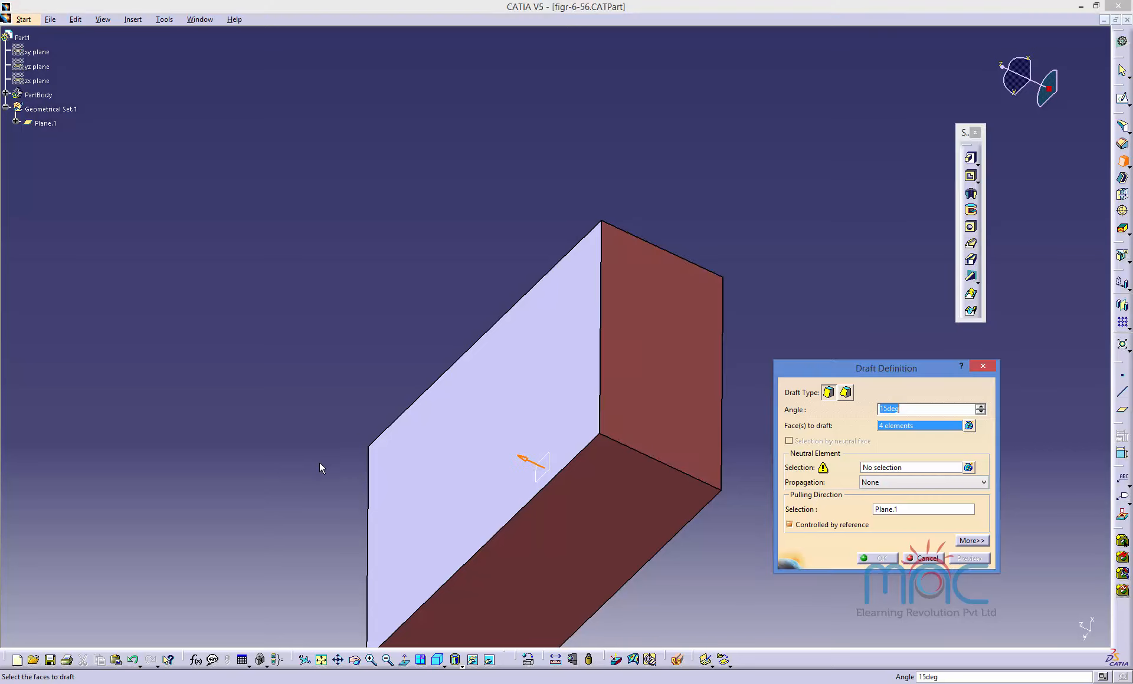
Set Plane.1 as the draft's neutral element.
{"action": "middle_click_drag", "start_coordinate": [320, 467], "coordinate": [746, 336]}
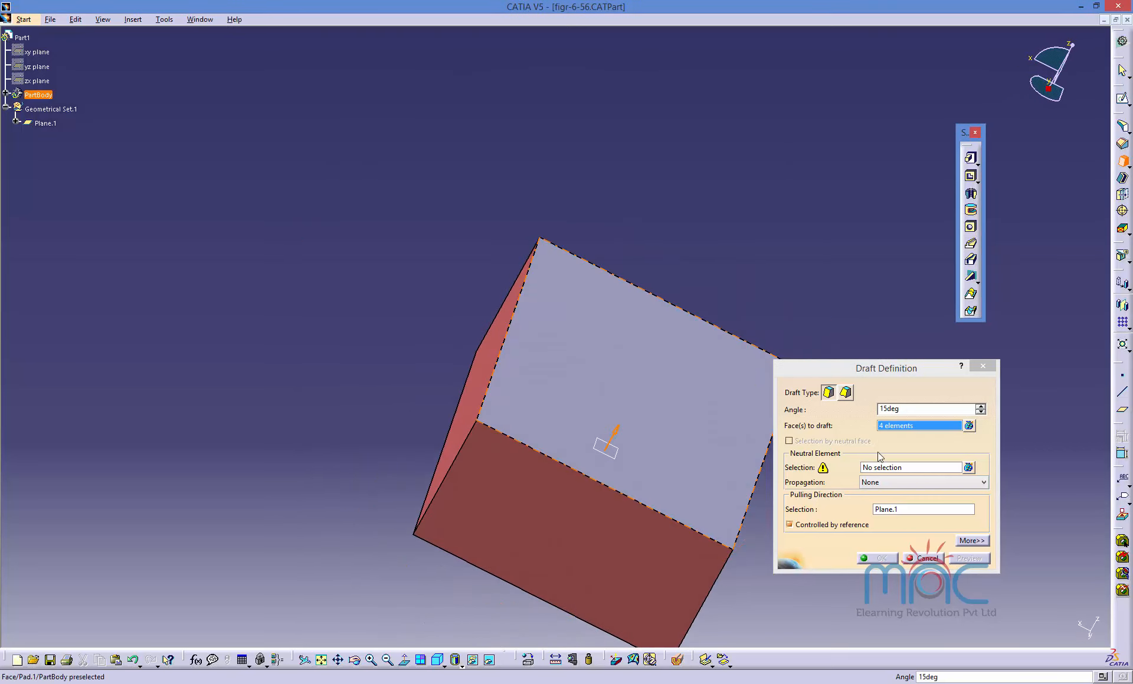
{"action": "left_click", "coordinate": [885, 468]}
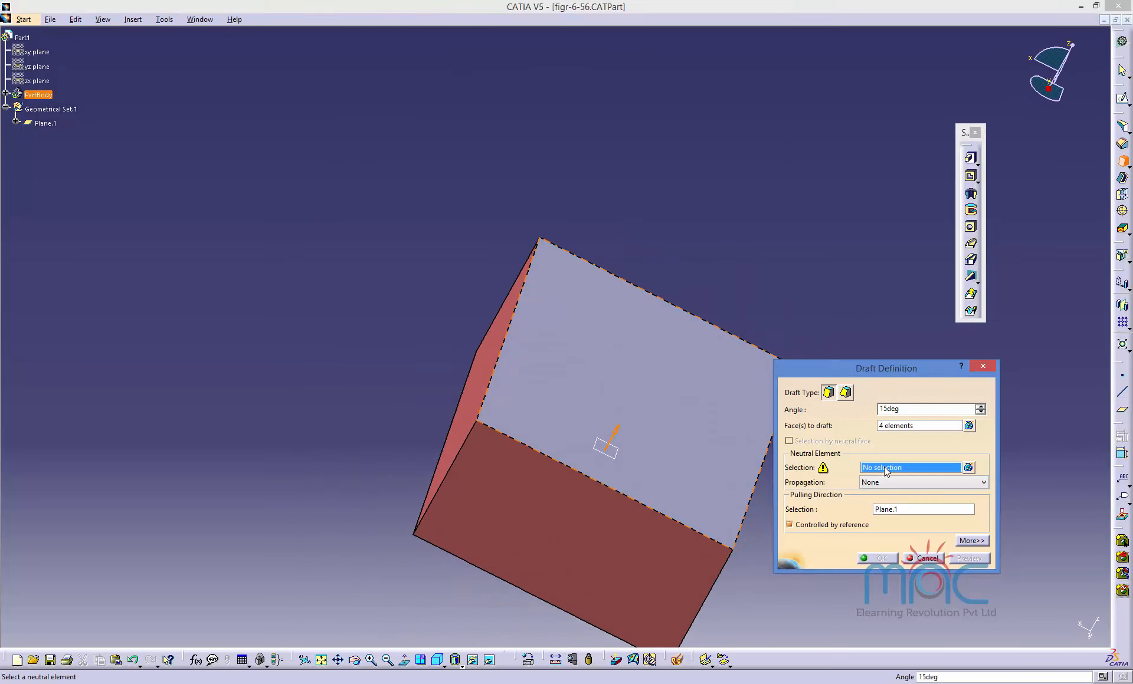
{"action": "left_click", "coordinate": [617, 464]}
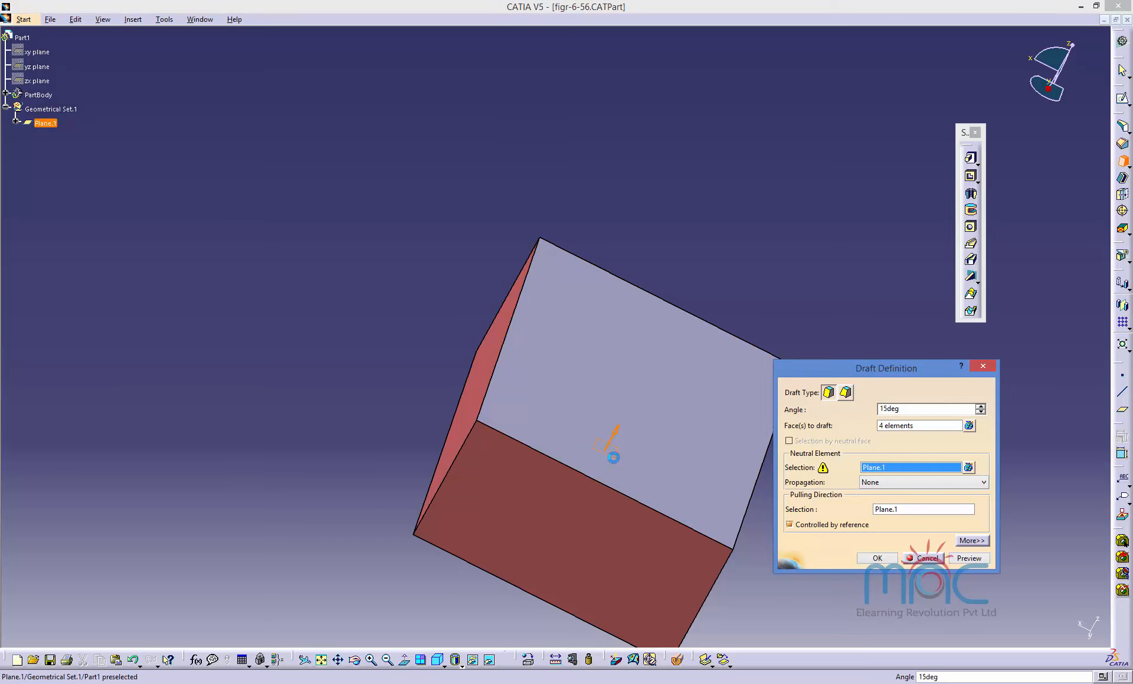
Expand the draft options, enable Parting = Neutral, and preview the draft.
{"action": "left_click_drag", "start_coordinate": [889, 371], "coordinate": [274, 150]}
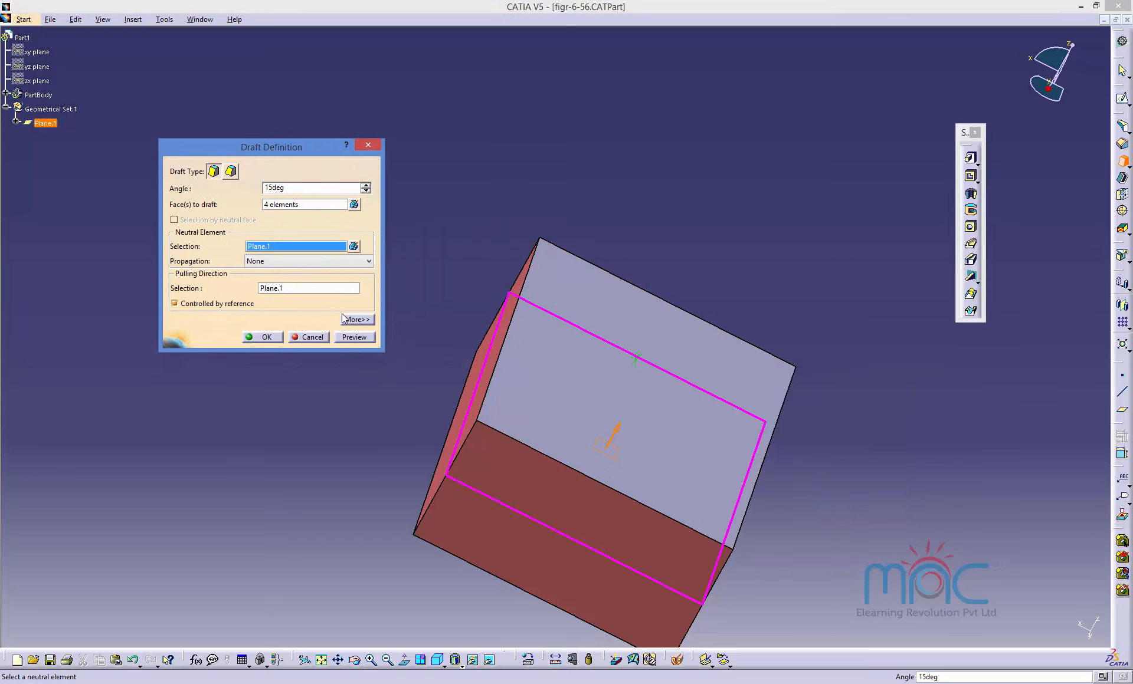
{"action": "left_click", "coordinate": [355, 320]}
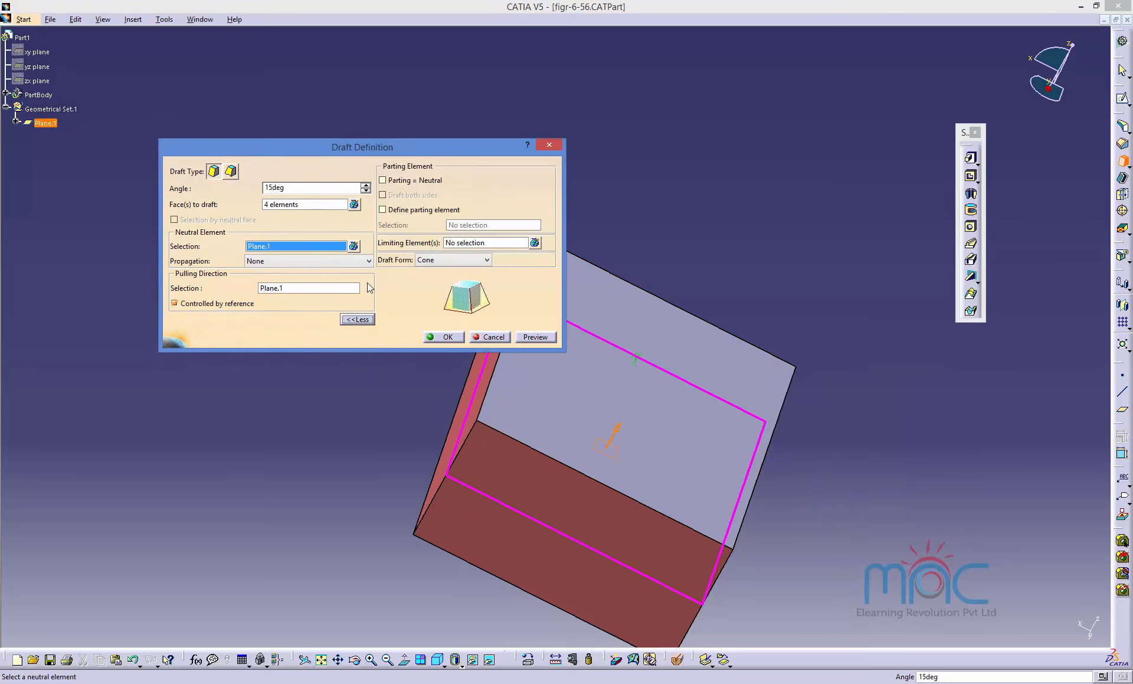
{"action": "left_click", "coordinate": [414, 182]}
{"action": "left_click_drag", "start_coordinate": [423, 157], "coordinate": [289, 122]}
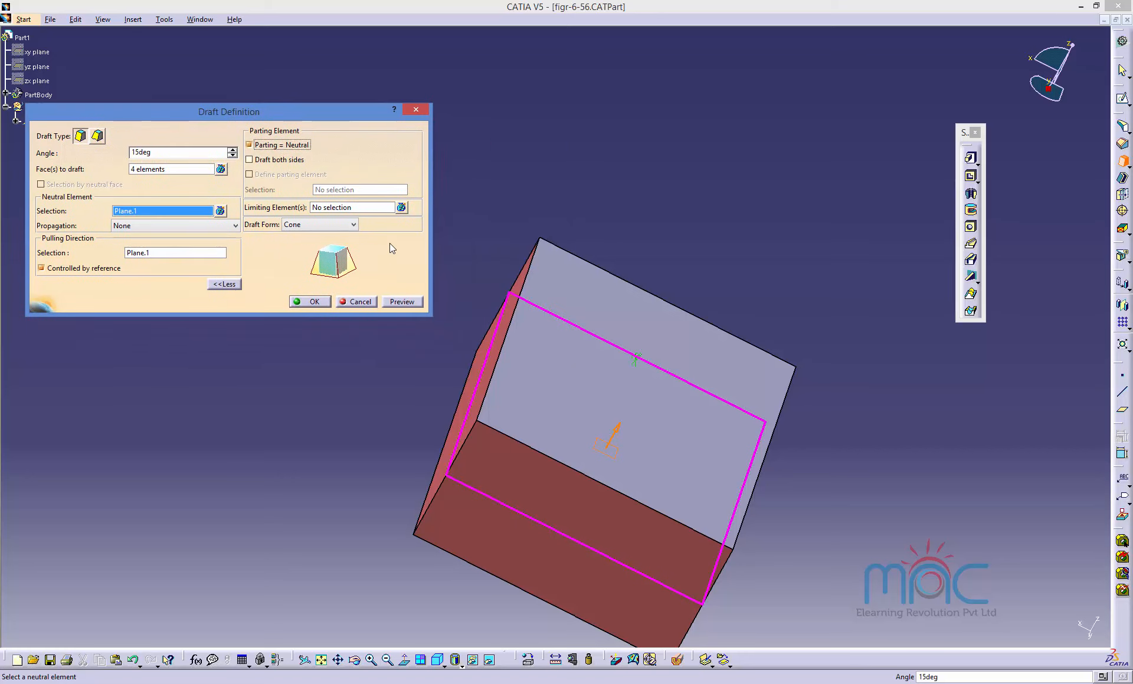
{"action": "left_click", "coordinate": [402, 302]}
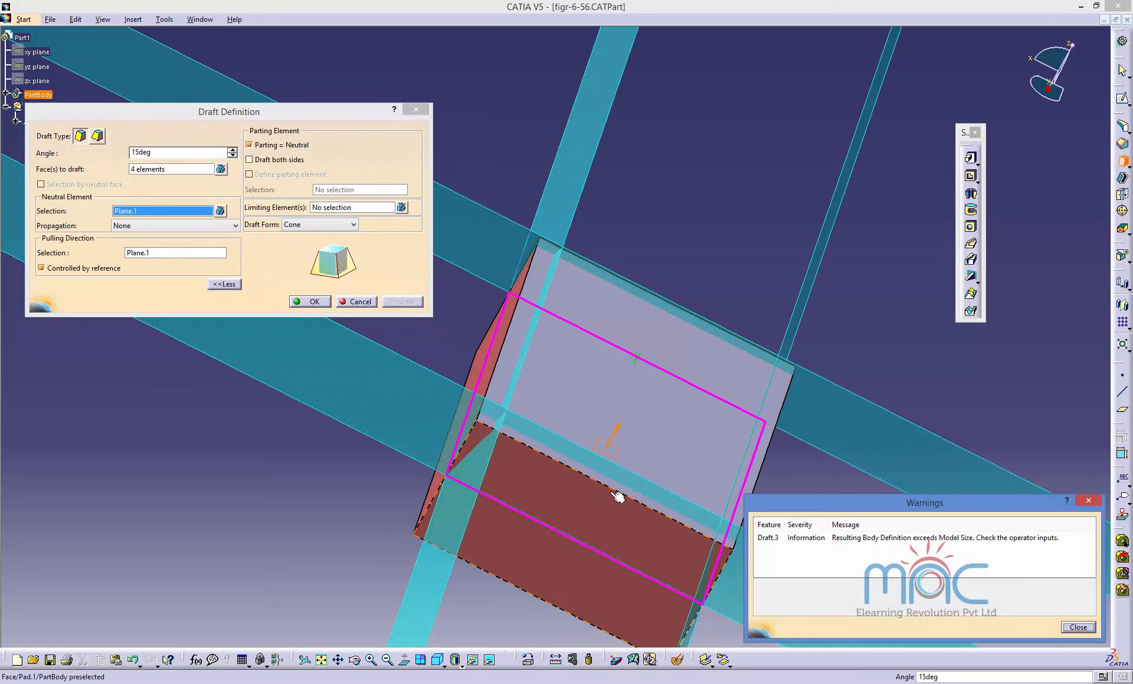
{"action": "left_click", "coordinate": [1077, 627]}
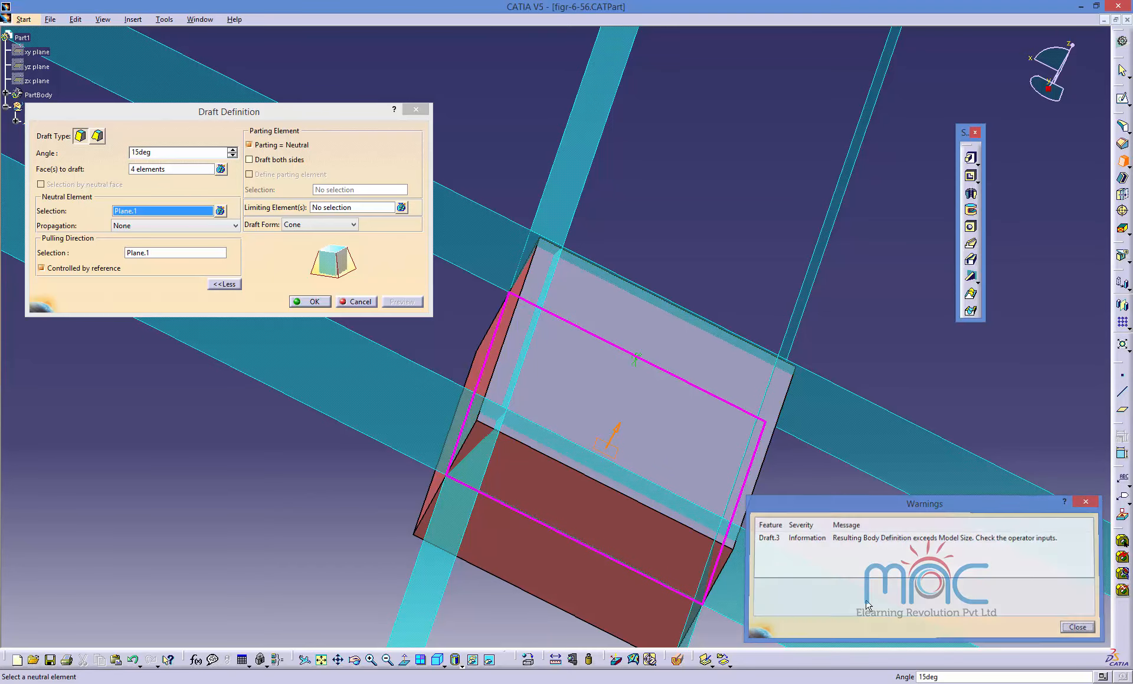
Rotate the block and preview the draft again.
{"action": "middle_click_drag", "start_coordinate": [460, 501], "coordinate": [627, 483]}
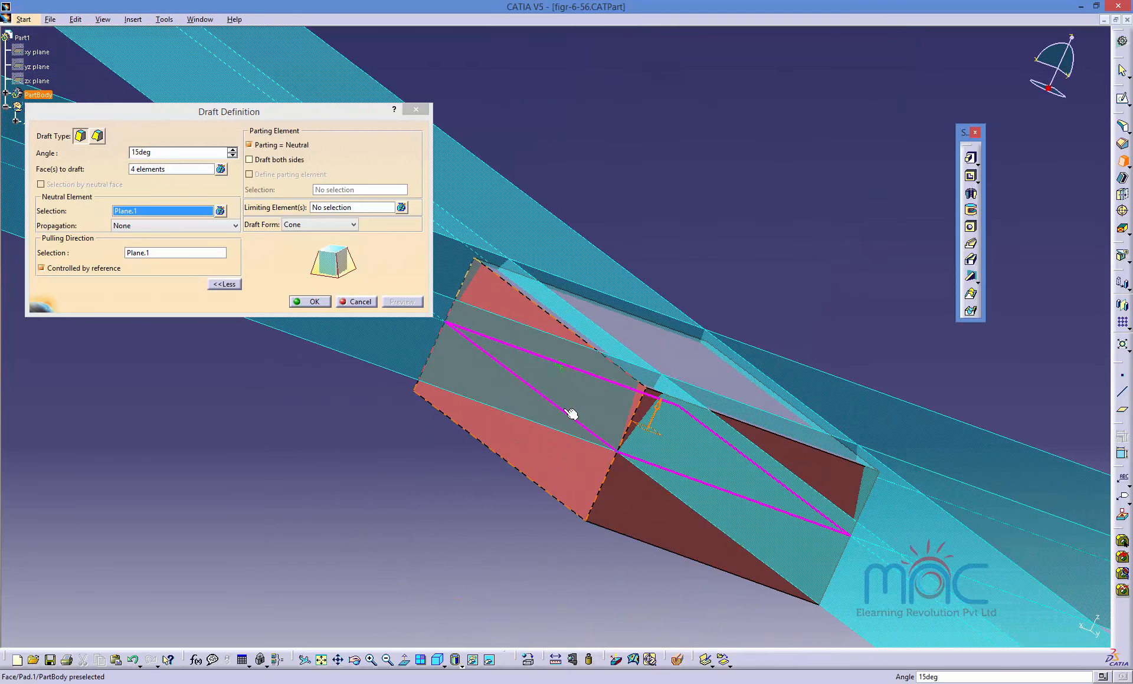
{"action": "middle_click_drag", "start_coordinate": [572, 412], "coordinate": [378, 313]}
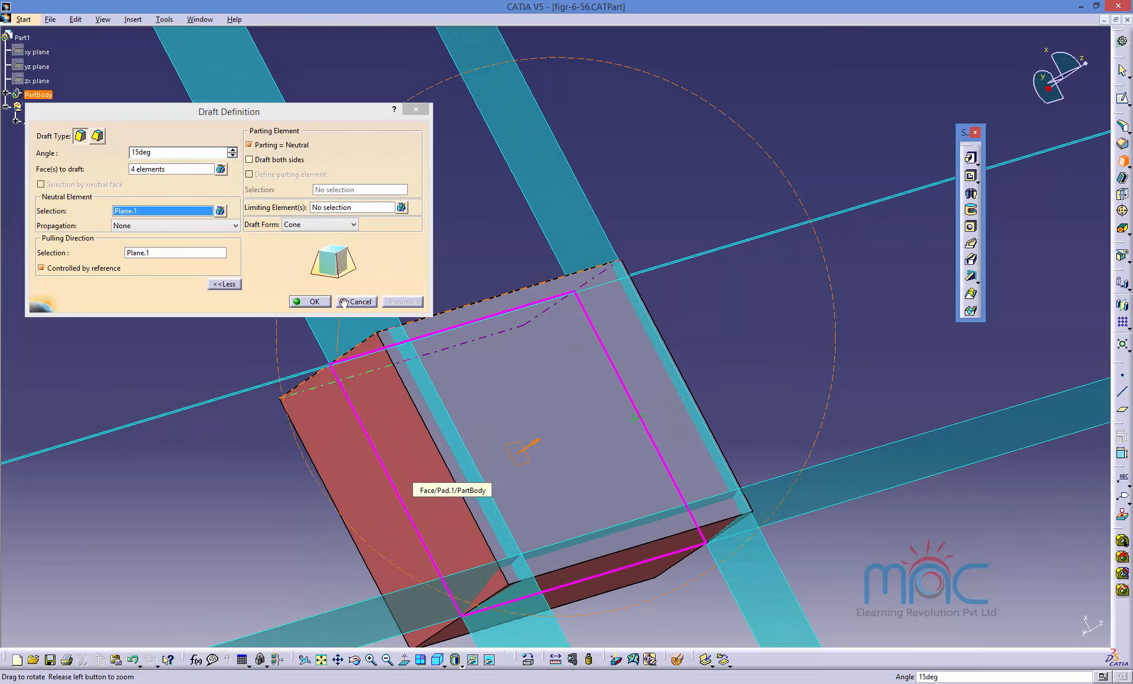
{"action": "left_click", "coordinate": [533, 443]}
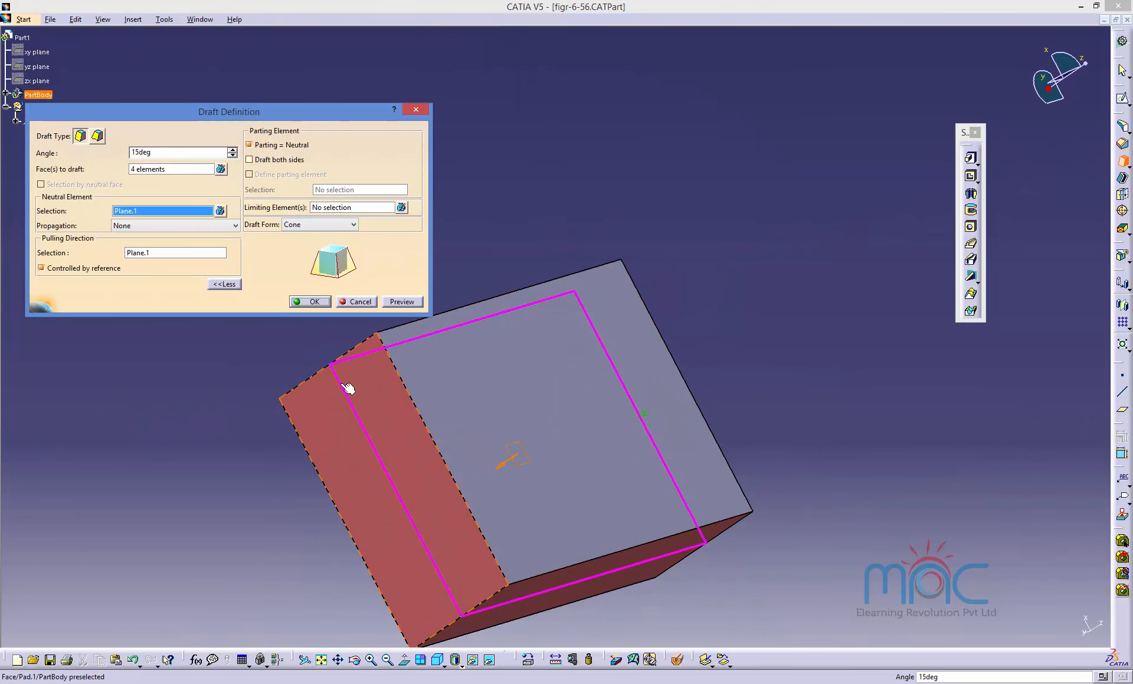
{"action": "left_click", "coordinate": [403, 301]}
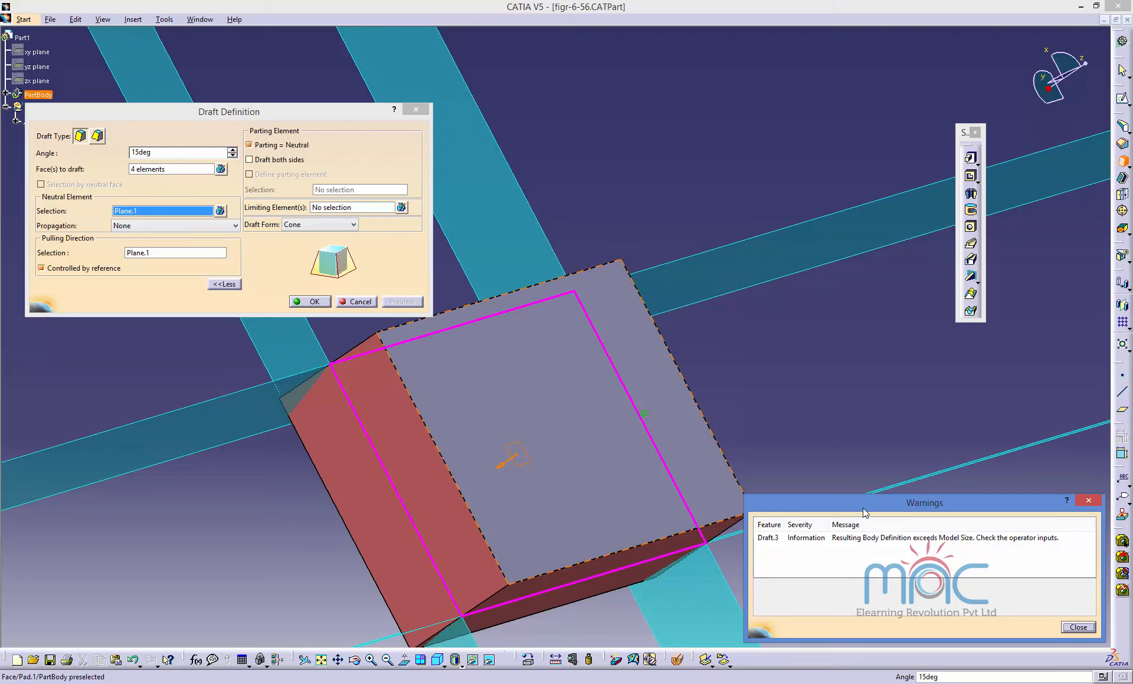
{"action": "left_click", "coordinate": [1078, 627]}
Set the draft angle to 5deg and preview the draft.
{"action": "left_click", "coordinate": [140, 153]}
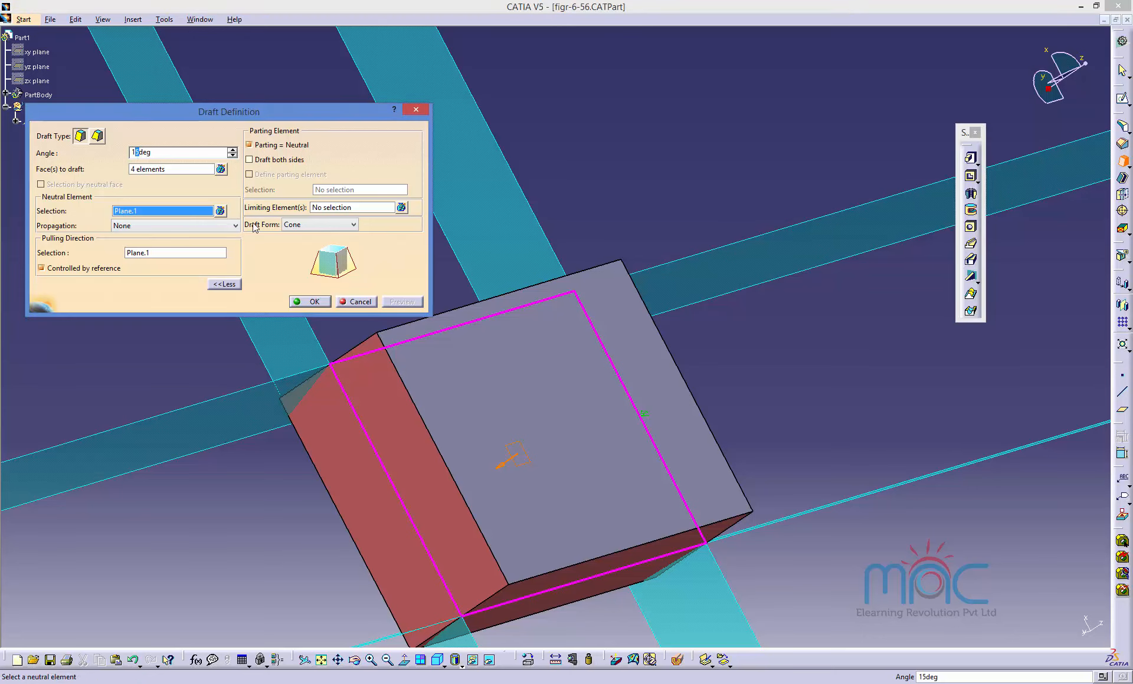
{"action": "key", "text": "BackSpace"}
{"action": "key", "text": "BackSpace"}
{"action": "left_click", "coordinate": [164, 254]}
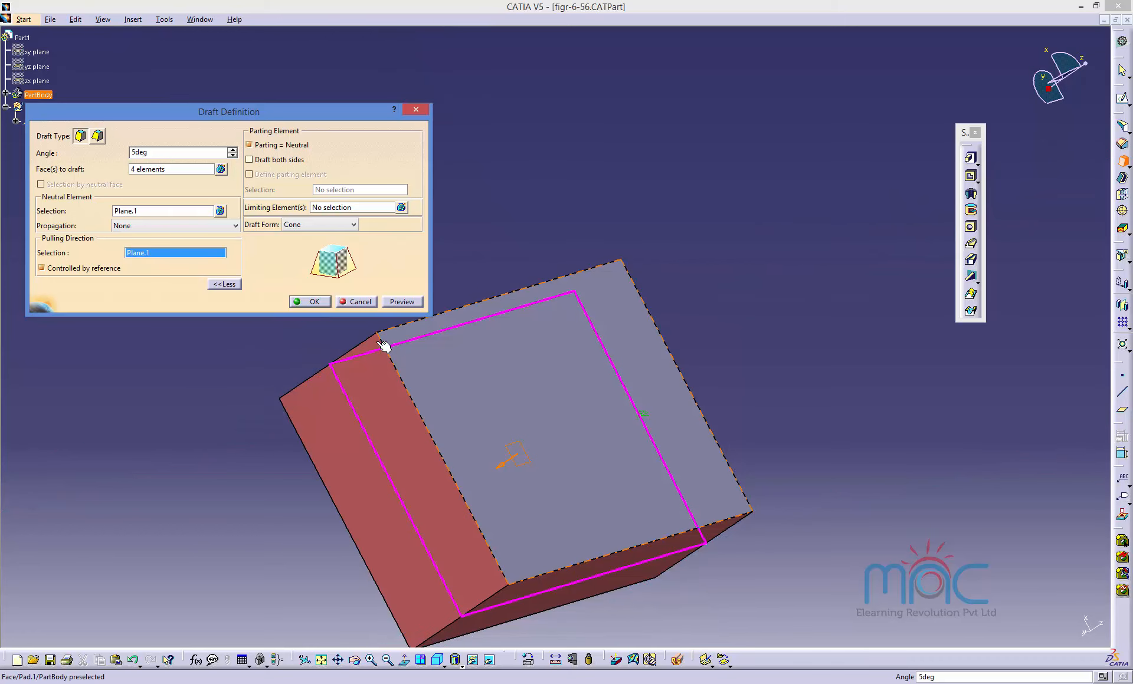
{"action": "left_click", "coordinate": [396, 302]}
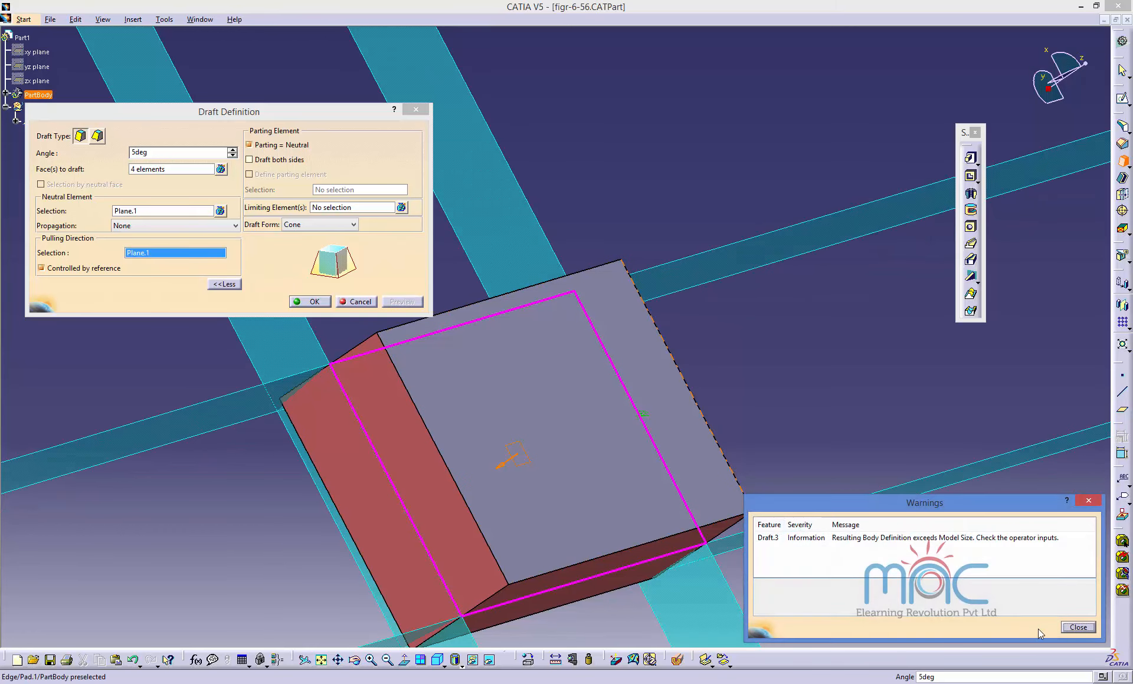
{"action": "left_click", "coordinate": [1077, 627]}
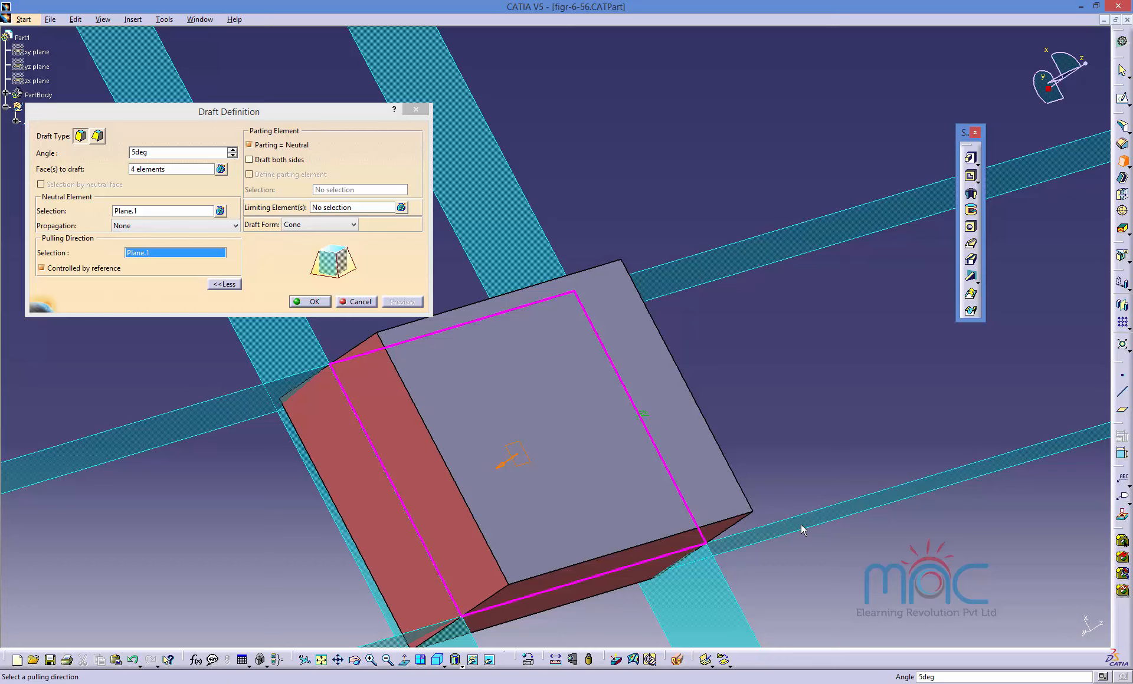
Replace the pulling direction with the block's top face and preview the draft.
{"action": "right_click", "coordinate": [145, 254]}
{"action": "left_click", "coordinate": [131, 255]}
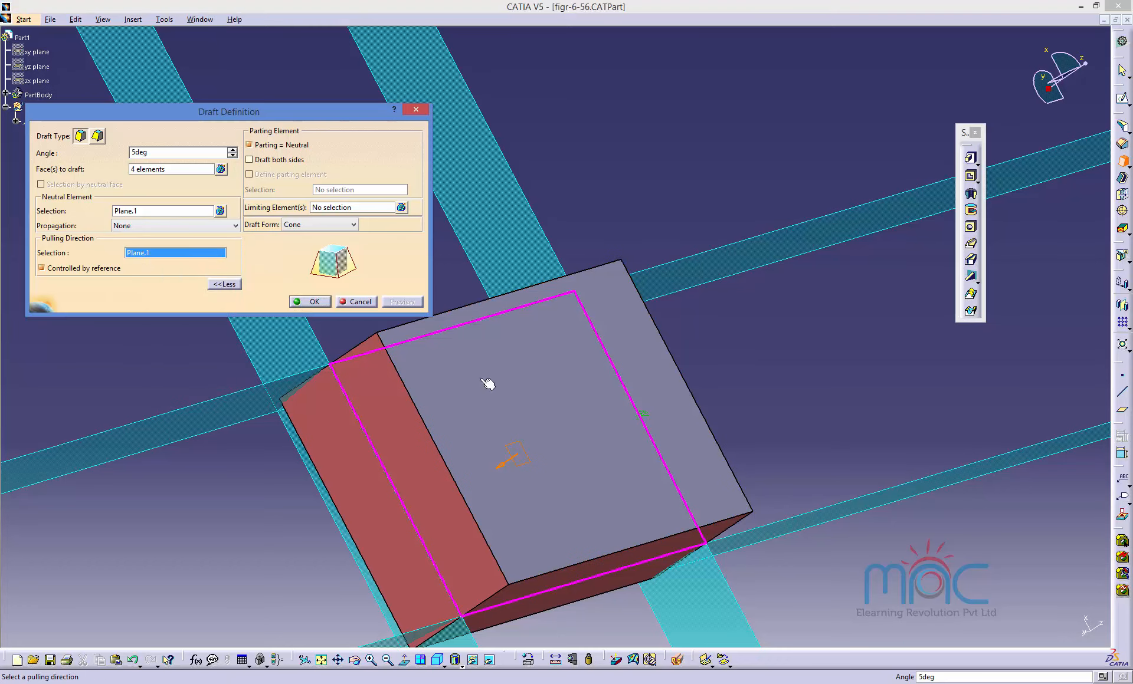
{"action": "left_click", "coordinate": [589, 474]}
{"action": "middle_click_drag", "start_coordinate": [274, 501], "coordinate": [559, 286]}
{"action": "left_click", "coordinate": [396, 303]}
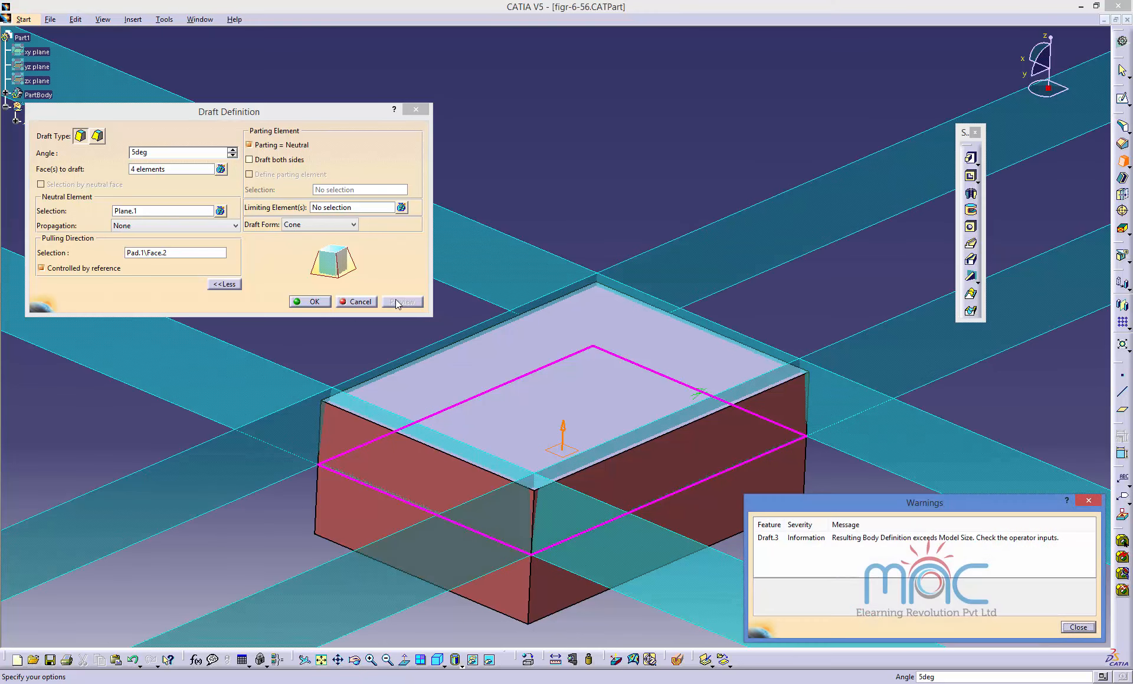
{"action": "left_click", "coordinate": [1075, 628]}
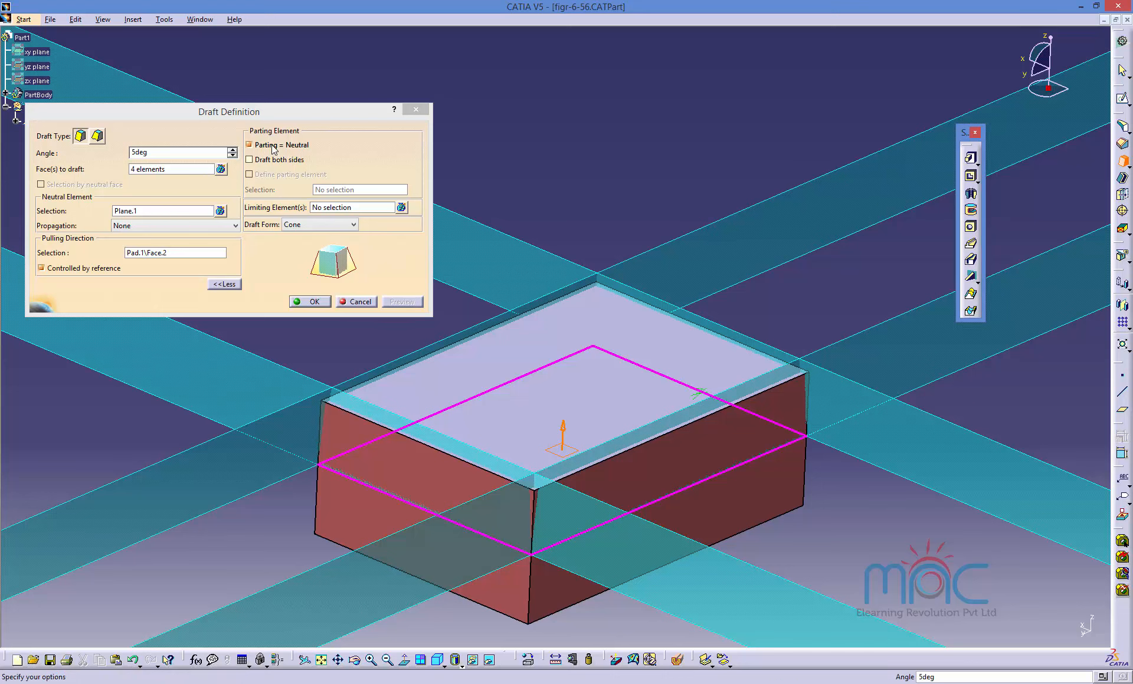
Remove two side faces from the faces to draft and preview the draft again.
{"action": "left_click", "coordinate": [151, 169]}
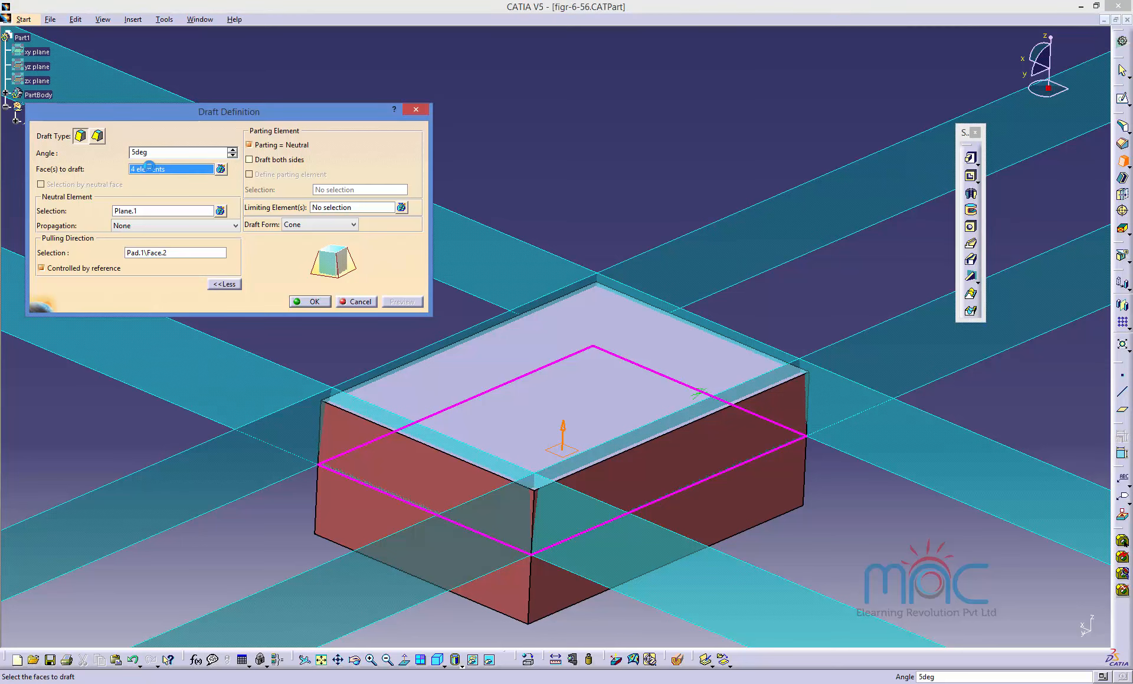
{"action": "left_click", "coordinate": [662, 470]}
{"action": "left_click", "coordinate": [477, 484]}
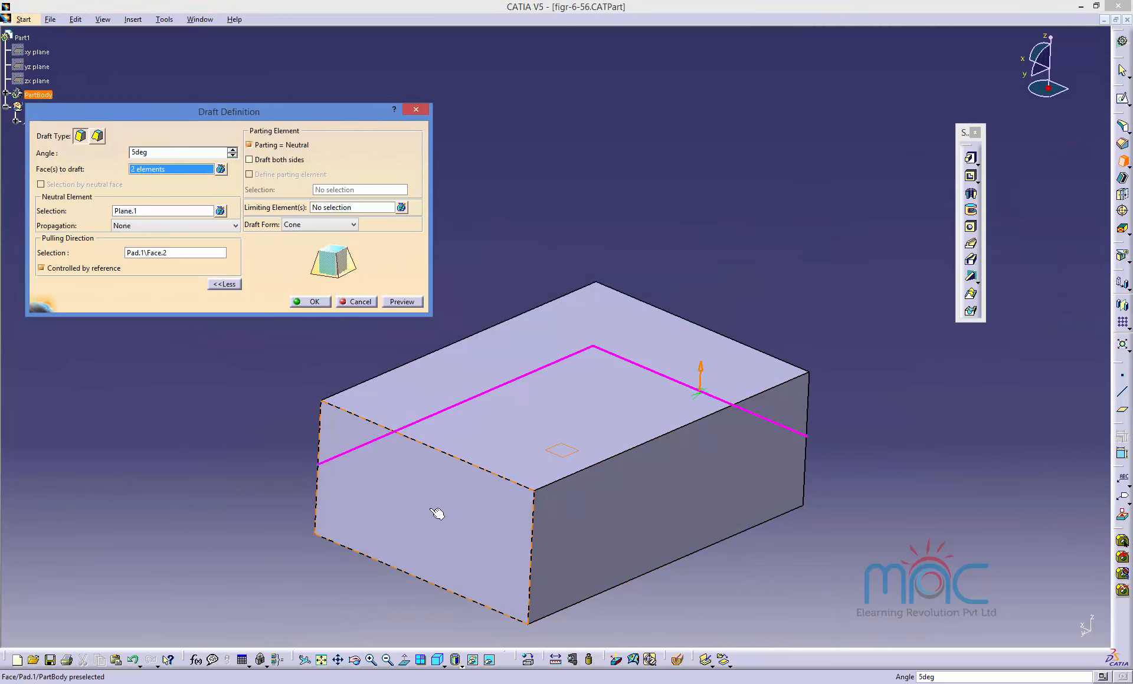
{"action": "left_click", "coordinate": [404, 301]}
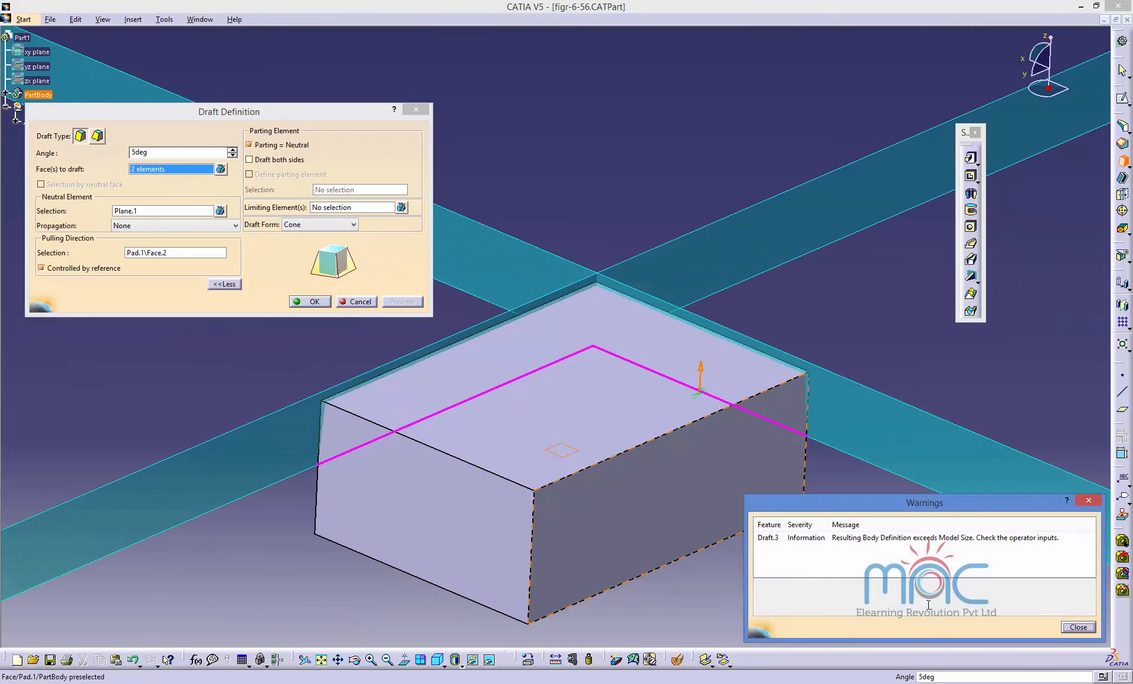
{"action": "left_click", "coordinate": [1066, 627]}
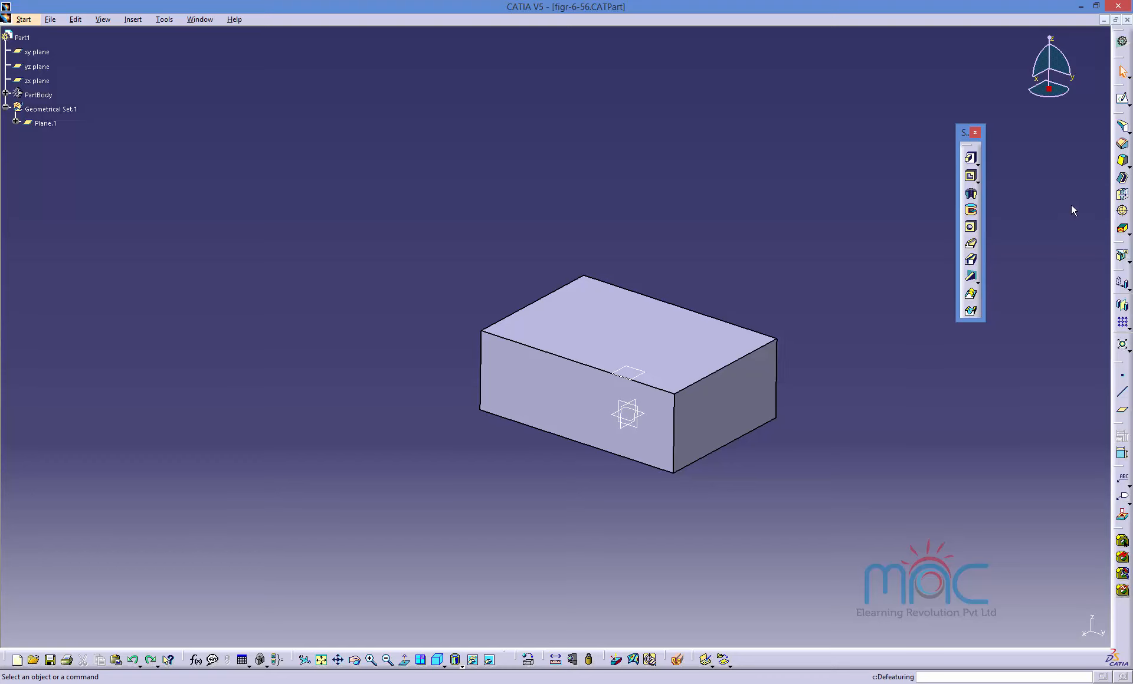
Start a draft on the block, selecting the front and right side faces to draft and Plane.1 as neutral element.
{"action": "left_click", "coordinate": [1122, 161]}
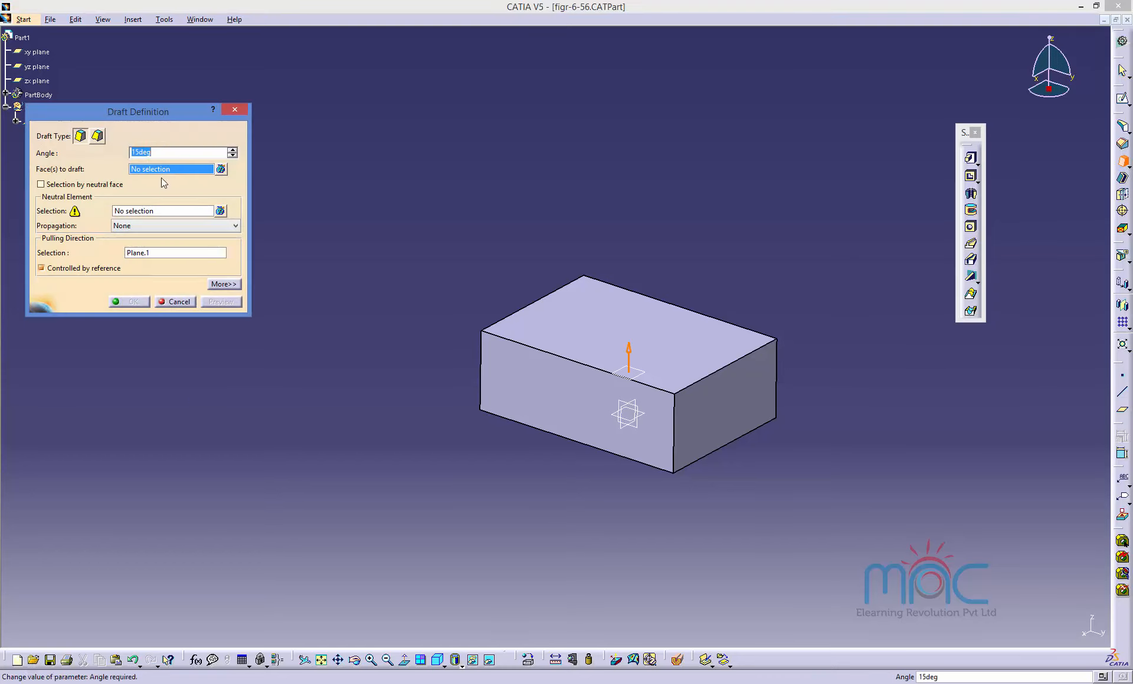
{"action": "left_click", "coordinate": [646, 422]}
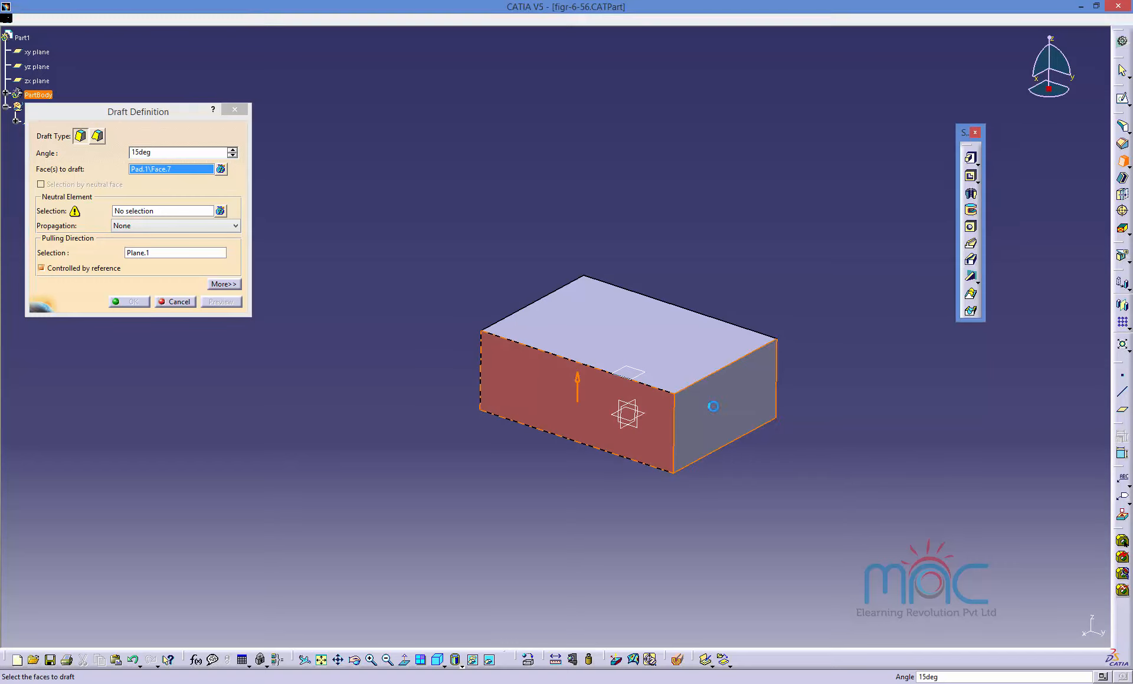
{"action": "left_click", "coordinate": [743, 401]}
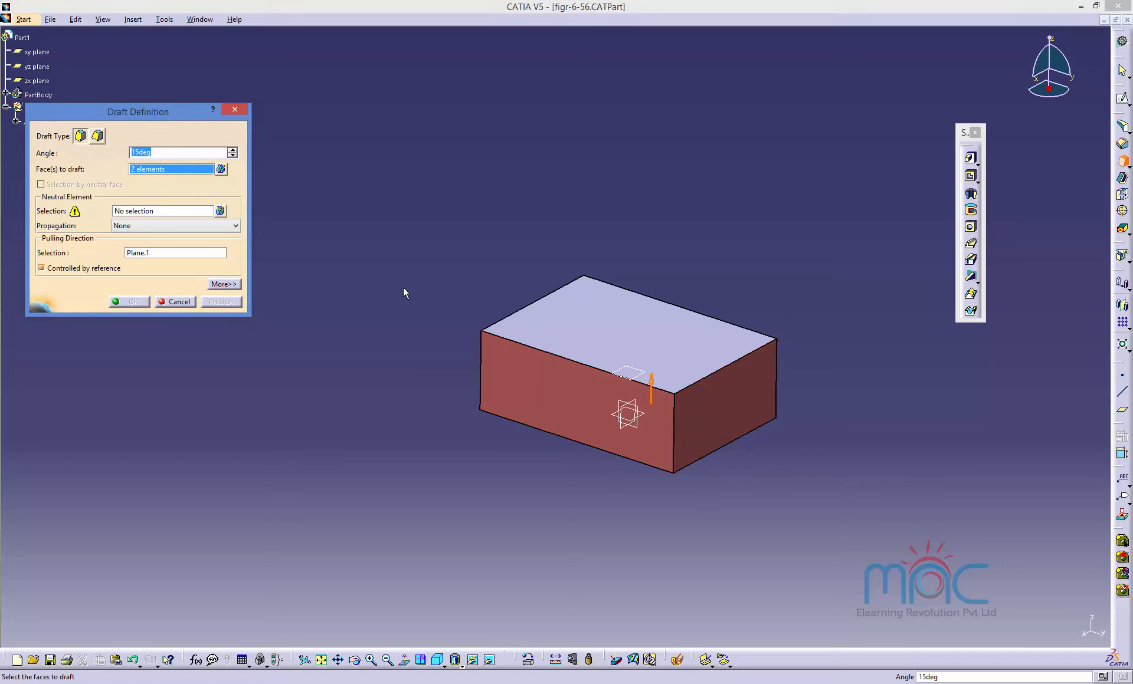
{"action": "left_click", "coordinate": [142, 215]}
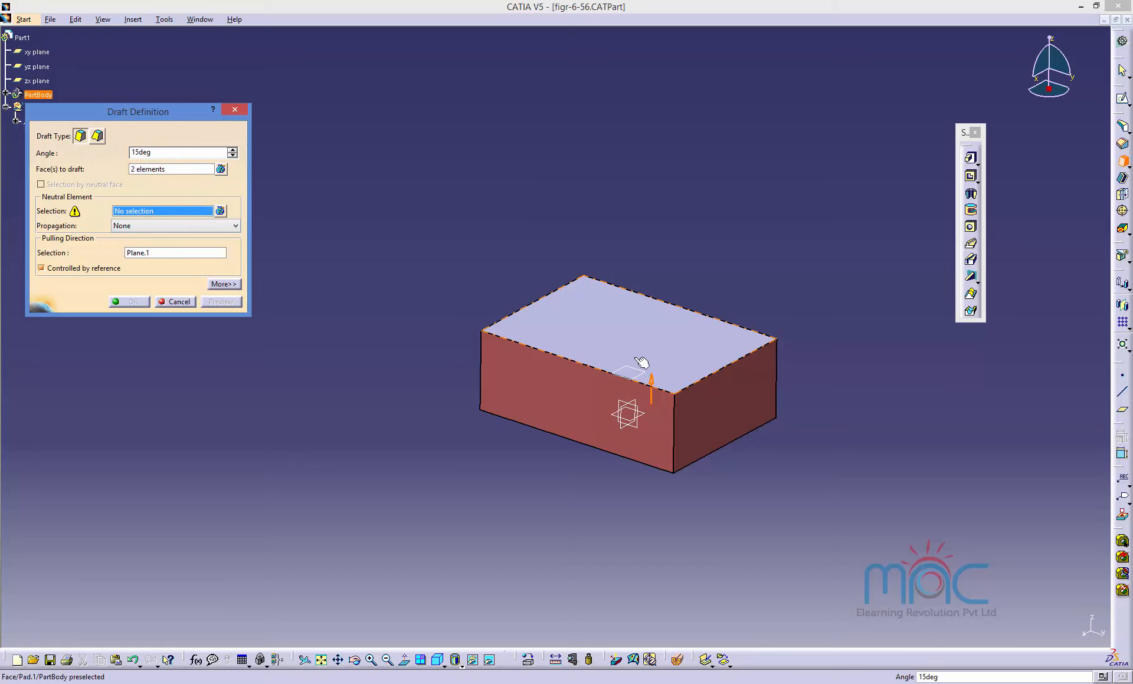
{"action": "left_click", "coordinate": [642, 376]}
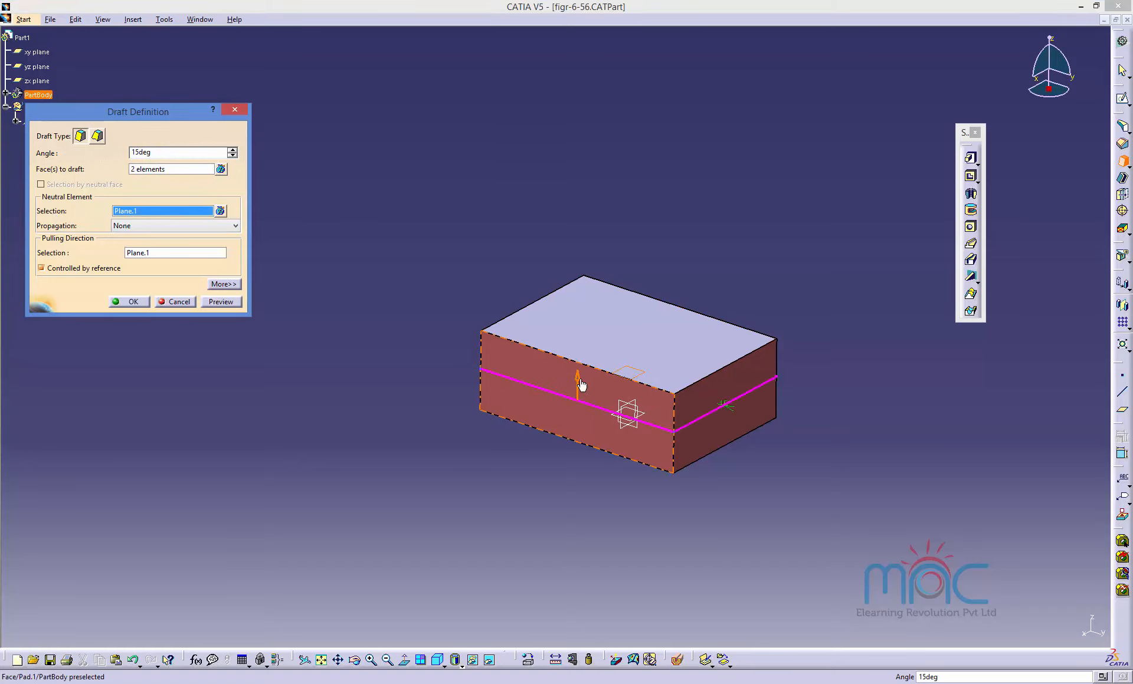
Release the pulling direction from the reference, enable the Parting = Neutral option and preview the draft.
{"action": "left_click", "coordinate": [42, 268]}
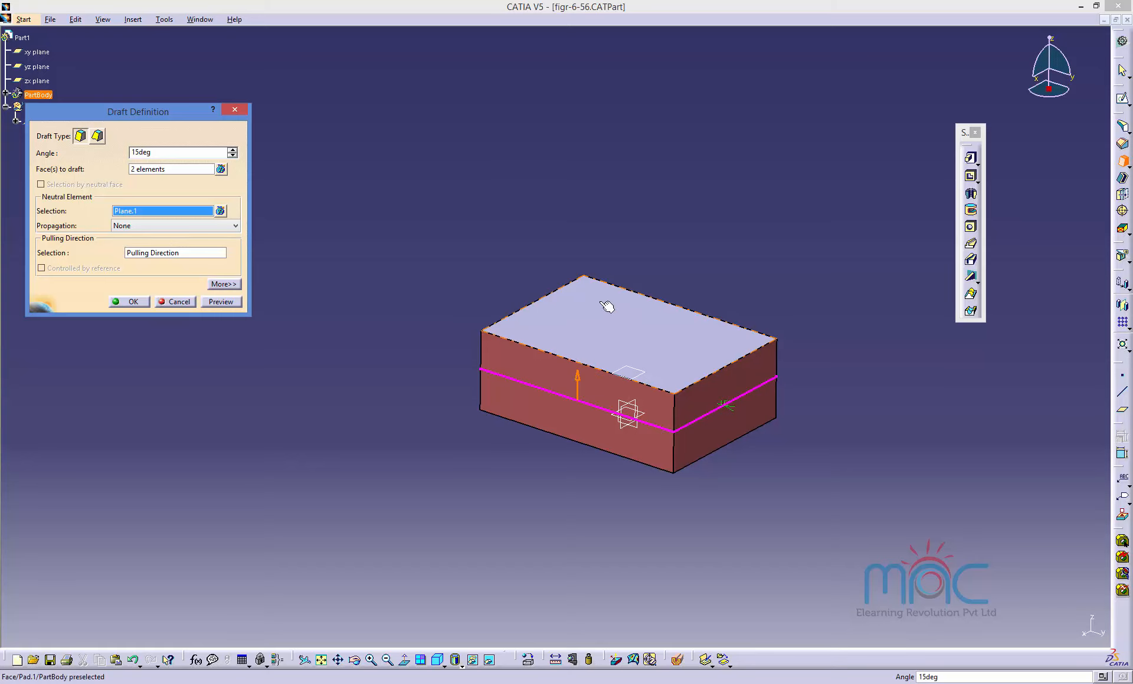
{"action": "left_click", "coordinate": [223, 284]}
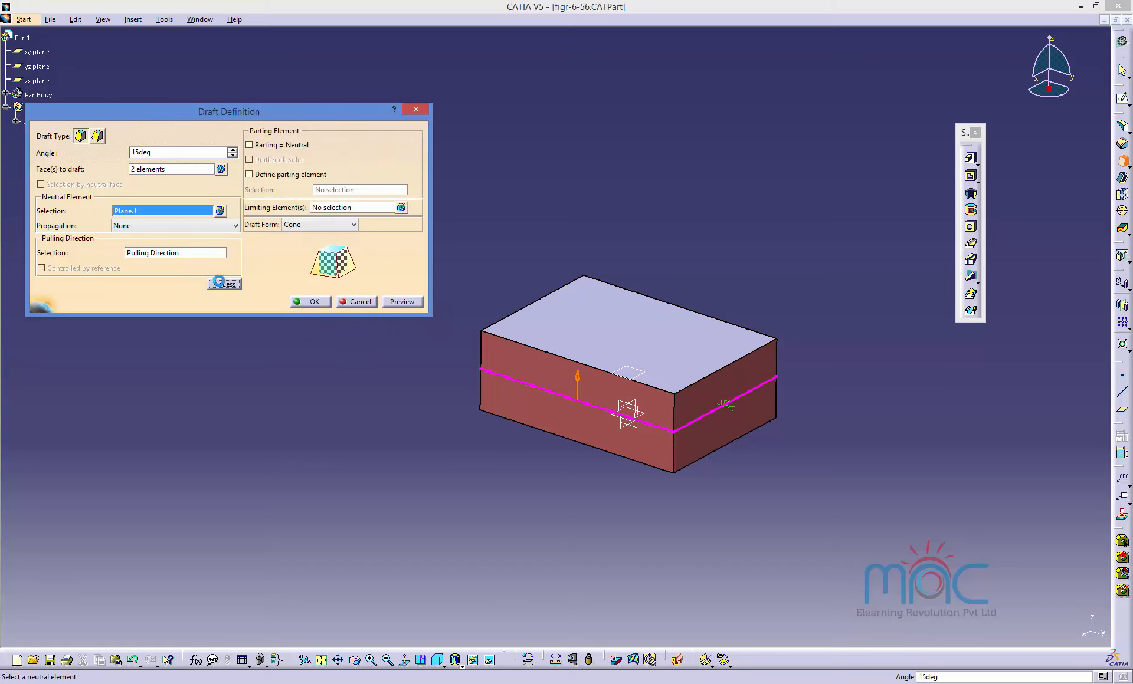
{"action": "left_click", "coordinate": [279, 146]}
{"action": "left_click", "coordinate": [401, 303]}
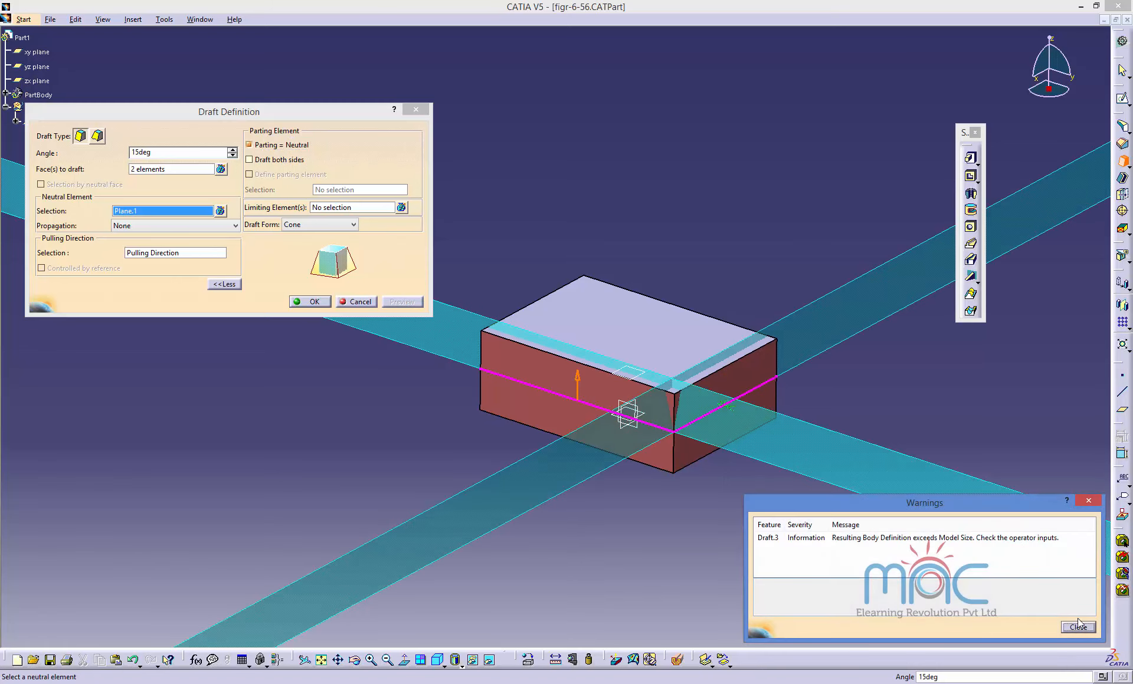
{"action": "left_click", "coordinate": [1077, 628]}
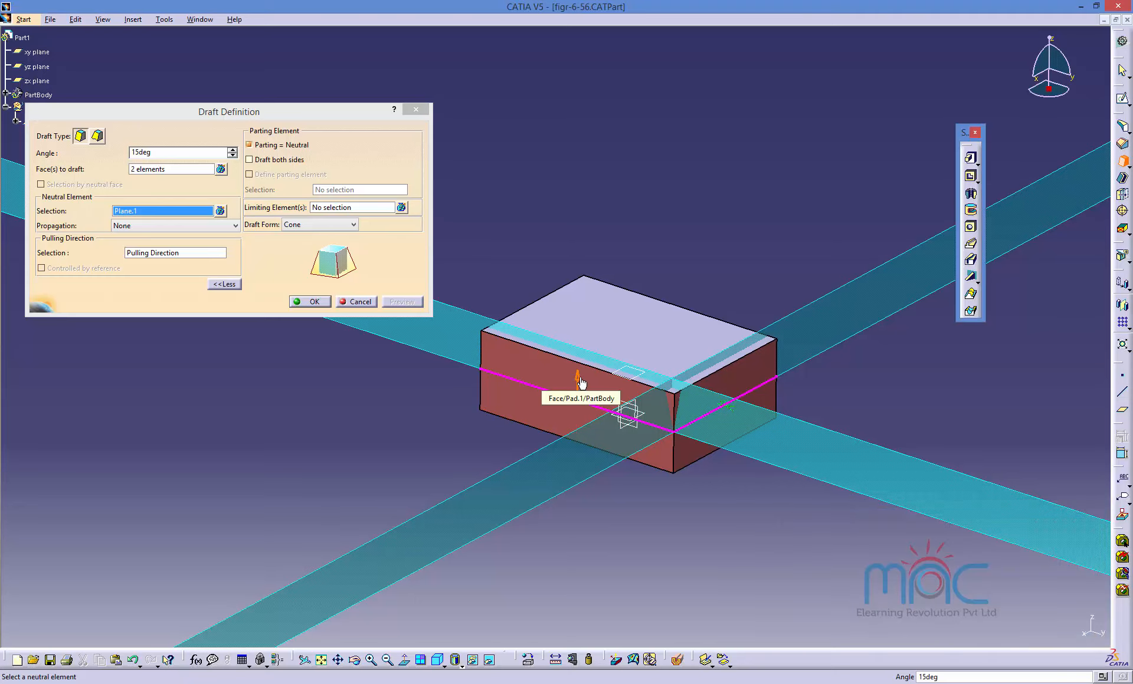
{"action": "left_click", "coordinate": [401, 302]}
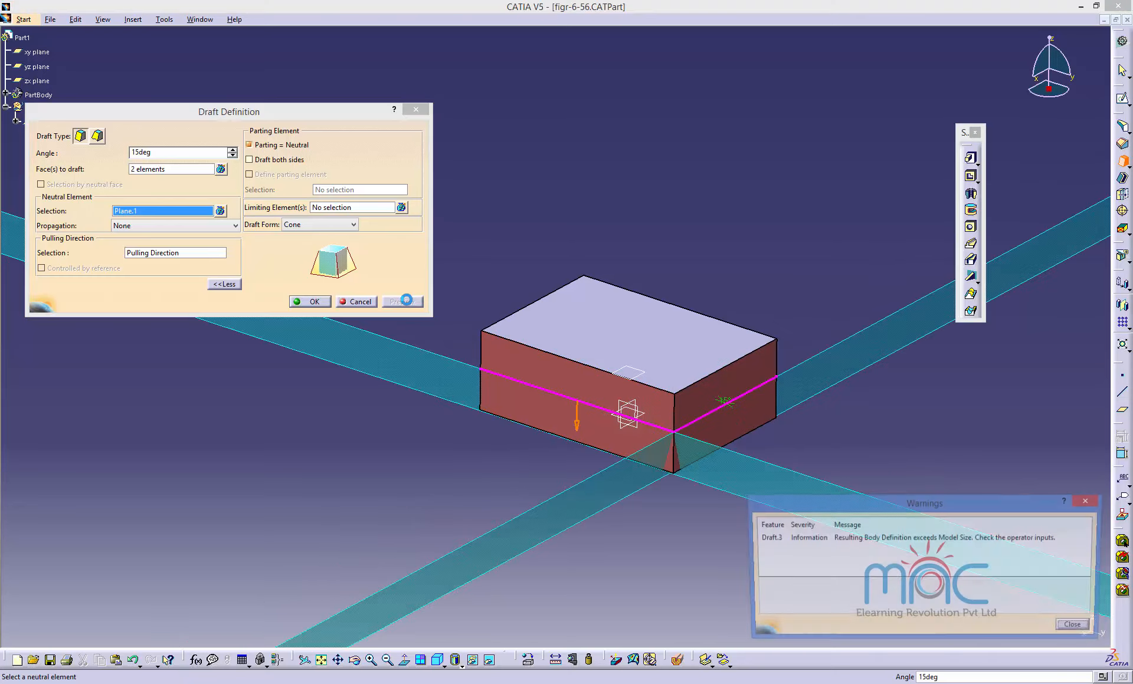
{"action": "left_click", "coordinate": [1077, 629]}
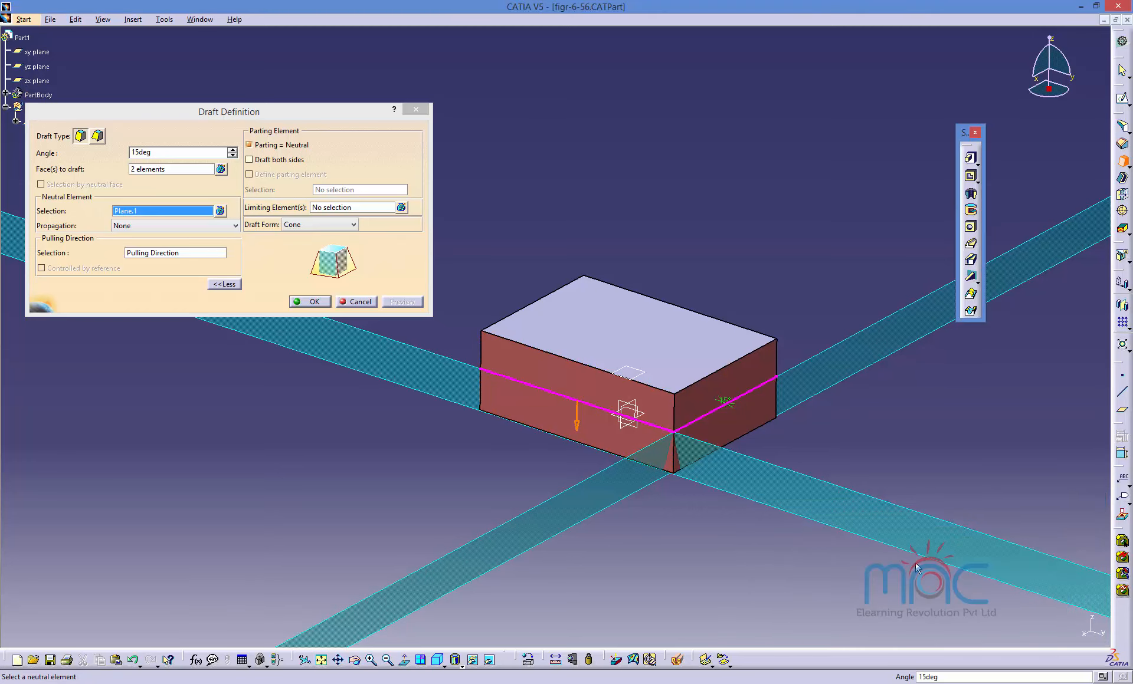
Set Plane.1 as the reference-controlled pulling direction, preview and apply the draft.
{"action": "left_click", "coordinate": [135, 216]}
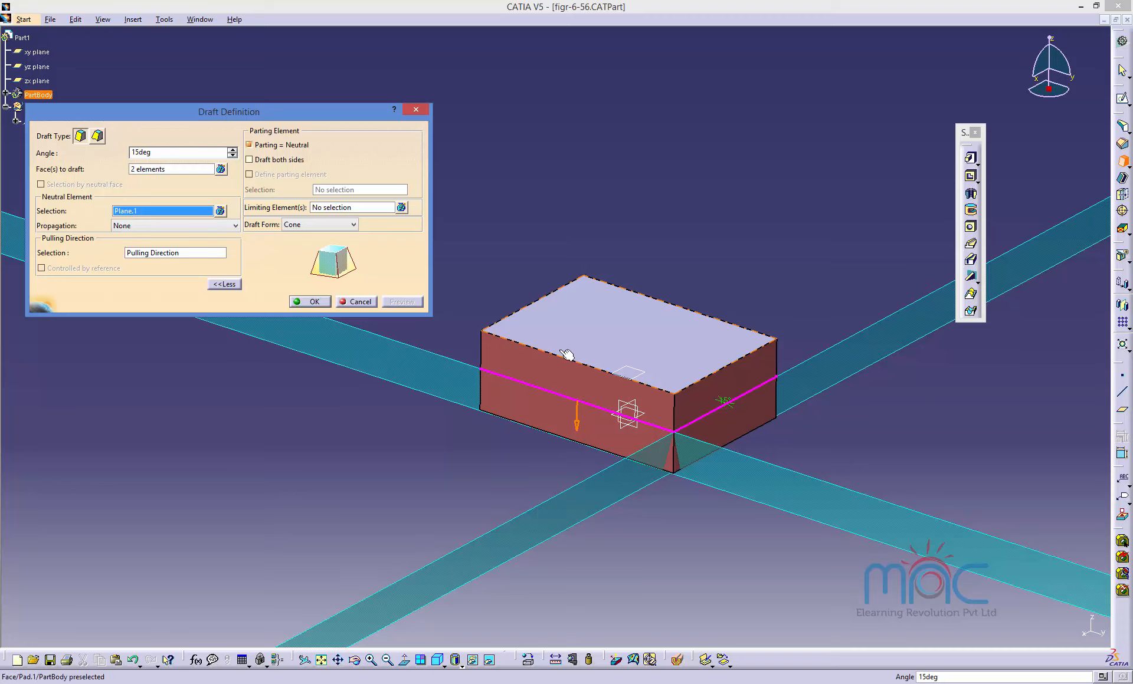
{"action": "left_click", "coordinate": [635, 371]}
{"action": "left_click", "coordinate": [639, 373]}
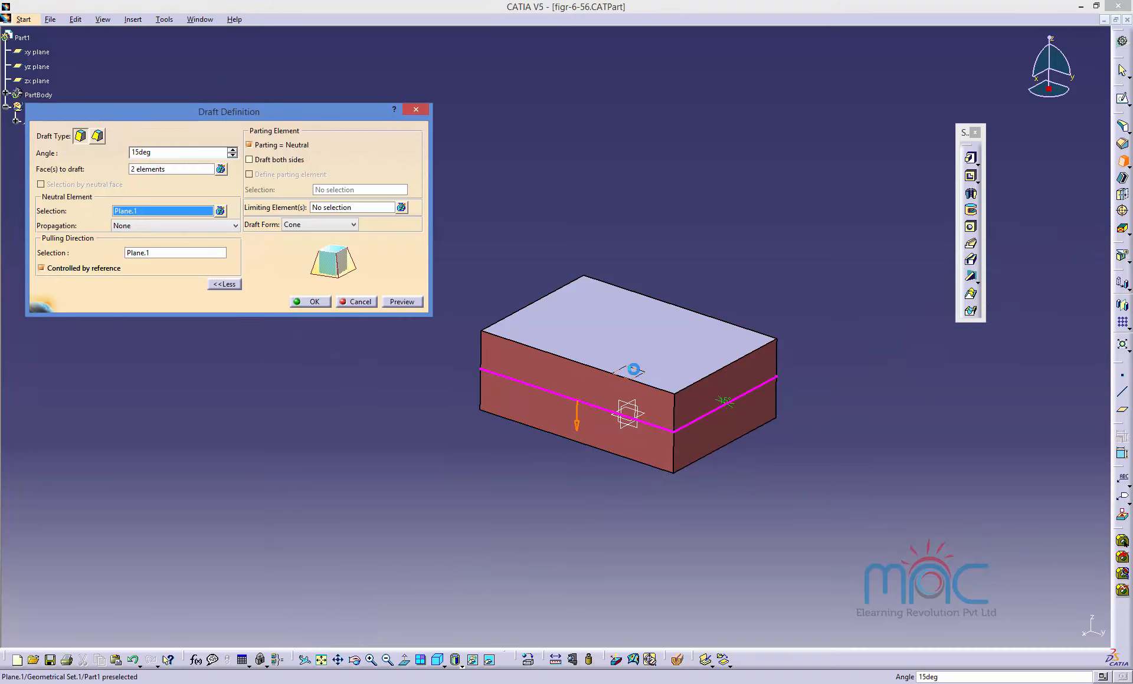
{"action": "left_click", "coordinate": [410, 305]}
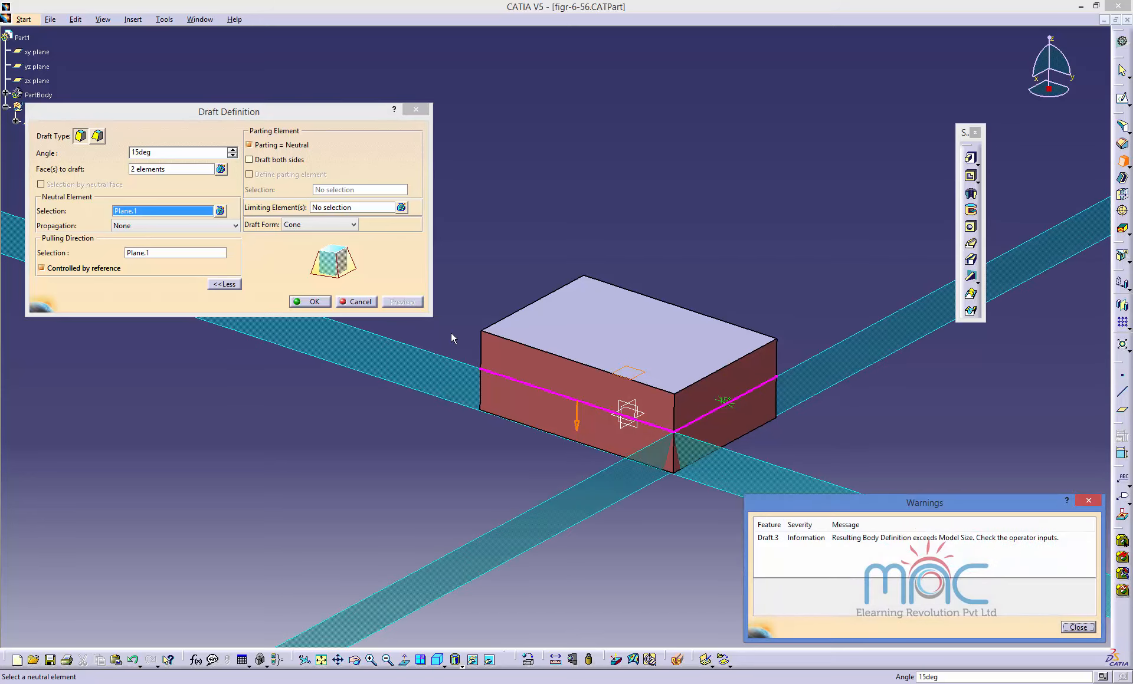
{"action": "left_click", "coordinate": [1078, 627]}
{"action": "left_click", "coordinate": [310, 302]}
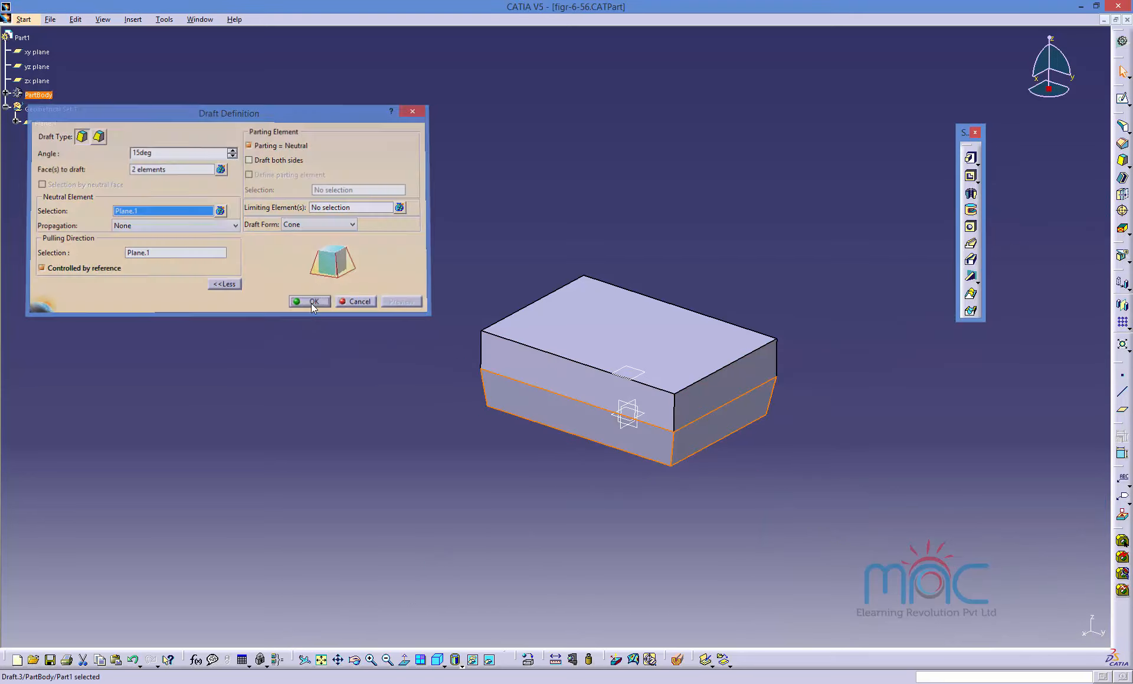
Edit the draft to enable Draft both sides, preview it and apply the change.
{"action": "left_click", "coordinate": [455, 448]}
{"action": "middle_click_drag", "start_coordinate": [648, 471], "coordinate": [596, 391]}
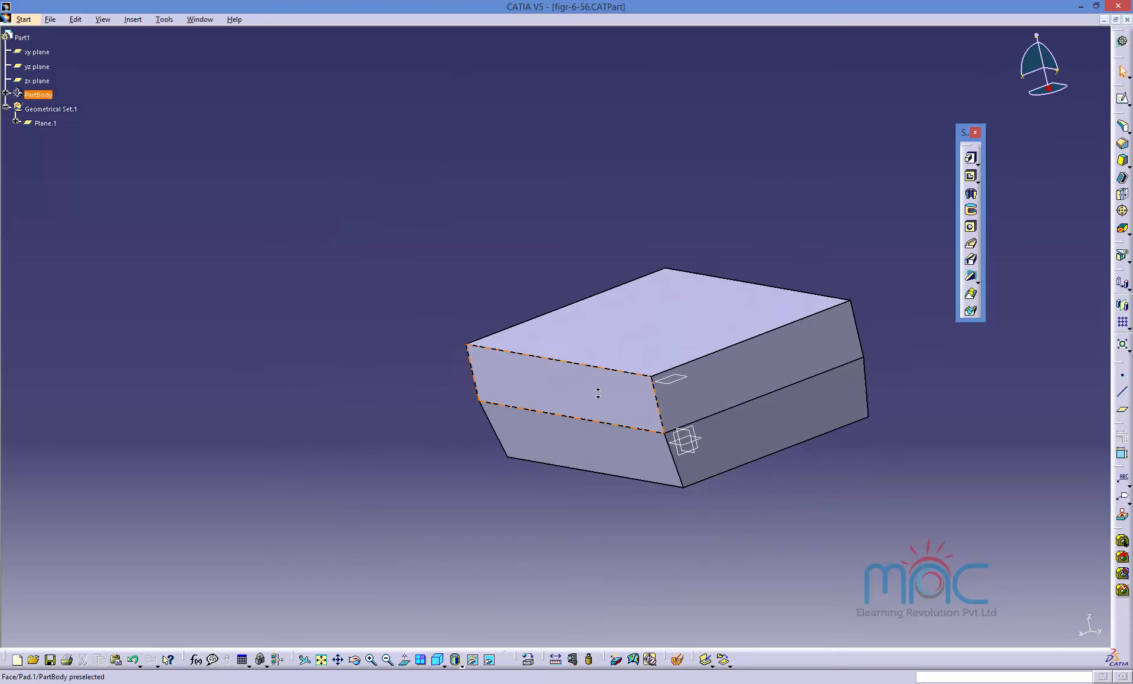
{"action": "double_click", "coordinate": [591, 454]}
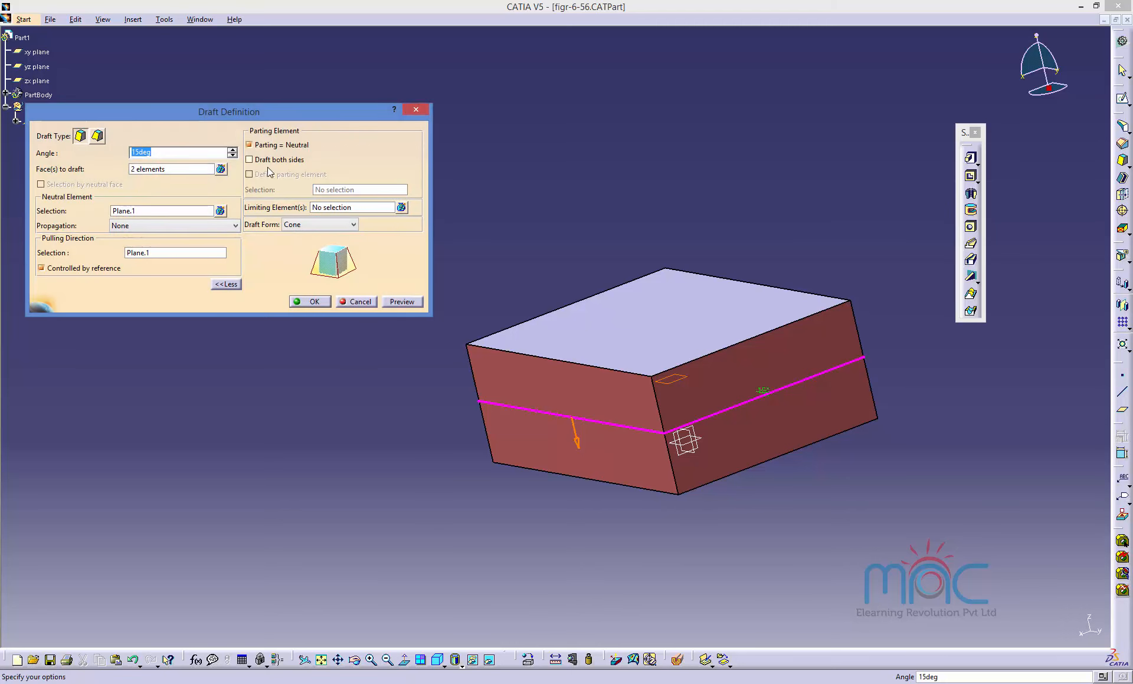
{"action": "left_click", "coordinate": [269, 161]}
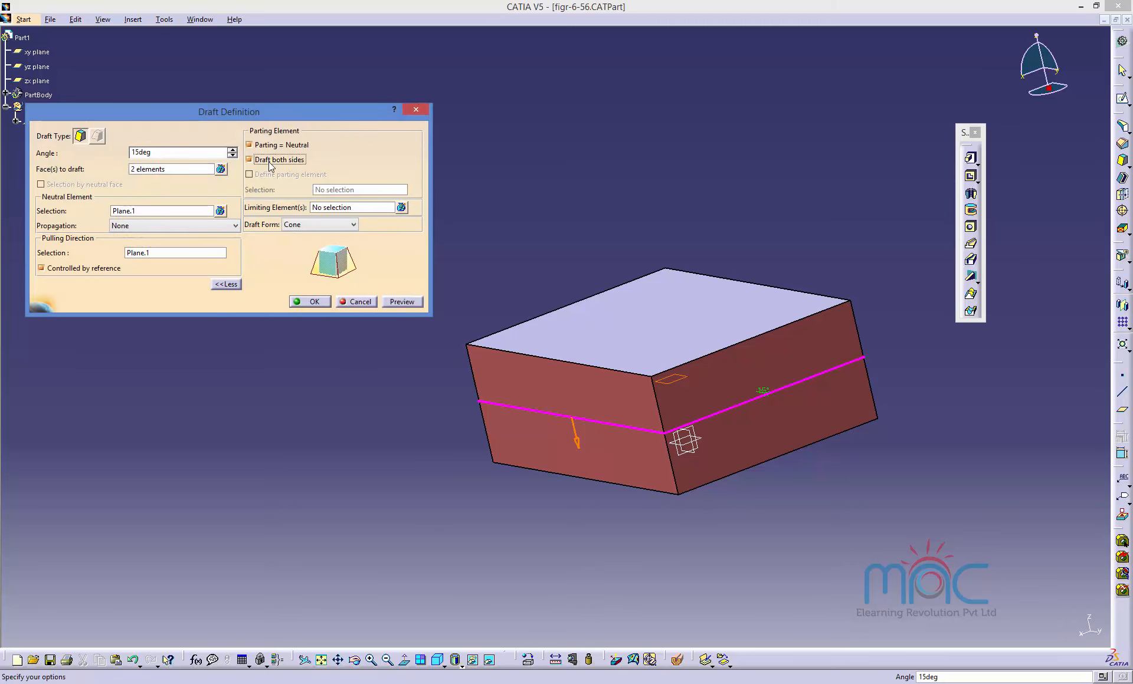
{"action": "left_click", "coordinate": [403, 302]}
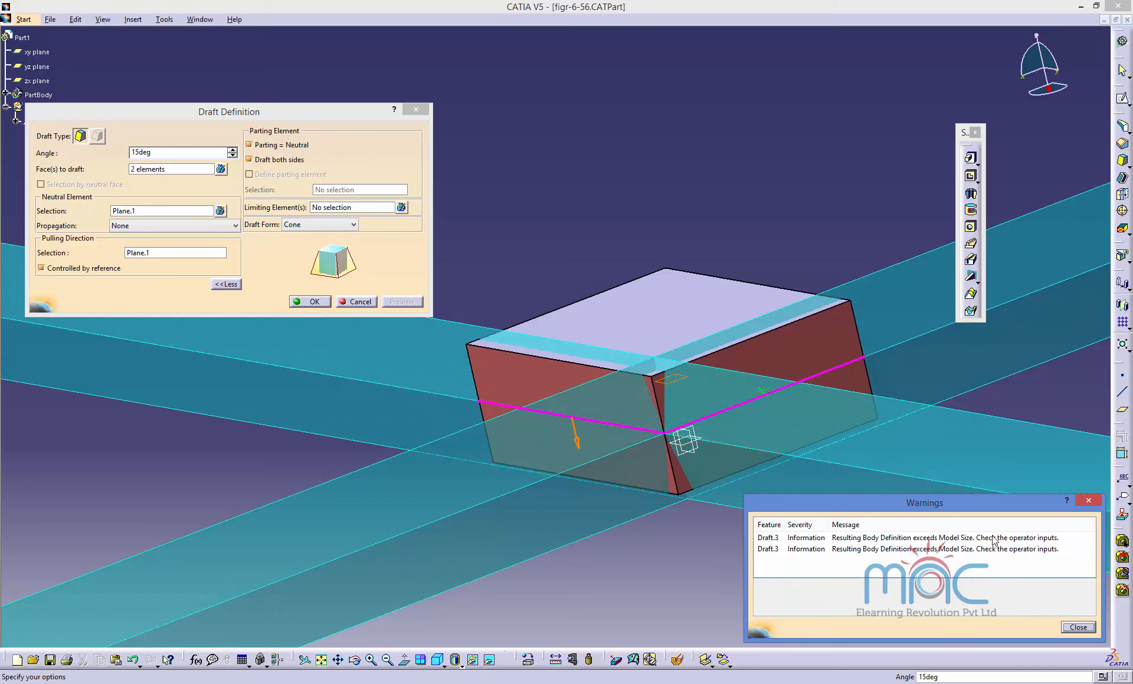
{"action": "left_click", "coordinate": [1077, 628]}
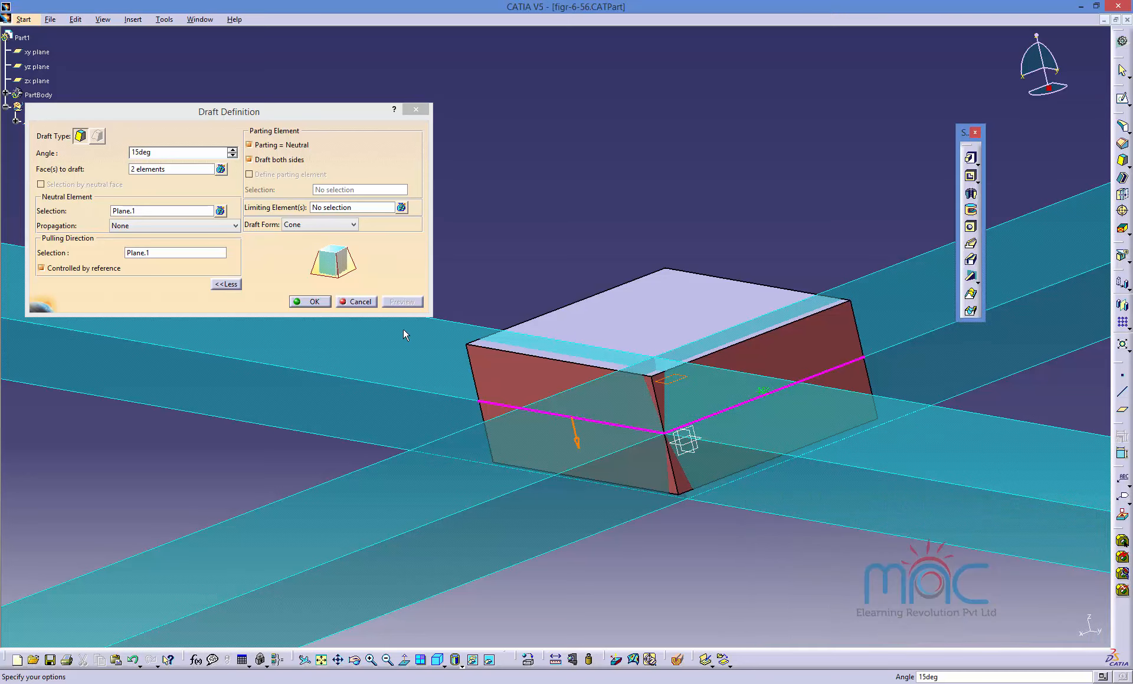
{"action": "left_click", "coordinate": [317, 304]}
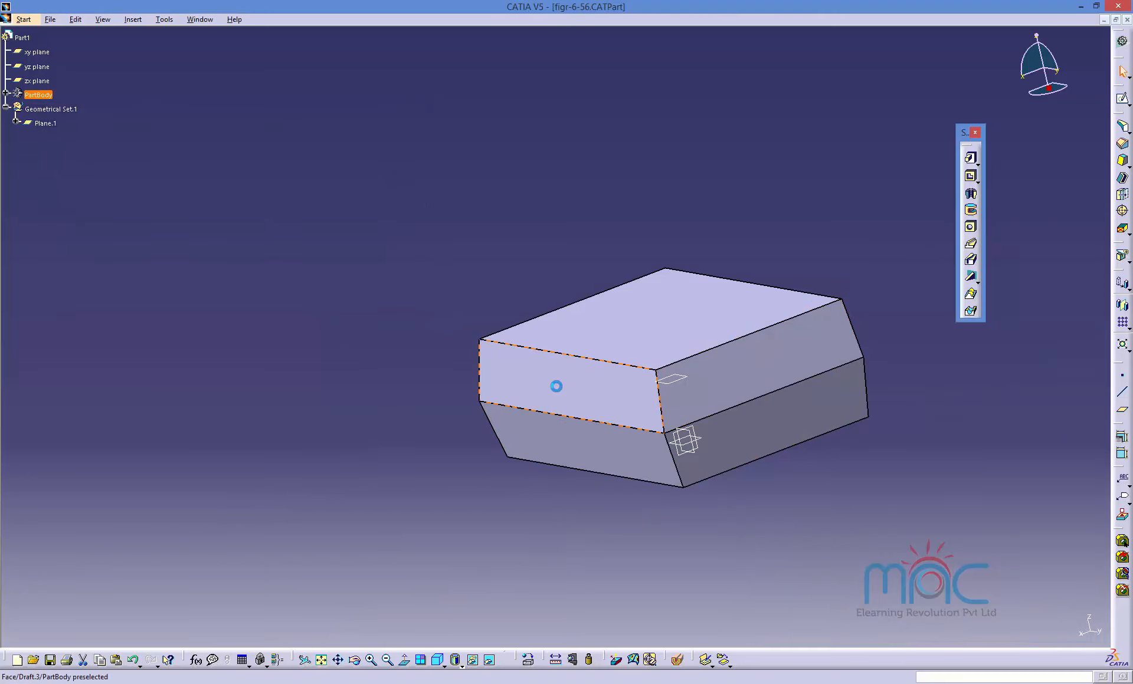
Edit the draft, set its angle to 20deg, preview and apply.
{"action": "double_click", "coordinate": [557, 387]}
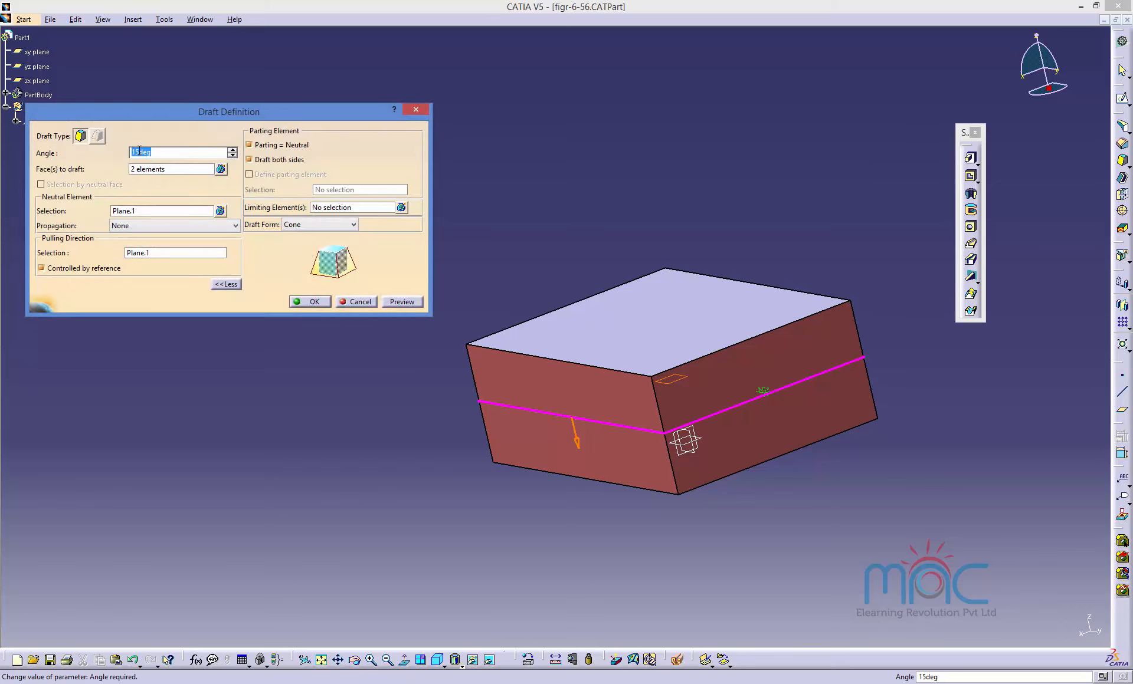
{"action": "left_click", "coordinate": [140, 151]}
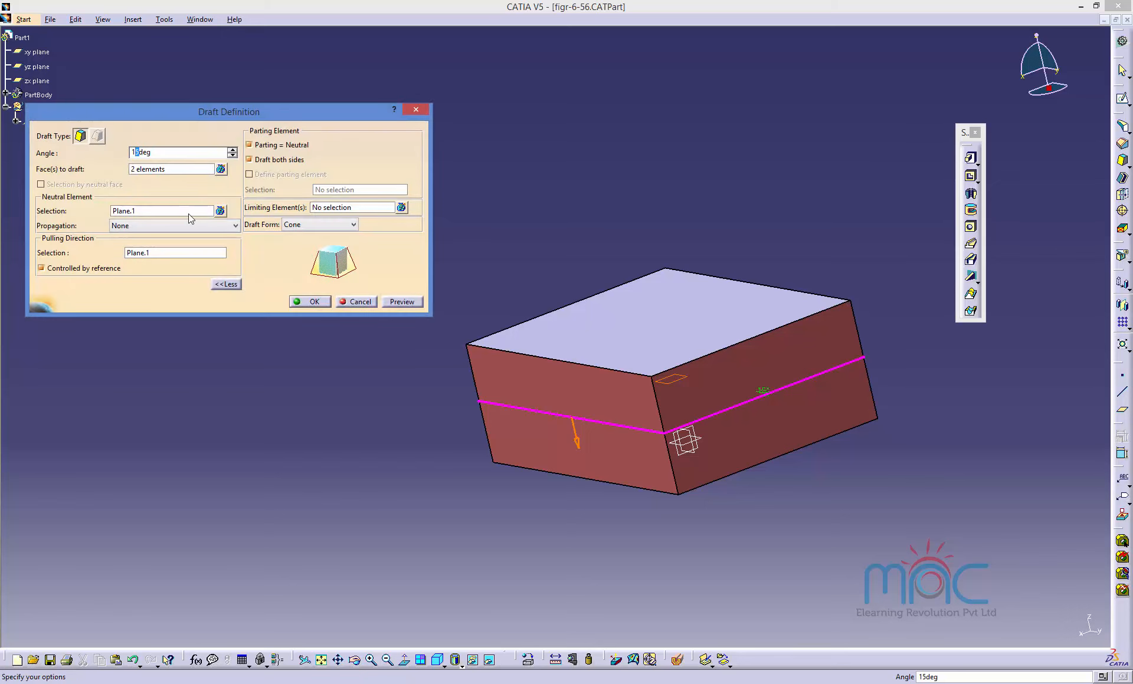
{"action": "key", "text": "BackSpace"}
{"action": "key", "text": "BackSpace"}
{"action": "type", "text": "20"}
{"action": "left_click", "coordinate": [401, 302]}
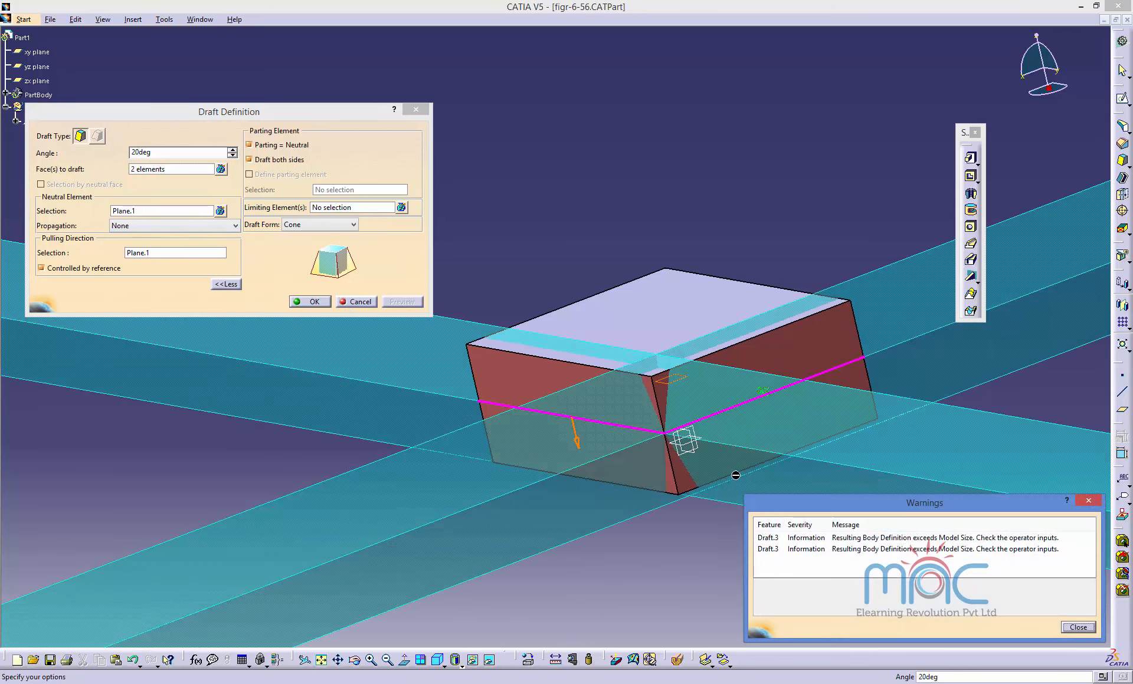
{"action": "left_click", "coordinate": [1079, 629]}
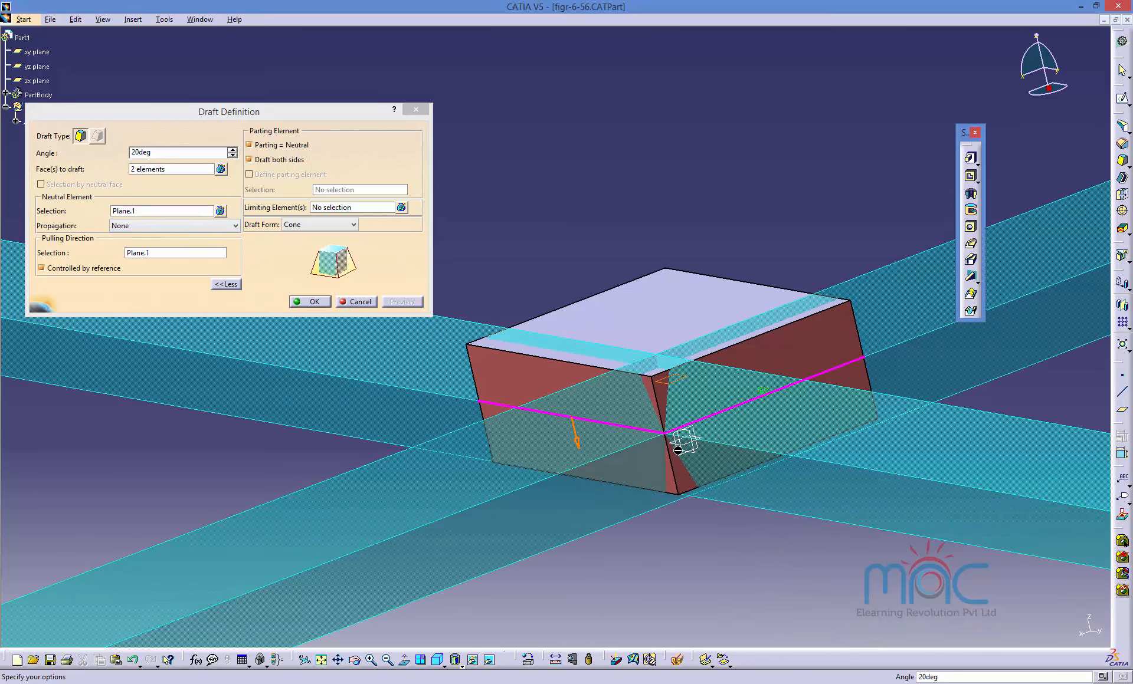
{"action": "left_click", "coordinate": [310, 301]}
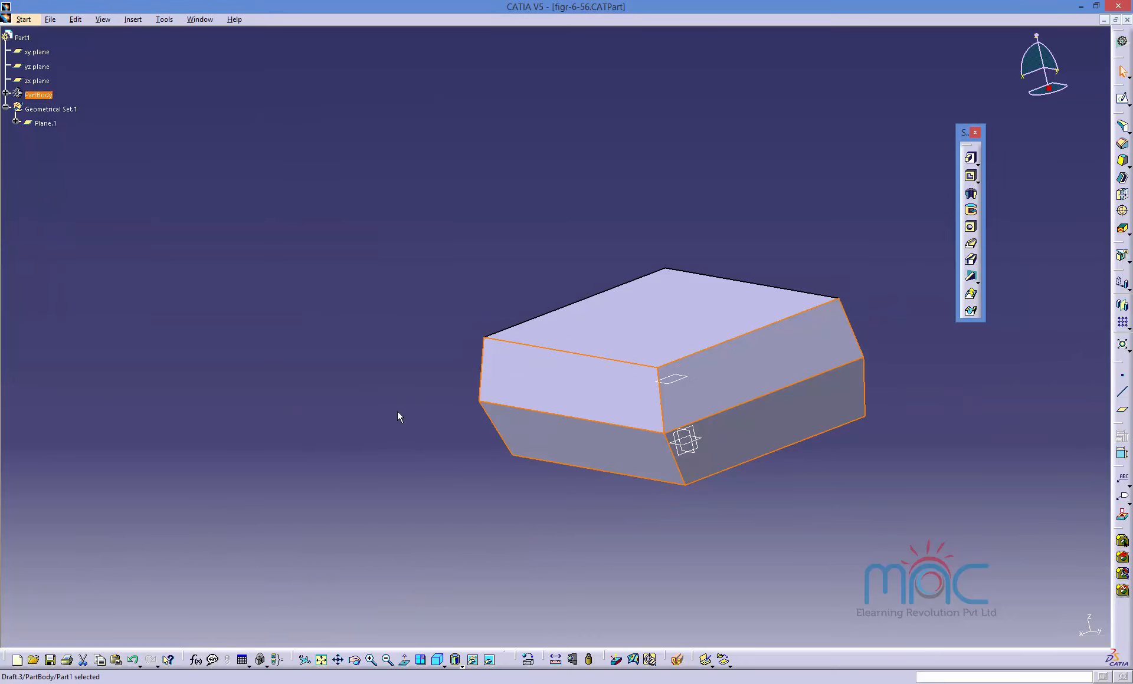
Switch to the figr-6-60.CATPart window.
{"action": "middle_click_drag", "start_coordinate": [621, 511], "coordinate": [599, 471]}
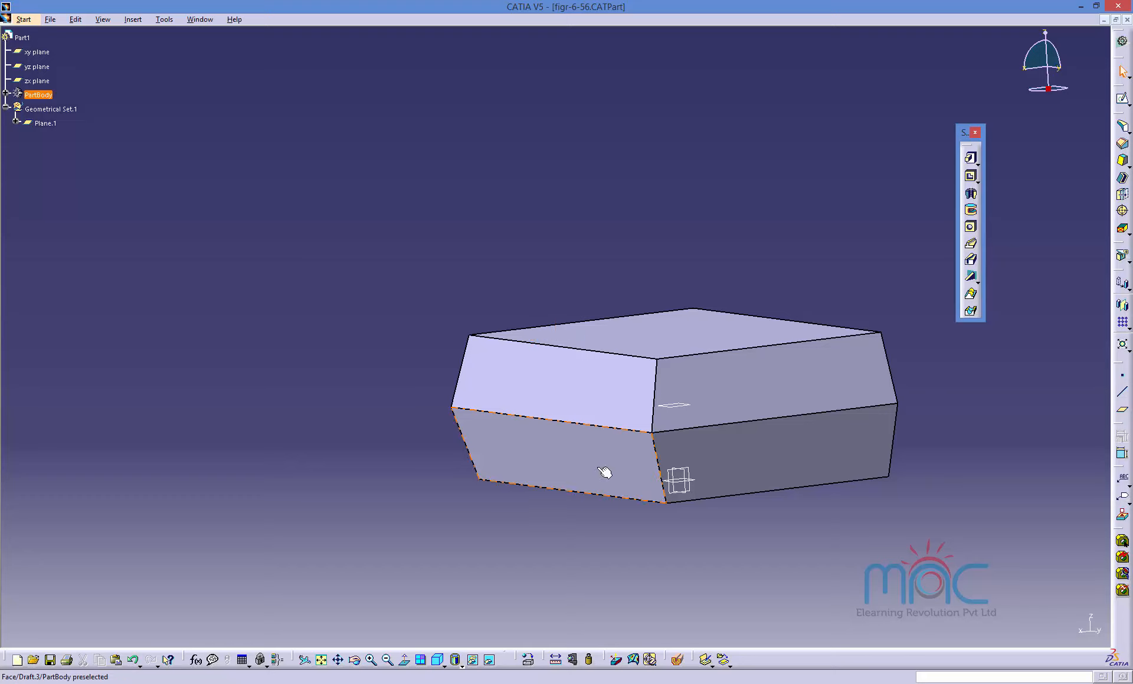
{"action": "middle_click_drag", "start_coordinate": [476, 349], "coordinate": [627, 407]}
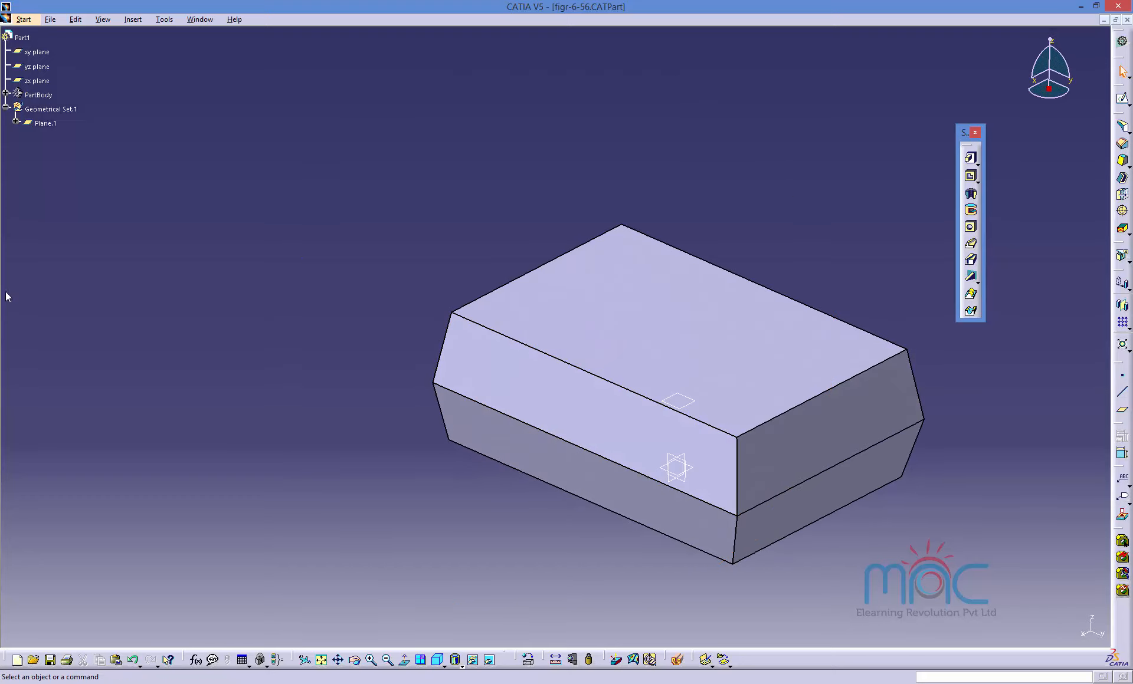
{"action": "left_click", "coordinate": [202, 21]}
{"action": "left_click", "coordinate": [170, 112]}
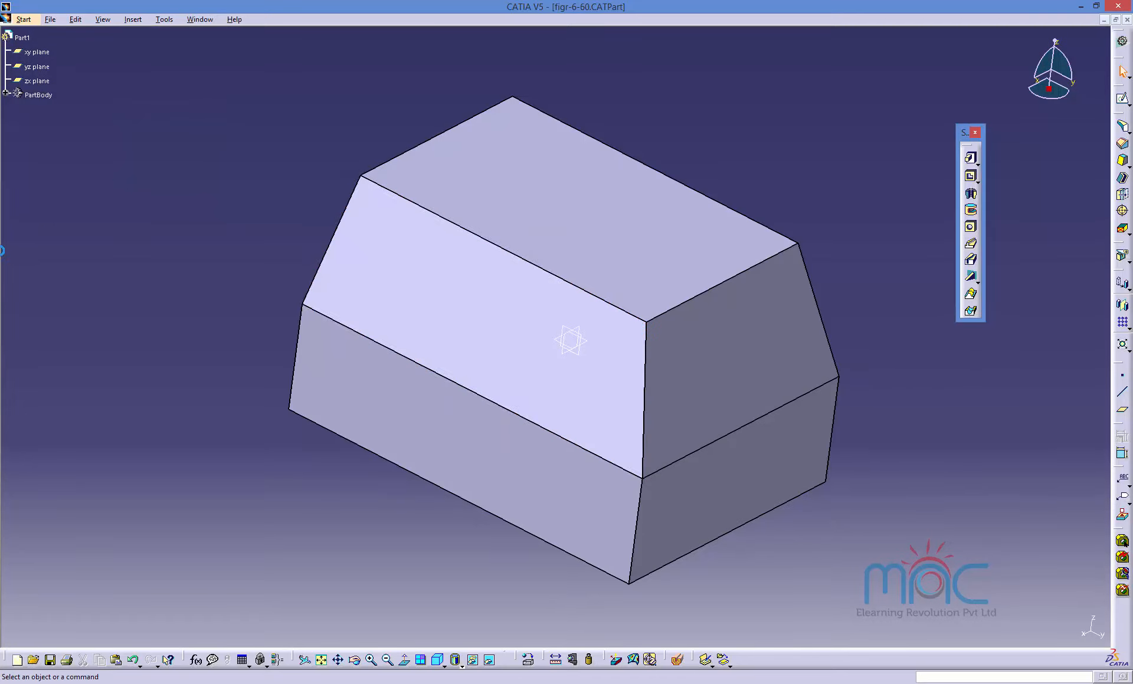
Edit the block's draft, choosing the XY plane as neutral element and reversing the pulling direction, then apply.
{"action": "middle_click_drag", "start_coordinate": [627, 384], "coordinate": [540, 333]}
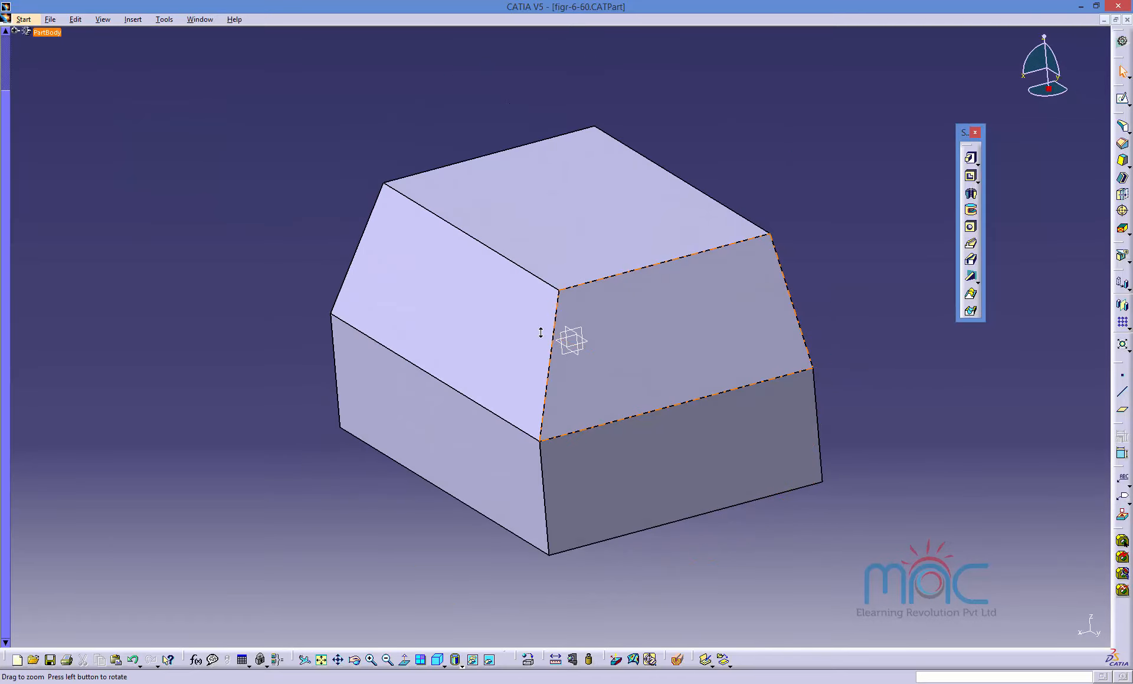
{"action": "double_click", "coordinate": [657, 336]}
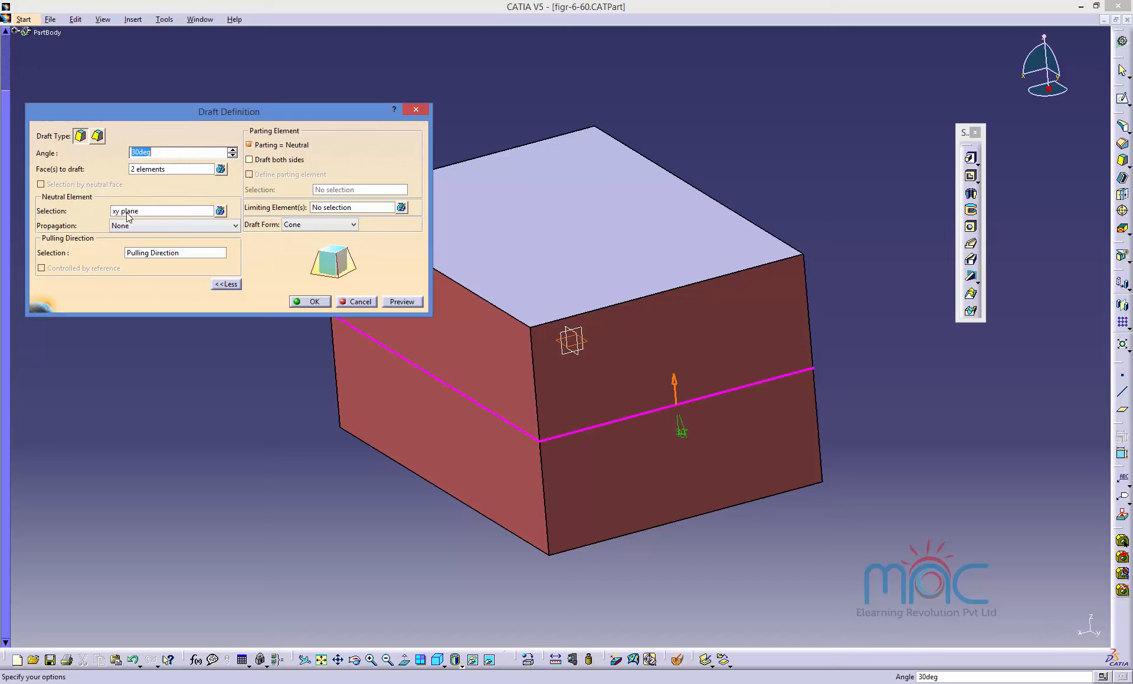
{"action": "left_click", "coordinate": [127, 212]}
{"action": "right_click", "coordinate": [128, 216]}
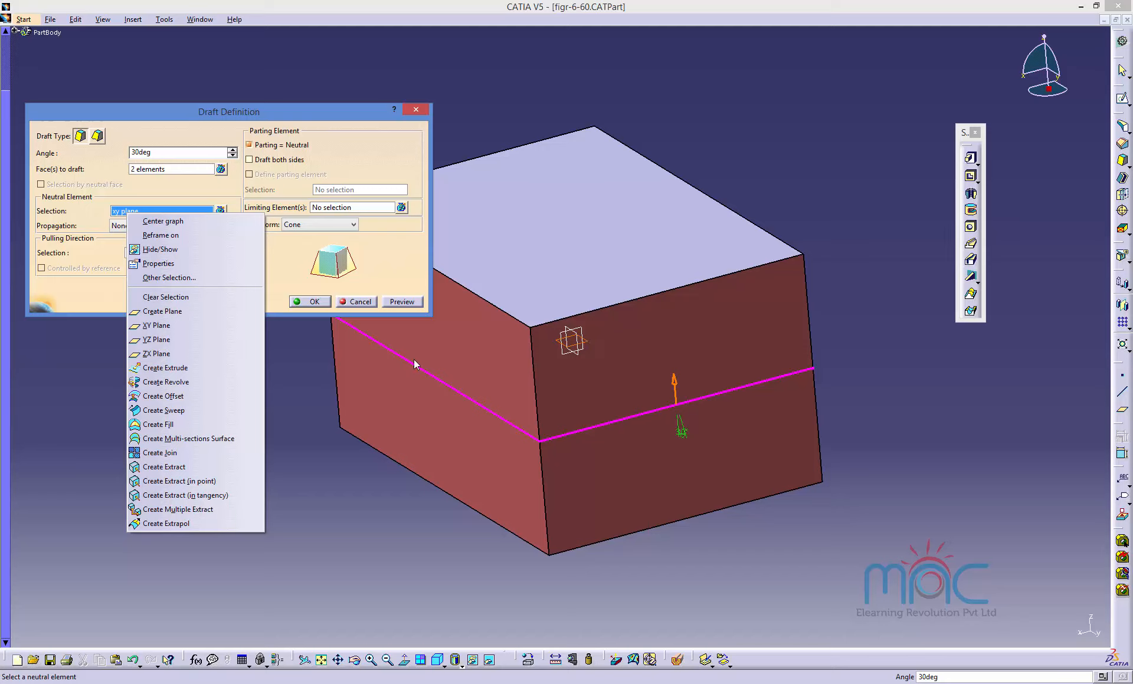
{"action": "left_click", "coordinate": [151, 329]}
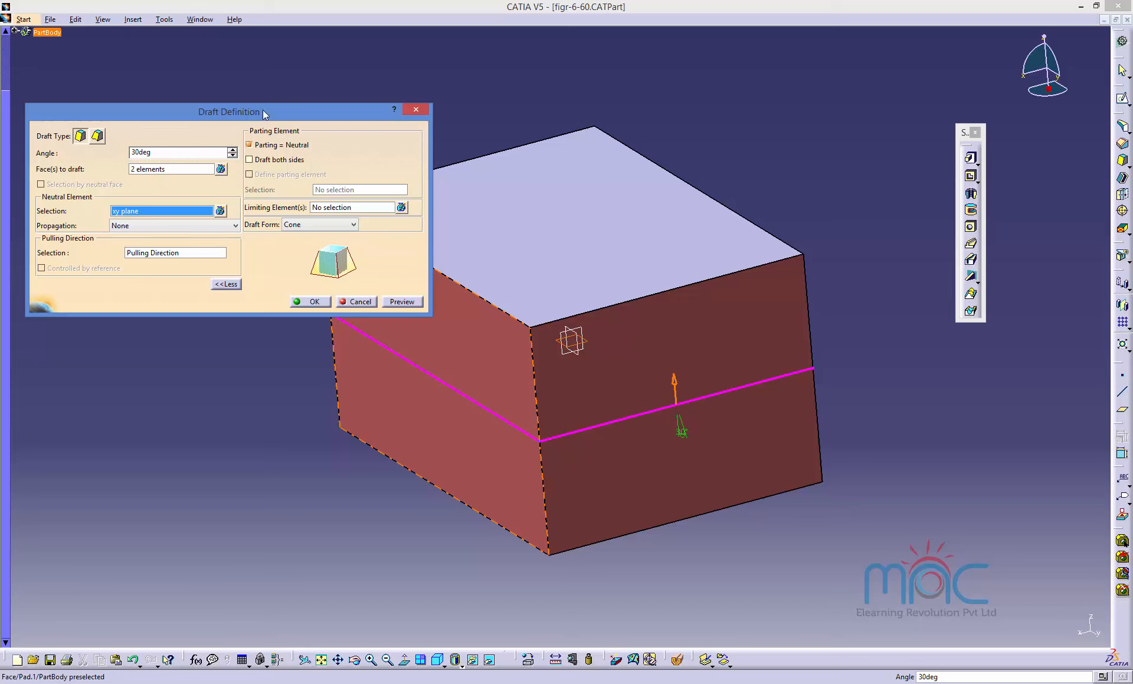
{"action": "left_click_drag", "start_coordinate": [263, 114], "coordinate": [332, 371]}
{"action": "left_click", "coordinate": [675, 382]}
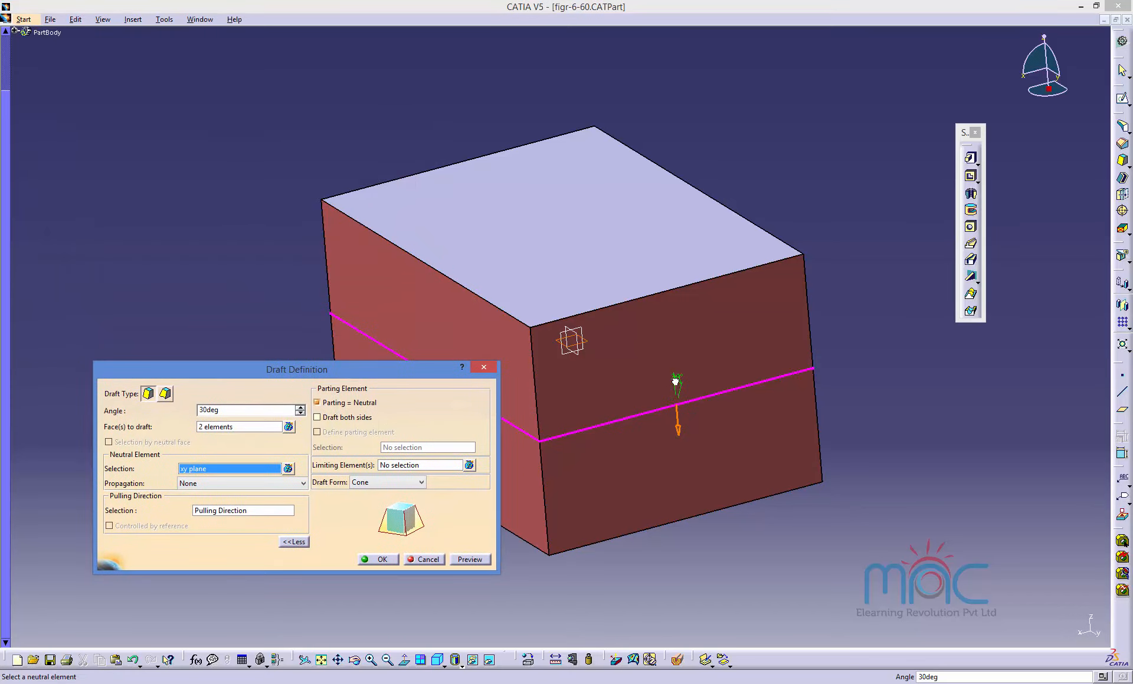
{"action": "left_click", "coordinate": [377, 560]}
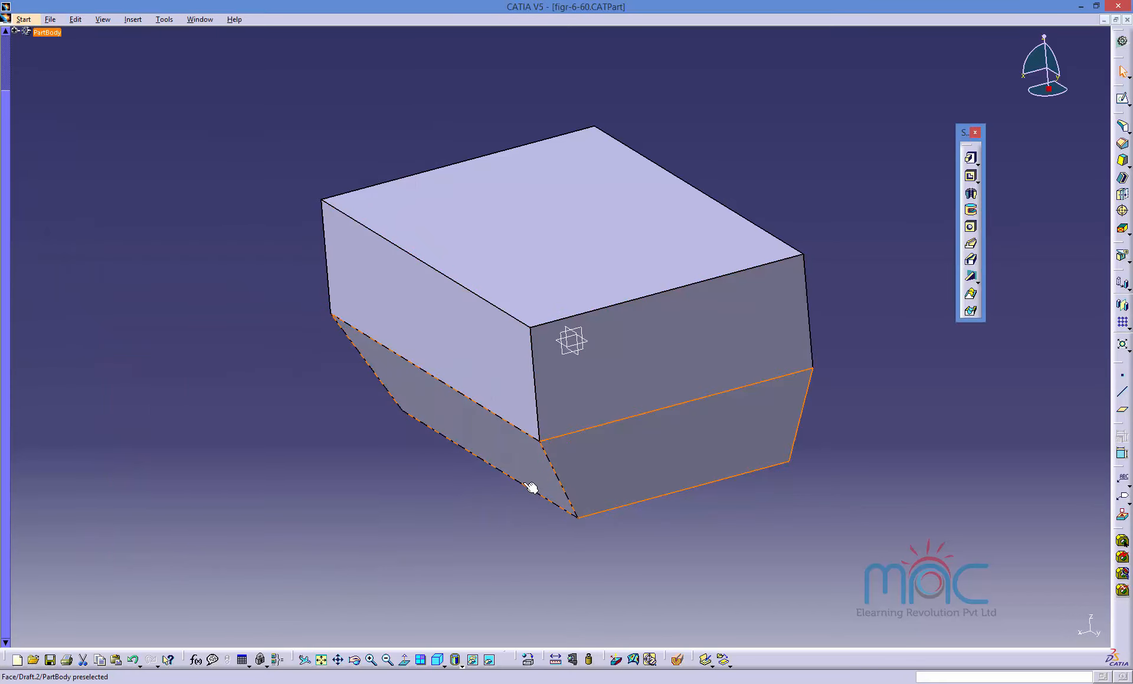
Edit the draft, reverse its pulling direction and apply the change.
{"action": "double_click", "coordinate": [515, 457]}
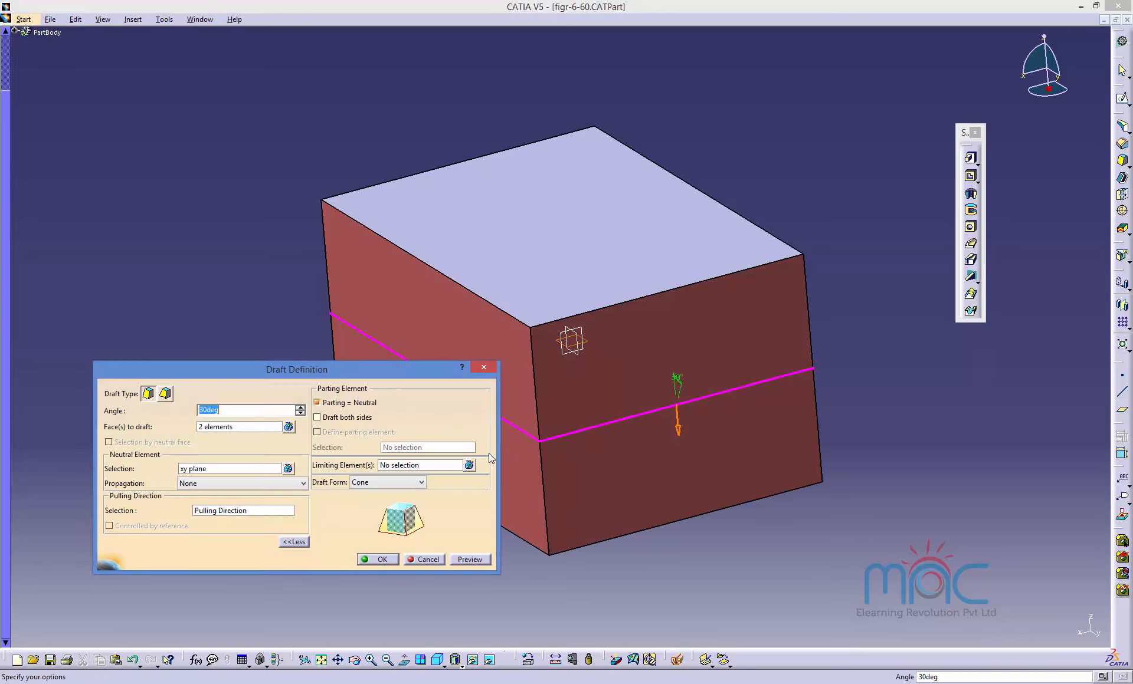
{"action": "left_click", "coordinate": [678, 428]}
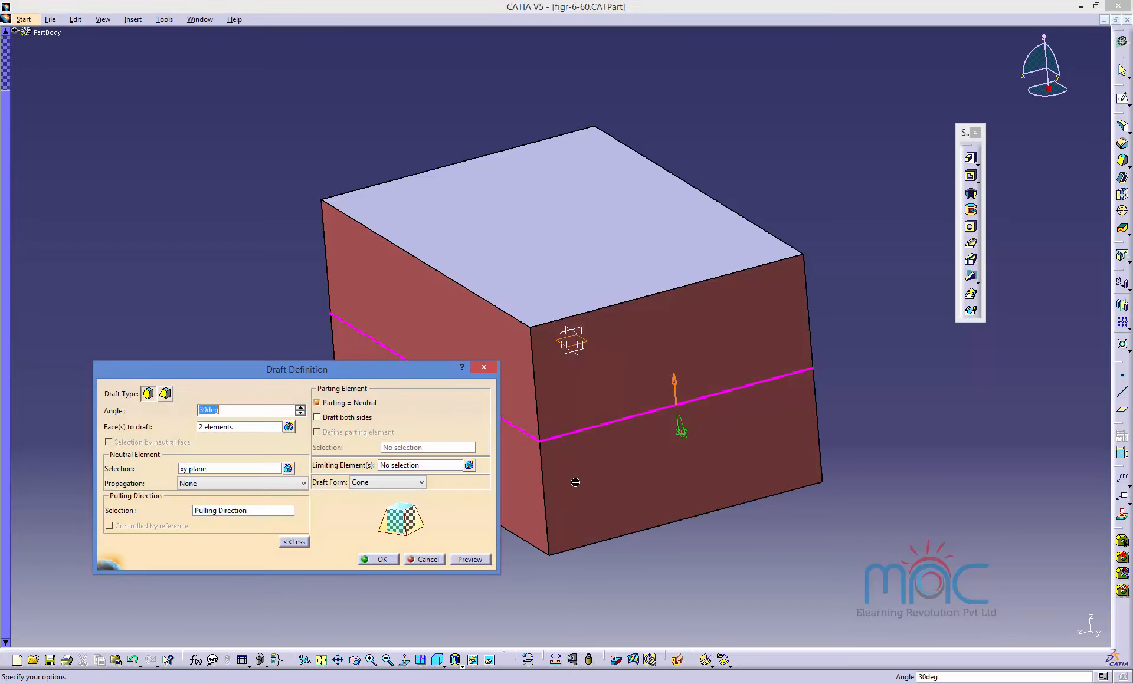
{"action": "left_click", "coordinate": [365, 563]}
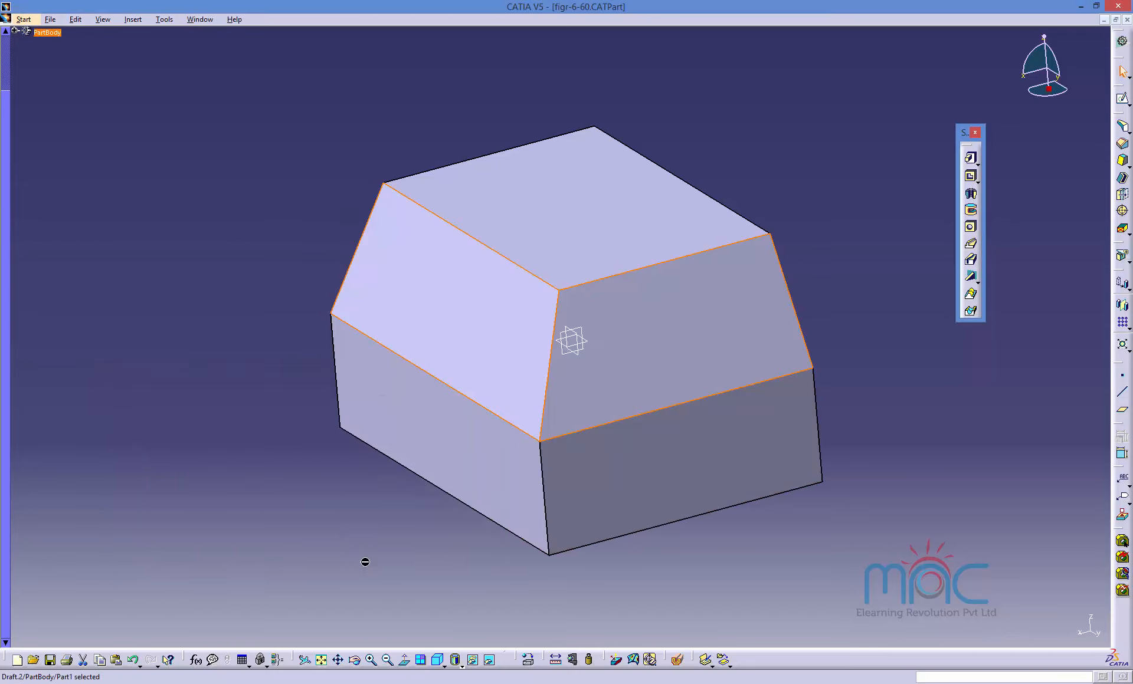
Edit the draft, add the two remaining side faces to the faces to draft, preview, dismiss the warning and apply.
{"action": "double_click", "coordinate": [493, 375]}
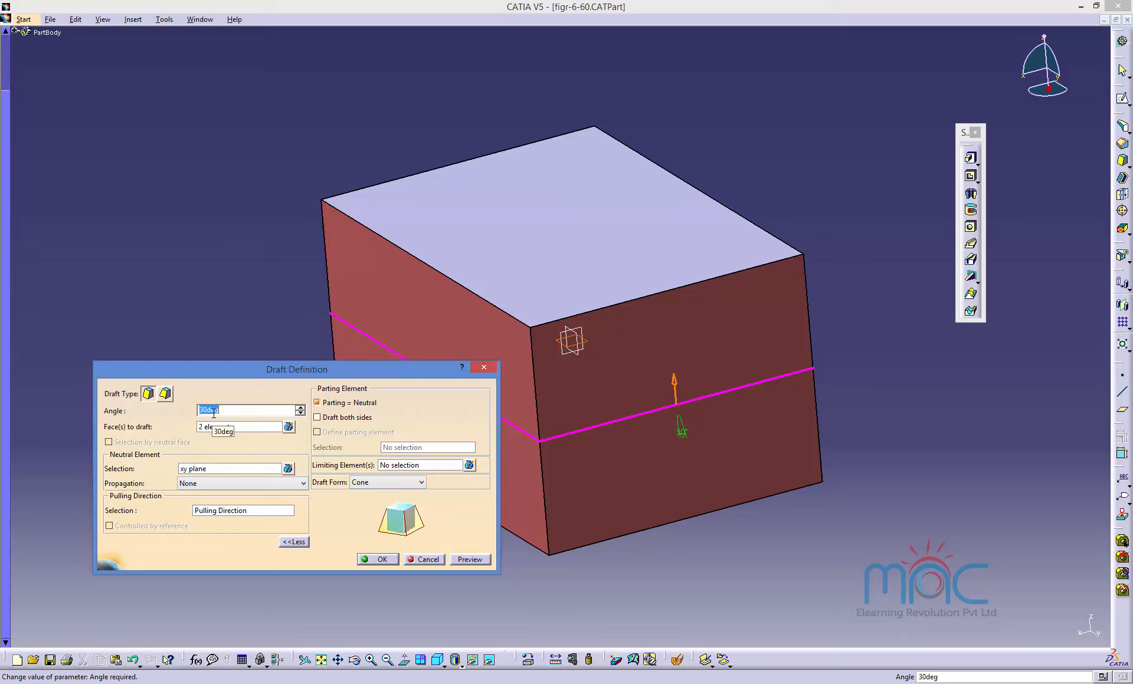
{"action": "left_click", "coordinate": [206, 432]}
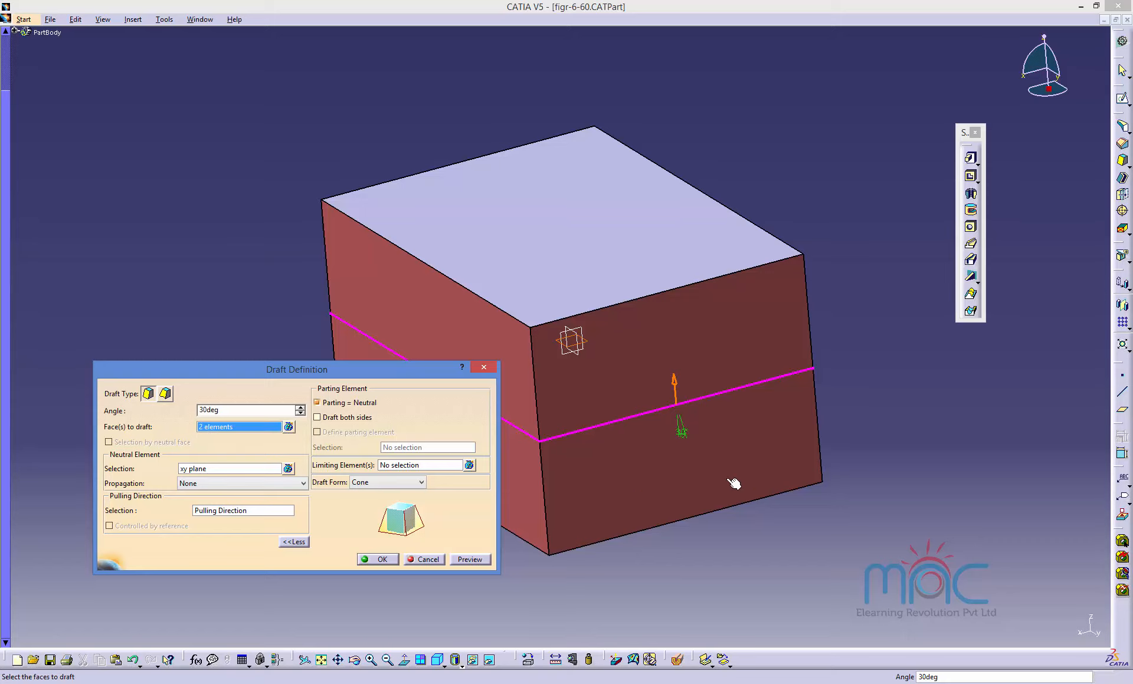
{"action": "middle_click_drag", "start_coordinate": [792, 467], "coordinate": [584, 501]}
{"action": "left_click", "coordinate": [679, 421]}
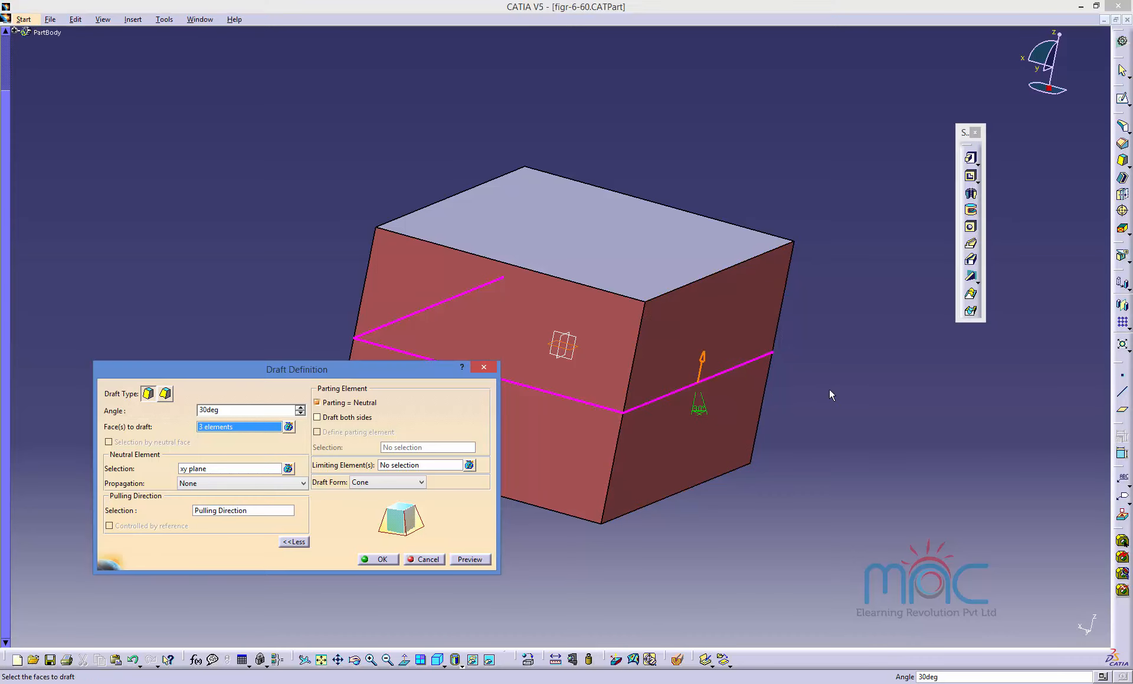
{"action": "middle_click_drag", "start_coordinate": [695, 396], "coordinate": [730, 442]}
{"action": "left_click", "coordinate": [730, 443]}
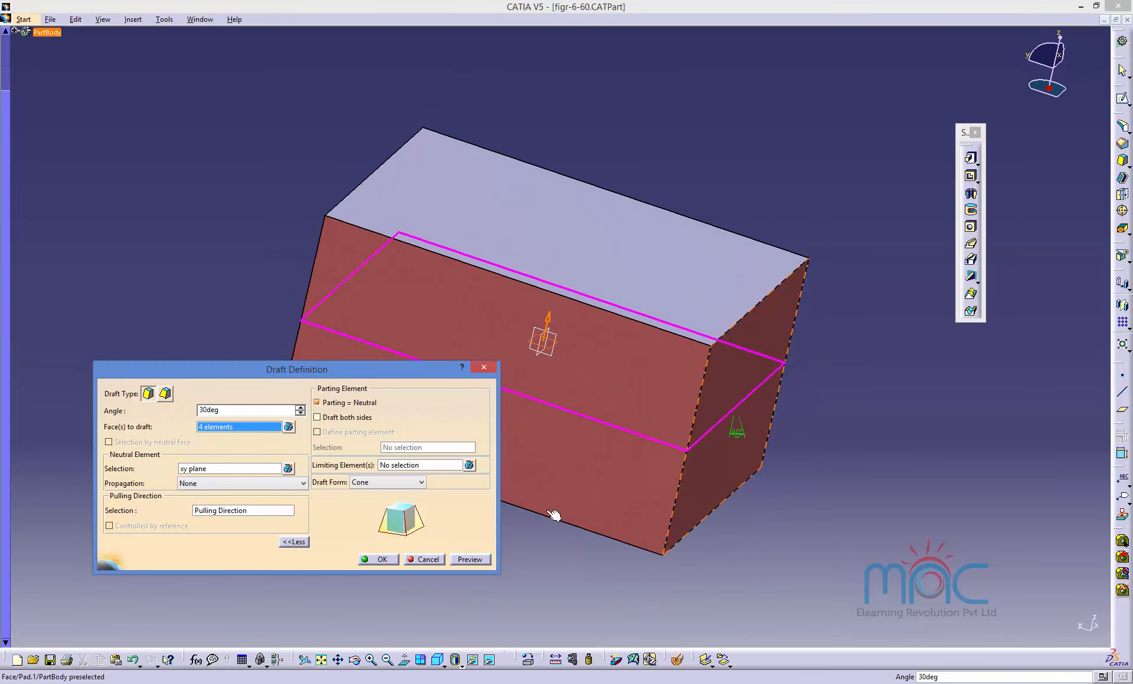
{"action": "left_click", "coordinate": [470, 559]}
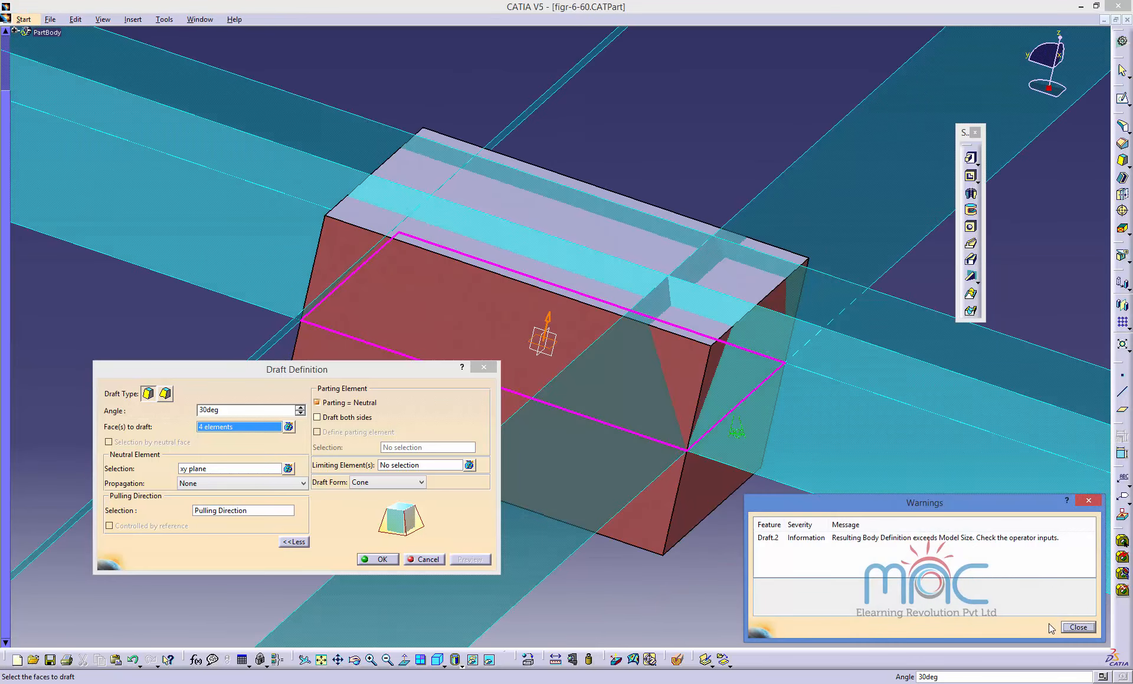
{"action": "left_click", "coordinate": [1077, 627]}
{"action": "left_click", "coordinate": [377, 559]}
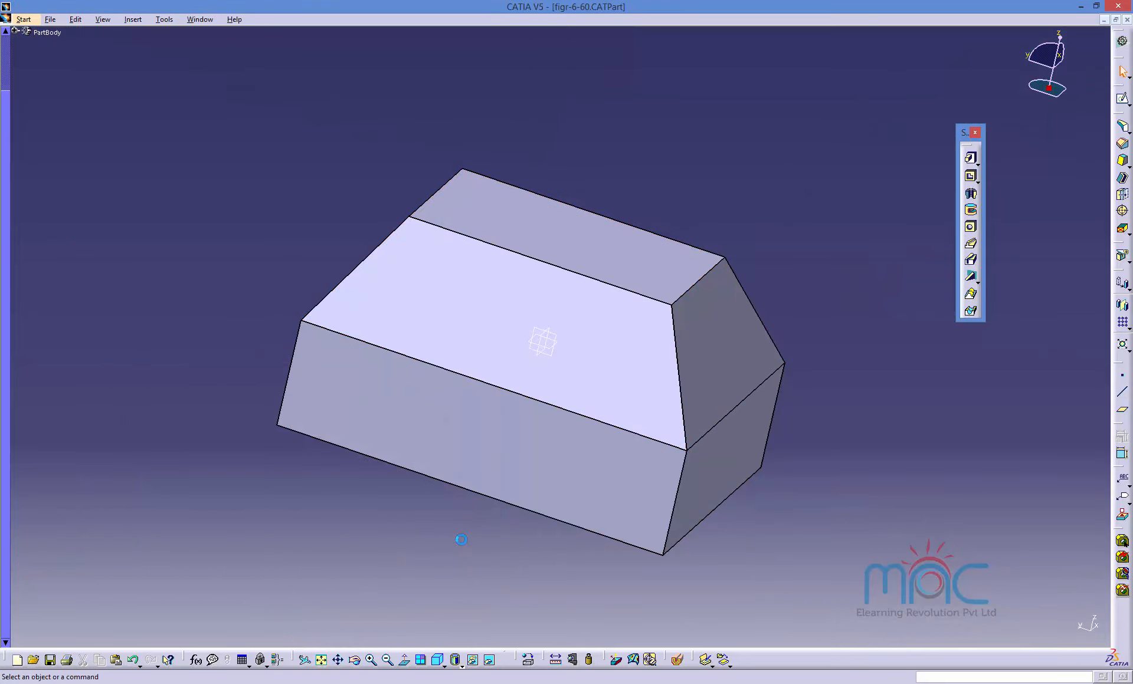
{"action": "middle_click_drag", "start_coordinate": [461, 540], "coordinate": [642, 450]}
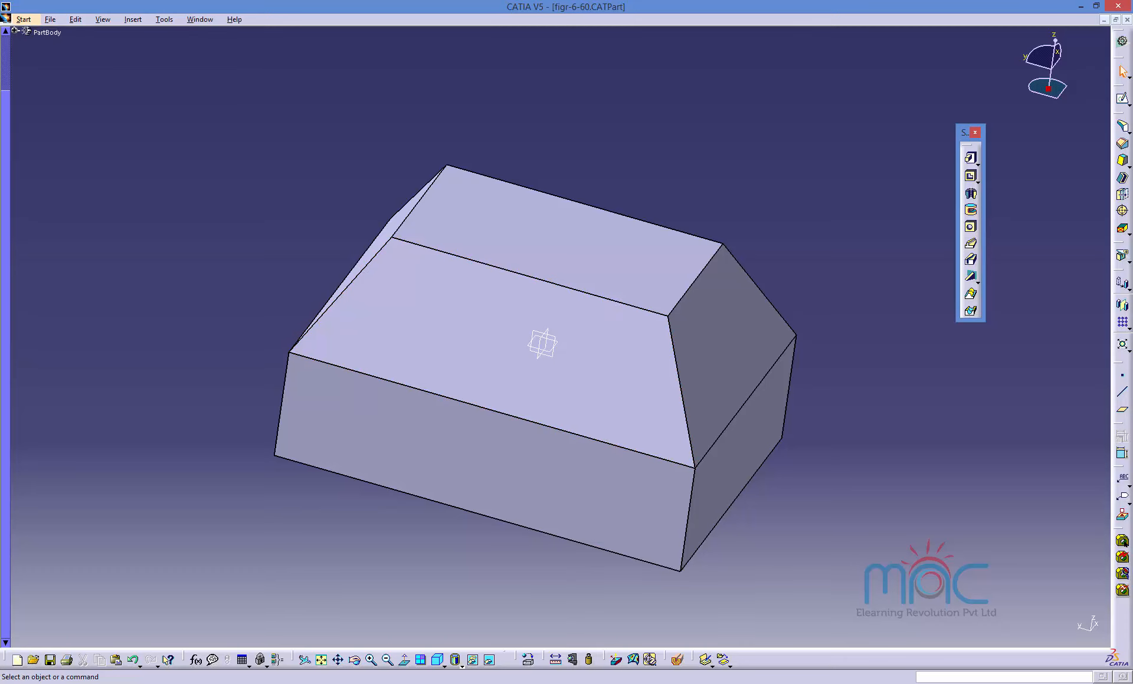
{"action": "left_click", "coordinate": [877, 632]}
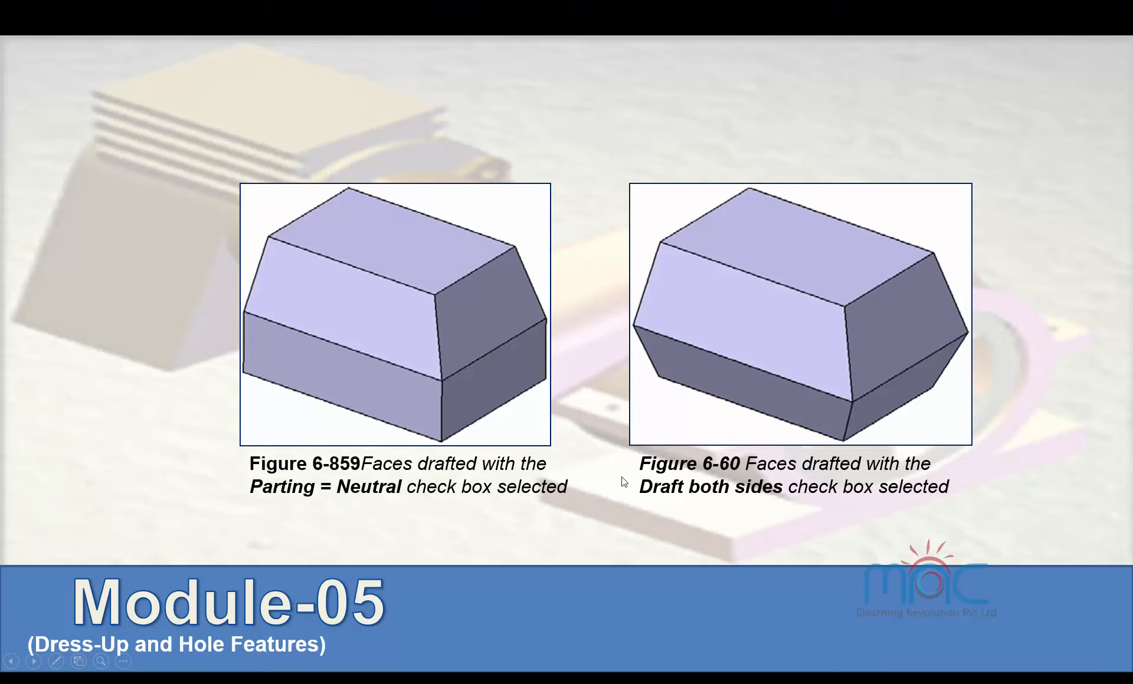
{"action": "left_click", "coordinate": [622, 478]}
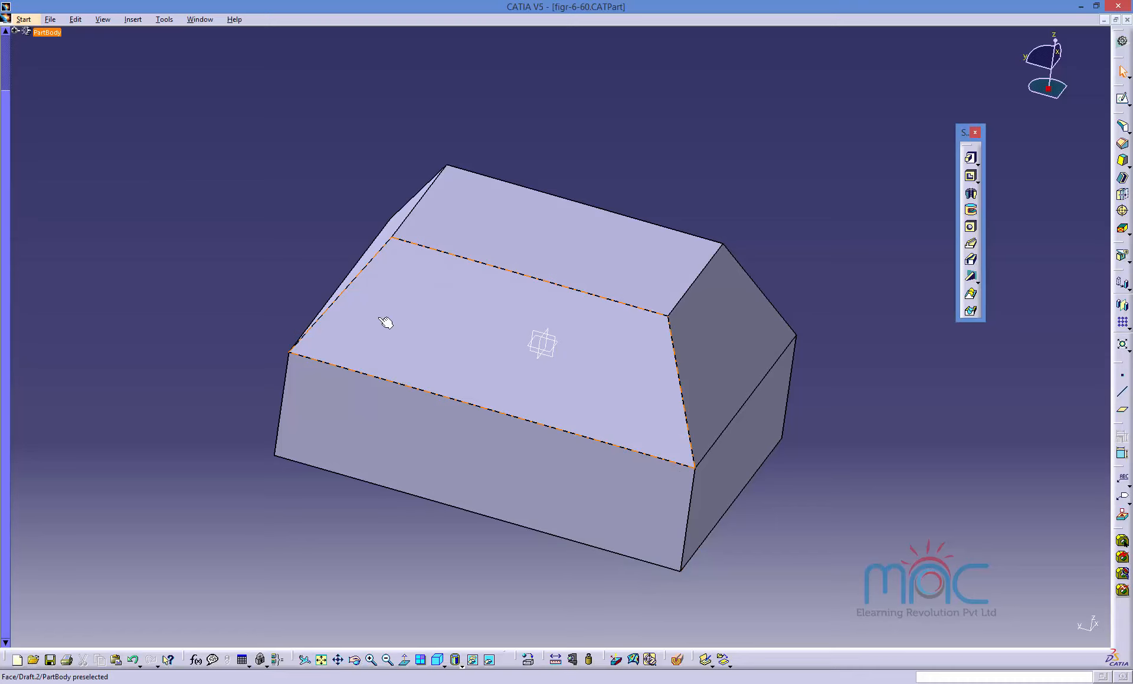
Open the figr-6-63.CATPart file from the Class Files folder.
{"action": "left_click", "coordinate": [50, 20]}
{"action": "left_click", "coordinate": [27, 61]}
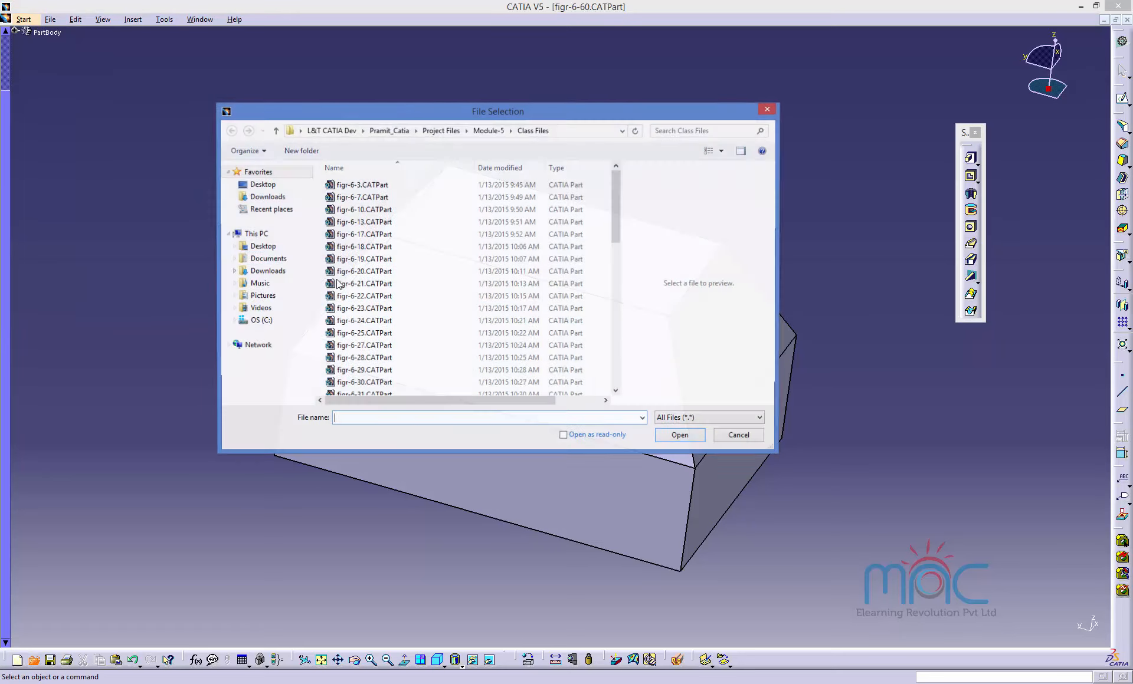
{"action": "scroll", "coordinate": [376, 364], "scroll_direction": "down", "scroll_amount": 6}
{"action": "scroll", "coordinate": [376, 366], "scroll_direction": "down", "scroll_amount": 3}
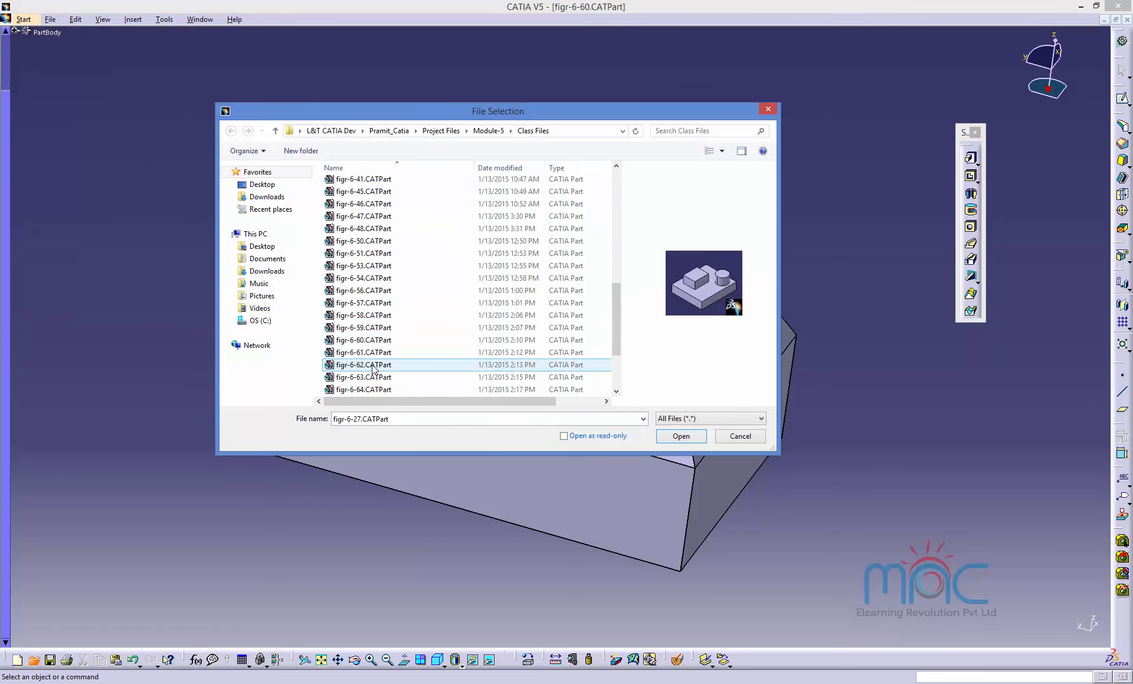
{"action": "left_click", "coordinate": [367, 354]}
{"action": "left_click", "coordinate": [368, 366]}
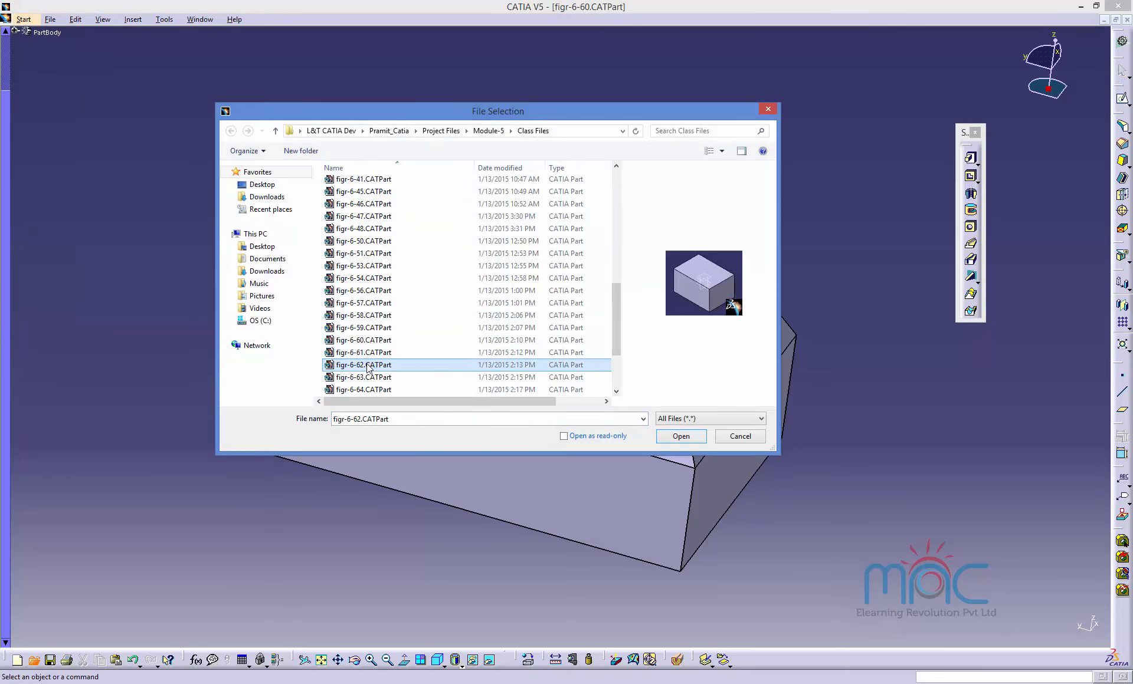
{"action": "left_click", "coordinate": [366, 377]}
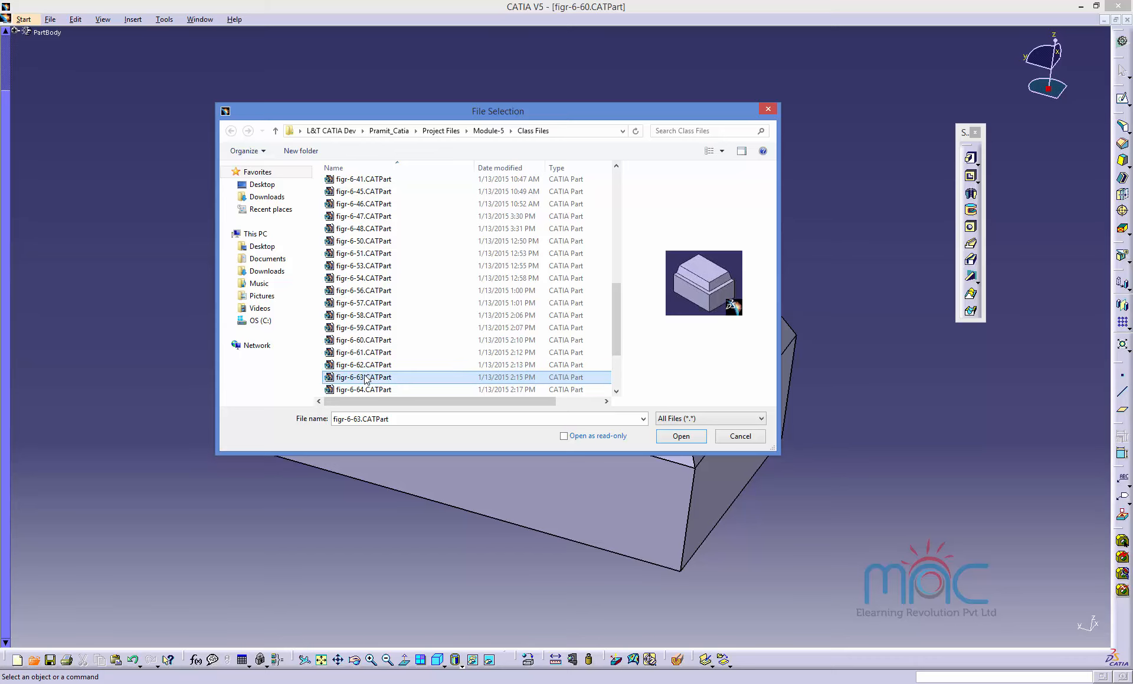
{"action": "double_click", "coordinate": [366, 378]}
{"action": "left_click", "coordinate": [1077, 628]}
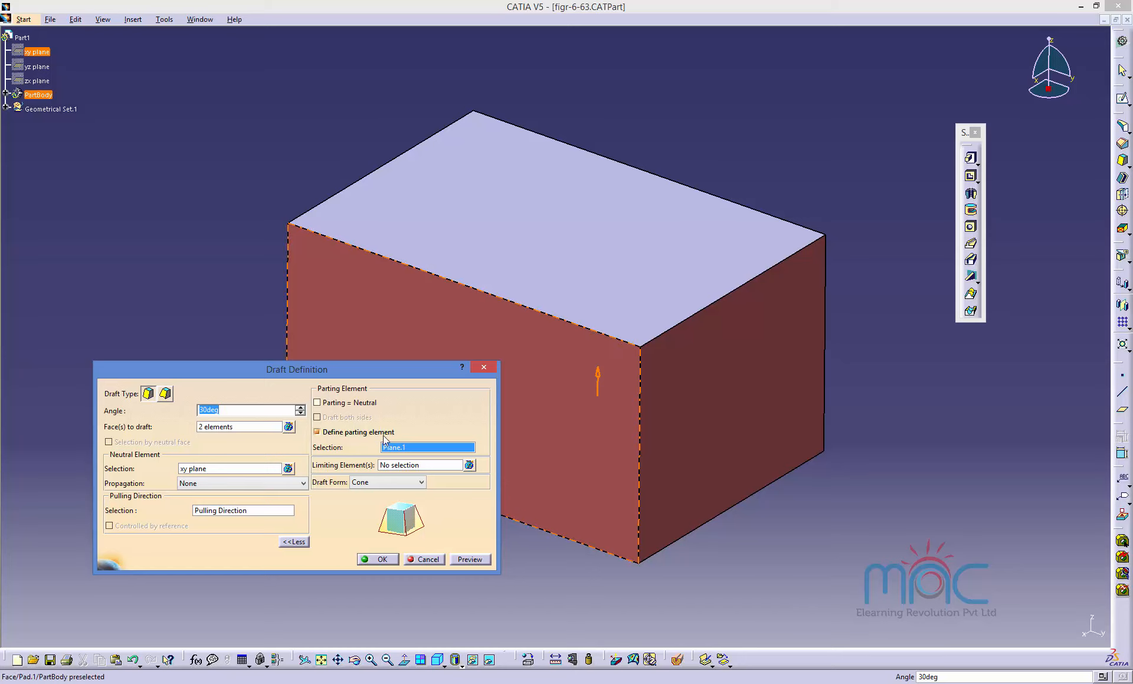
Try to set the draft's parting element to the zx plane and apply the draft.
{"action": "left_click", "coordinate": [31, 82]}
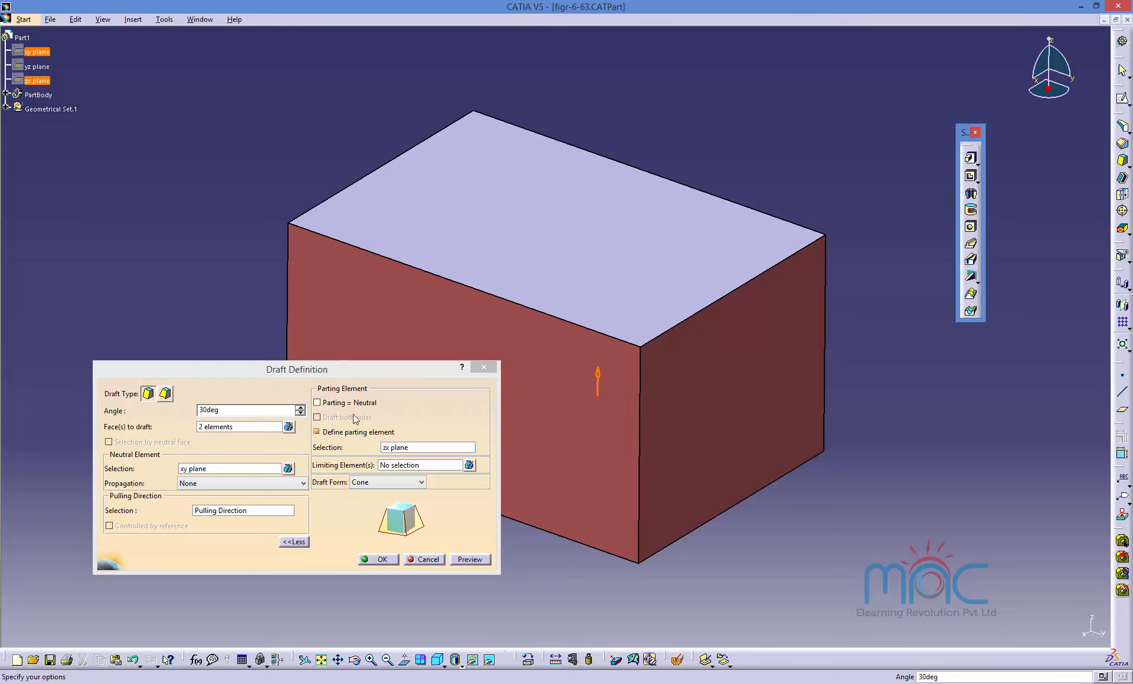
{"action": "left_click", "coordinate": [383, 560]}
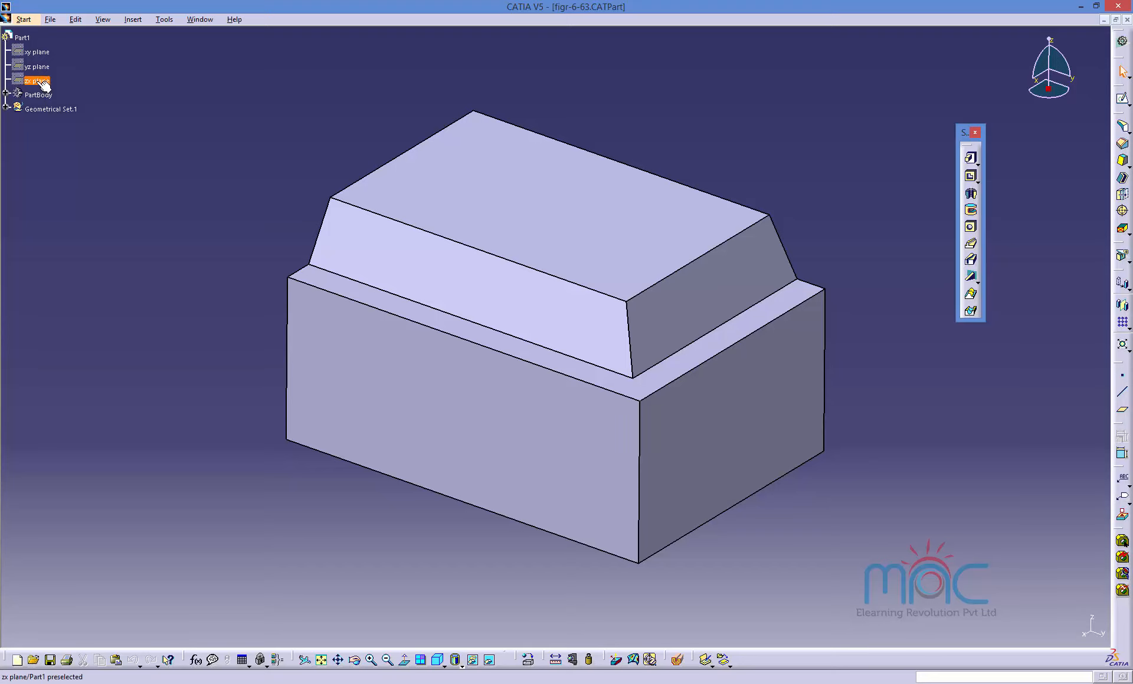
Toggle the visibility of the xy, yz and zx reference planes.
{"action": "left_click", "coordinate": [36, 67], "text": "ctrl"}
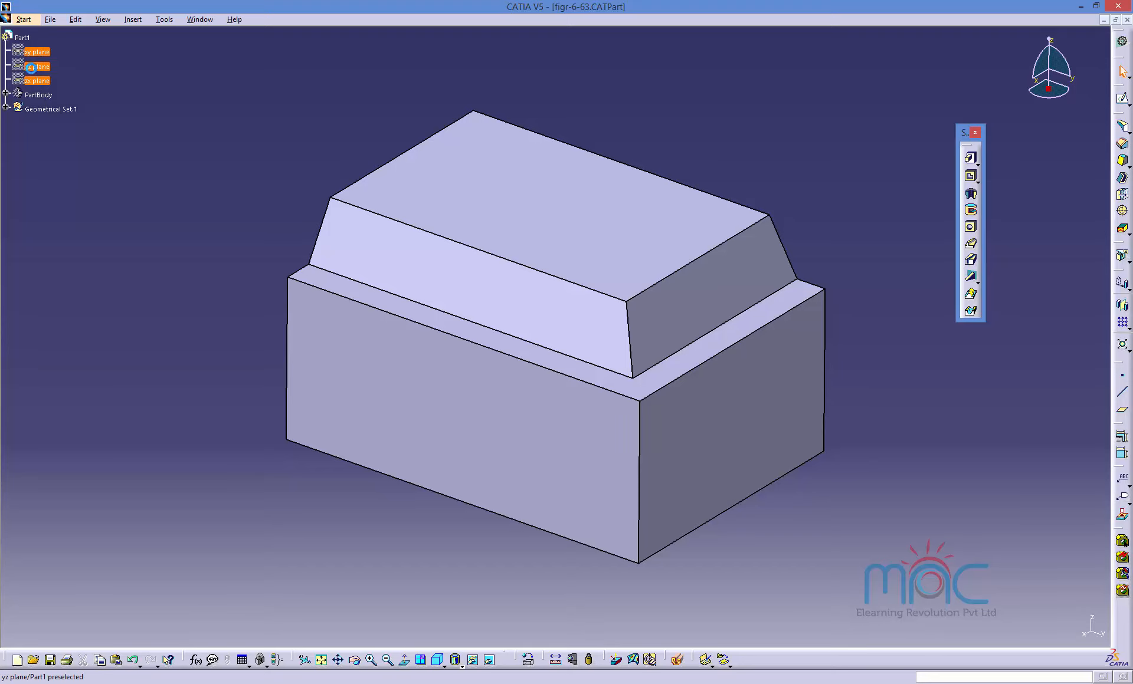
{"action": "right_click", "coordinate": [32, 70]}
{"action": "left_click", "coordinate": [61, 106]}
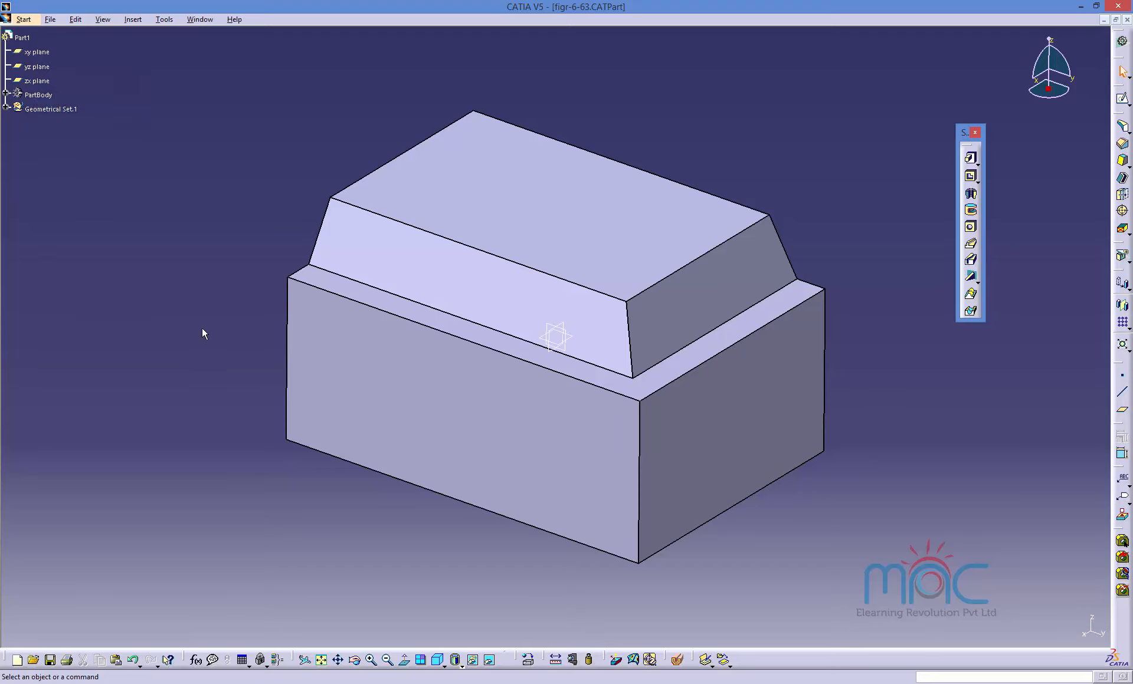
Expand the PartBody and Geometrical Set.1 in the tree and show Plane.1.
{"action": "left_click", "coordinate": [5, 94]}
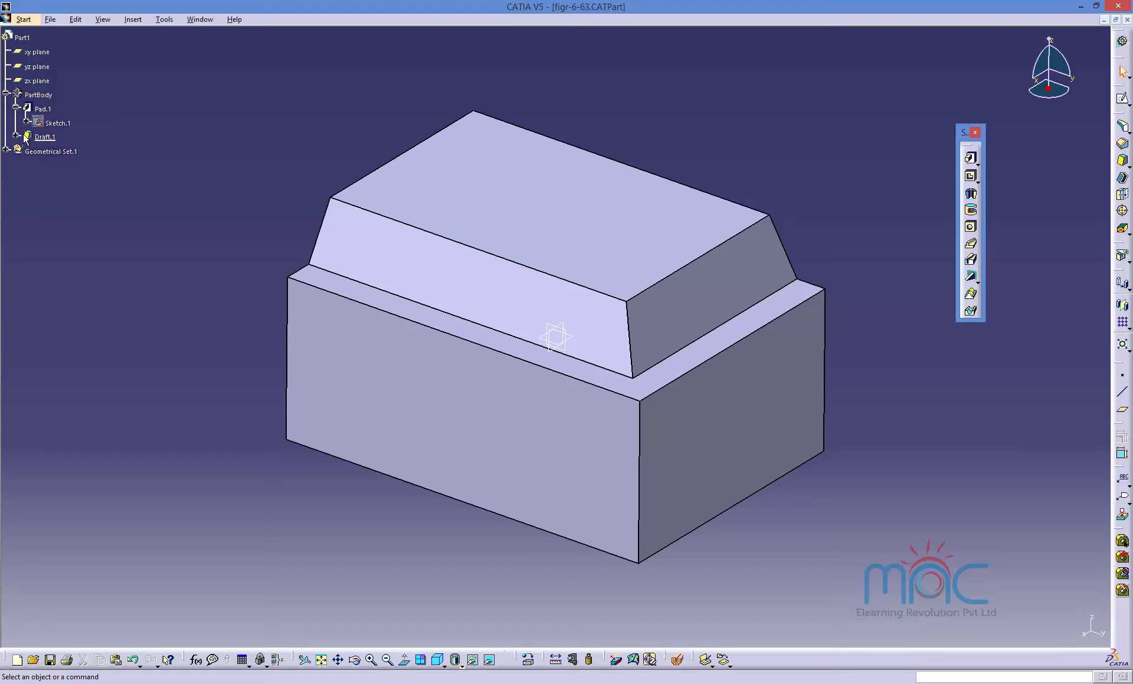
{"action": "left_click", "coordinate": [6, 149]}
{"action": "right_click", "coordinate": [33, 168]}
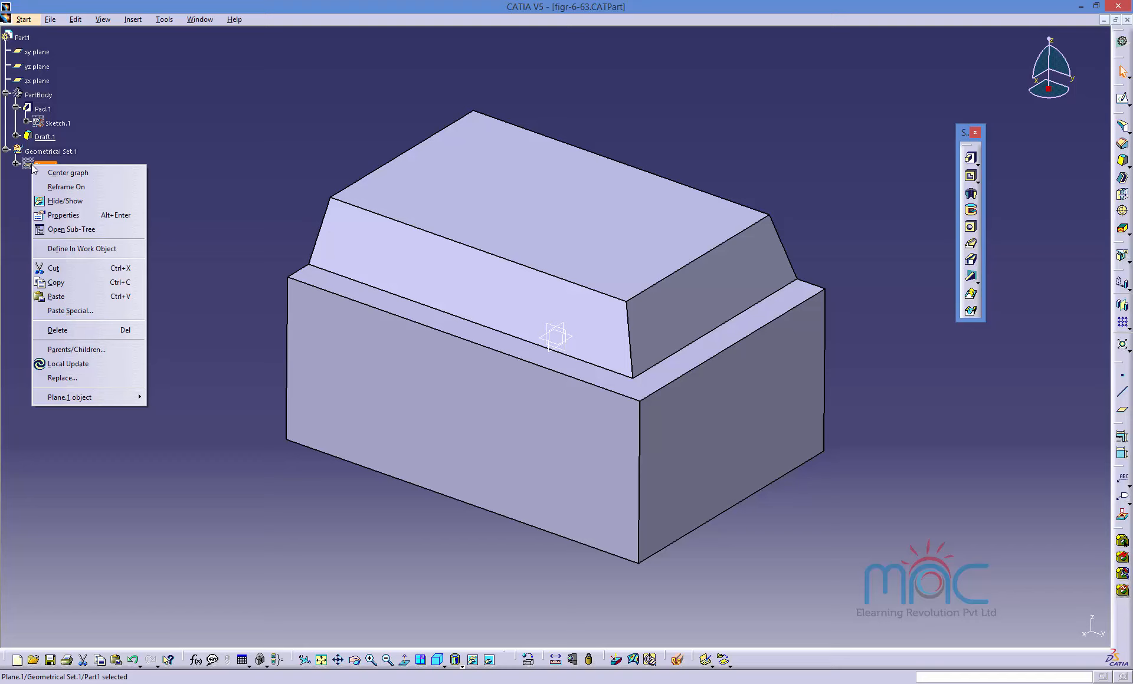
{"action": "left_click", "coordinate": [68, 199]}
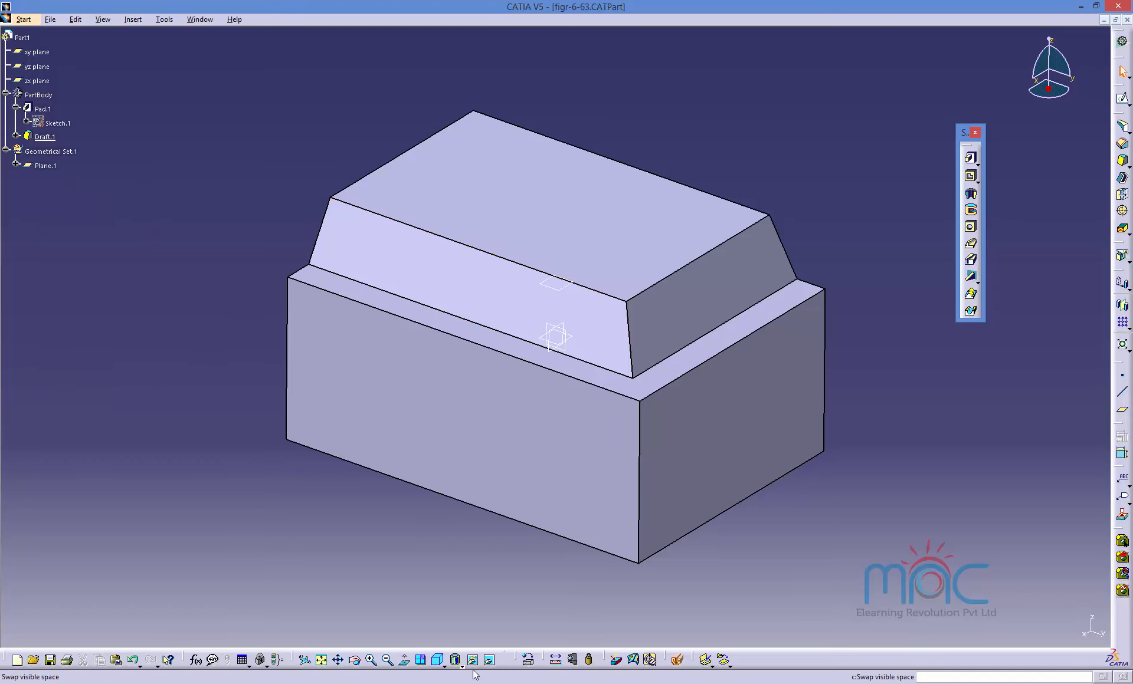
Inspect Plane.1 from the front view and review its offset definition from the xy plane.
{"action": "left_click", "coordinate": [442, 664]}
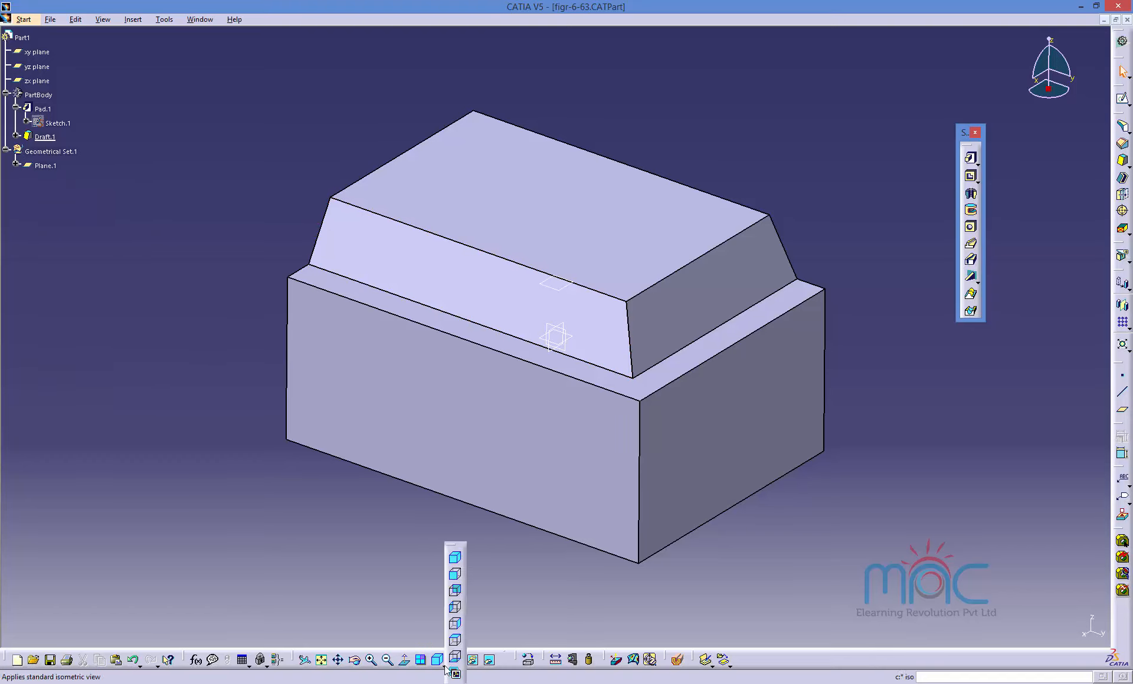
{"action": "left_click", "coordinate": [457, 582]}
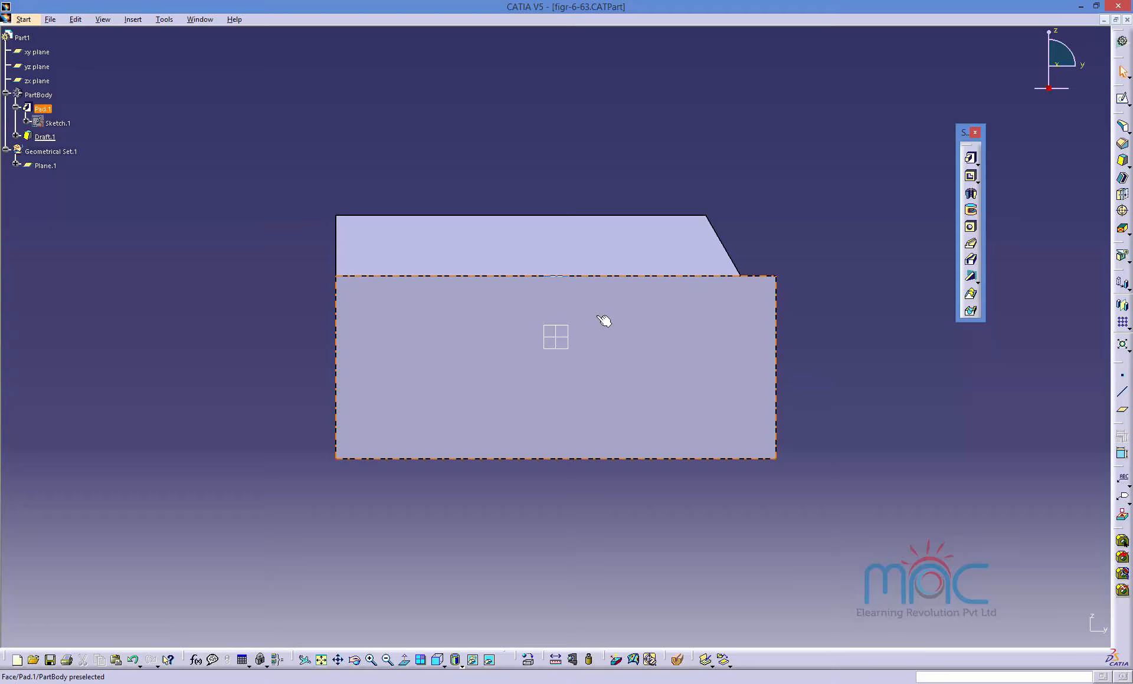
{"action": "middle_click_drag", "start_coordinate": [652, 321], "coordinate": [554, 303]}
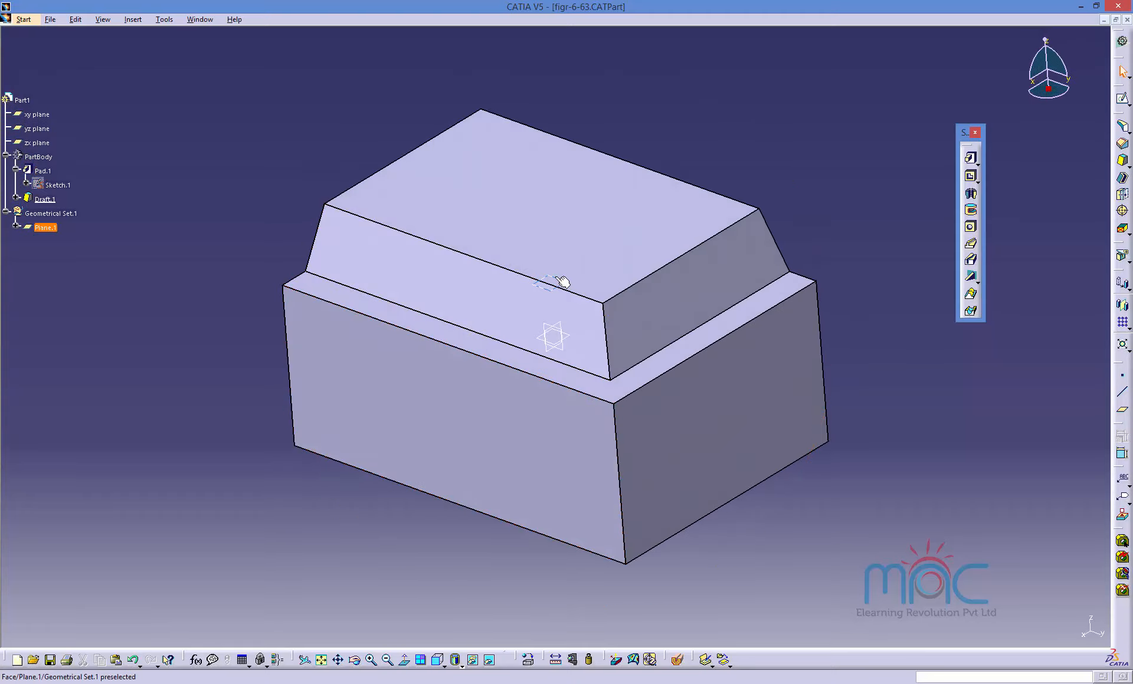
{"action": "double_click", "coordinate": [560, 282]}
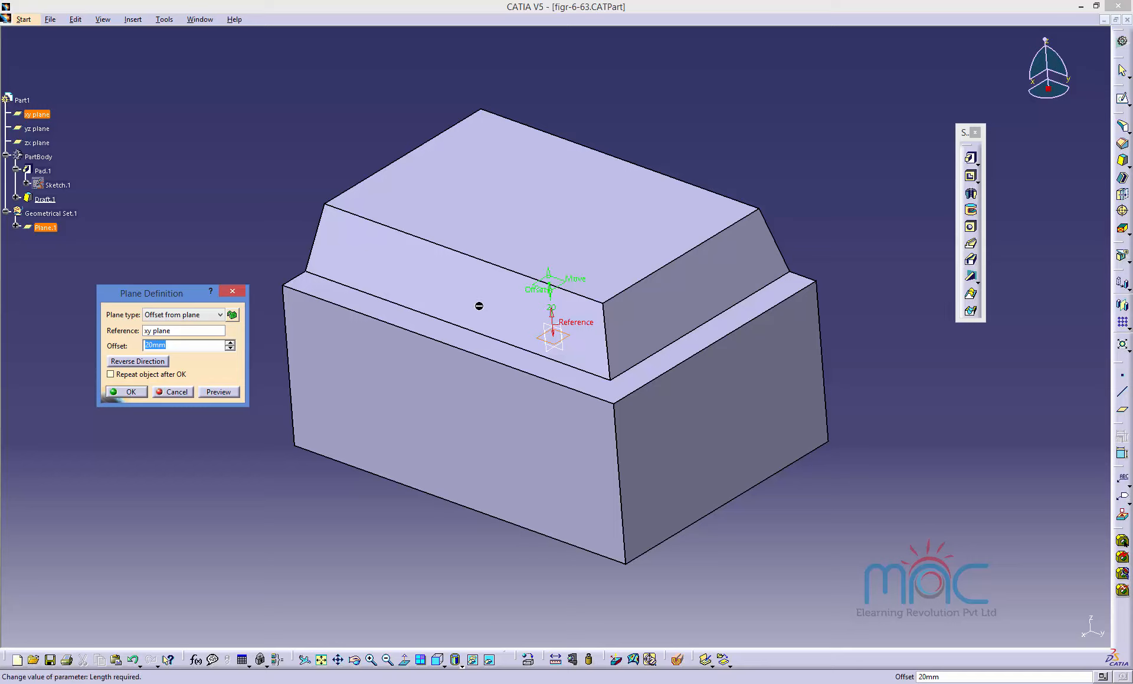
{"action": "left_click", "coordinate": [125, 392]}
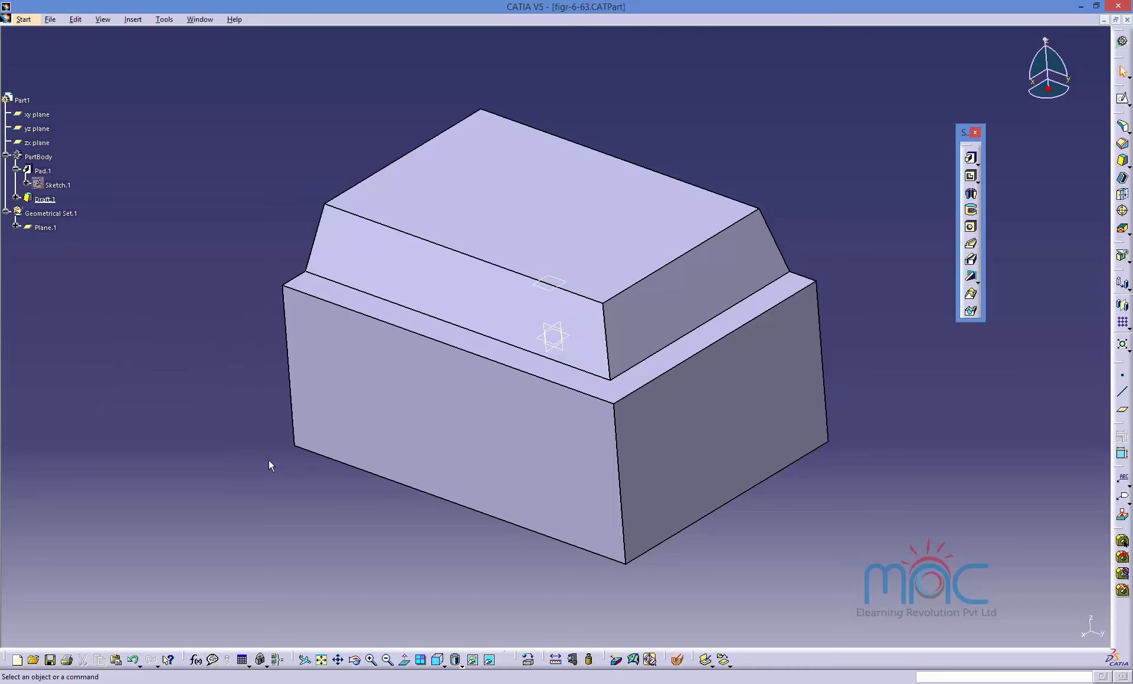
Reopen the draft's definition and set its neutral element to the xy plane.
{"action": "double_click", "coordinate": [678, 362]}
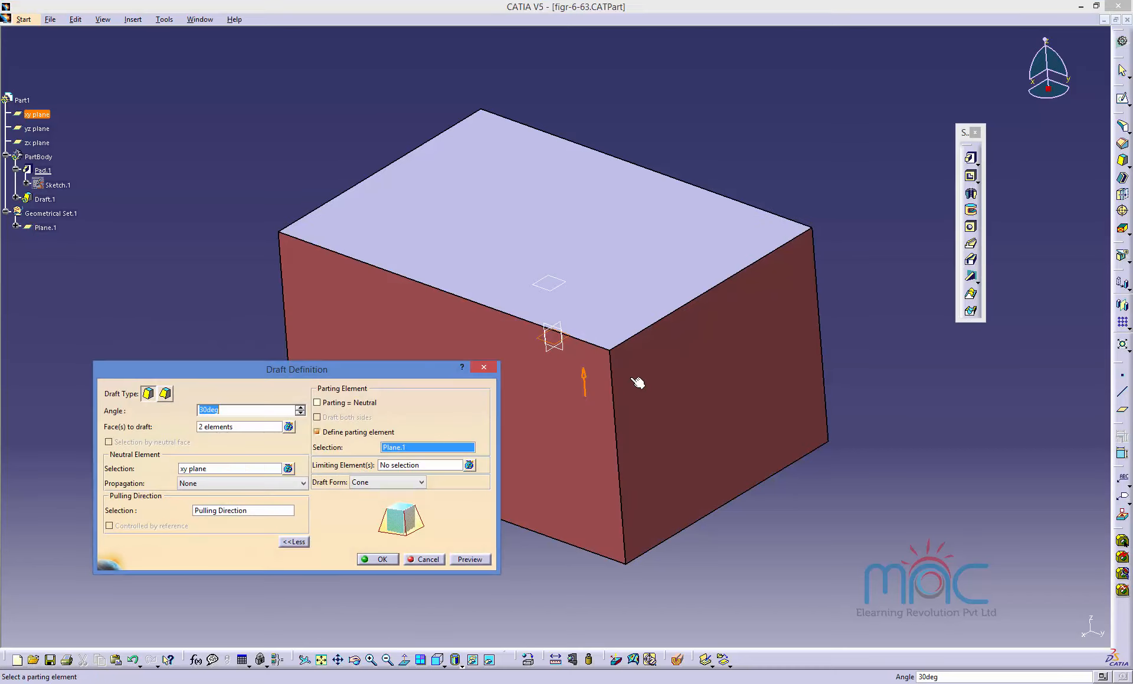
{"action": "middle_click_drag", "start_coordinate": [682, 426], "coordinate": [853, 341]}
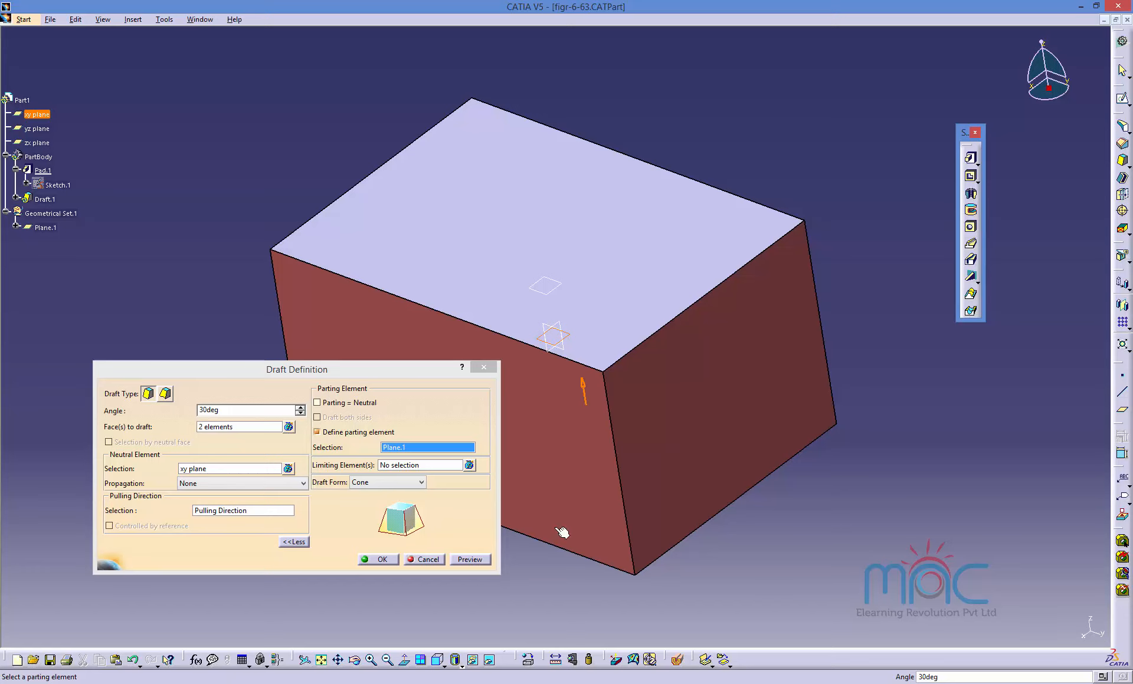
{"action": "right_click", "coordinate": [197, 472]}
{"action": "left_click", "coordinate": [189, 470]}
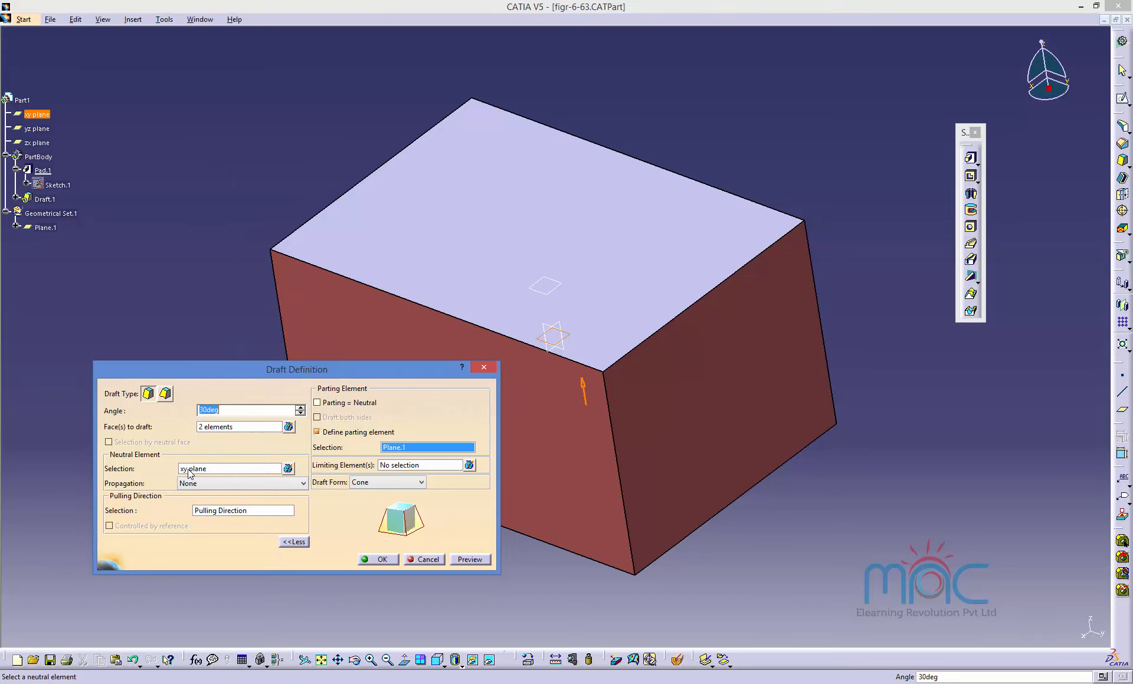
{"action": "left_click", "coordinate": [188, 470]}
{"action": "right_click", "coordinate": [197, 470]}
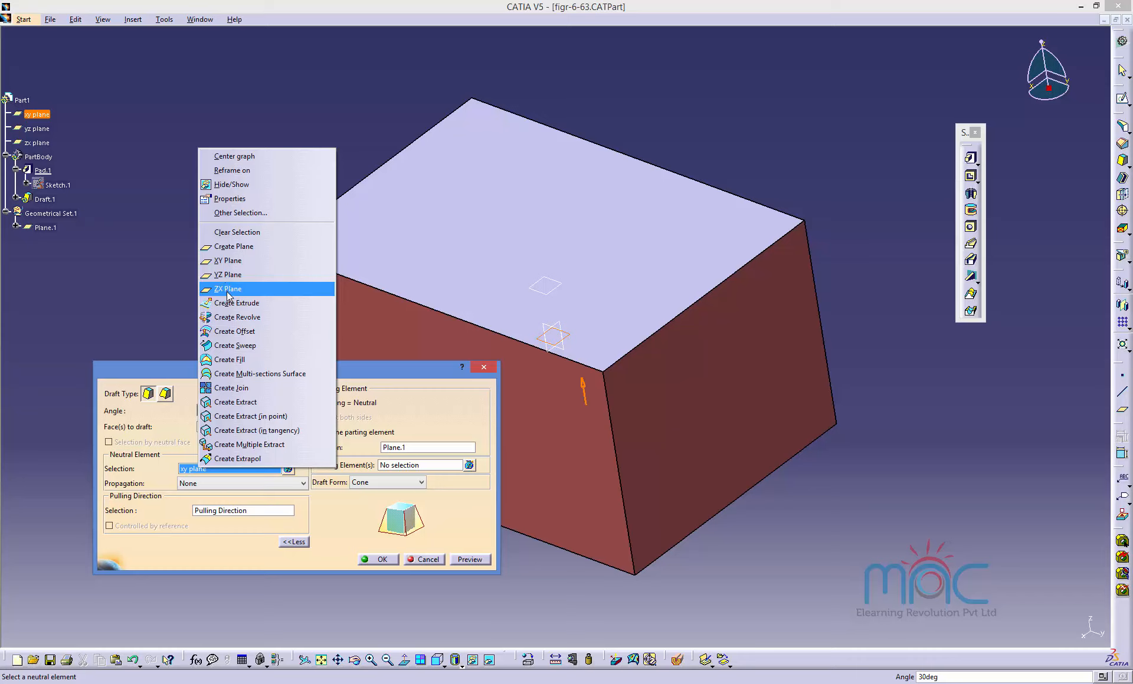
{"action": "left_click", "coordinate": [230, 265]}
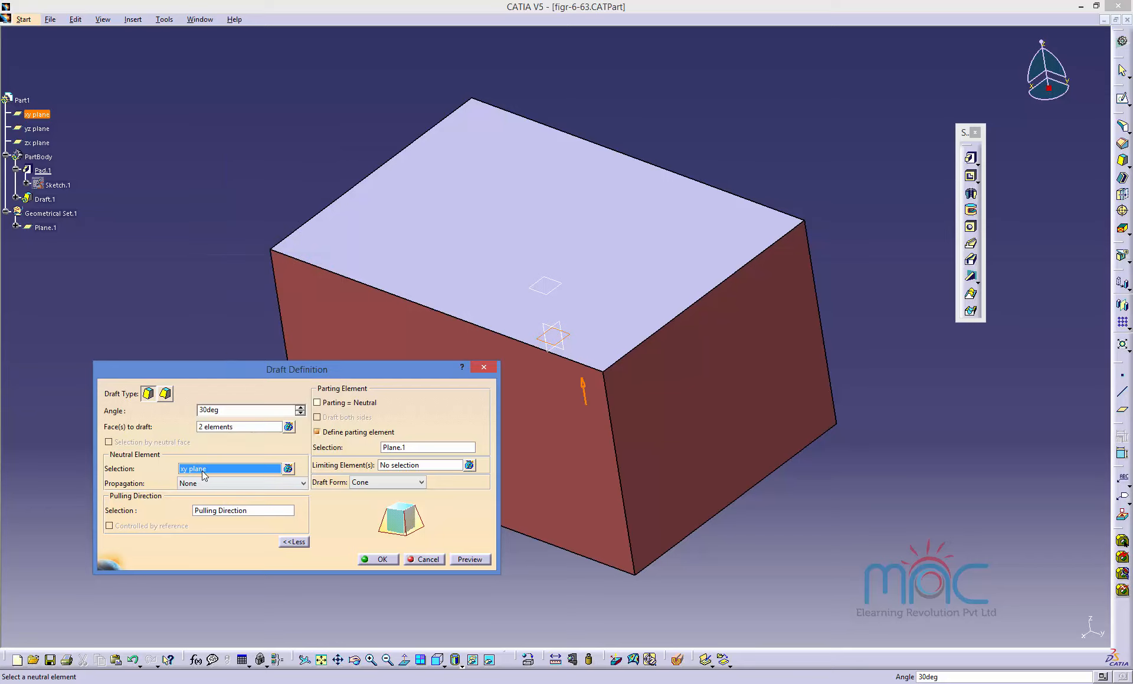
Select Plane.1 as the parting element with Define parting element on, preview and apply the draft.
{"action": "left_click", "coordinate": [405, 449]}
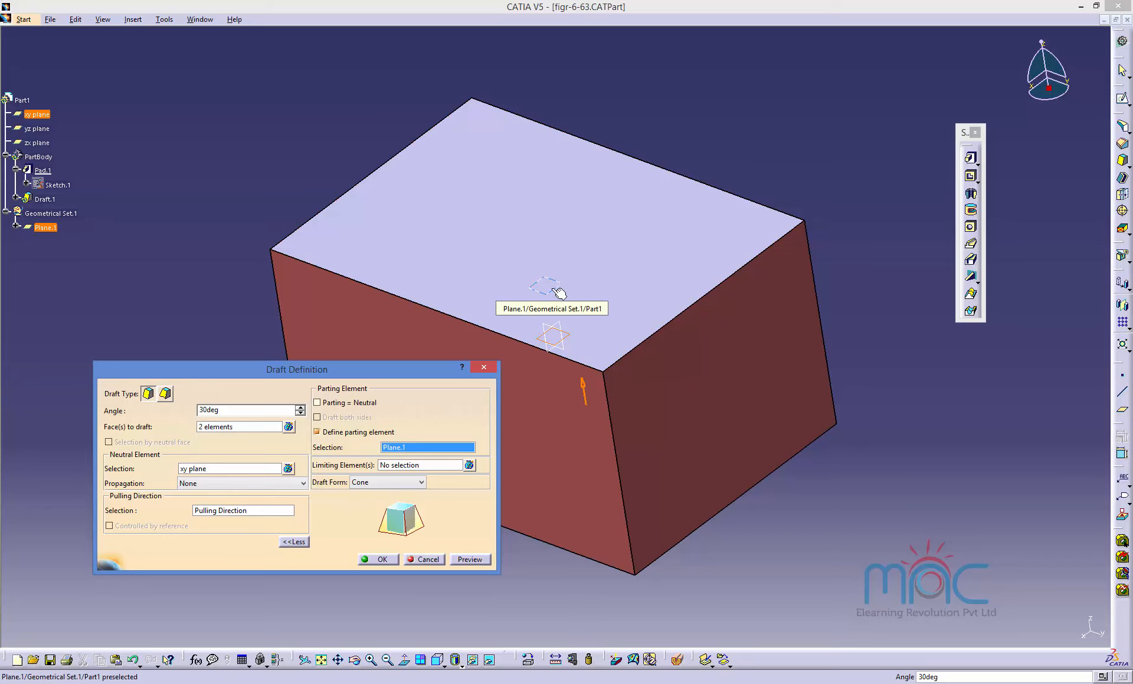
{"action": "left_click", "coordinate": [557, 292]}
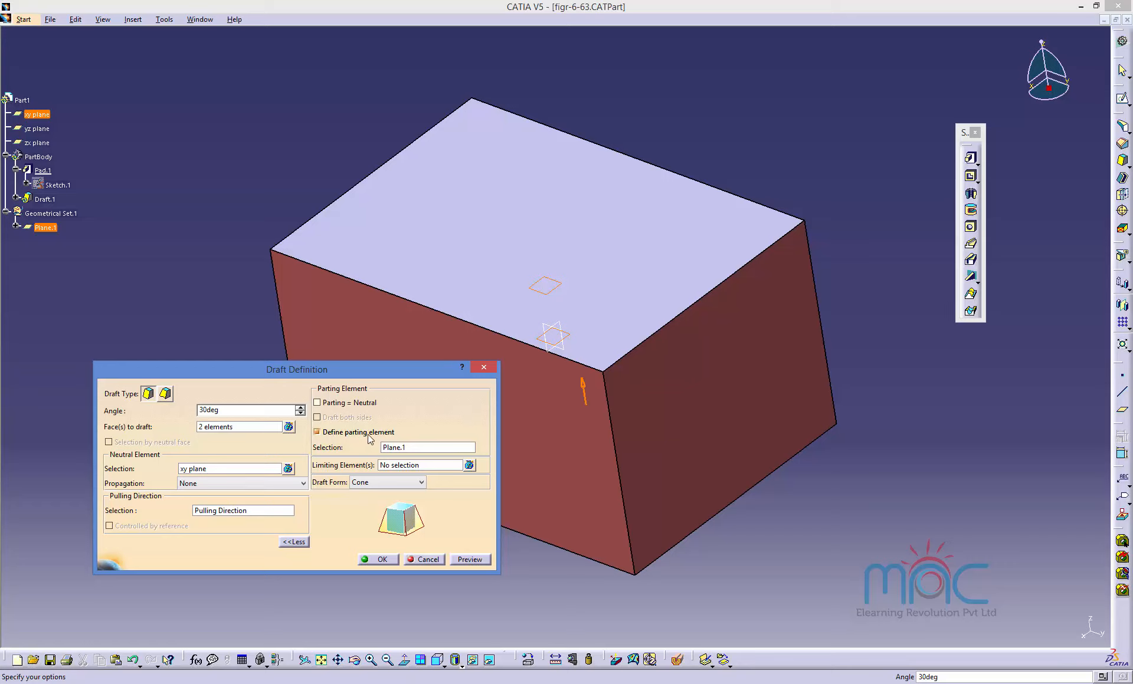
{"action": "left_click", "coordinate": [317, 432]}
{"action": "left_click", "coordinate": [370, 434]}
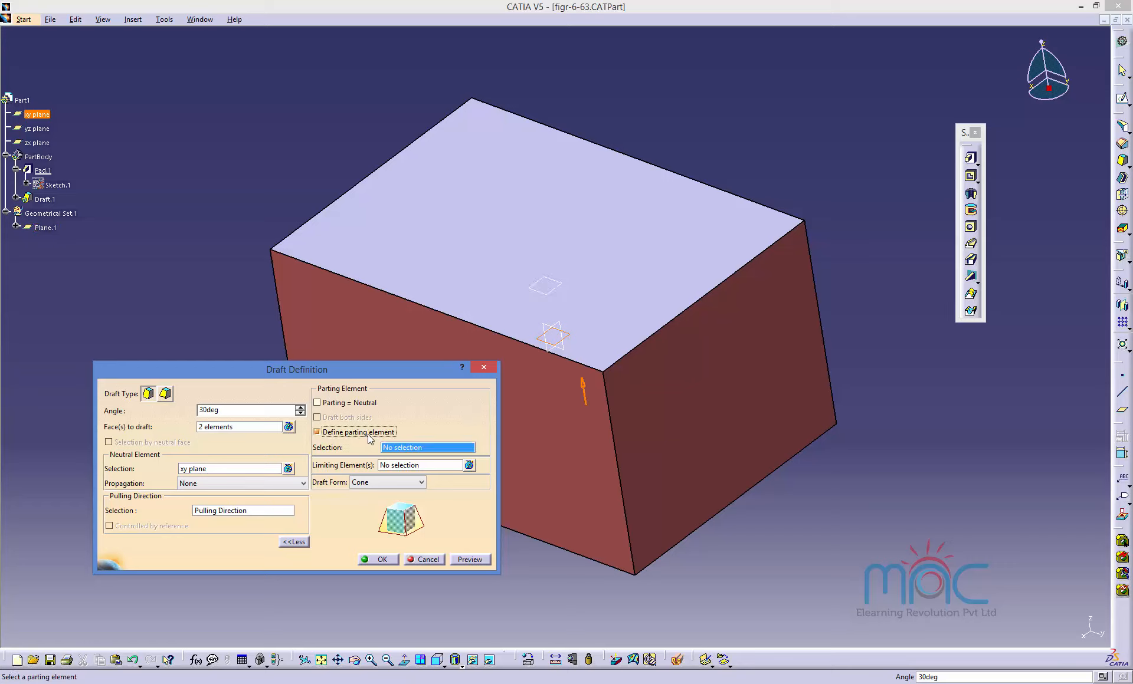
{"action": "left_click", "coordinate": [546, 291]}
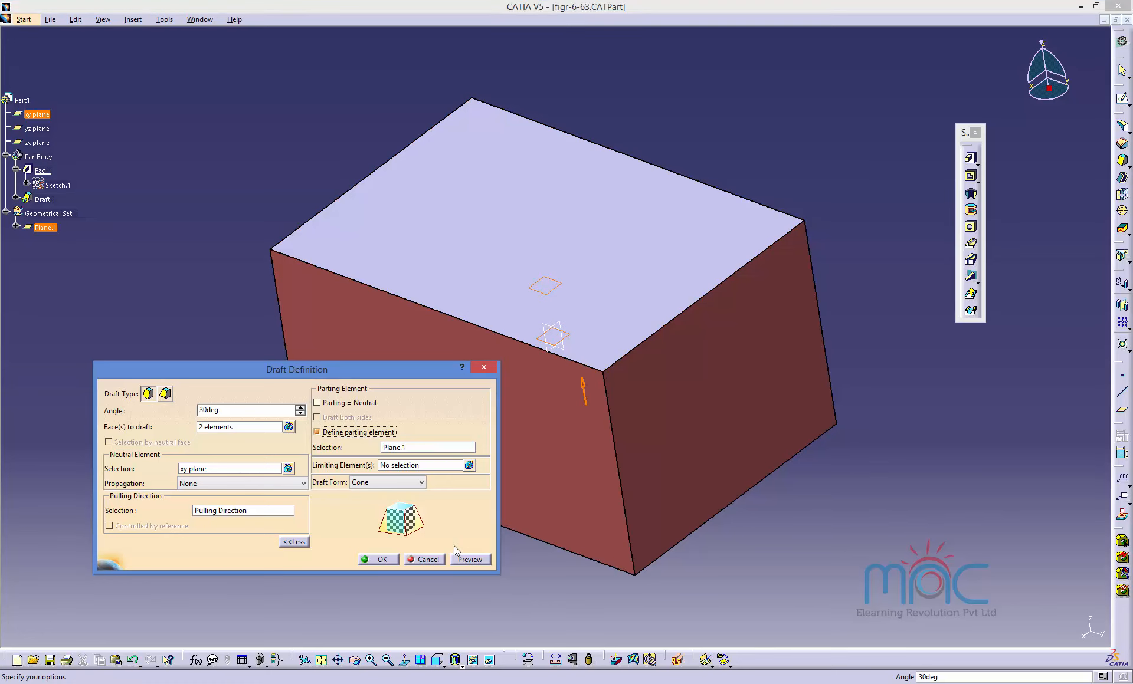
{"action": "left_click", "coordinate": [469, 559]}
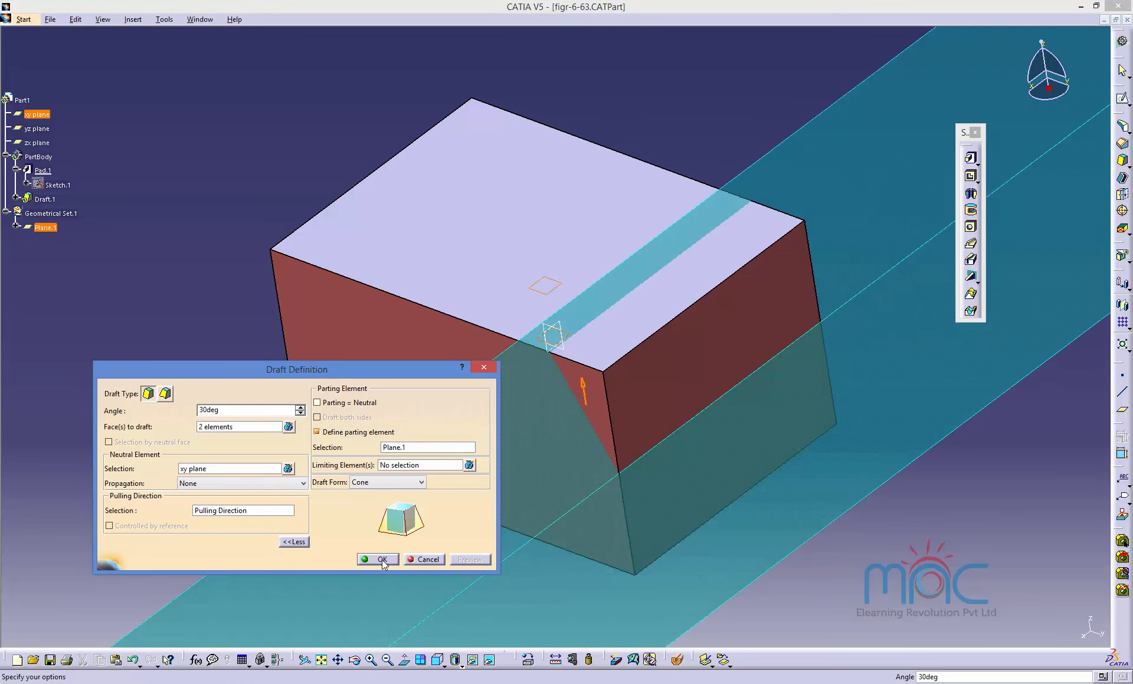
{"action": "left_click", "coordinate": [381, 560]}
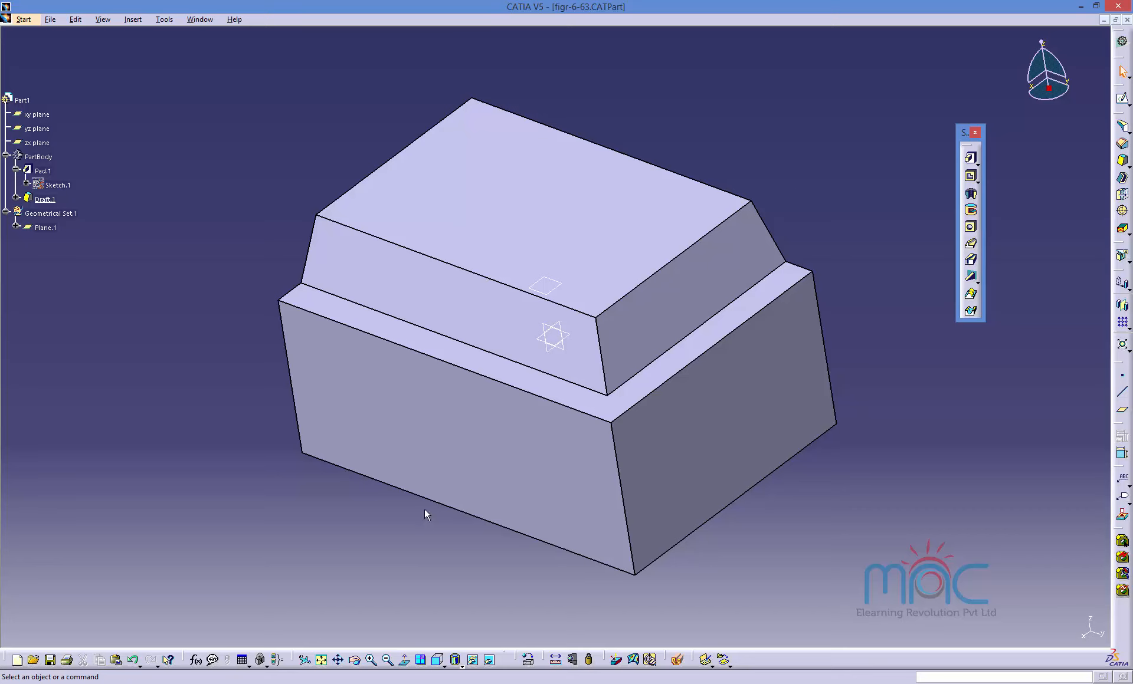
Edit the draft again, change its draft form from Cone to Square, preview and apply it.
{"action": "middle_click_drag", "start_coordinate": [424, 511], "coordinate": [480, 514]}
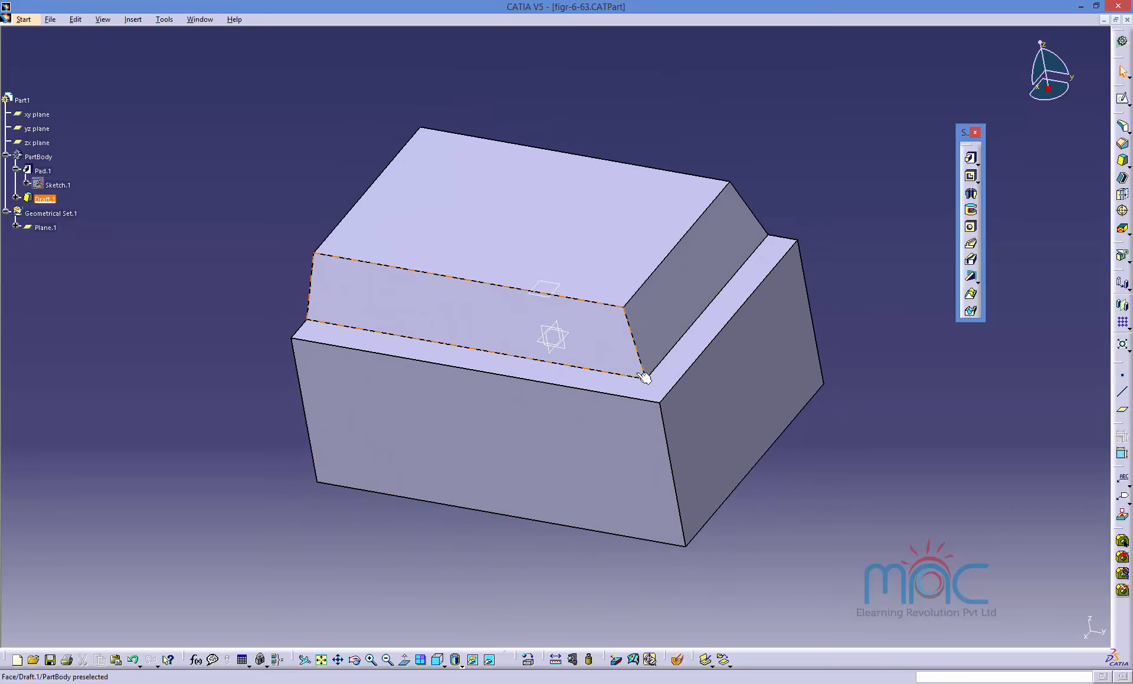
{"action": "double_click", "coordinate": [673, 329]}
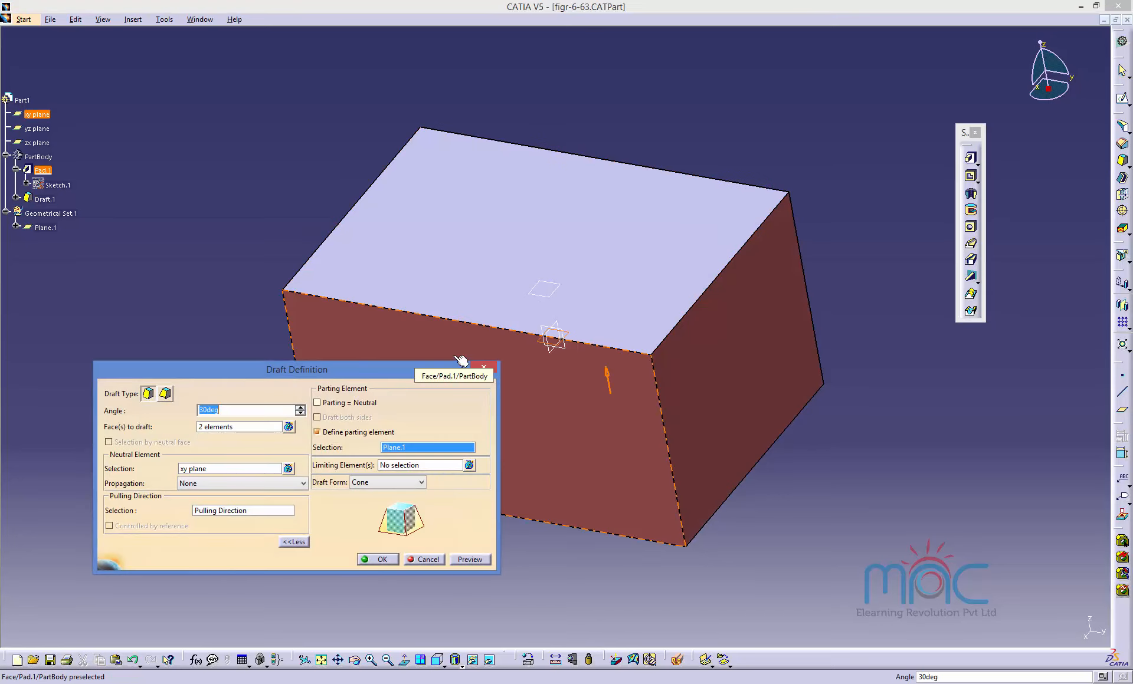
{"action": "left_click_drag", "start_coordinate": [391, 369], "coordinate": [312, 375]}
{"action": "left_click", "coordinate": [285, 490]}
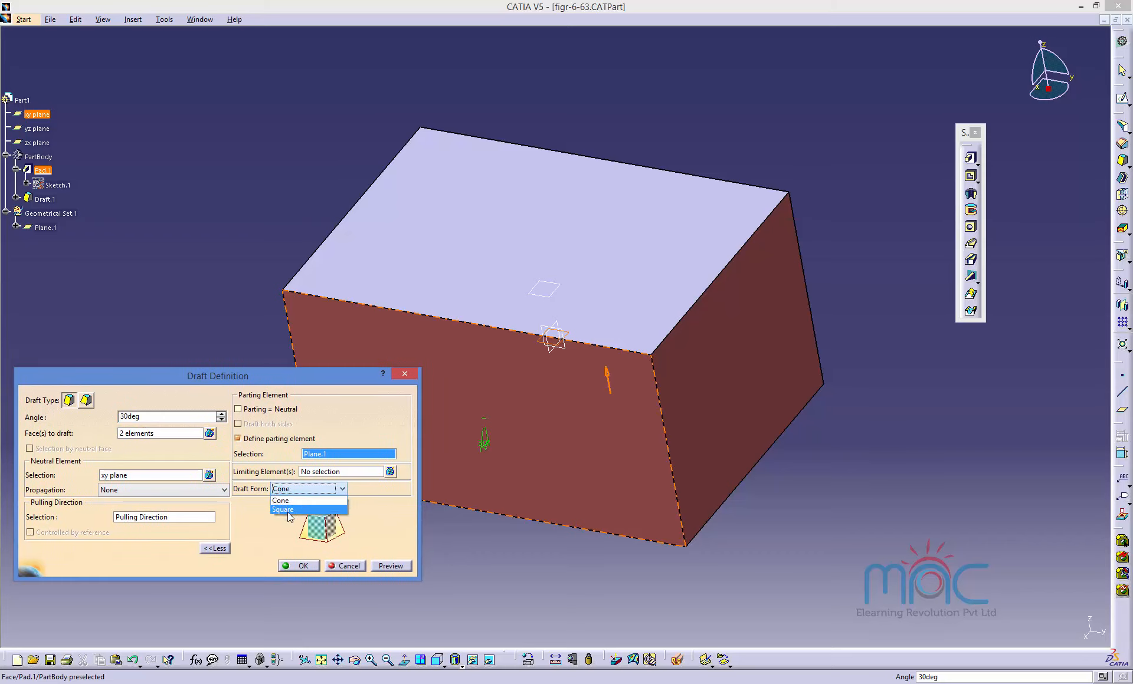
{"action": "left_click", "coordinate": [285, 510]}
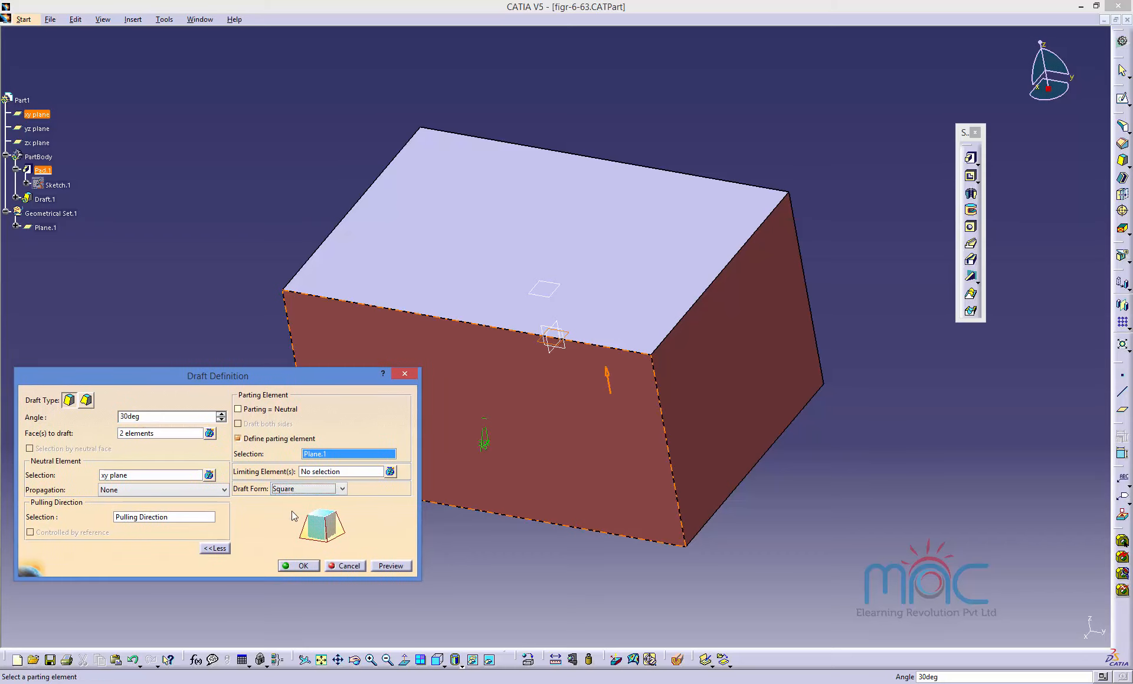
{"action": "left_click", "coordinate": [301, 490]}
{"action": "left_click", "coordinate": [298, 500]}
{"action": "left_click", "coordinate": [304, 489]}
{"action": "left_click", "coordinate": [286, 509]}
{"action": "left_click", "coordinate": [384, 566]}
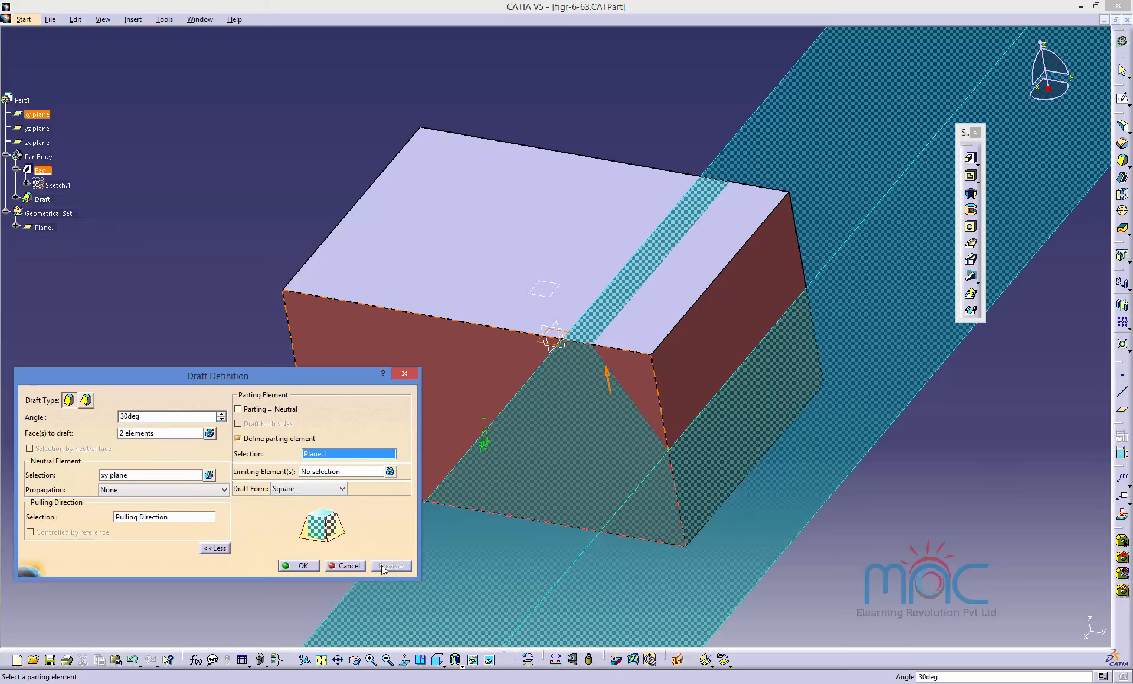
{"action": "left_click", "coordinate": [306, 567]}
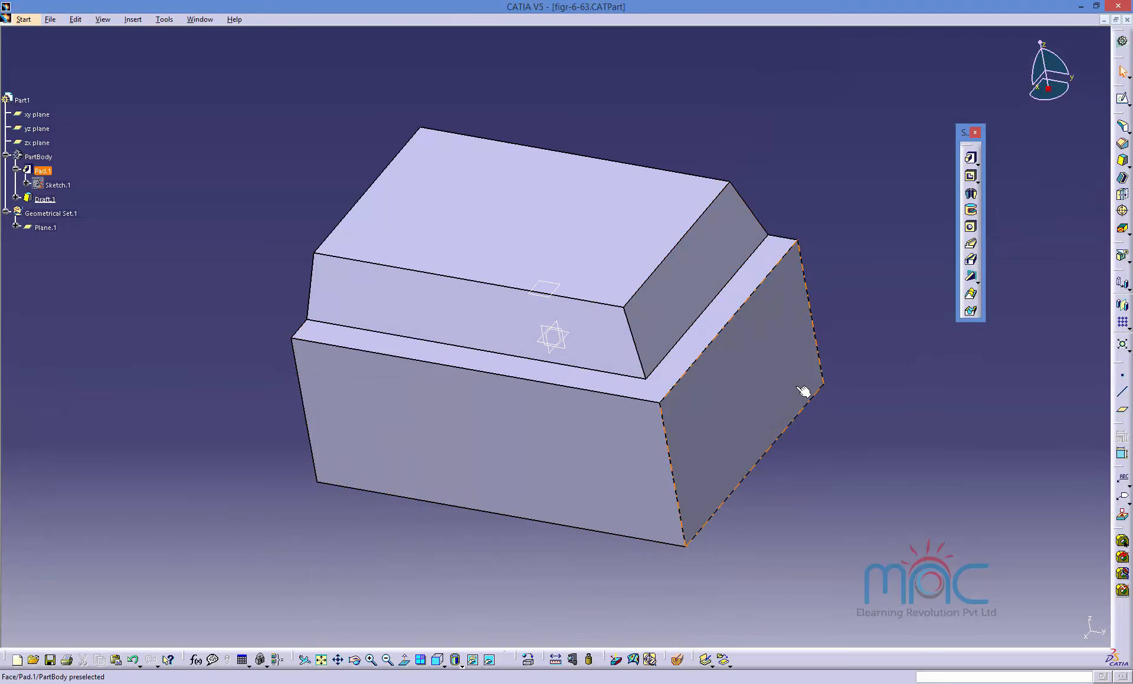
Measure the ledge width between the drafted upper faces and the lower pad edges at two places.
{"action": "middle_click_drag", "start_coordinate": [804, 387], "coordinate": [551, 468]}
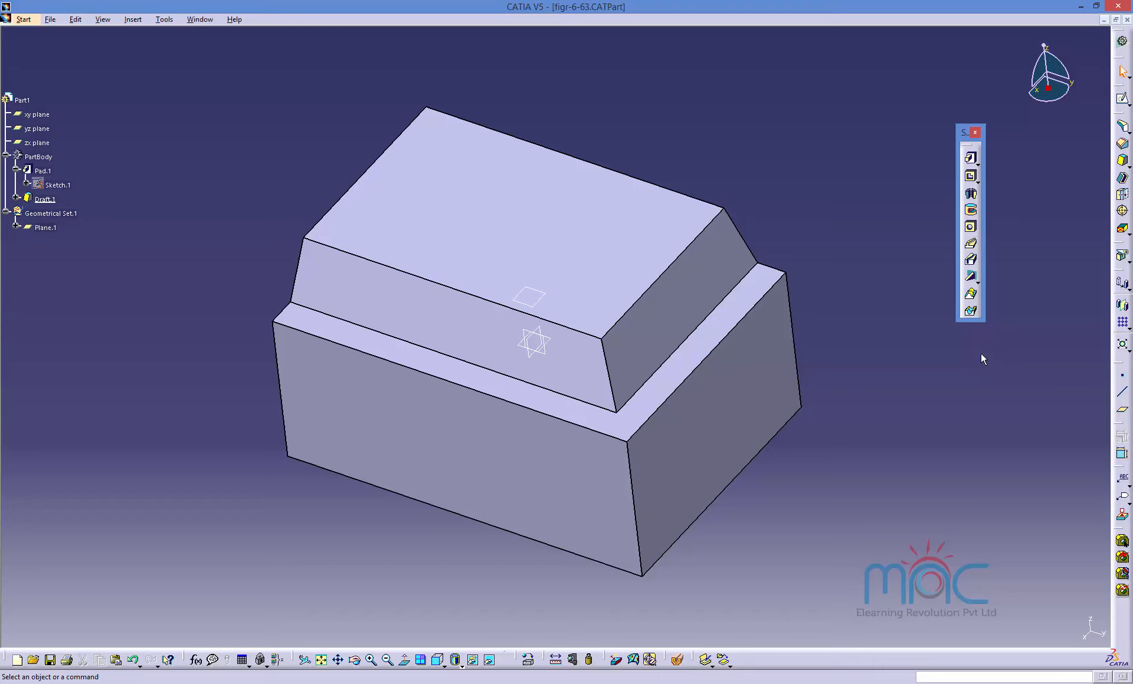
{"action": "left_click", "coordinate": [556, 661]}
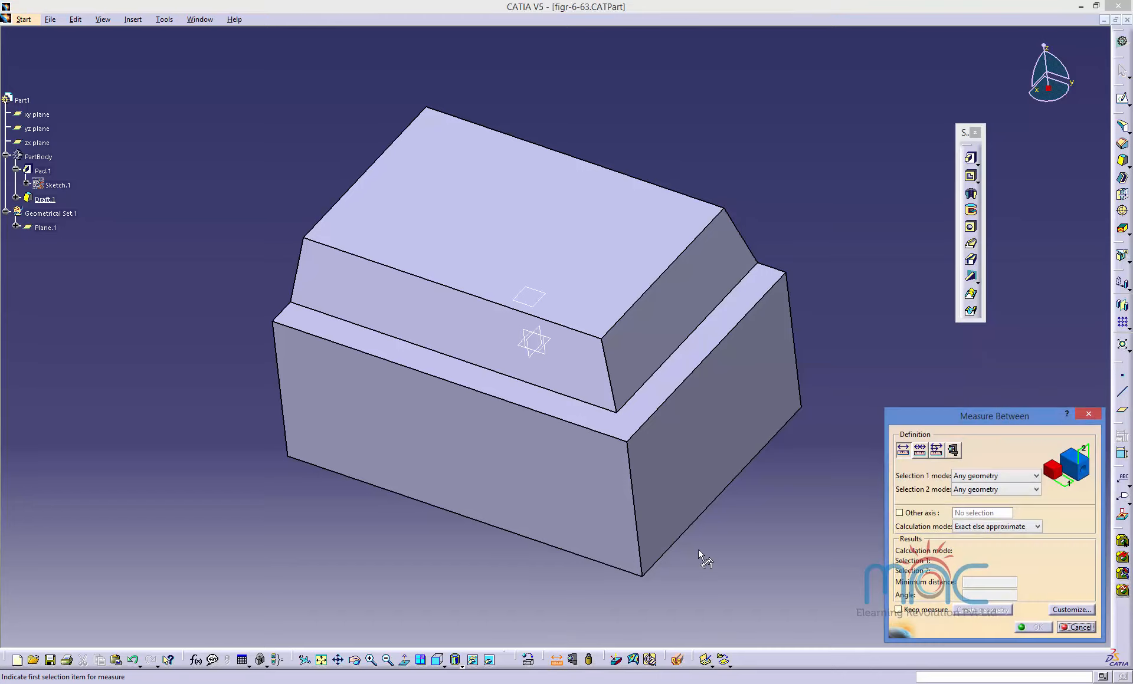
{"action": "left_click", "coordinate": [287, 306]}
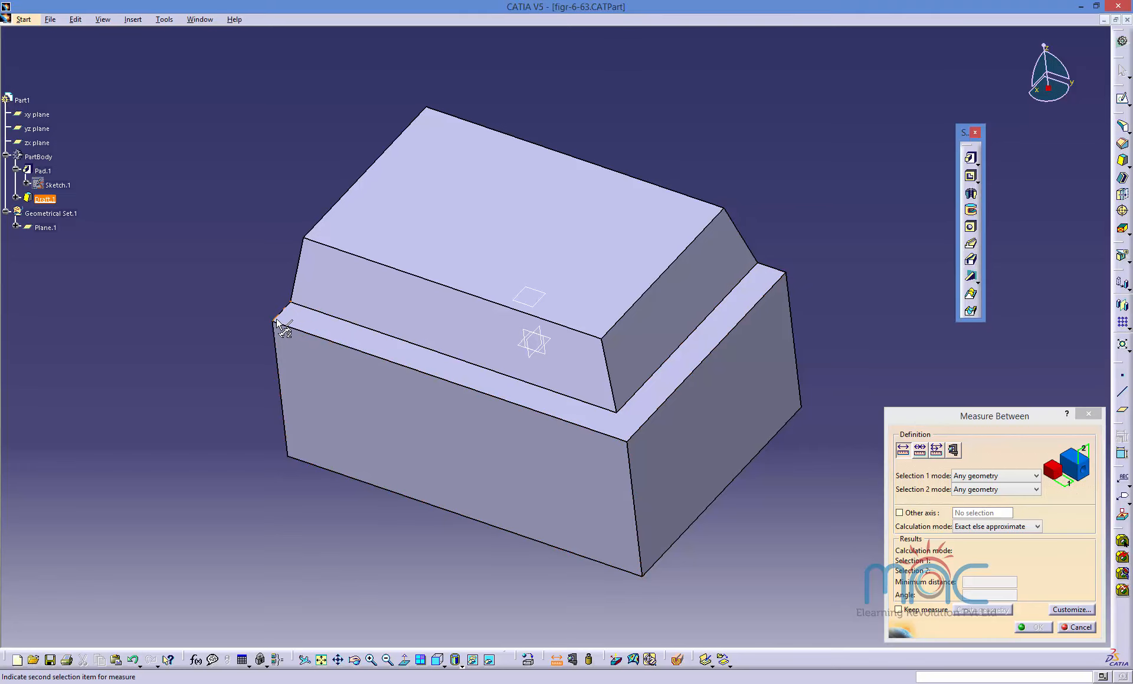
{"action": "left_click", "coordinate": [274, 322]}
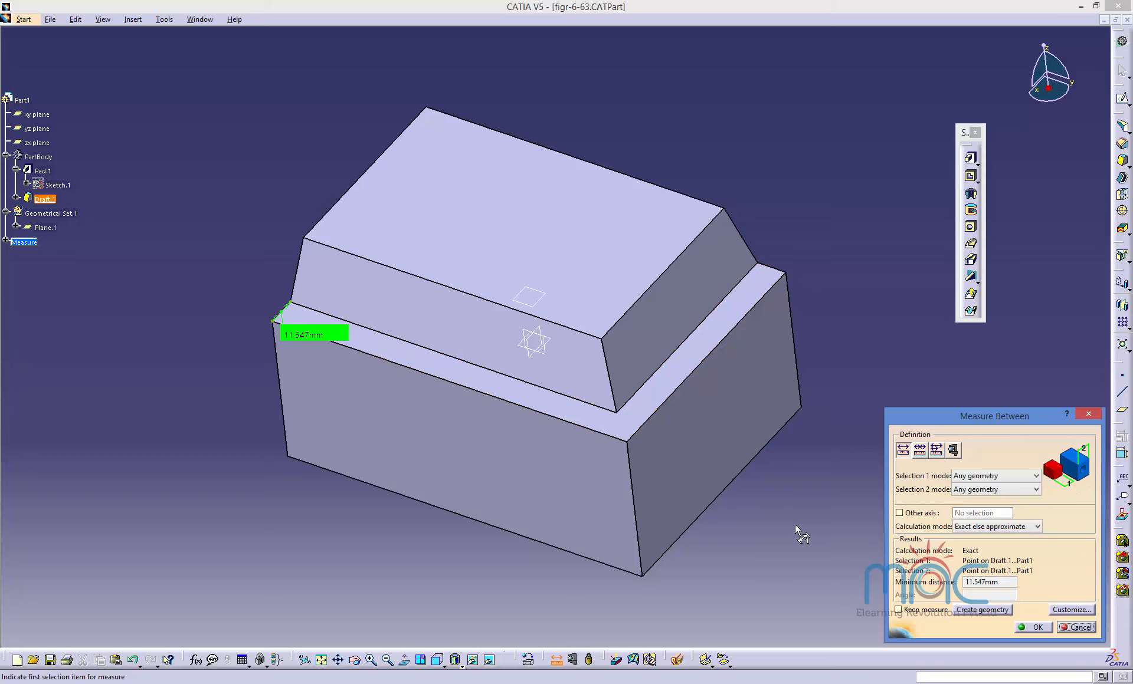
{"action": "left_click", "coordinate": [619, 430]}
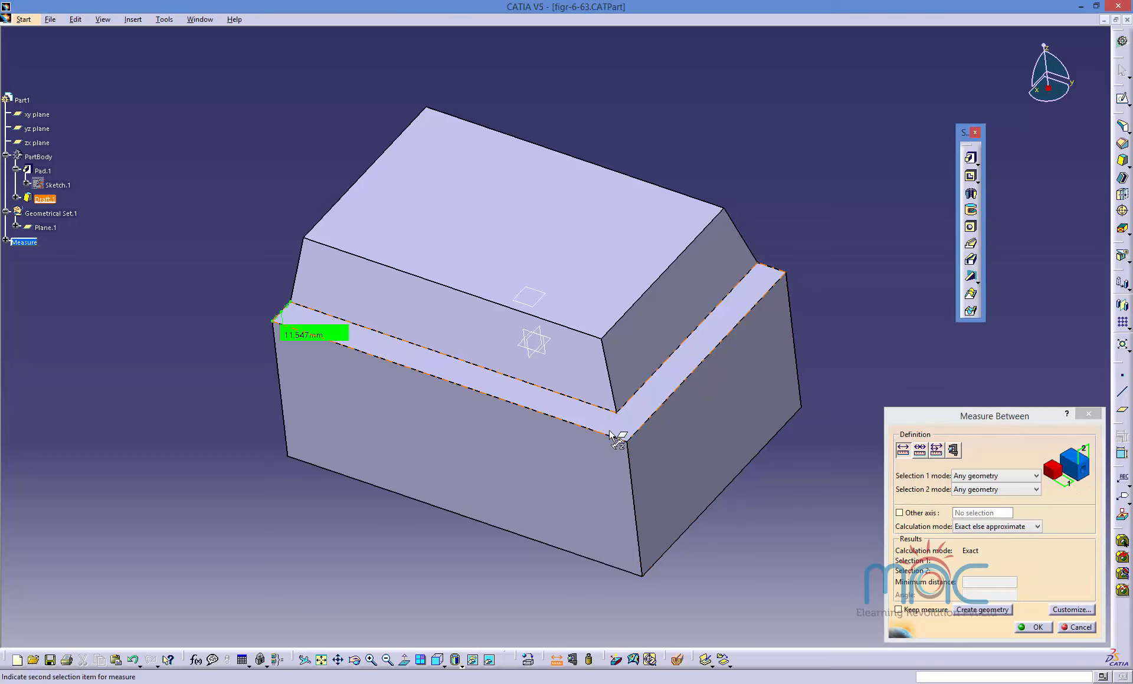
{"action": "left_click", "coordinate": [610, 438]}
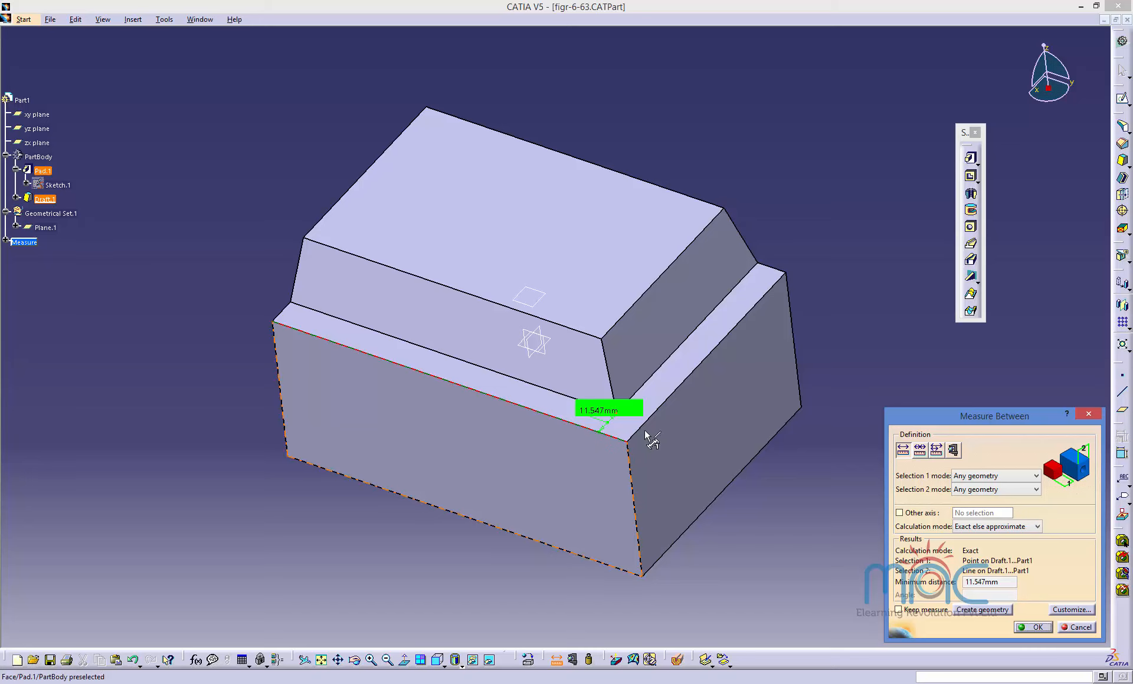
{"action": "left_click", "coordinate": [1033, 627]}
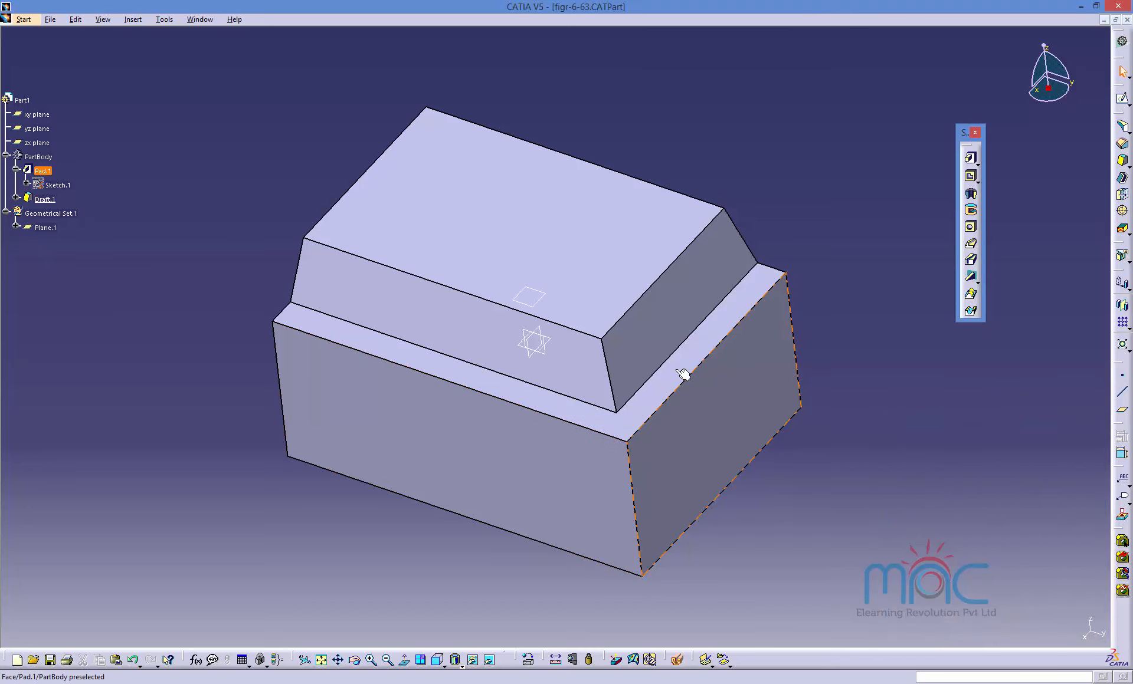
Reopen the draft's definition to review its settings and close it.
{"action": "double_click", "coordinate": [663, 339]}
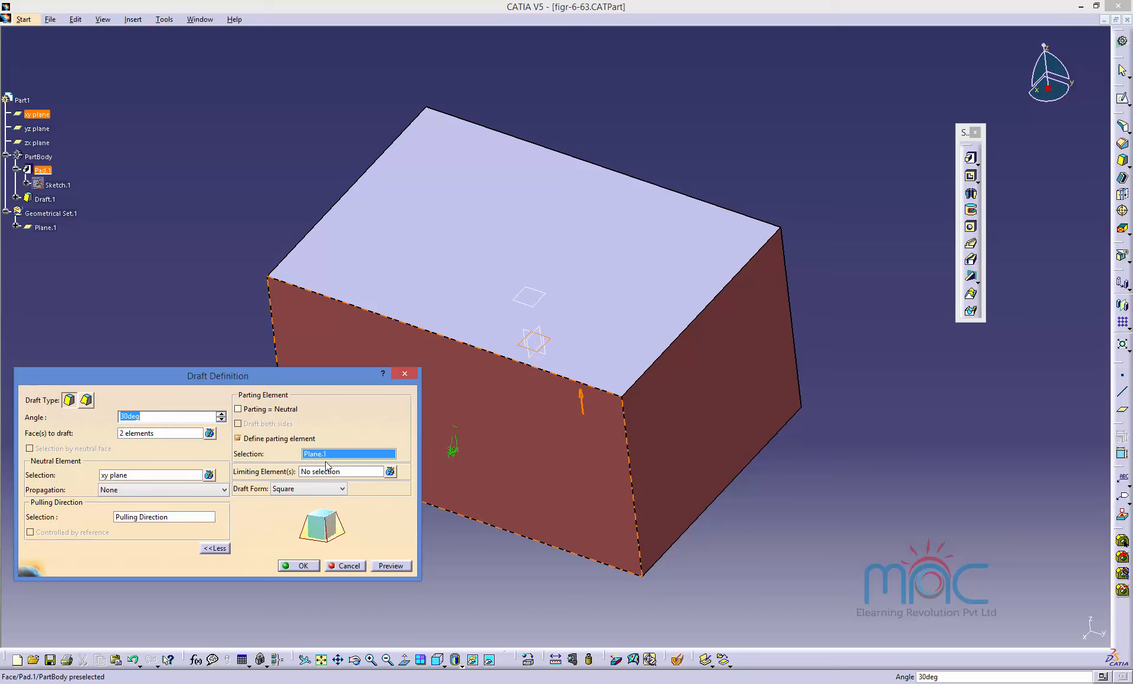
{"action": "left_click", "coordinate": [299, 566]}
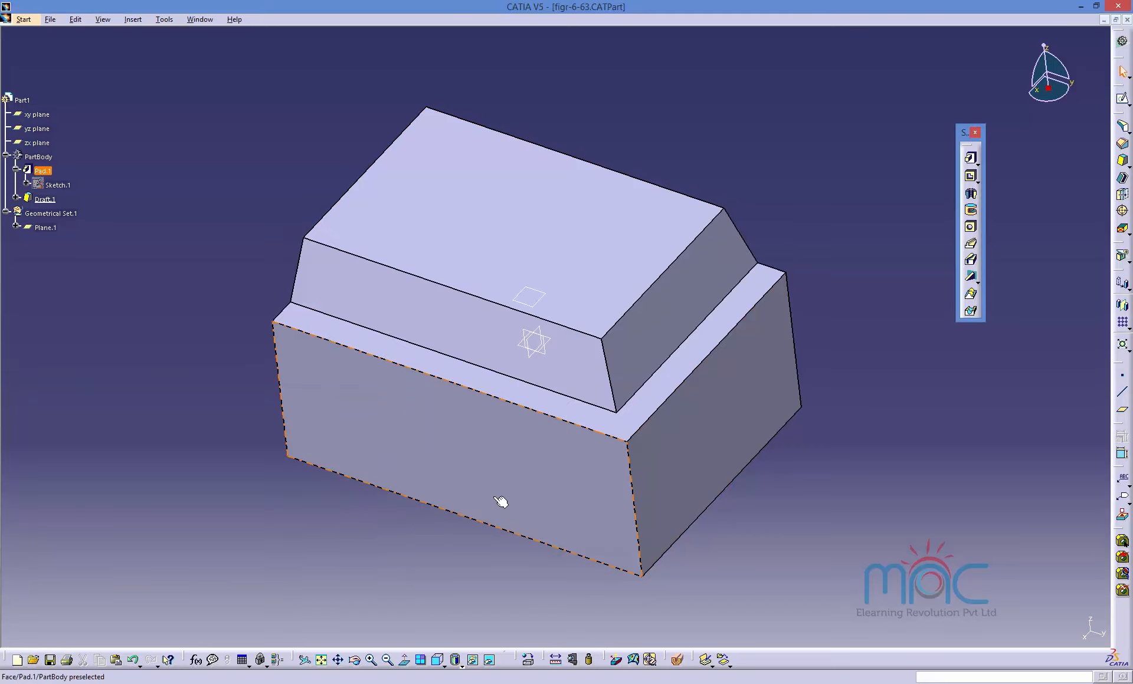
{"action": "middle_click_drag", "start_coordinate": [500, 502], "coordinate": [406, 384]}
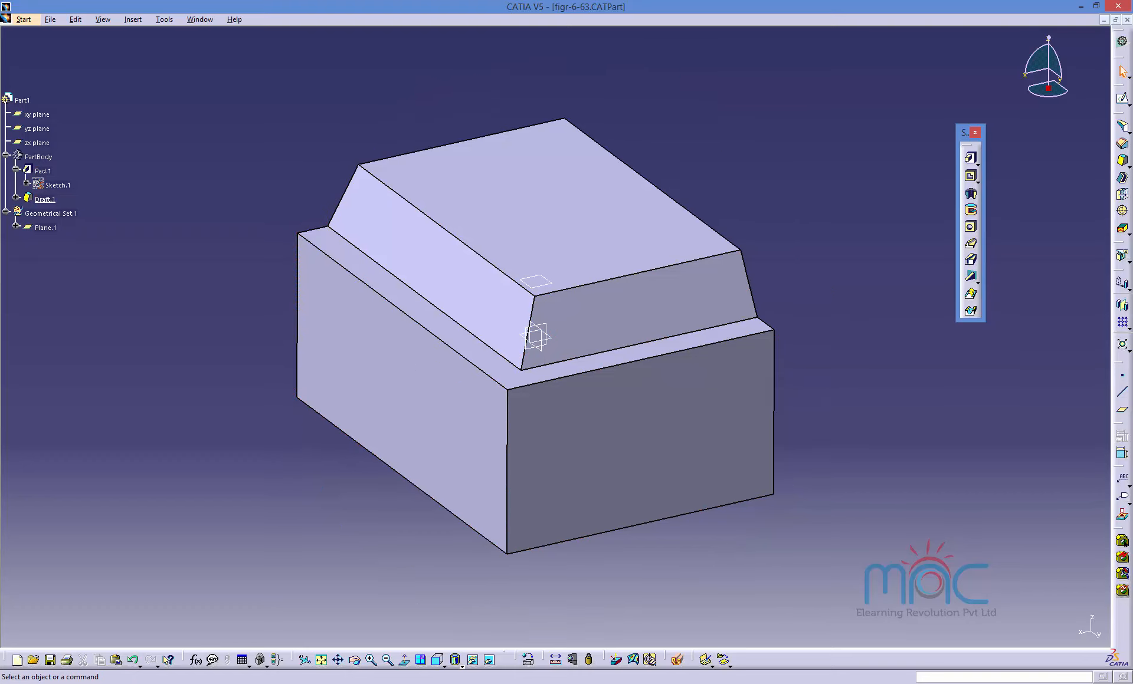
{"action": "left_click", "coordinate": [858, 683]}
{"action": "left_click", "coordinate": [922, 627]}
{"action": "left_click", "coordinate": [602, 496]}
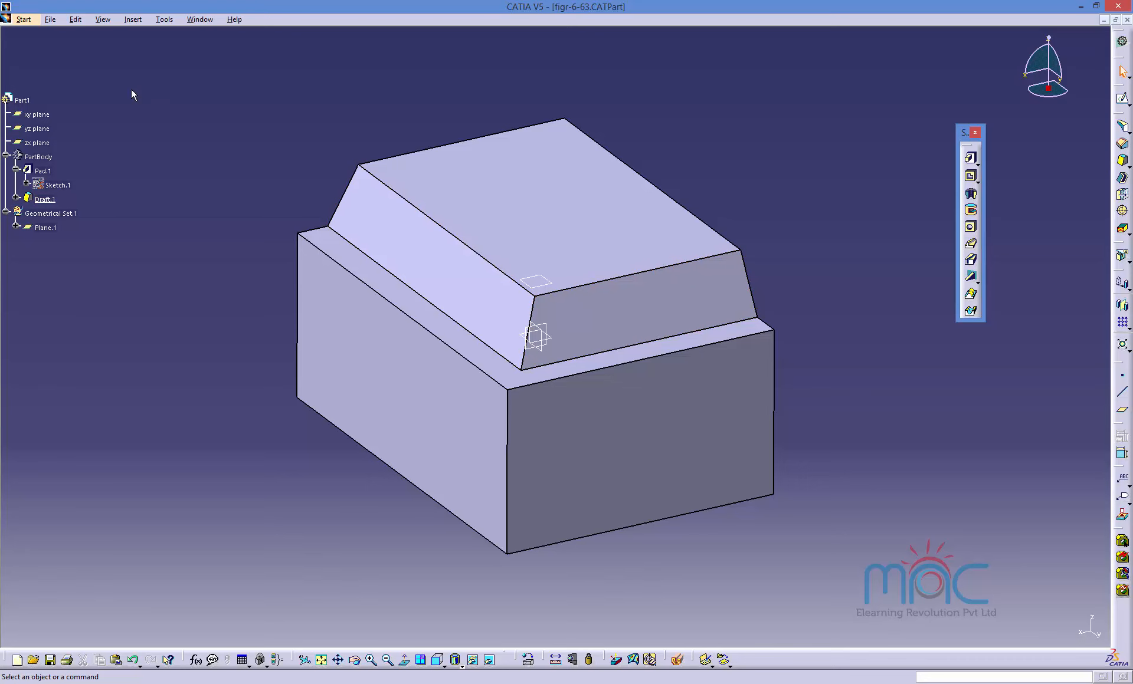
Open the part file figr-6-65.CATPart and dismiss the incident report.
{"action": "left_click", "coordinate": [50, 19]}
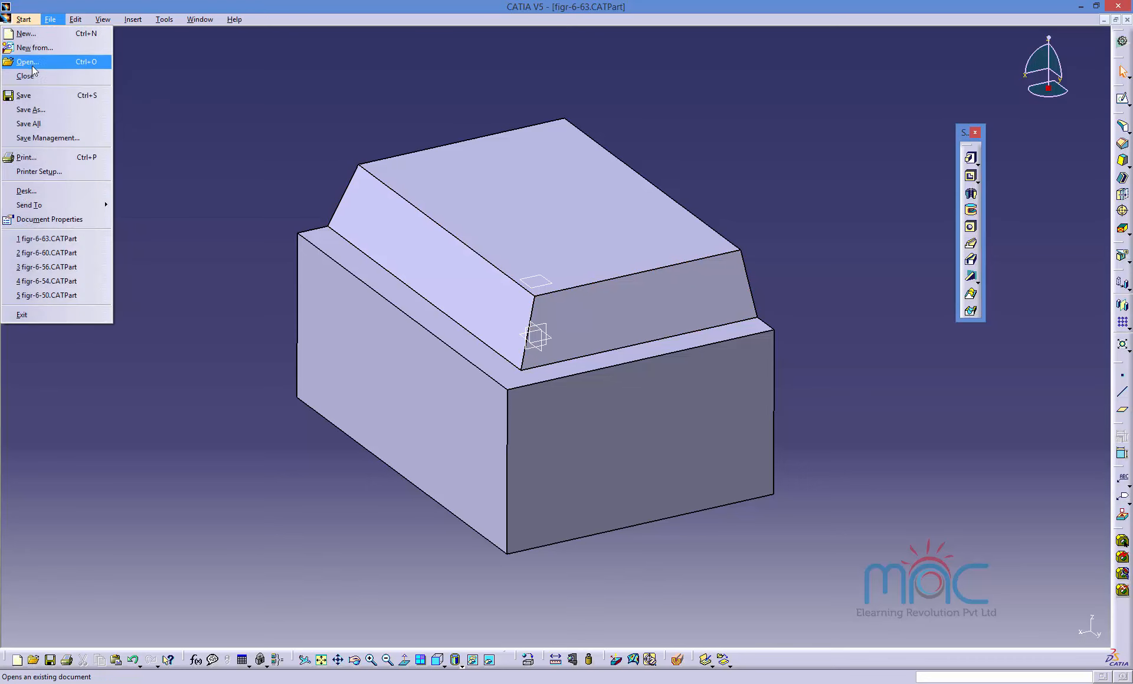
{"action": "left_click", "coordinate": [33, 66]}
{"action": "left_click", "coordinate": [367, 391]}
{"action": "scroll", "coordinate": [366, 390], "scroll_direction": "down", "scroll_amount": 9}
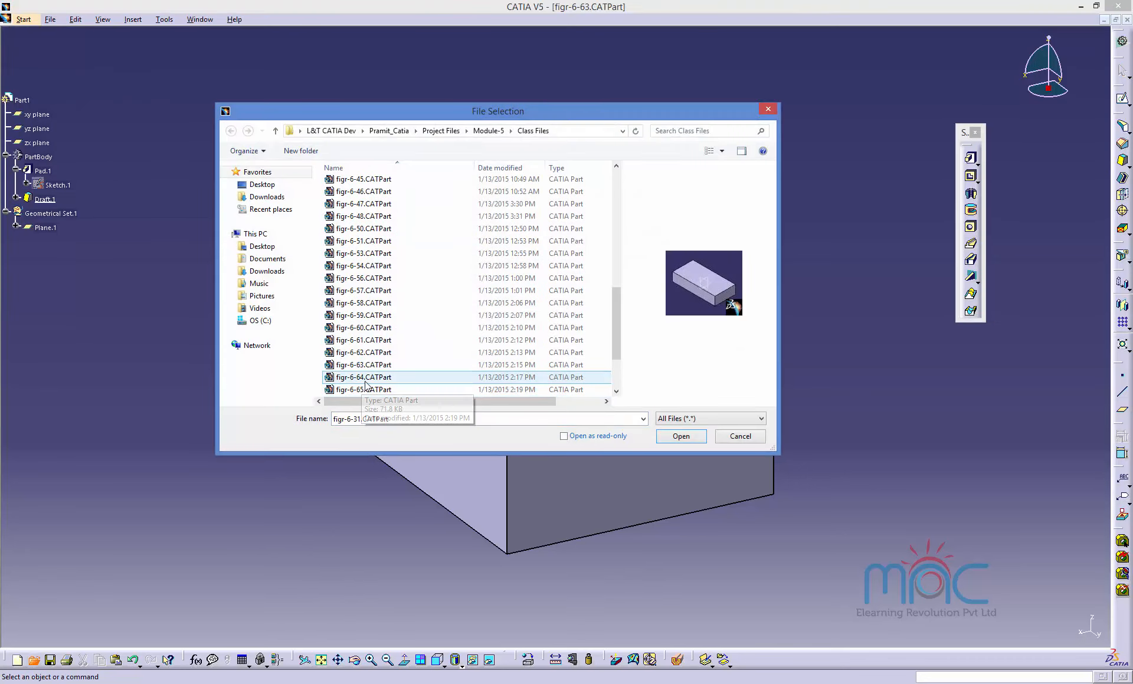
{"action": "left_click", "coordinate": [368, 379]}
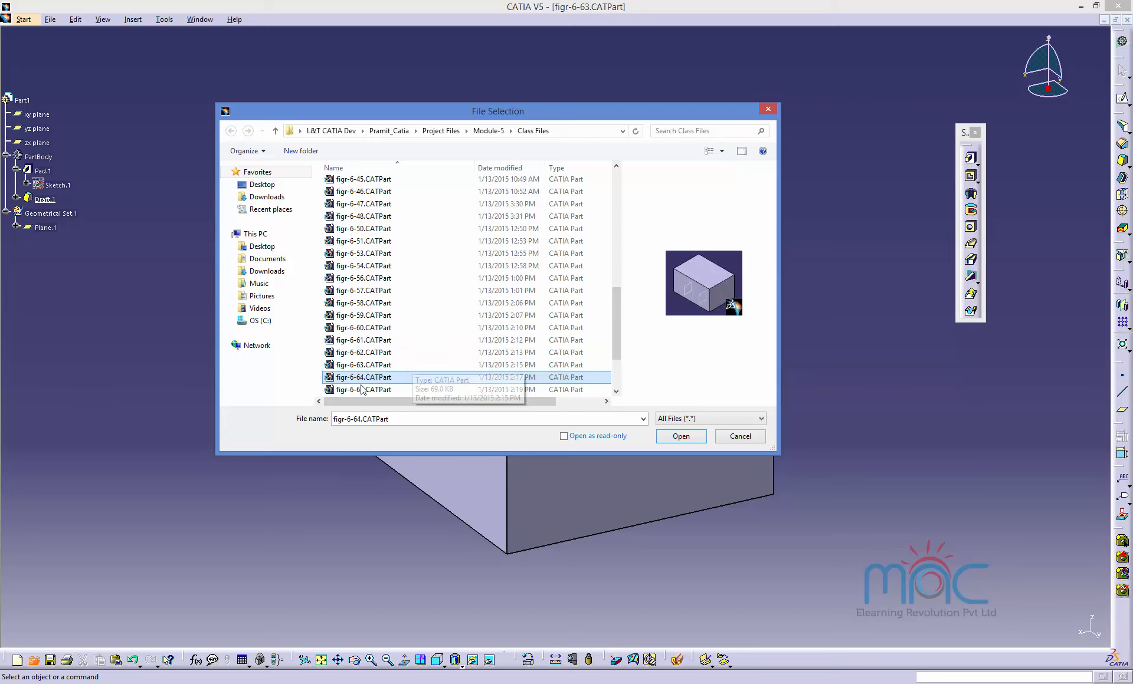
{"action": "left_click", "coordinate": [358, 390]}
{"action": "double_click", "coordinate": [358, 391]}
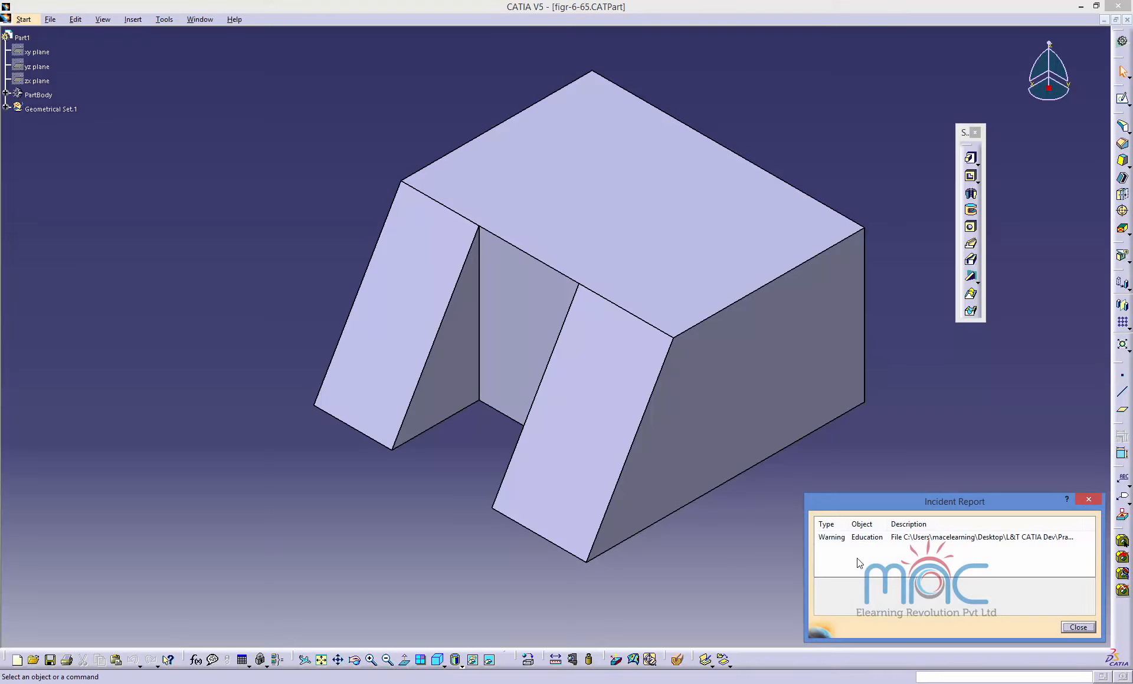
{"action": "left_click", "coordinate": [1078, 628]}
Open the pad's definition to review its settings and cancel it.
{"action": "double_click", "coordinate": [523, 344]}
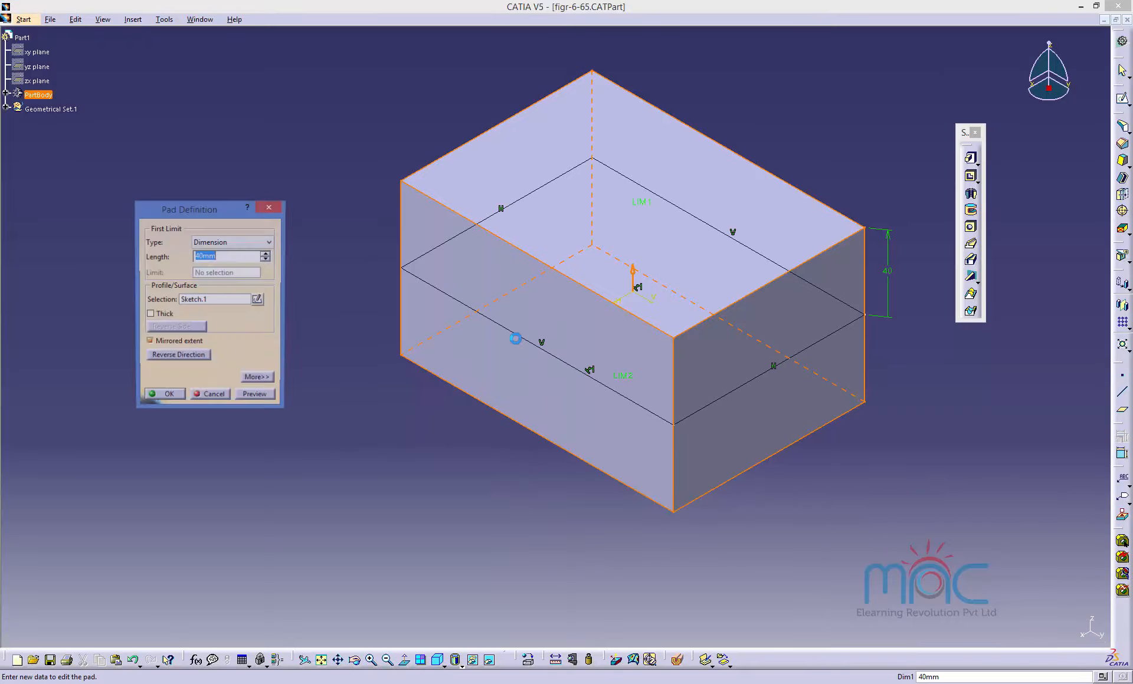
{"action": "left_click", "coordinate": [215, 397]}
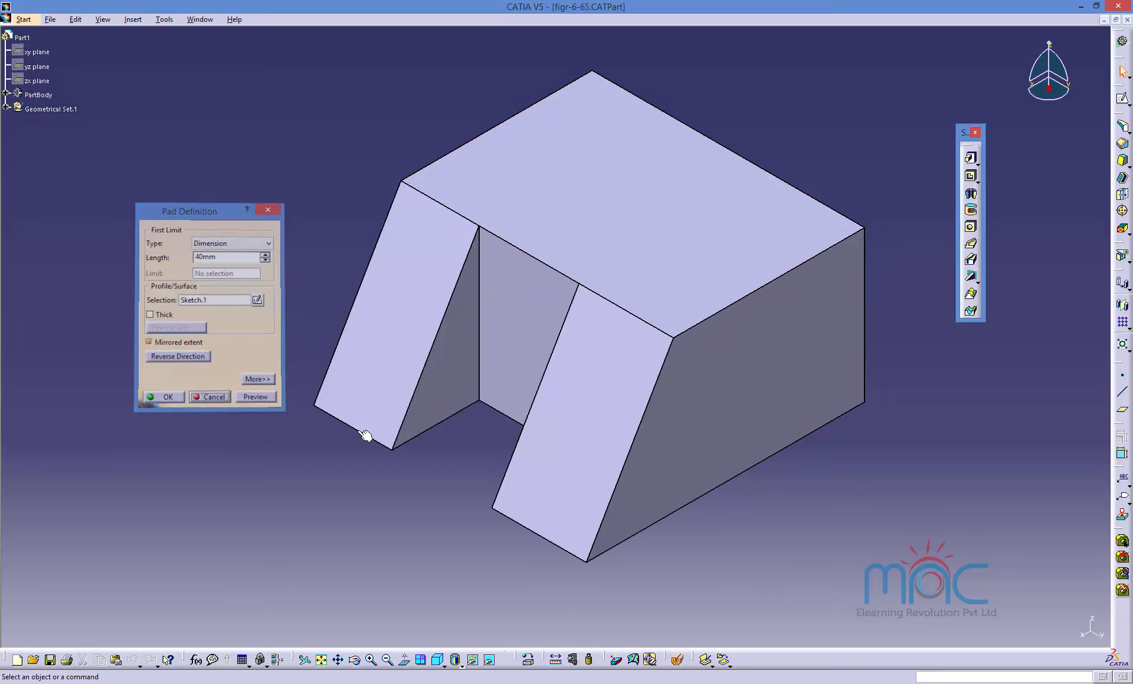
Edit the draft, reverse the directions of both limiting element planes, preview and apply the change.
{"action": "double_click", "coordinate": [377, 406]}
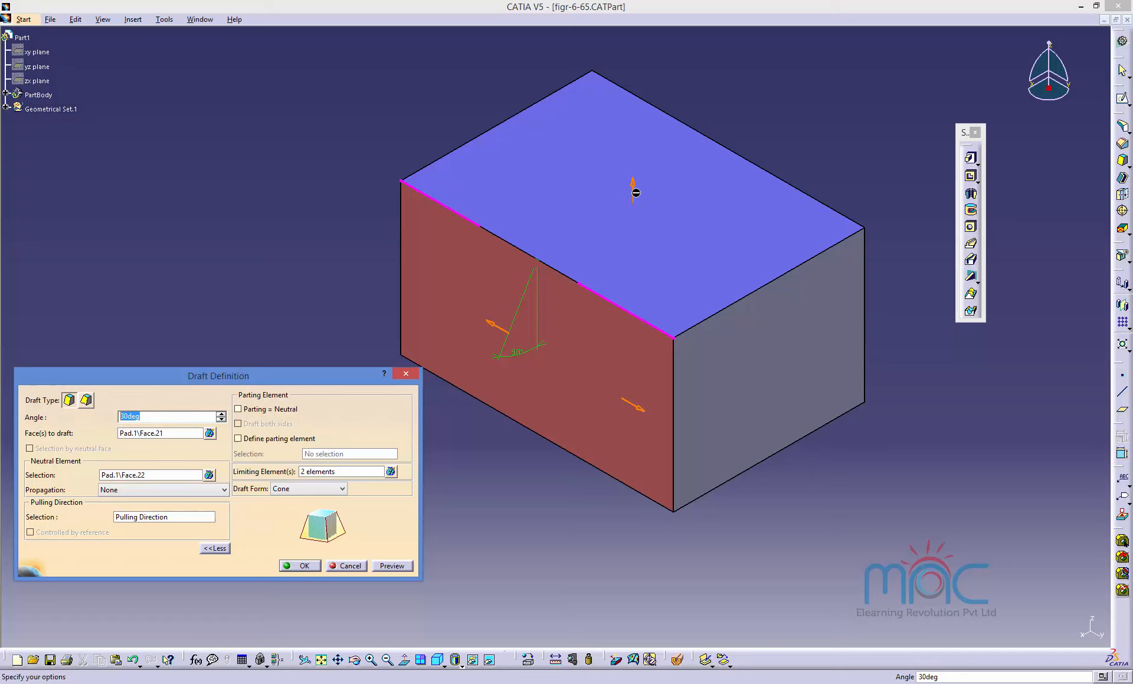
{"action": "left_click", "coordinate": [120, 476]}
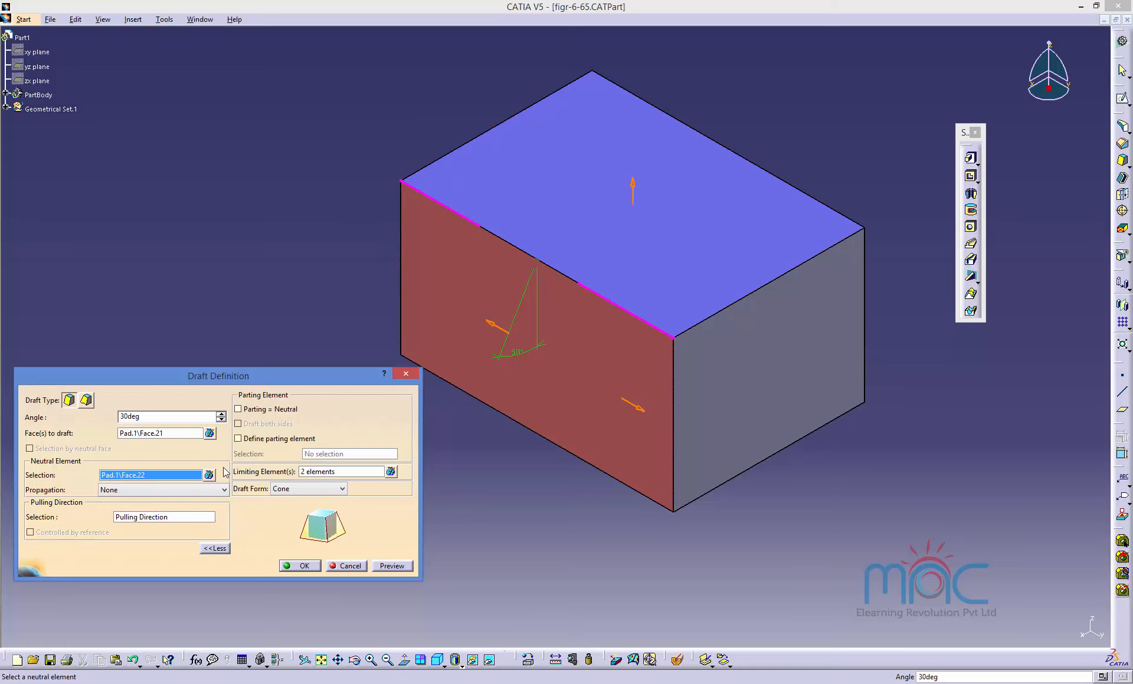
{"action": "left_click", "coordinate": [324, 472]}
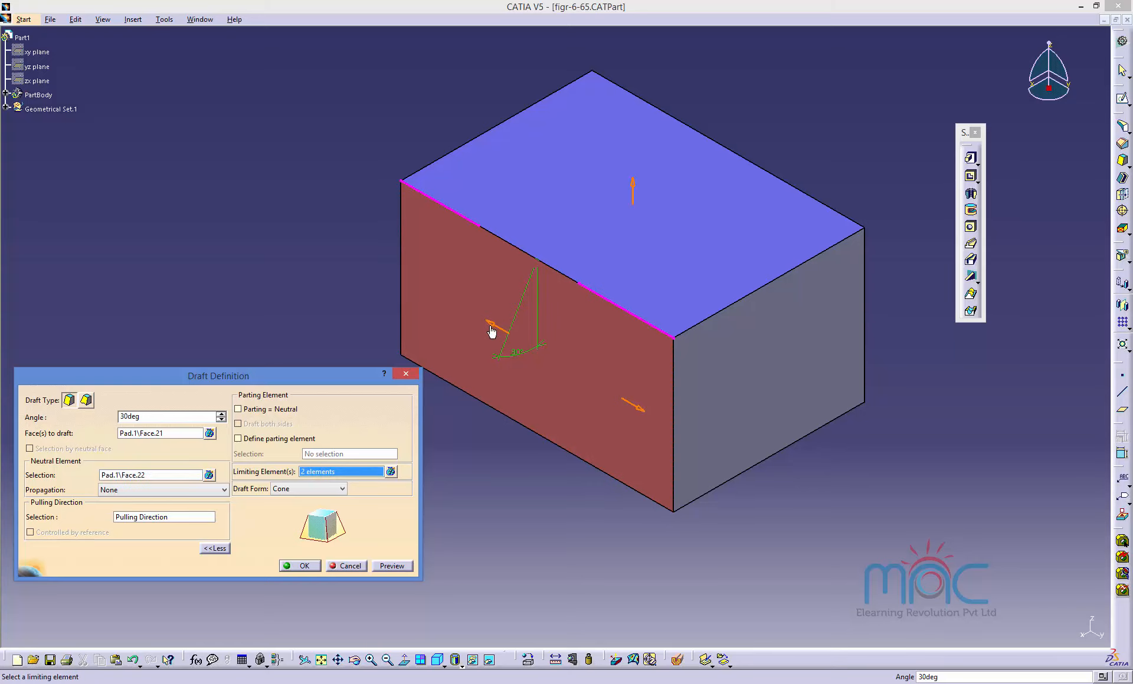
{"action": "left_click", "coordinate": [492, 324]}
{"action": "left_click", "coordinate": [636, 407]}
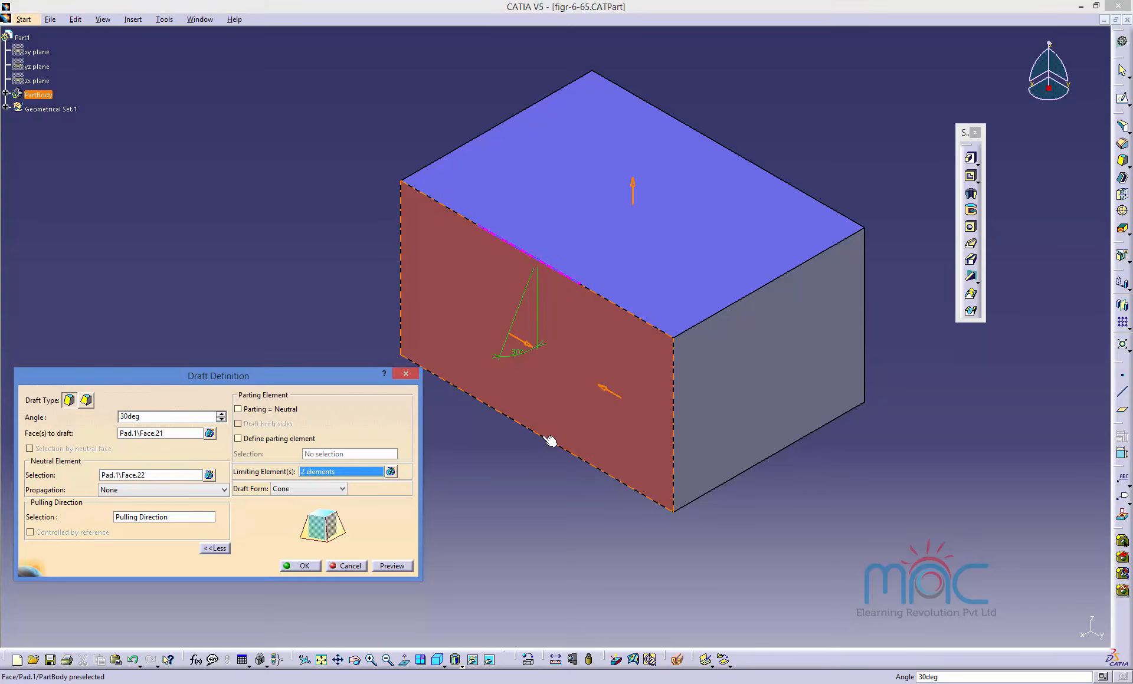
{"action": "left_click", "coordinate": [391, 566]}
{"action": "left_click", "coordinate": [308, 568]}
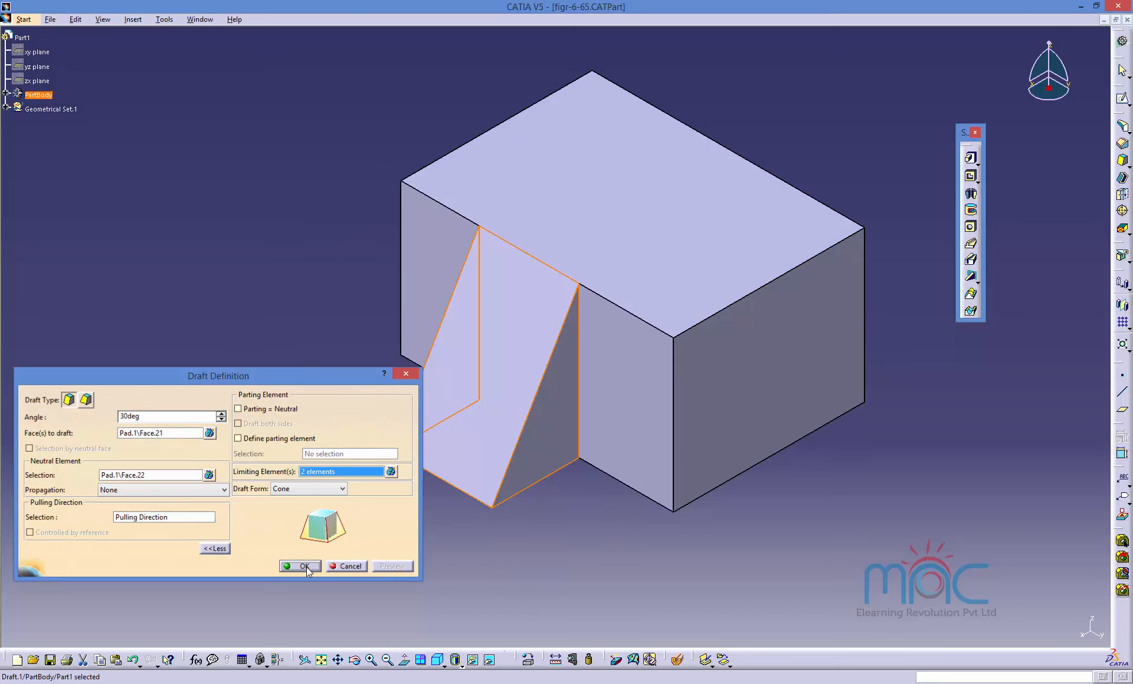
Edit the draft again, flip both limiting element directions back, and apply the draft.
{"action": "middle_click_drag", "start_coordinate": [440, 513], "coordinate": [521, 474]}
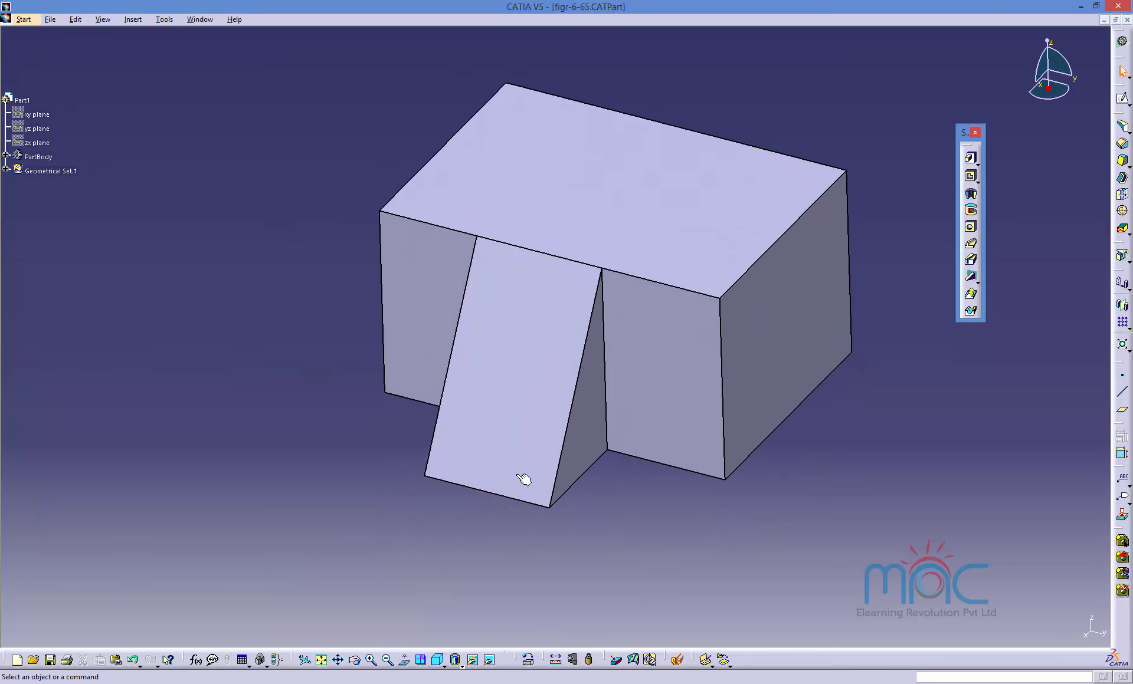
{"action": "double_click", "coordinate": [511, 388]}
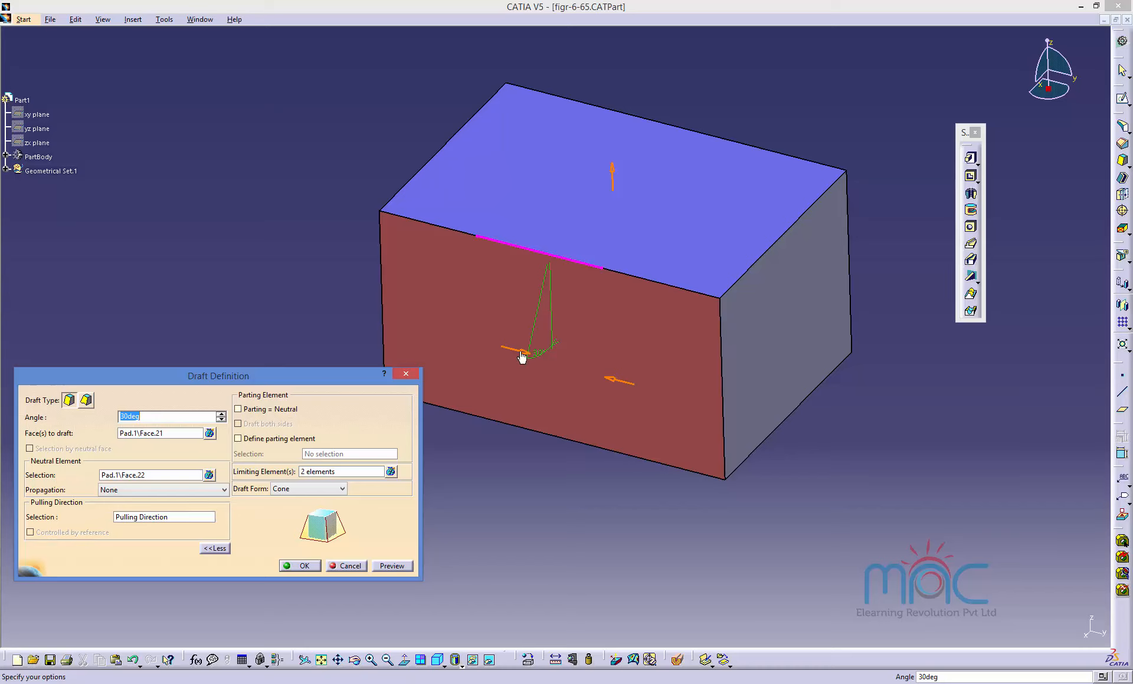
{"action": "left_click", "coordinate": [523, 353]}
{"action": "left_click", "coordinate": [615, 381]}
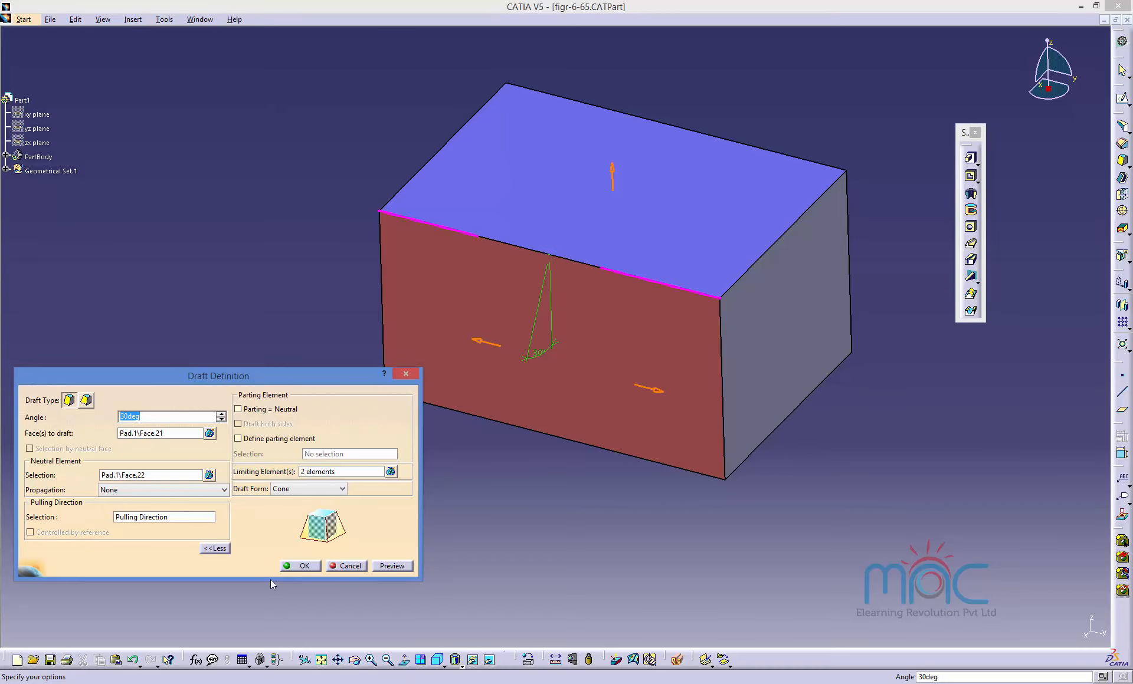
{"action": "left_click", "coordinate": [301, 565]}
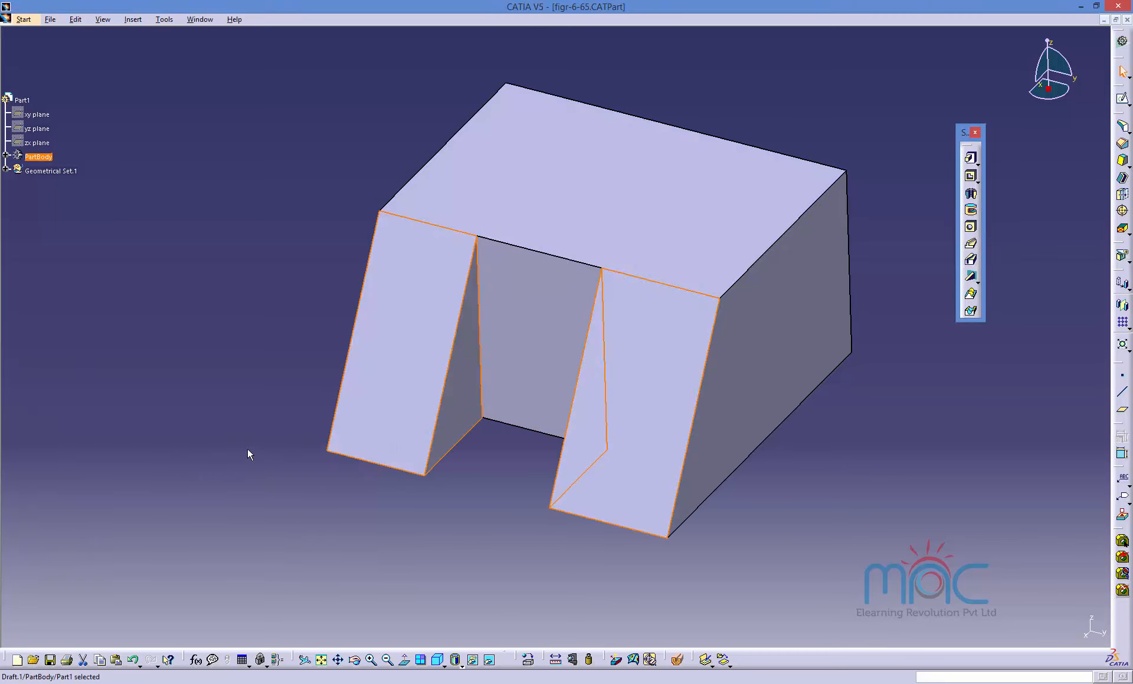
Show Plane.2 and Plane.3 from Geometrical Set.1 in the model.
{"action": "left_click", "coordinate": [6, 170]}
{"action": "left_click", "coordinate": [45, 185]}
{"action": "left_click", "coordinate": [44, 199], "text": "ctrl"}
{"action": "right_click", "coordinate": [43, 200]}
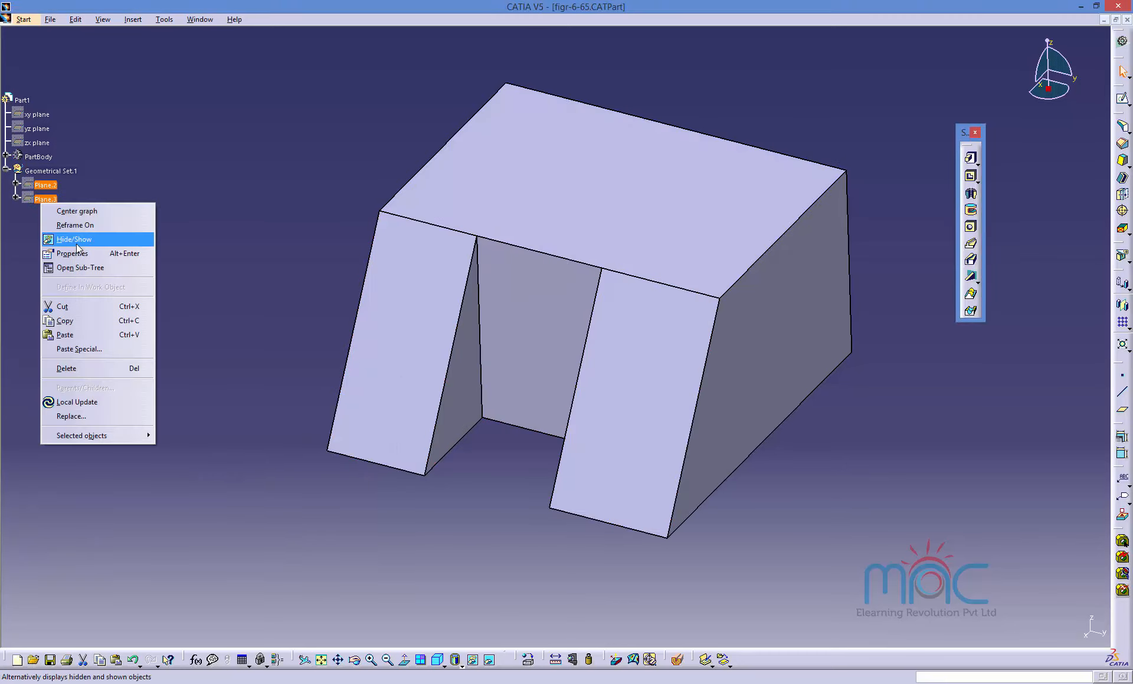
{"action": "left_click", "coordinate": [77, 243]}
{"action": "mouse_move", "coordinate": [463, 487]}
{"action": "middle_mouse_down"}
{"action": "mouse_move", "coordinate": [633, 507]}
{"action": "mouse_move", "coordinate": [495, 514]}
{"action": "mouse_move", "coordinate": [455, 503]}
{"action": "middle_mouse_up"}
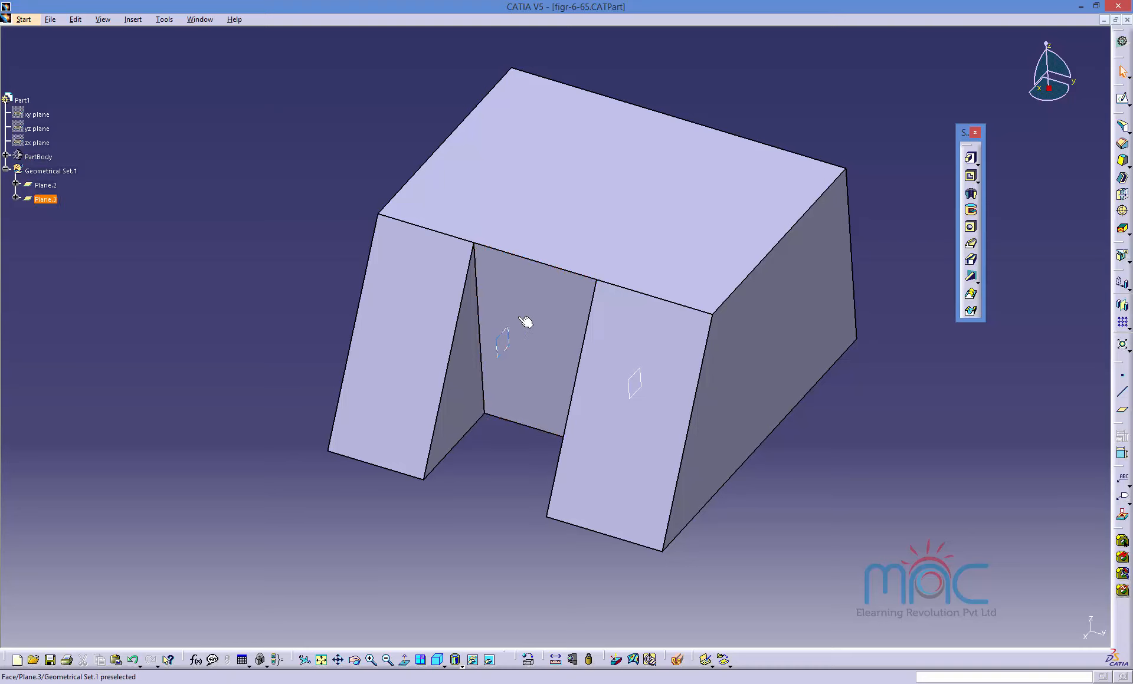
Reopen the draft's definition to review its faces to draft and neutral element, close it, and compare with the reference figures.
{"action": "left_click", "coordinate": [408, 296]}
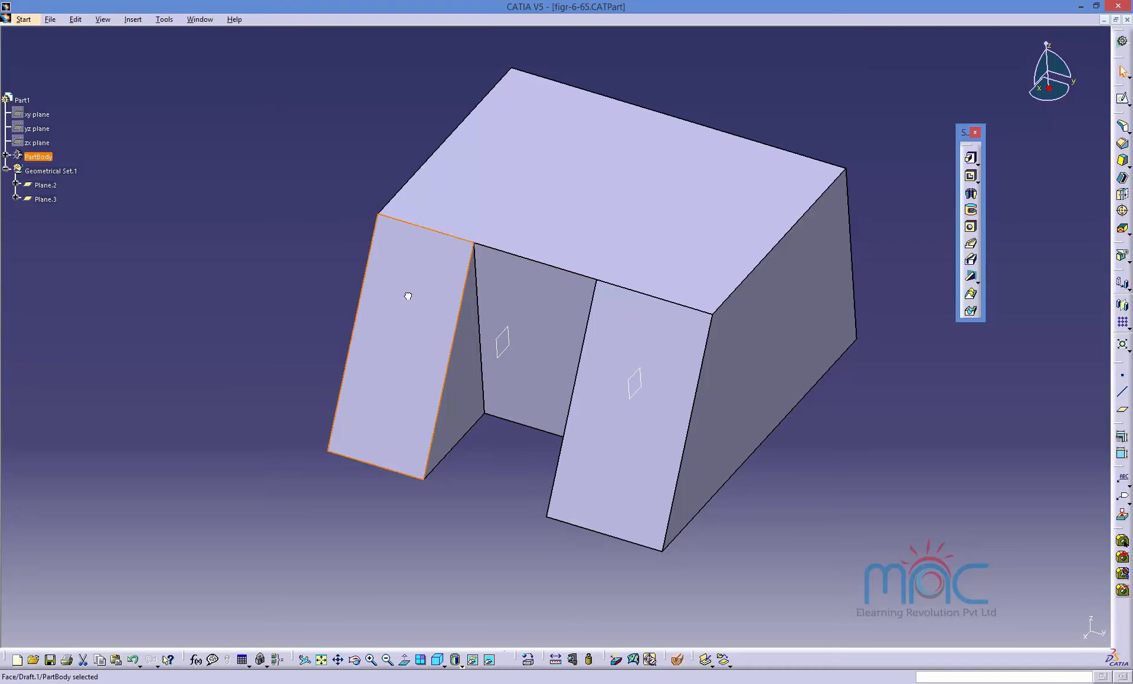
{"action": "double_click", "coordinate": [408, 296]}
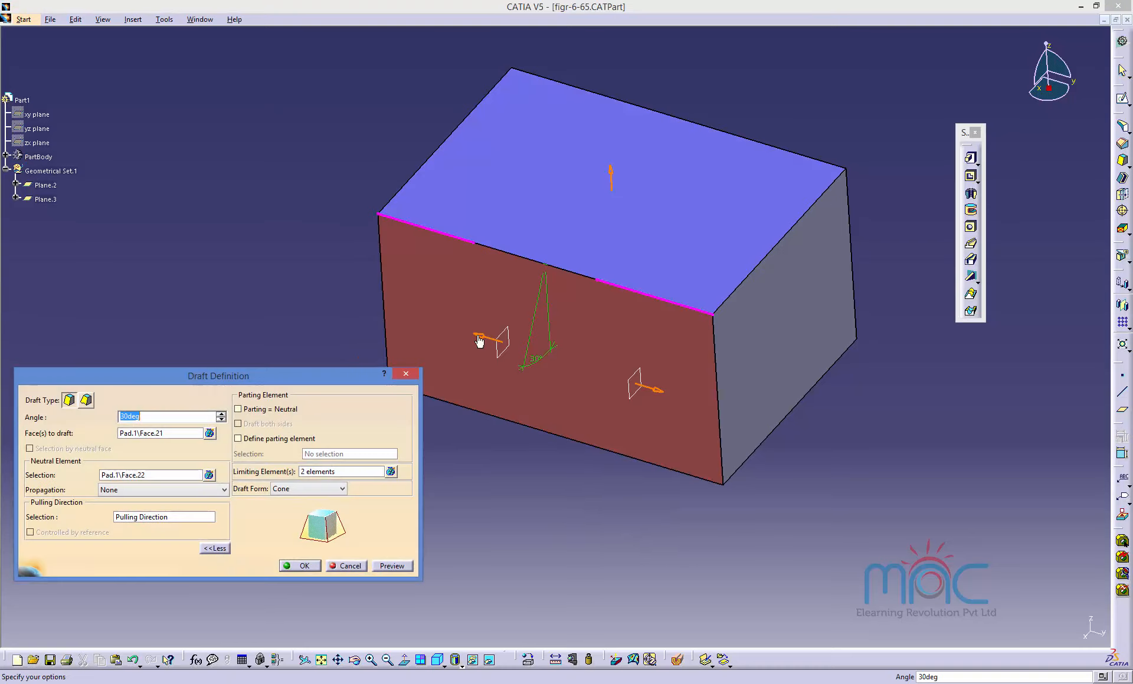
{"action": "left_click", "coordinate": [148, 433]}
{"action": "left_click", "coordinate": [121, 477]}
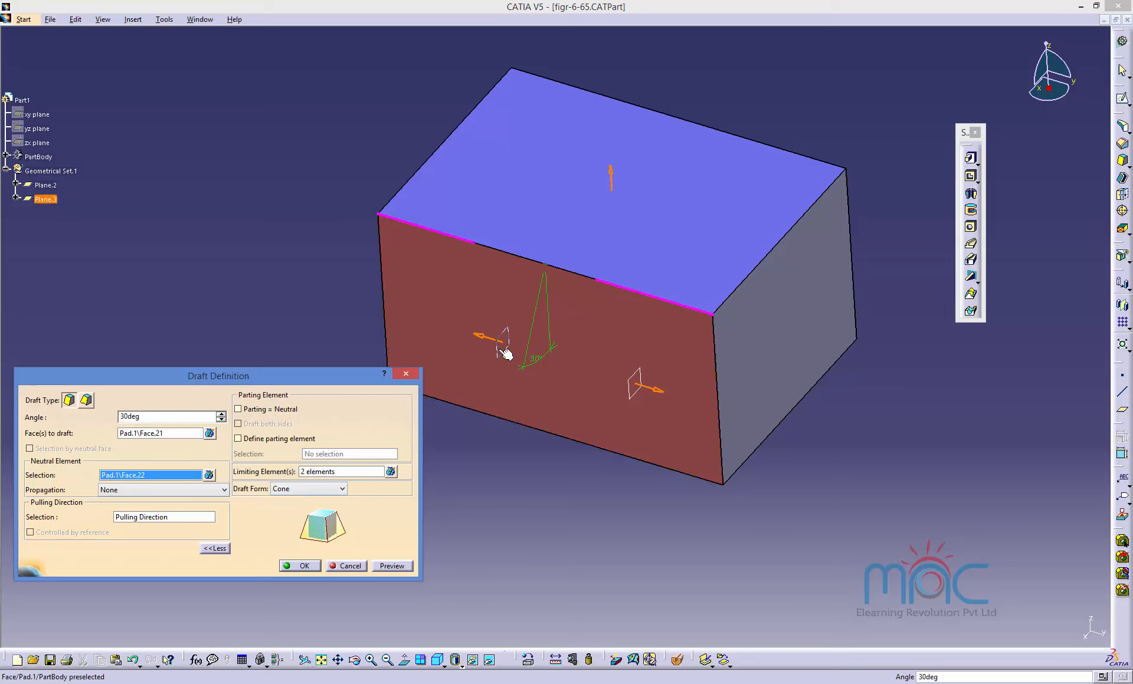
{"action": "left_click", "coordinate": [303, 566]}
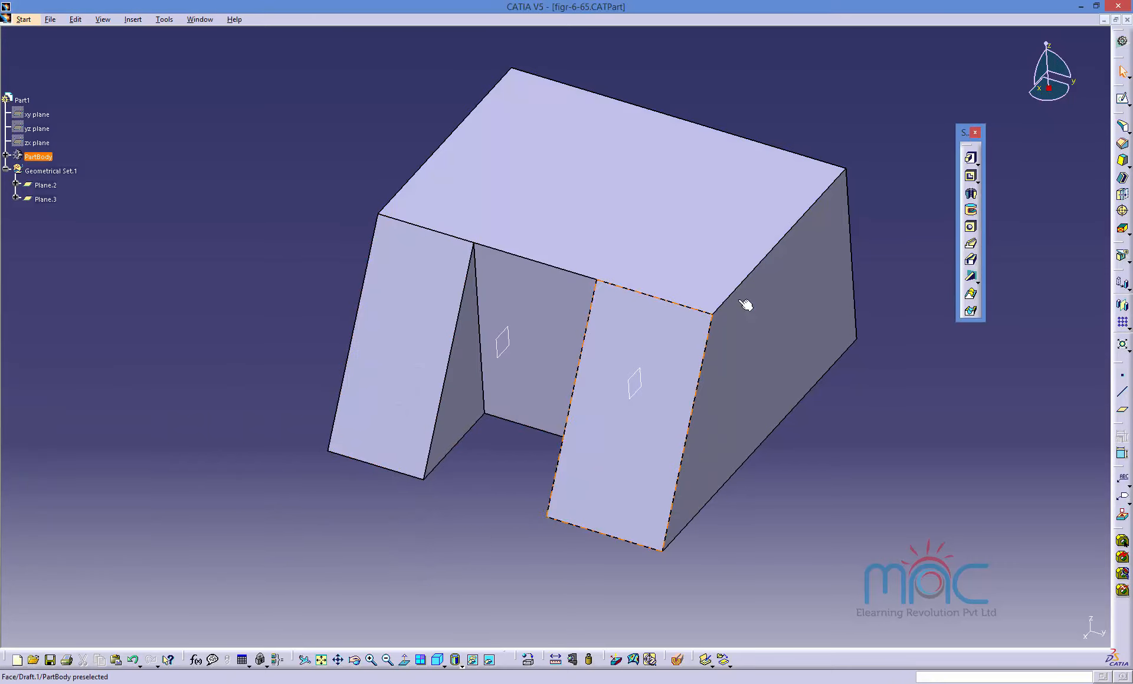
{"action": "mouse_move", "coordinate": [858, 682]}
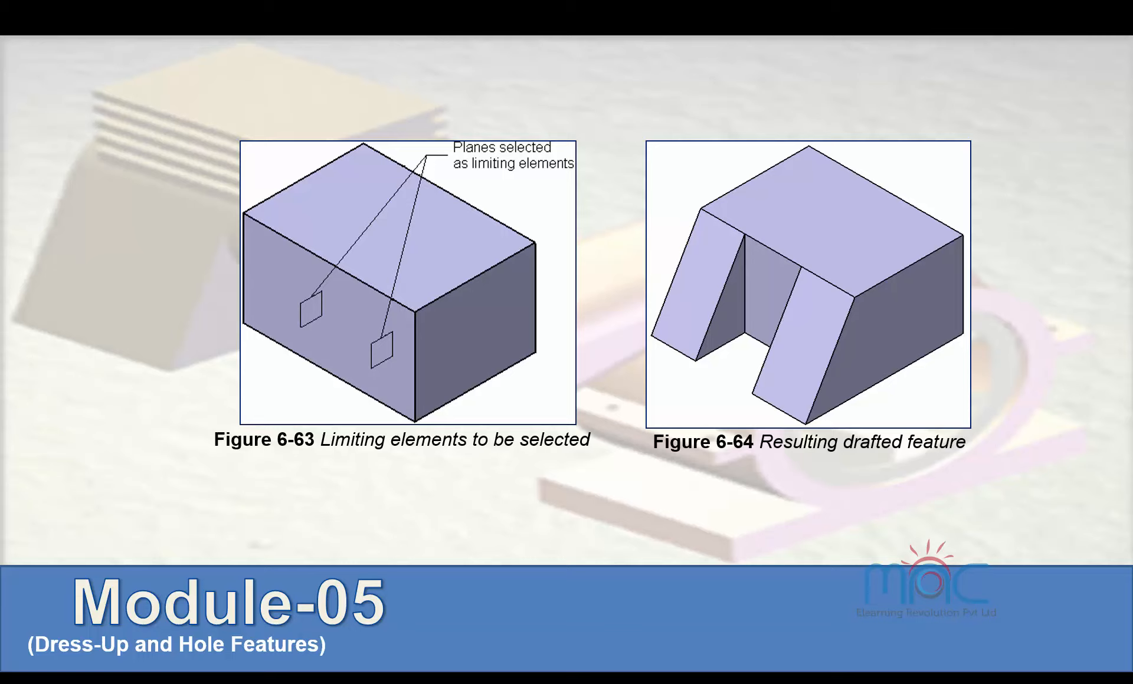
{"action": "left_click", "coordinate": [660, 448]}
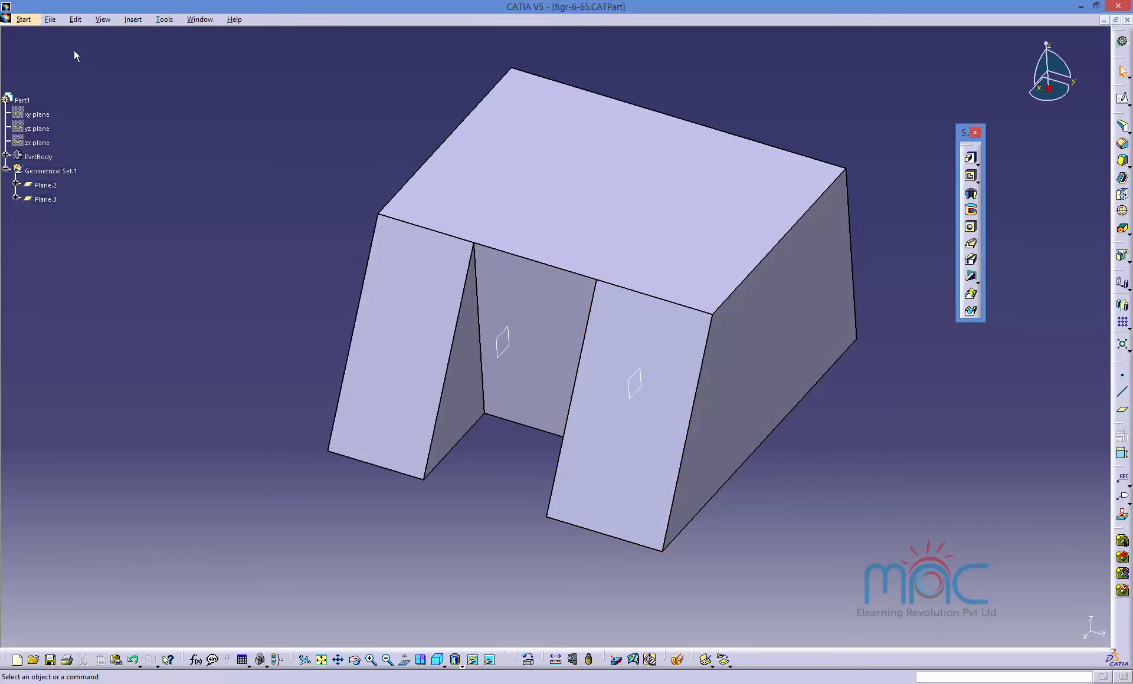
Open the part file figr-6-67.CATPart and dismiss the incident report.
{"action": "left_click", "coordinate": [55, 20]}
{"action": "left_click", "coordinate": [27, 62]}
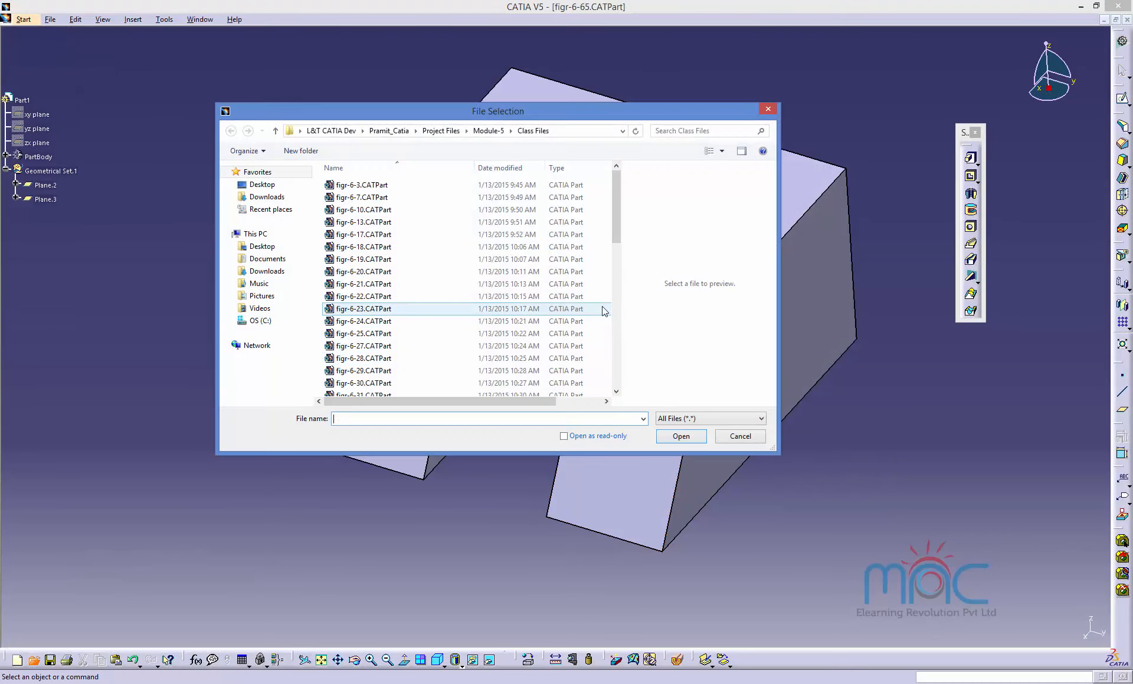
{"action": "left_click_drag", "start_coordinate": [615, 230], "coordinate": [623, 359]}
{"action": "left_click", "coordinate": [408, 380]}
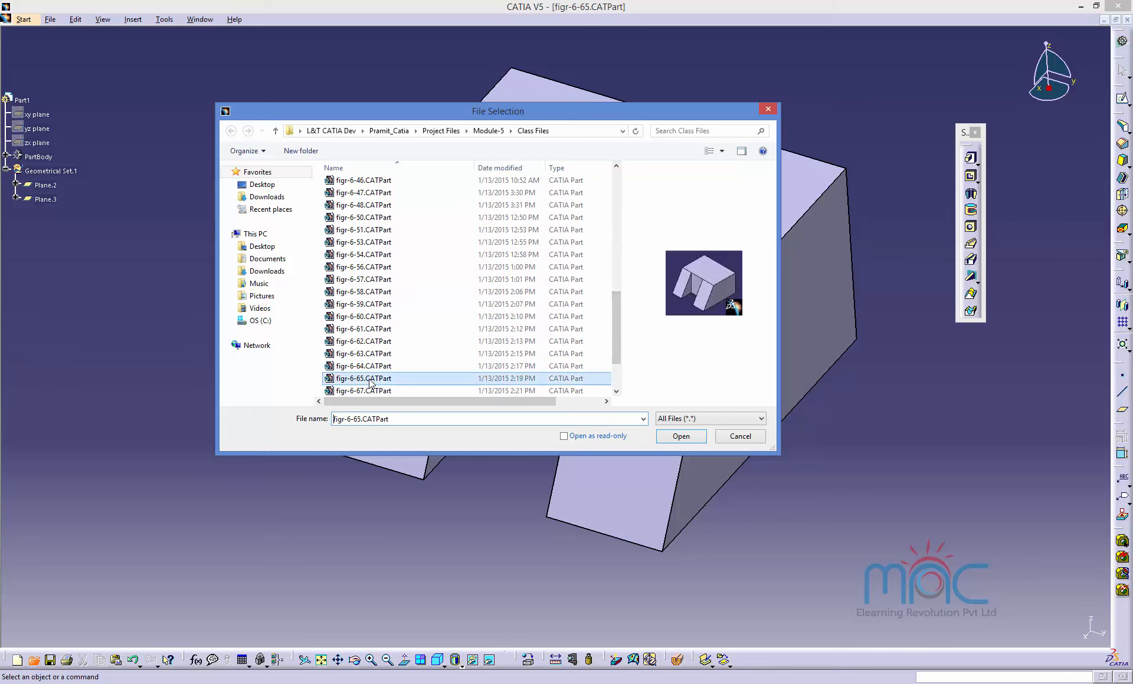
{"action": "left_click", "coordinate": [372, 389]}
{"action": "scroll", "coordinate": [372, 389], "scroll_direction": "down", "scroll_amount": 1}
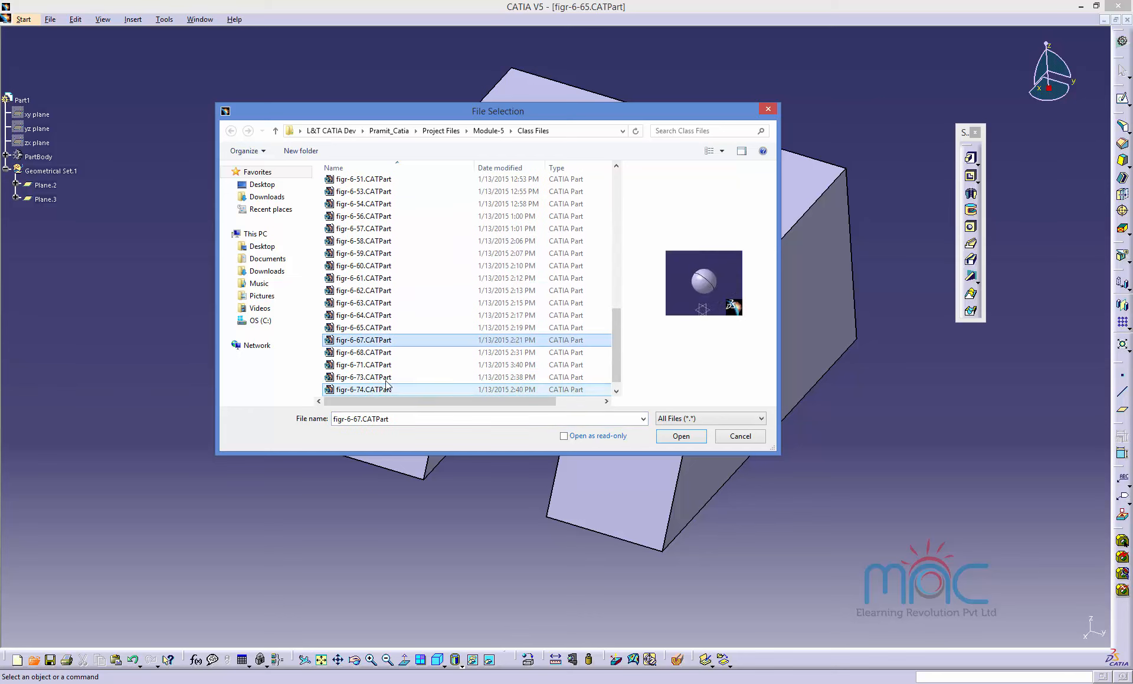
{"action": "left_click", "coordinate": [352, 353]}
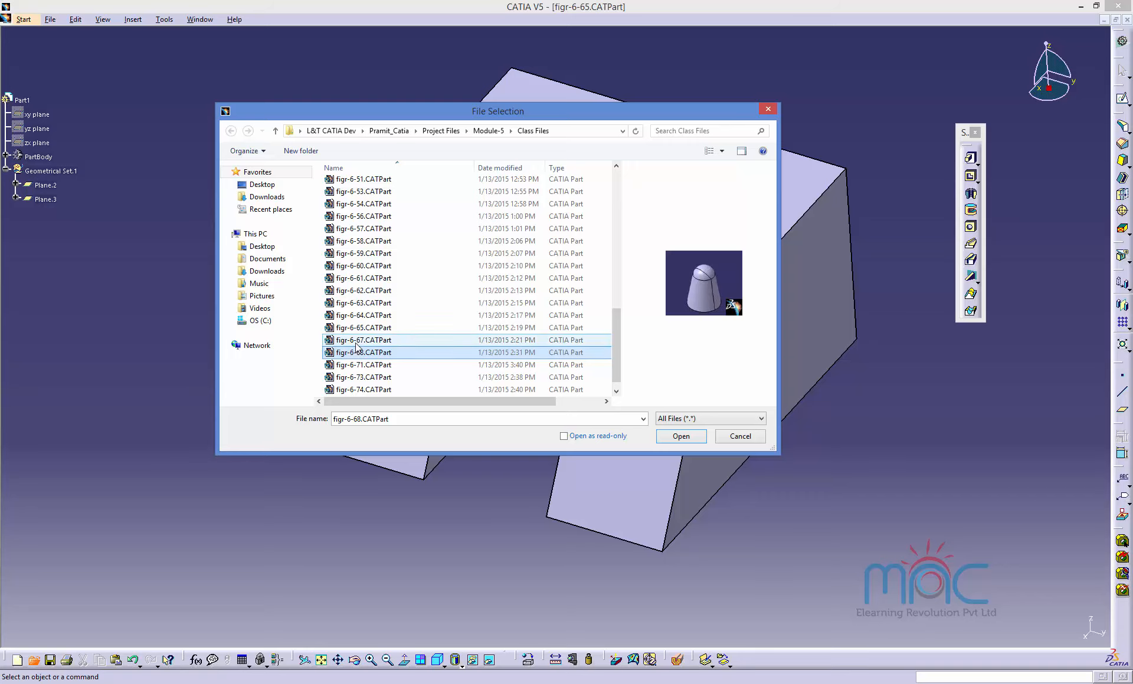
{"action": "double_click", "coordinate": [354, 340]}
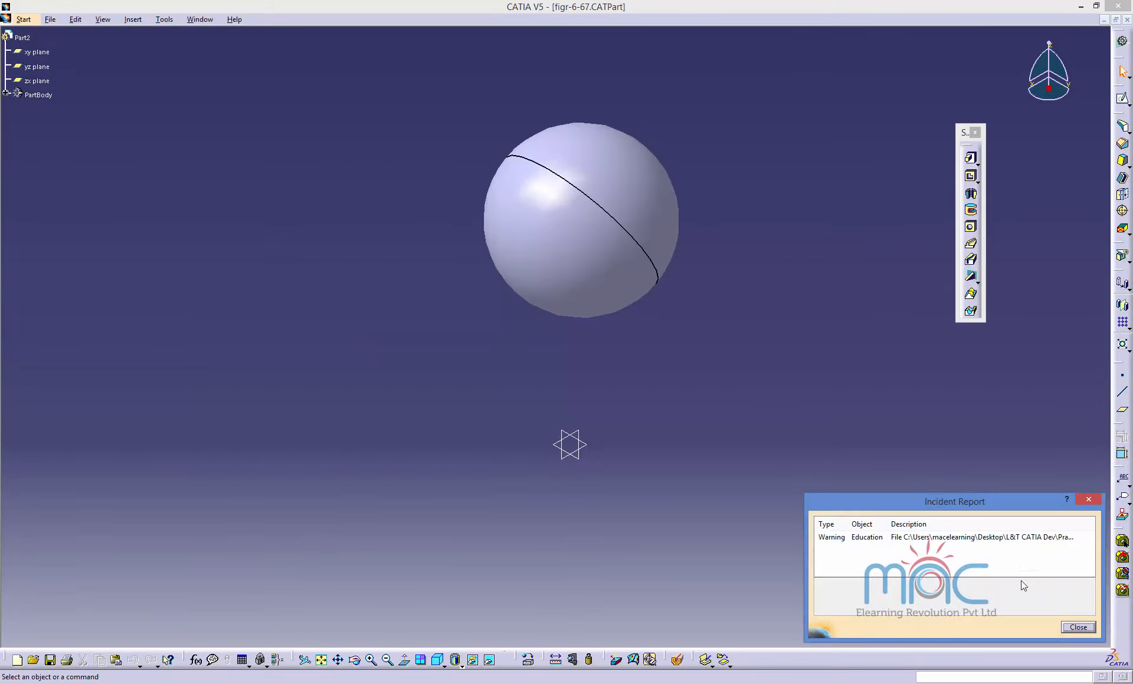
{"action": "left_click", "coordinate": [1078, 627]}
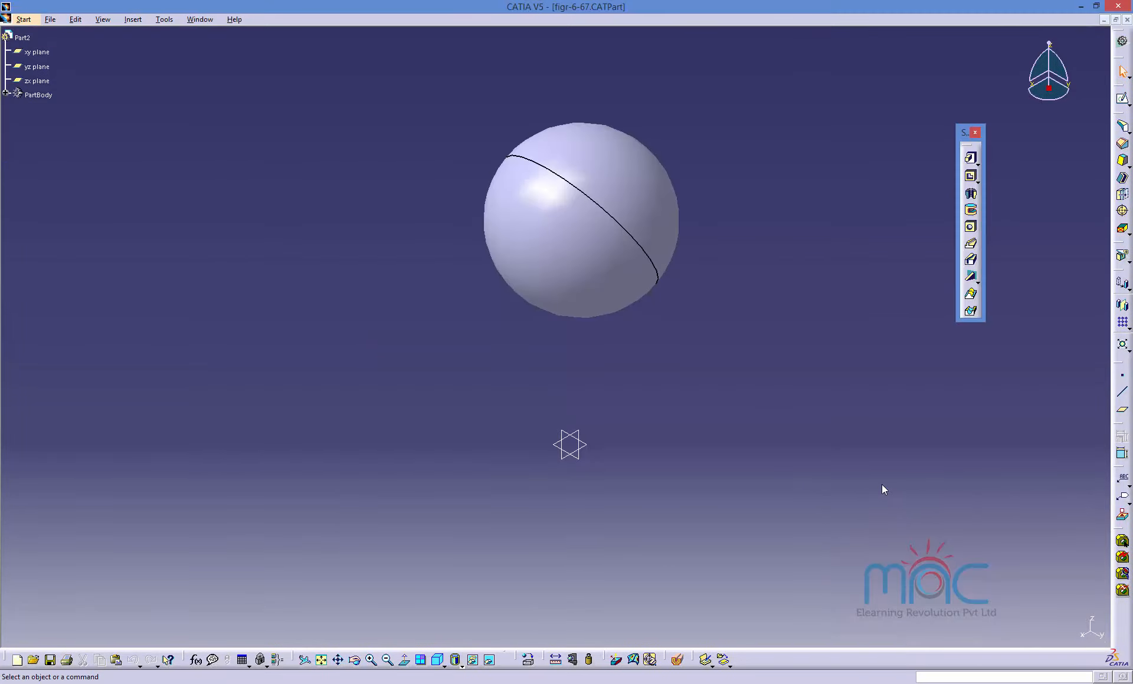
Start a Draft Reflect Line and select the sphere's face to draft.
{"action": "left_click", "coordinate": [1124, 176]}
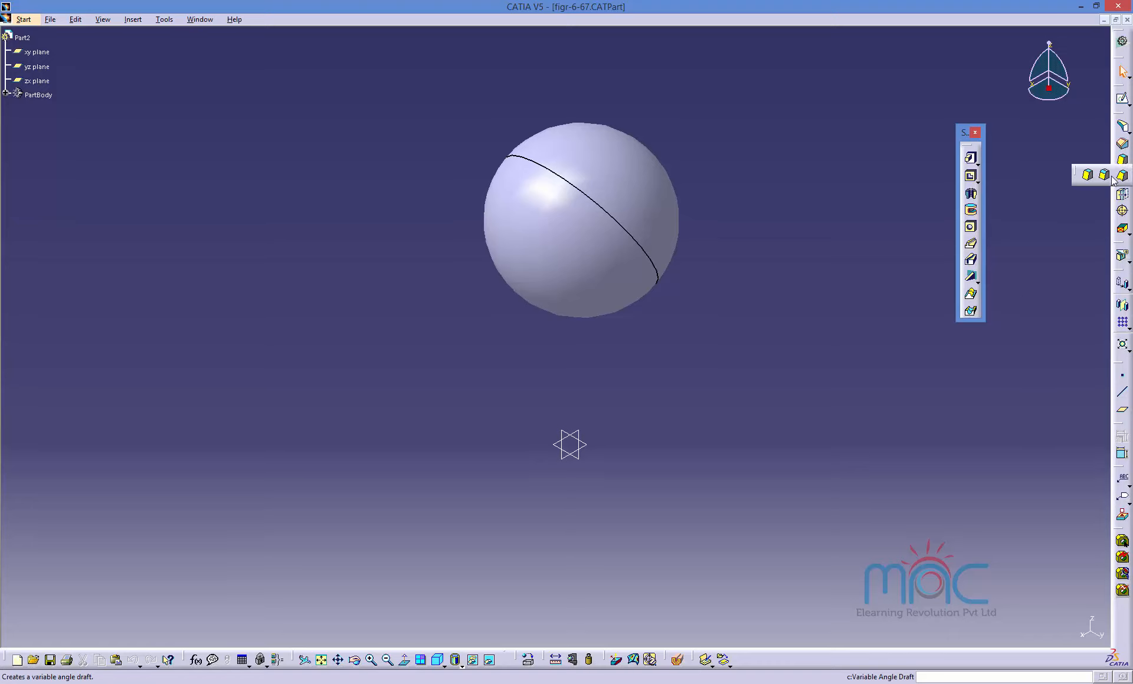
{"action": "left_click", "coordinate": [1105, 177]}
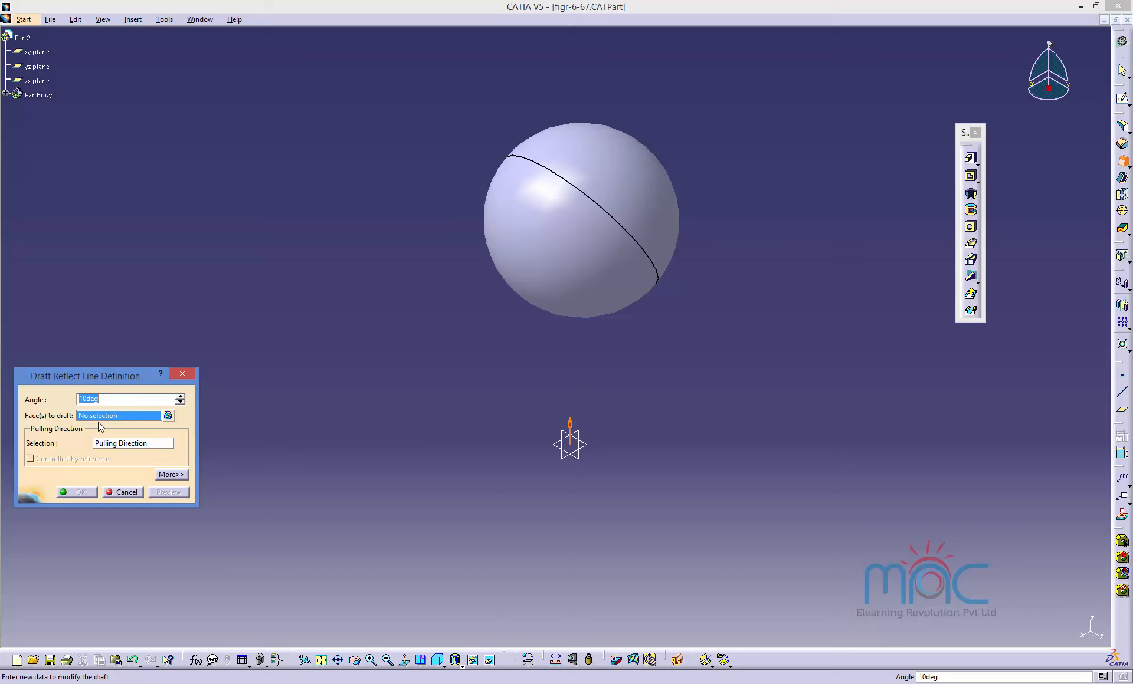
{"action": "left_click", "coordinate": [528, 224]}
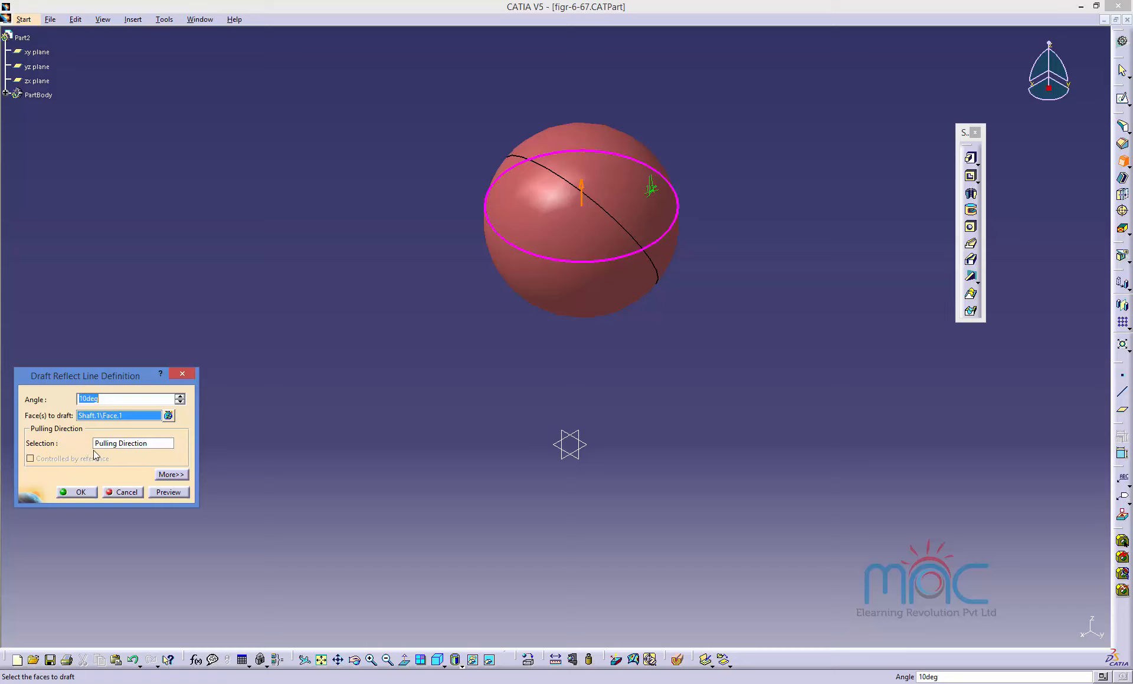
Set the xy plane as the limiting element and preview the reflect-line draft.
{"action": "left_click", "coordinate": [177, 475]}
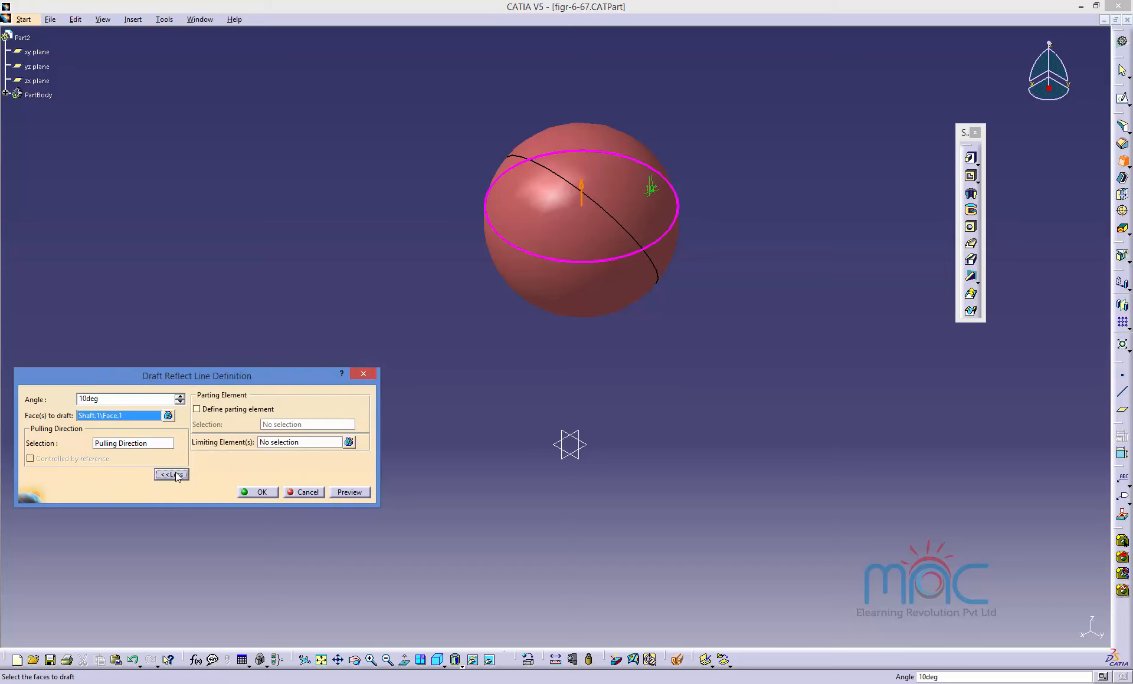
{"action": "left_click", "coordinate": [277, 443]}
{"action": "left_click", "coordinate": [592, 448]}
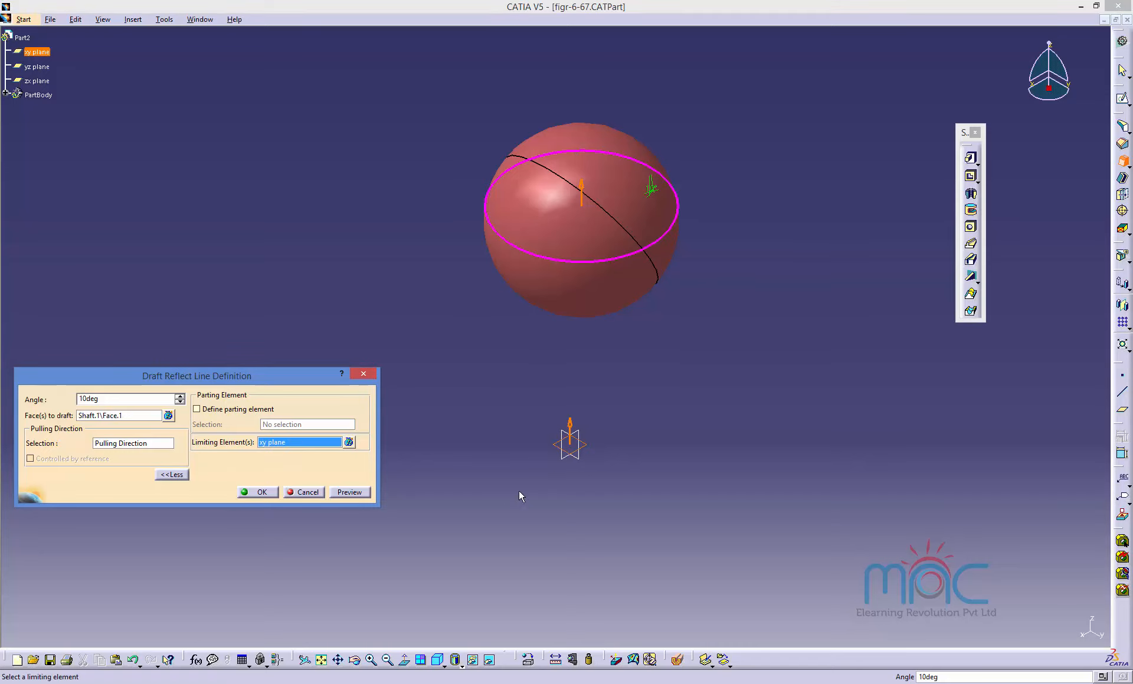
{"action": "left_click", "coordinate": [349, 492]}
{"action": "middle_click_drag", "start_coordinate": [514, 483], "coordinate": [508, 426]}
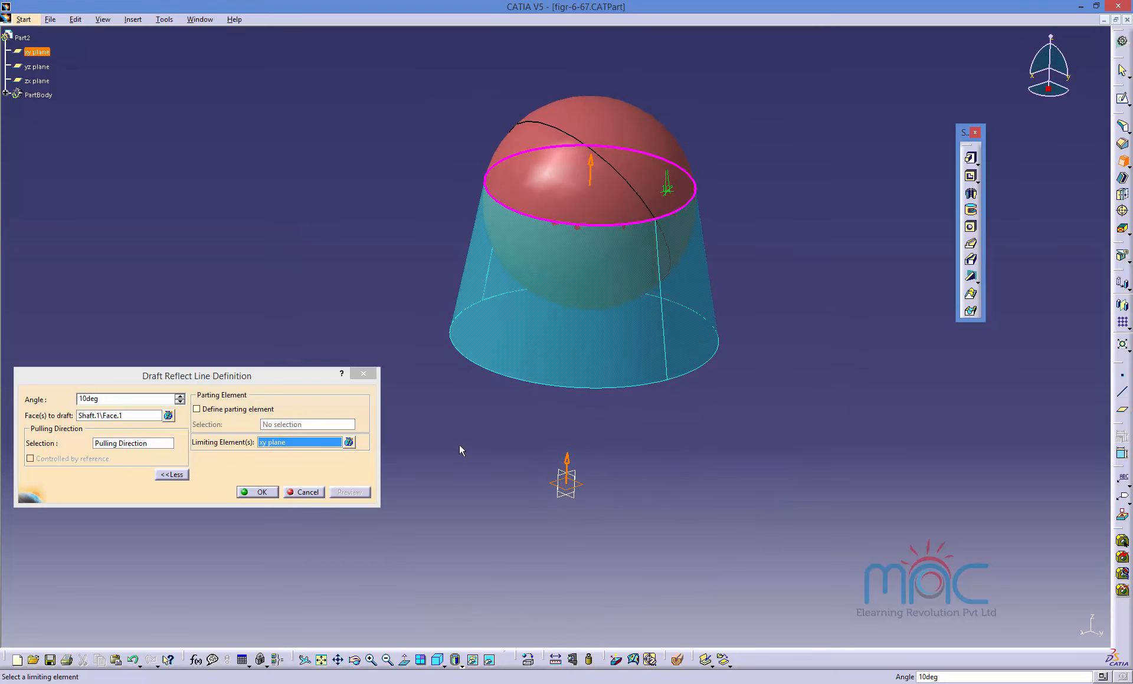
Clear the limiting element selection and preview the reflect-line draft again.
{"action": "left_click", "coordinate": [282, 449]}
{"action": "right_click", "coordinate": [279, 446]}
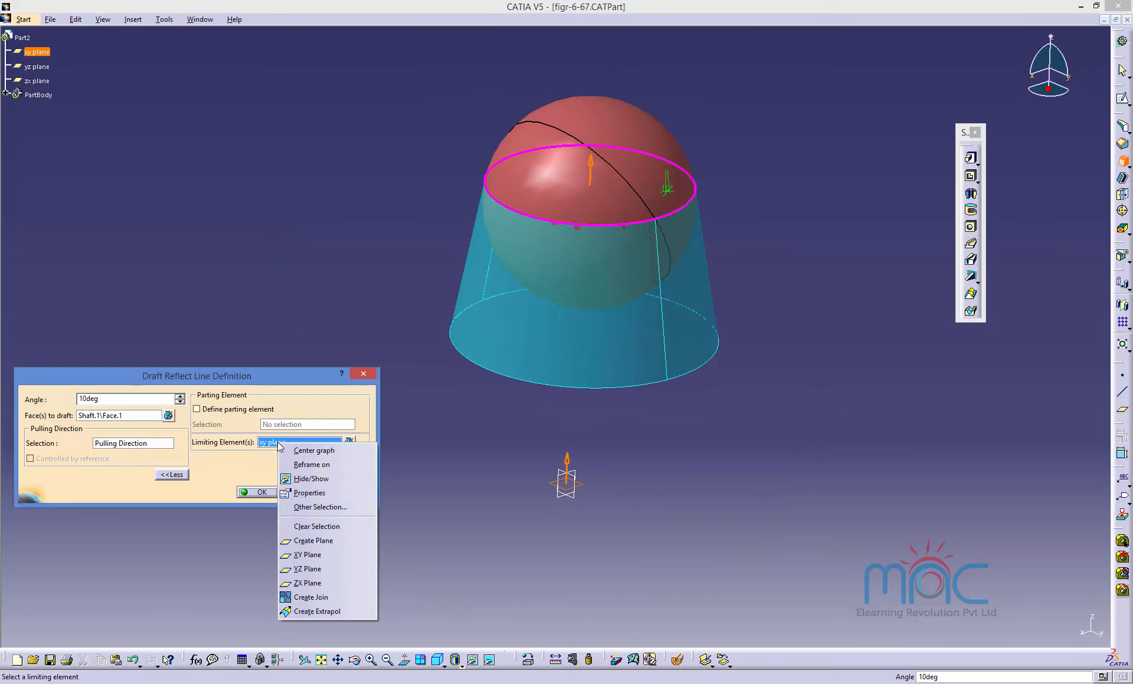
{"action": "left_click", "coordinate": [320, 527]}
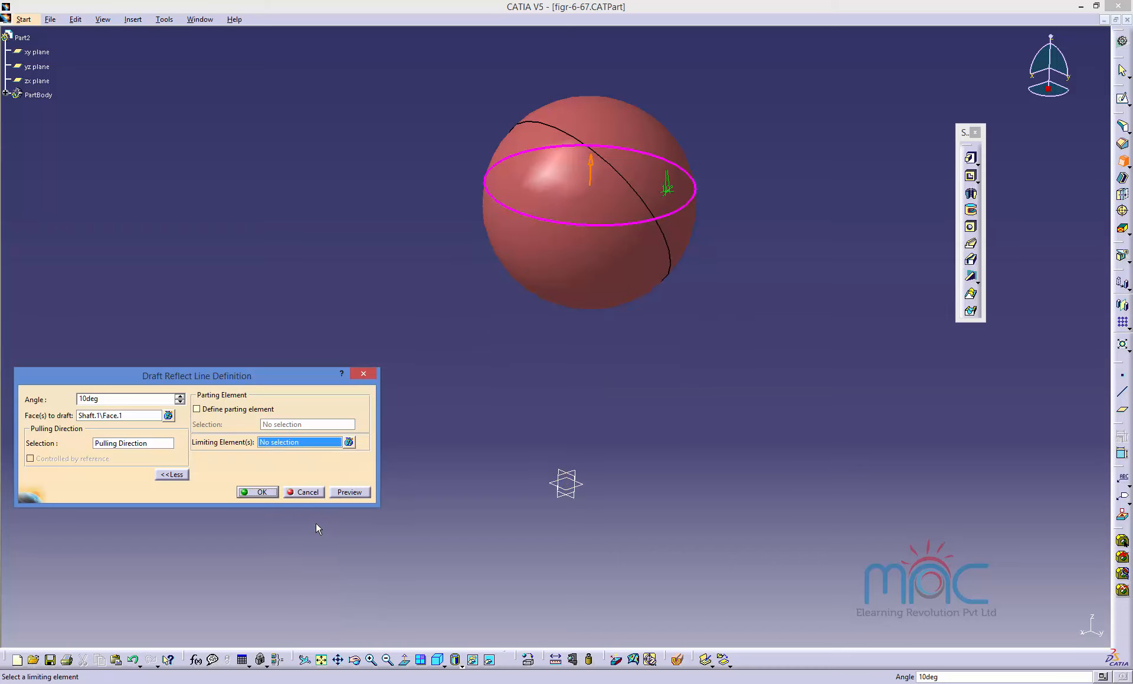
{"action": "left_click", "coordinate": [349, 492]}
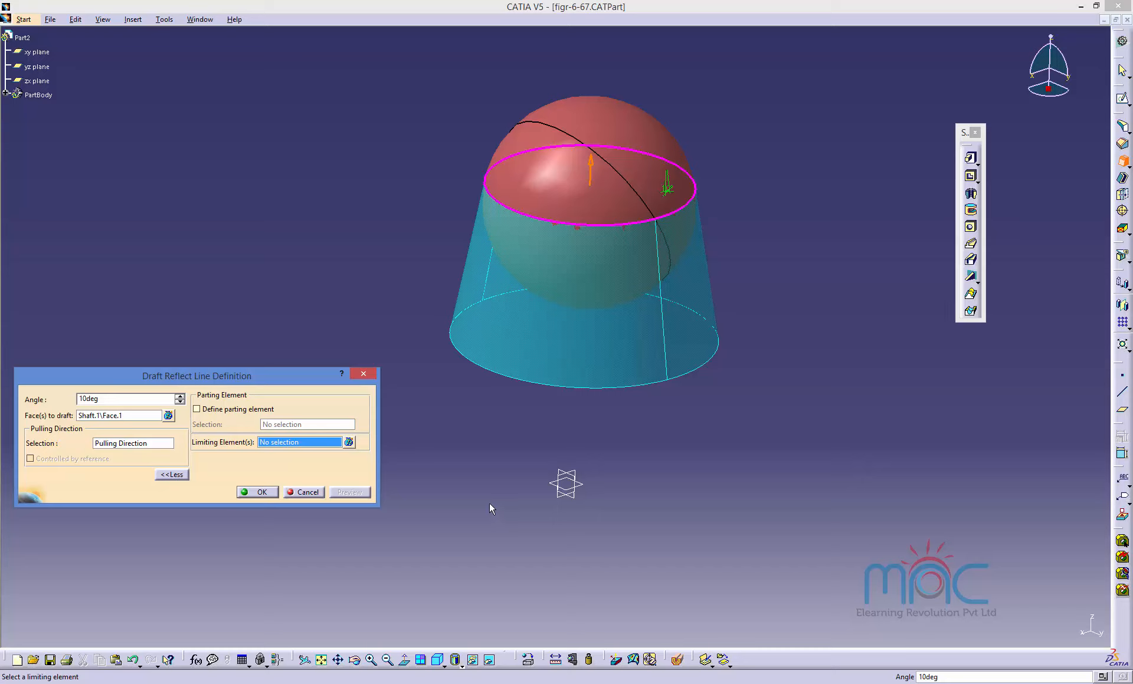
Set the pulling direction to the xy plane, then to the yz plane, and preview the reflect-line draft.
{"action": "left_click", "coordinate": [125, 447]}
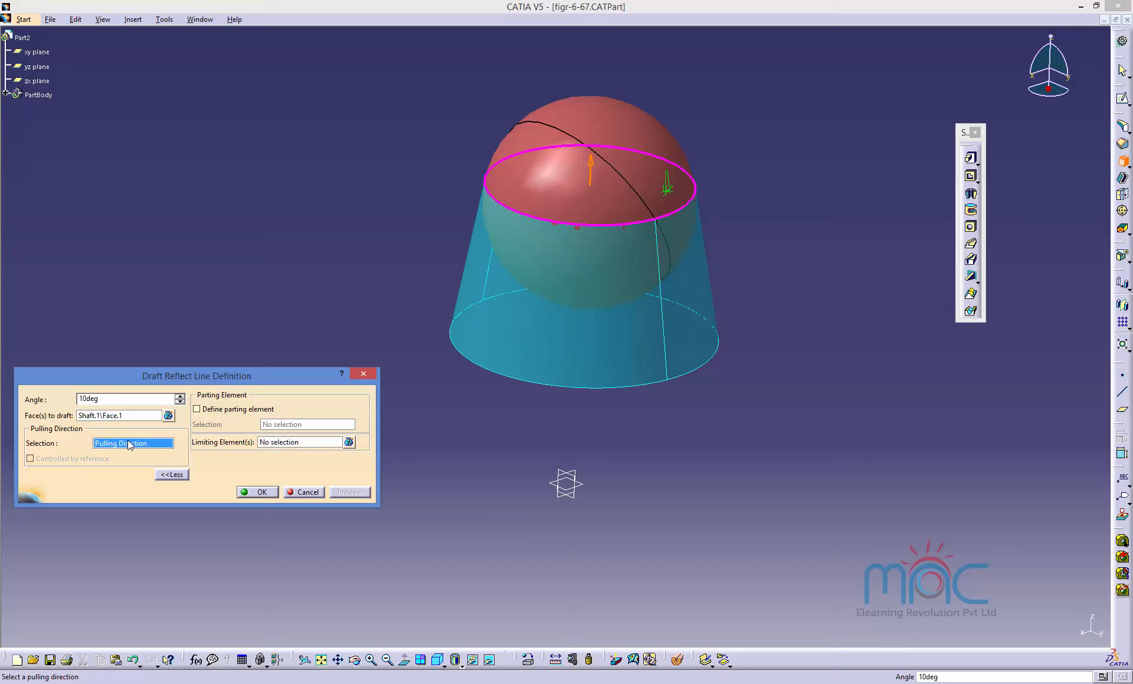
{"action": "left_click", "coordinate": [582, 486]}
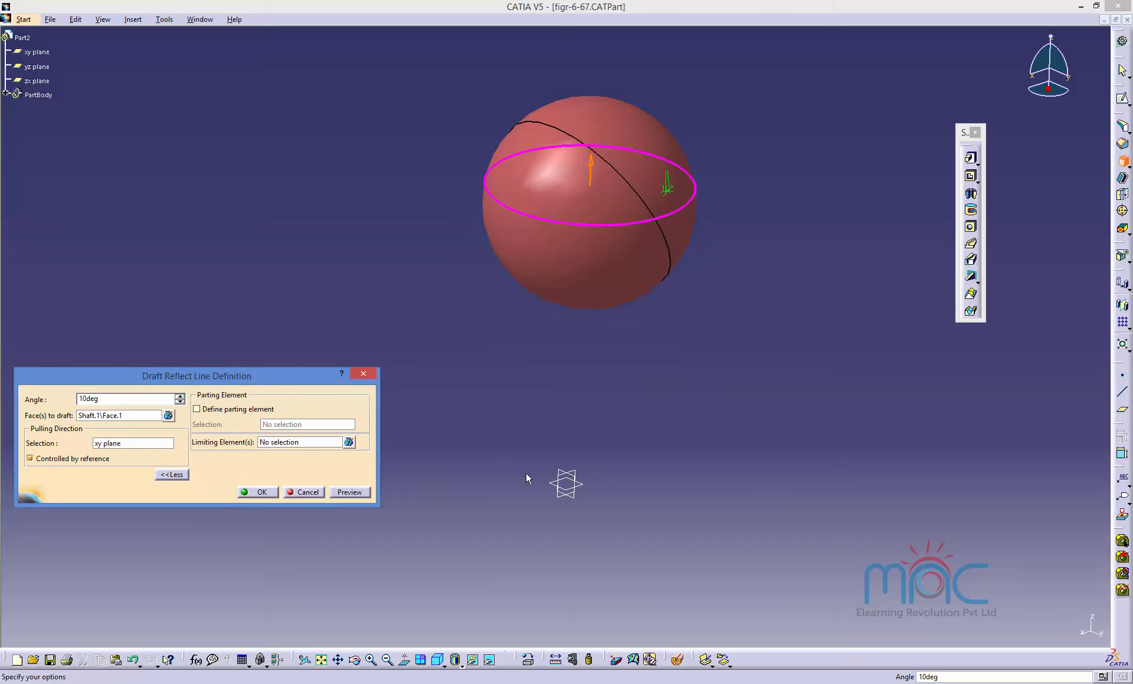
{"action": "left_click", "coordinate": [127, 442]}
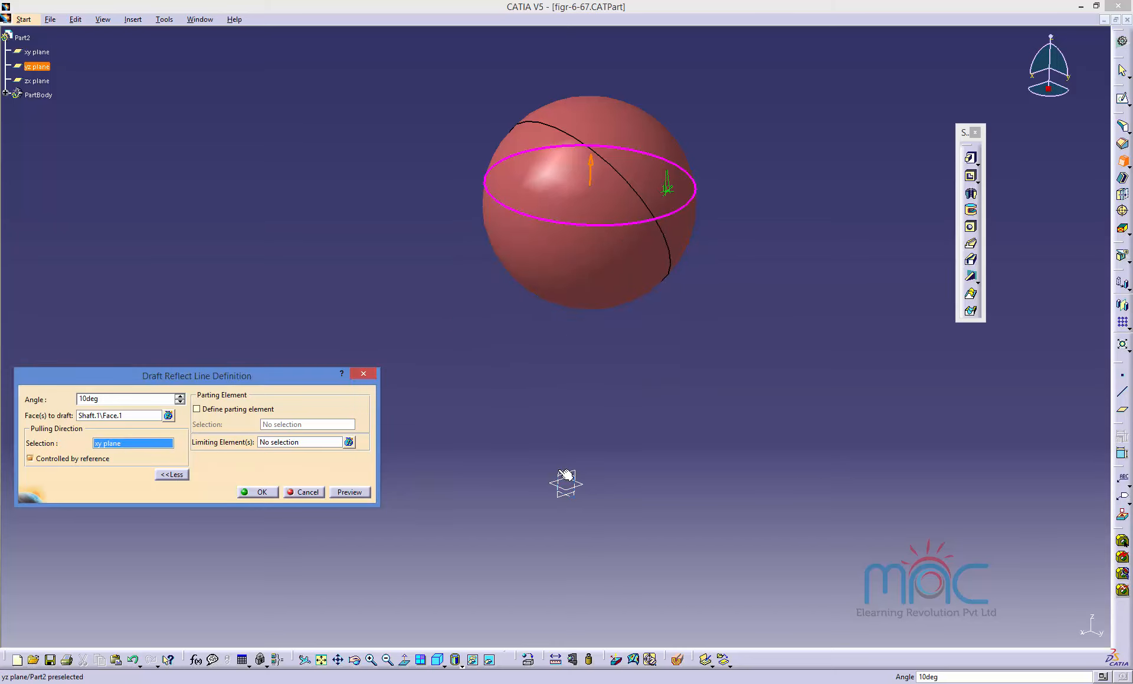
{"action": "left_click", "coordinate": [553, 472]}
{"action": "left_click", "coordinate": [349, 492]}
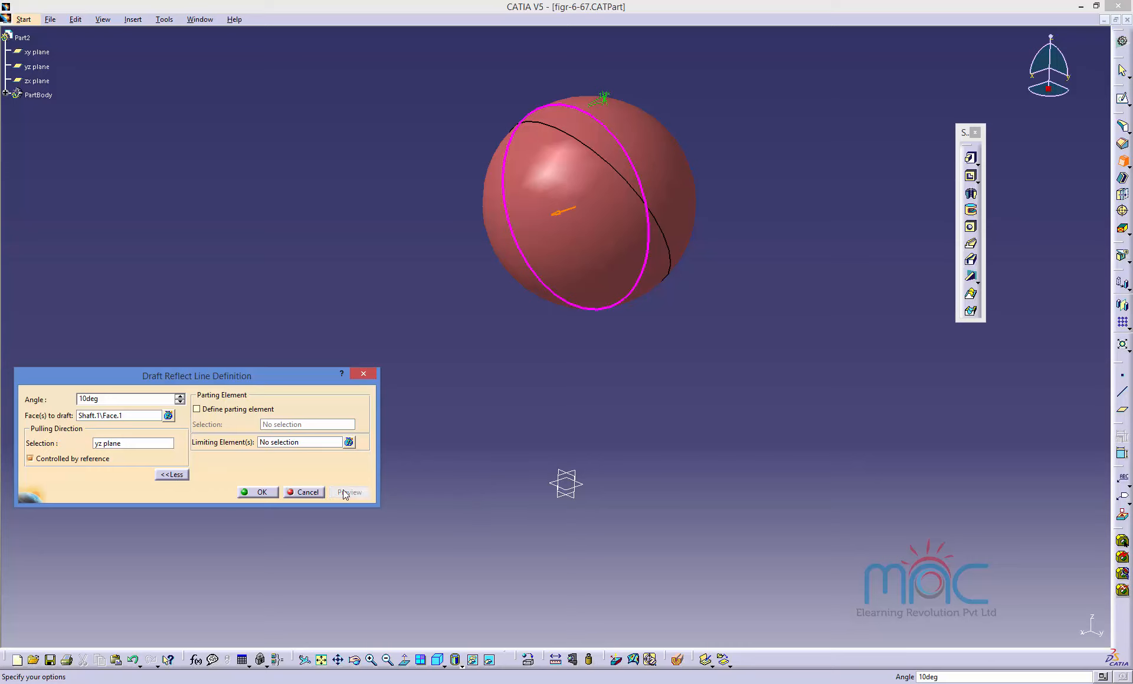
Set the pulling direction to the zx plane, preview the draft, and cancel the Draft Reflect Line command.
{"action": "left_click", "coordinate": [135, 444]}
{"action": "left_click", "coordinate": [566, 494]}
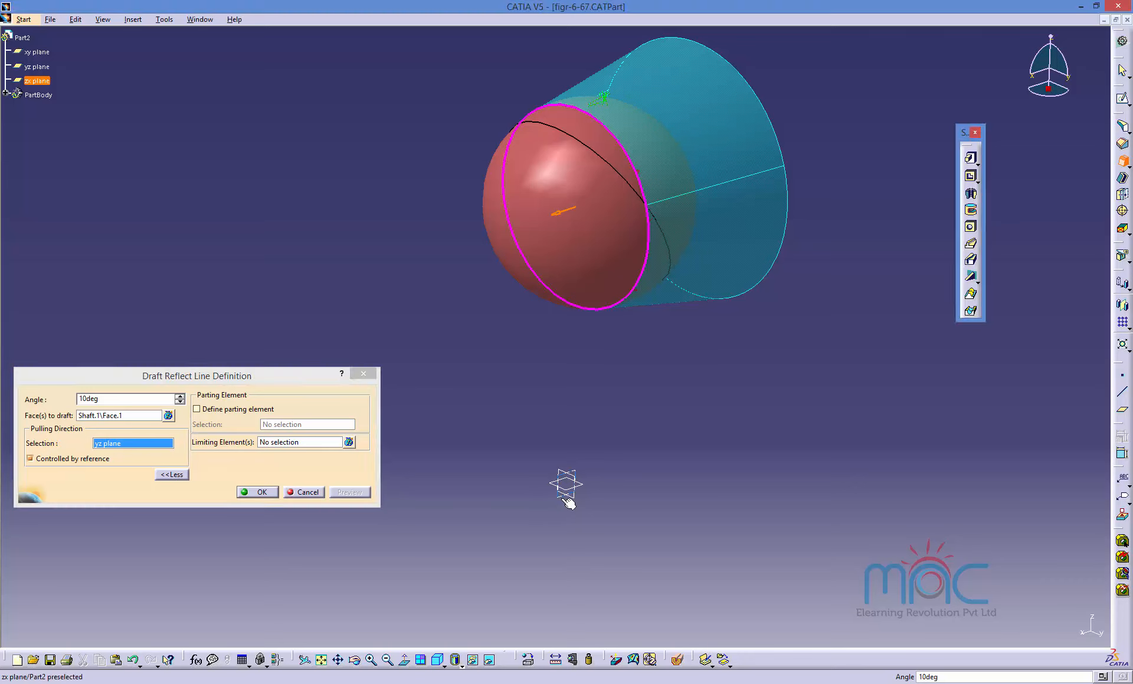
{"action": "left_click", "coordinate": [356, 493]}
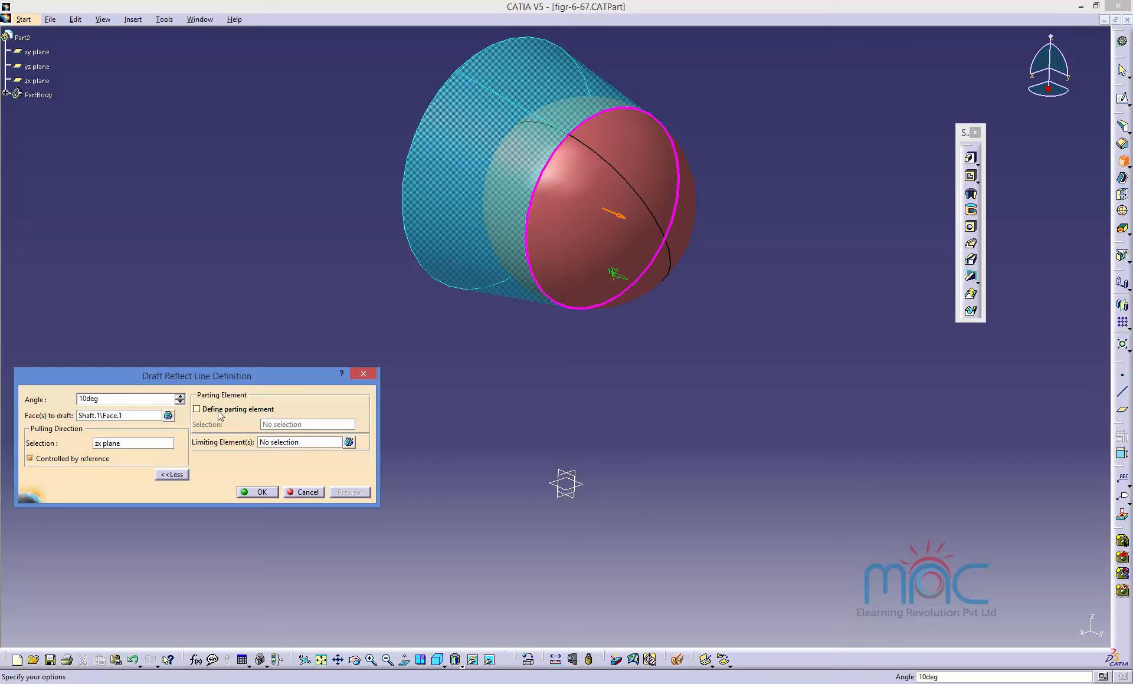
{"action": "left_click", "coordinate": [304, 493]}
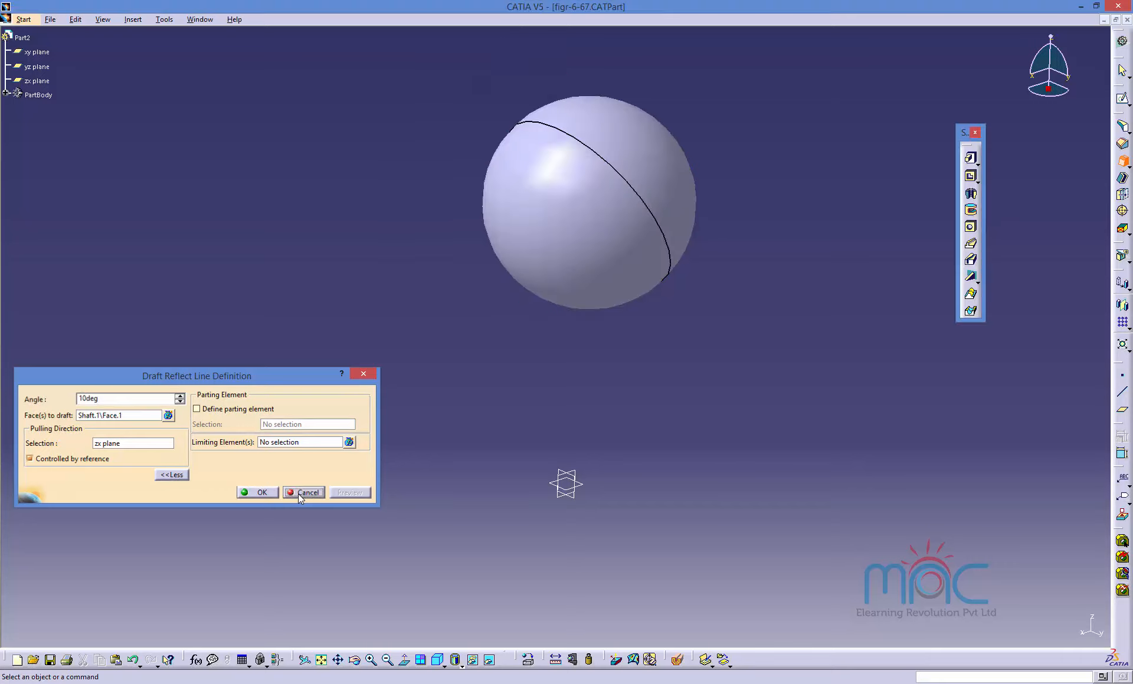
Open the part file figr-6-68.CATPart and dismiss the incident report.
{"action": "left_click", "coordinate": [197, 19]}
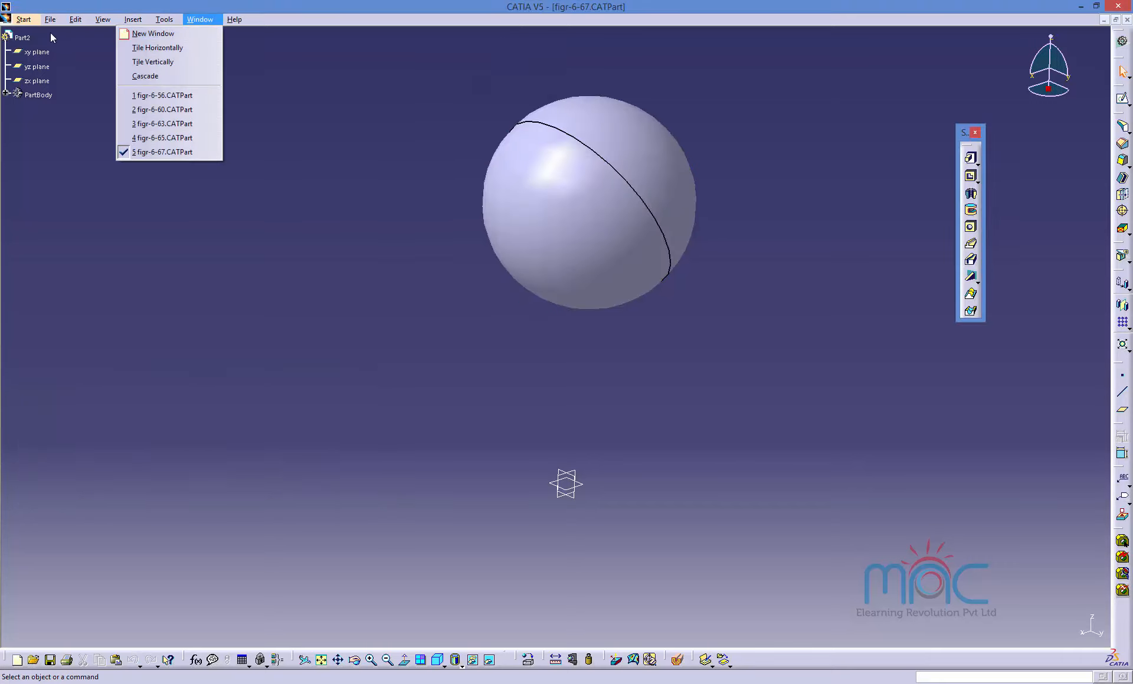
{"action": "mouse_move", "coordinate": [51, 19]}
{"action": "left_click", "coordinate": [39, 62]}
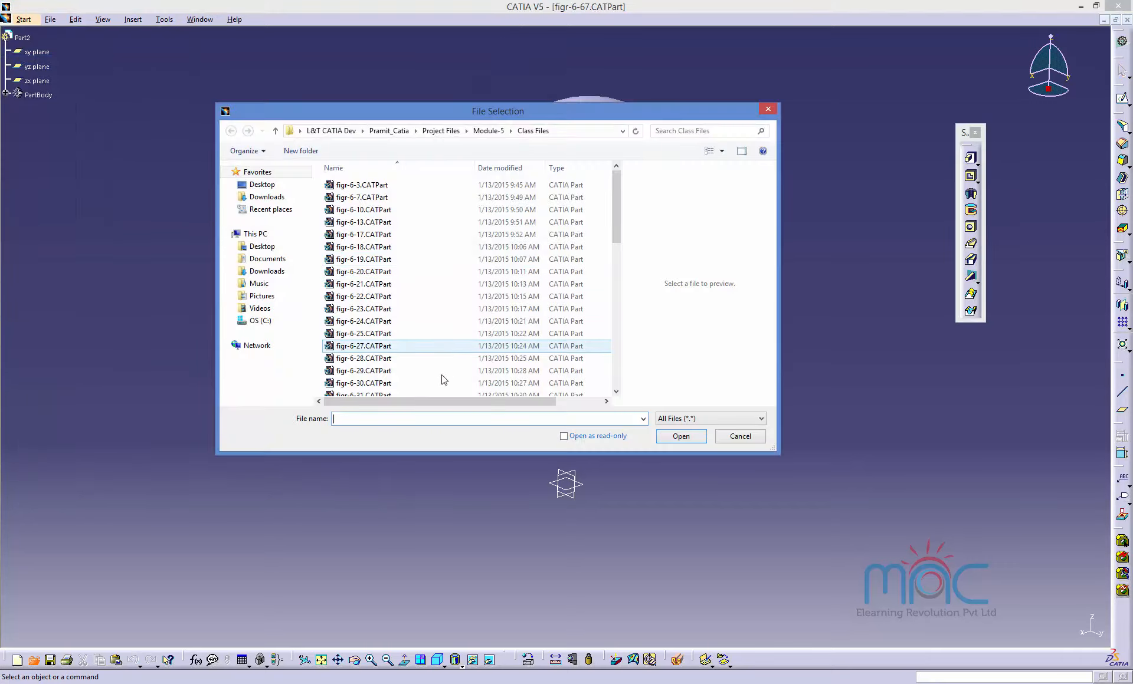
{"action": "left_click", "coordinate": [392, 382]}
{"action": "scroll", "coordinate": [391, 381], "scroll_direction": "down", "scroll_amount": 6}
{"action": "scroll", "coordinate": [391, 382], "scroll_direction": "down", "scroll_amount": 4}
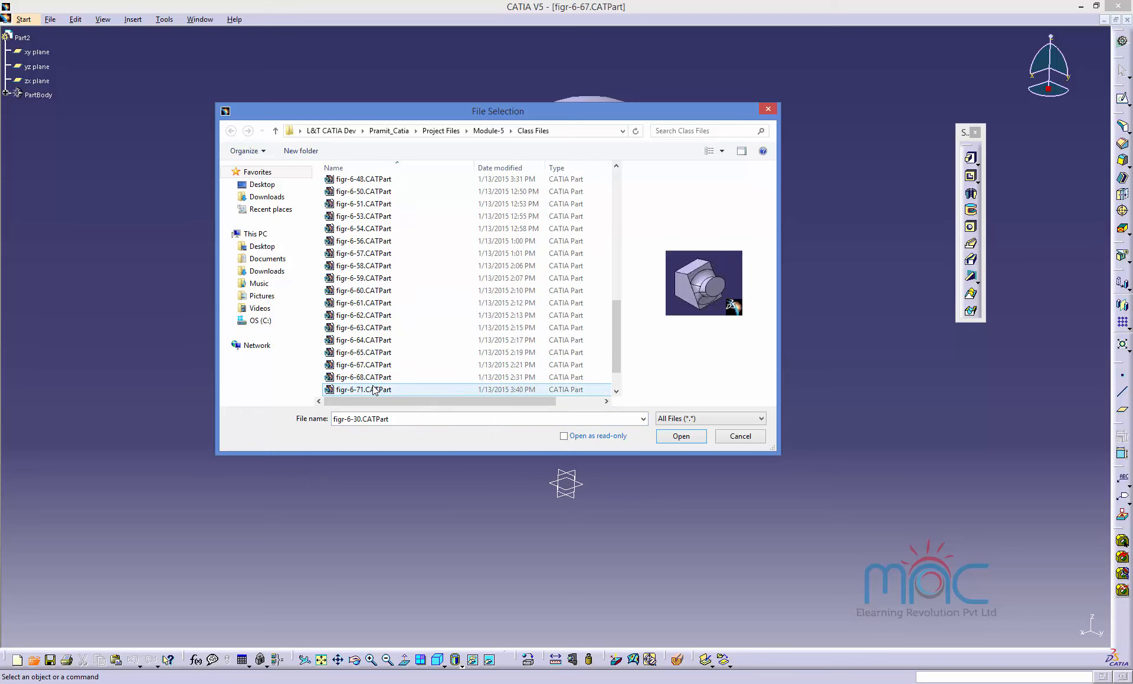
{"action": "left_click", "coordinate": [362, 341]}
{"action": "left_click", "coordinate": [362, 353]}
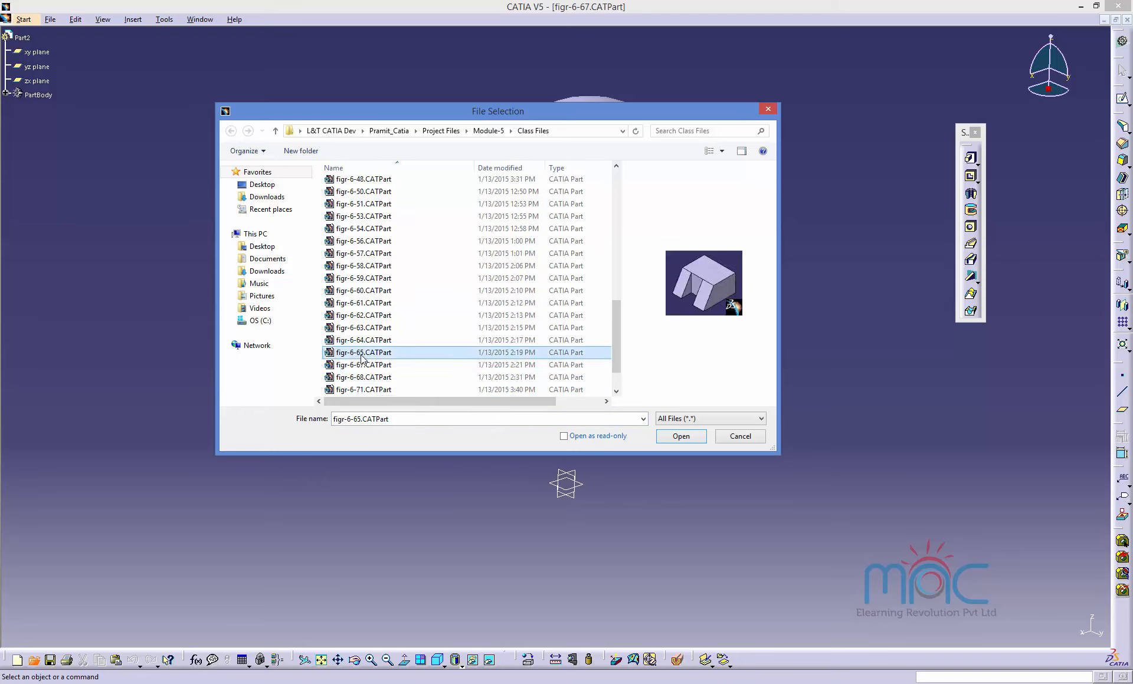
{"action": "left_click", "coordinate": [363, 365]}
{"action": "left_click", "coordinate": [361, 377]}
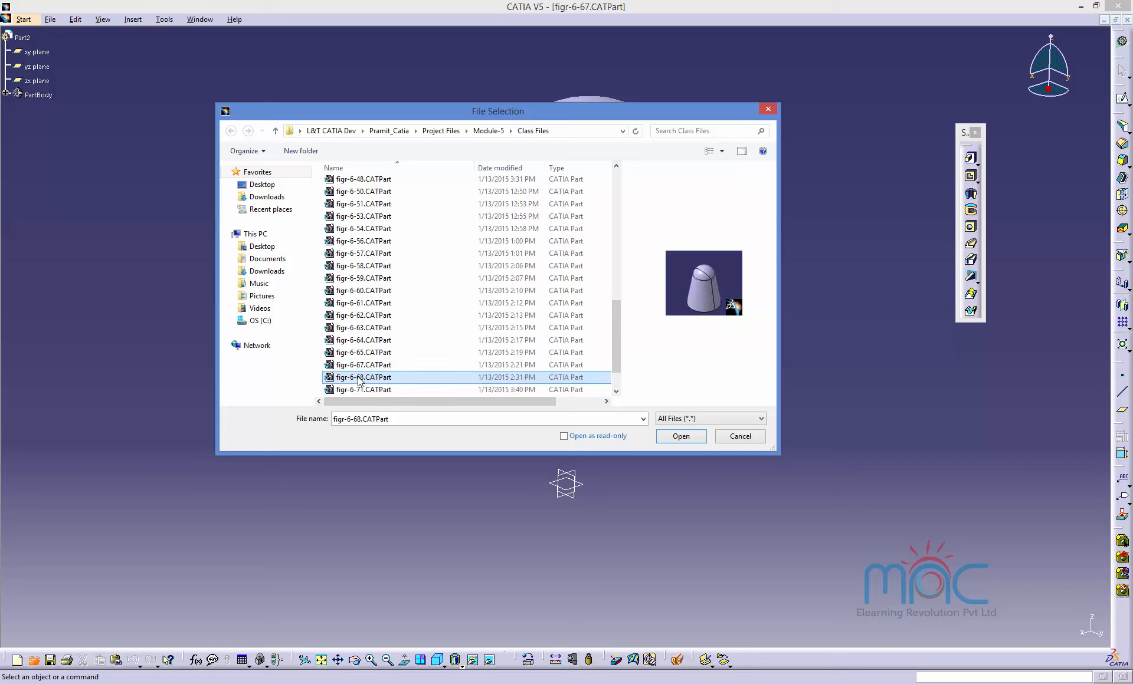
{"action": "double_click", "coordinate": [361, 377]}
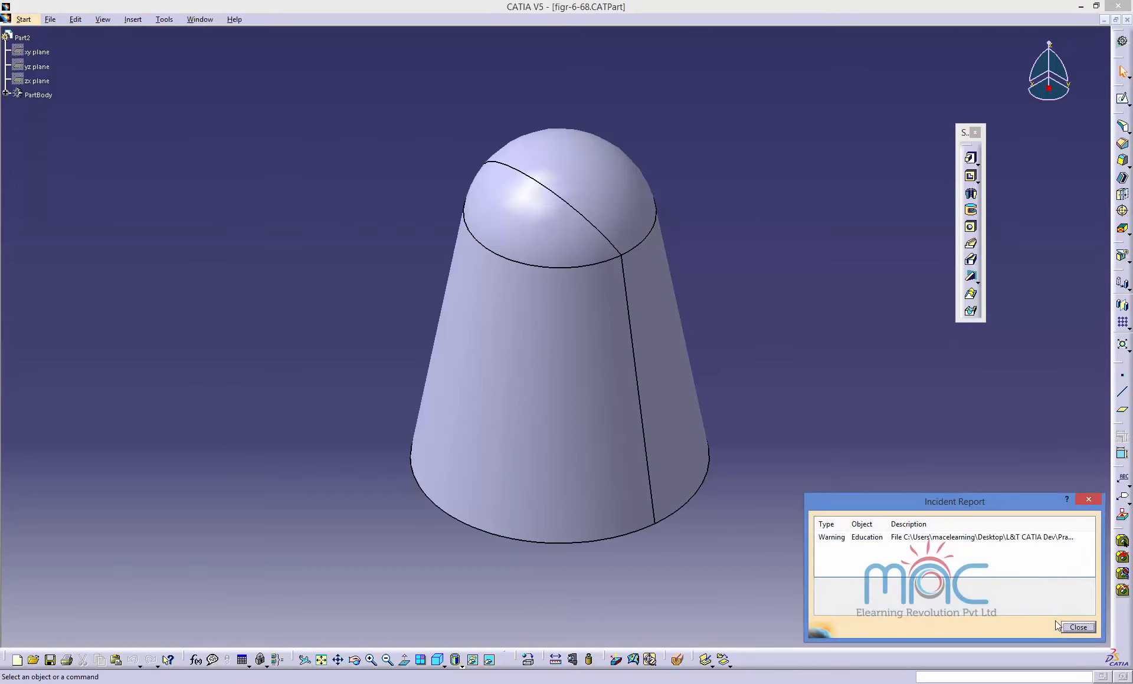
{"action": "left_click", "coordinate": [1071, 625]}
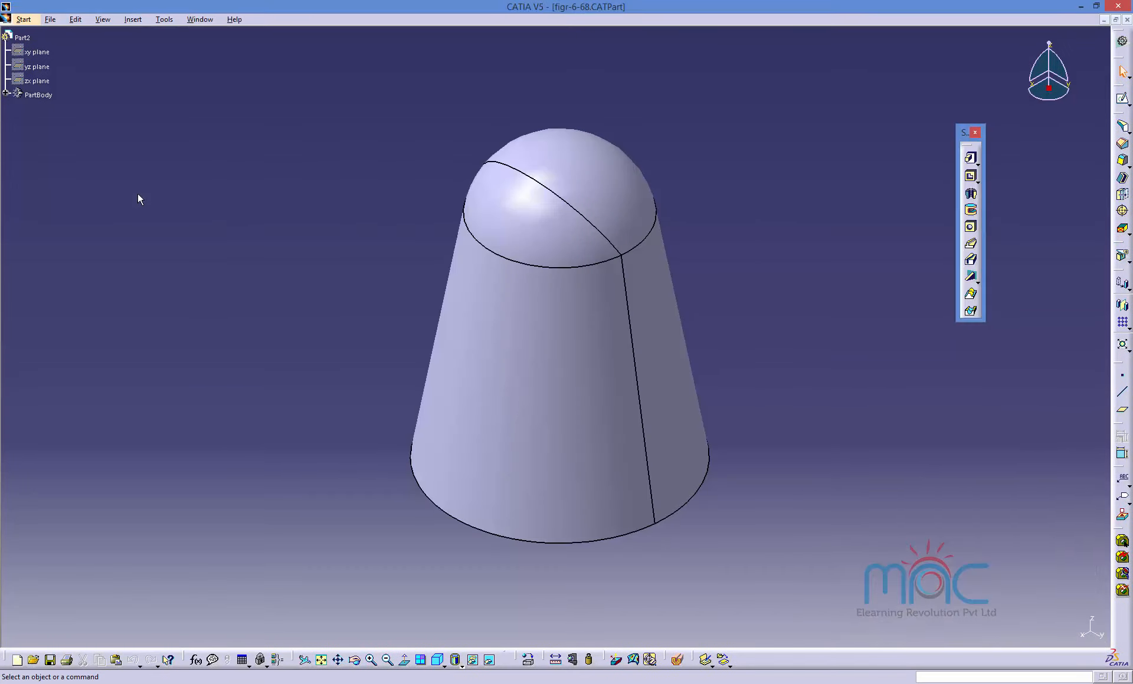
Show the xy, yz and zx reference planes in the part.
{"action": "left_click", "coordinate": [28, 81], "text": "shift"}
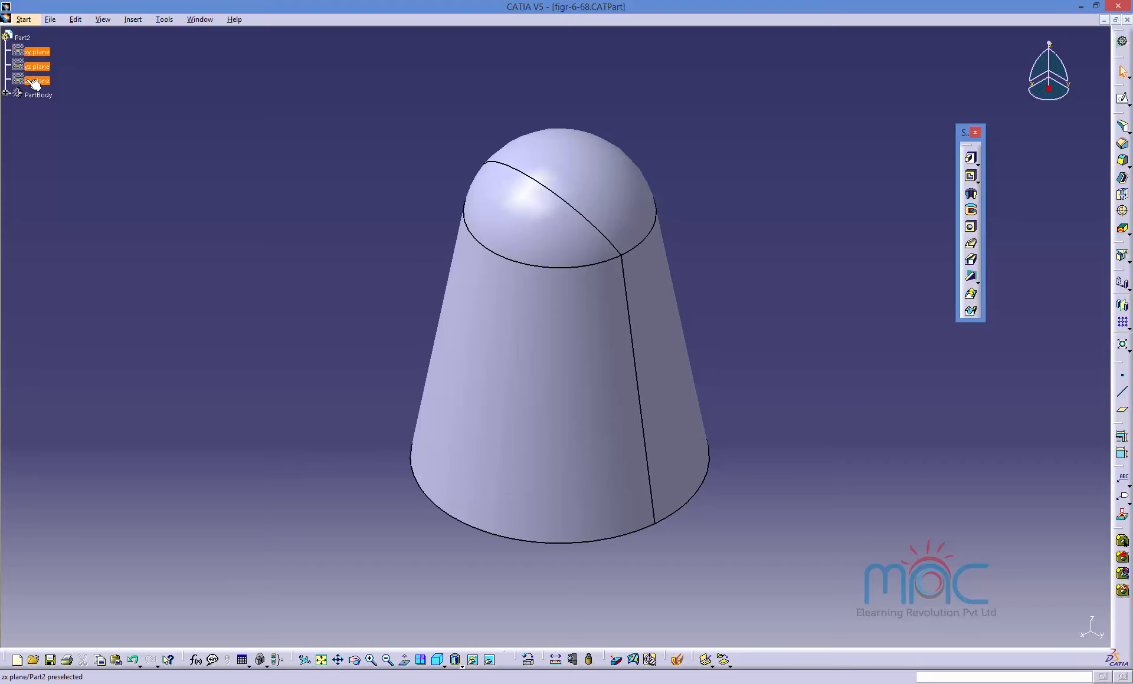
{"action": "right_click", "coordinate": [27, 81]}
{"action": "left_click", "coordinate": [63, 117]}
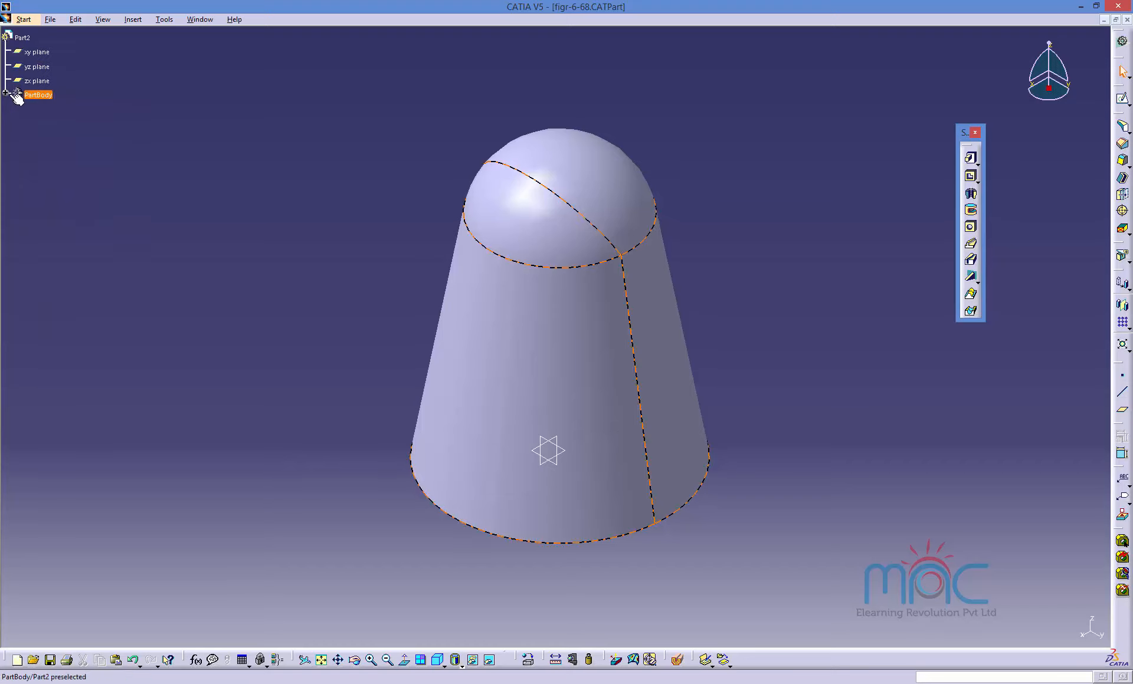
Expand the part body and open Draft.1 for editing to review its face to draft and parting element.
{"action": "left_click", "coordinate": [5, 92]}
{"action": "double_click", "coordinate": [45, 136]}
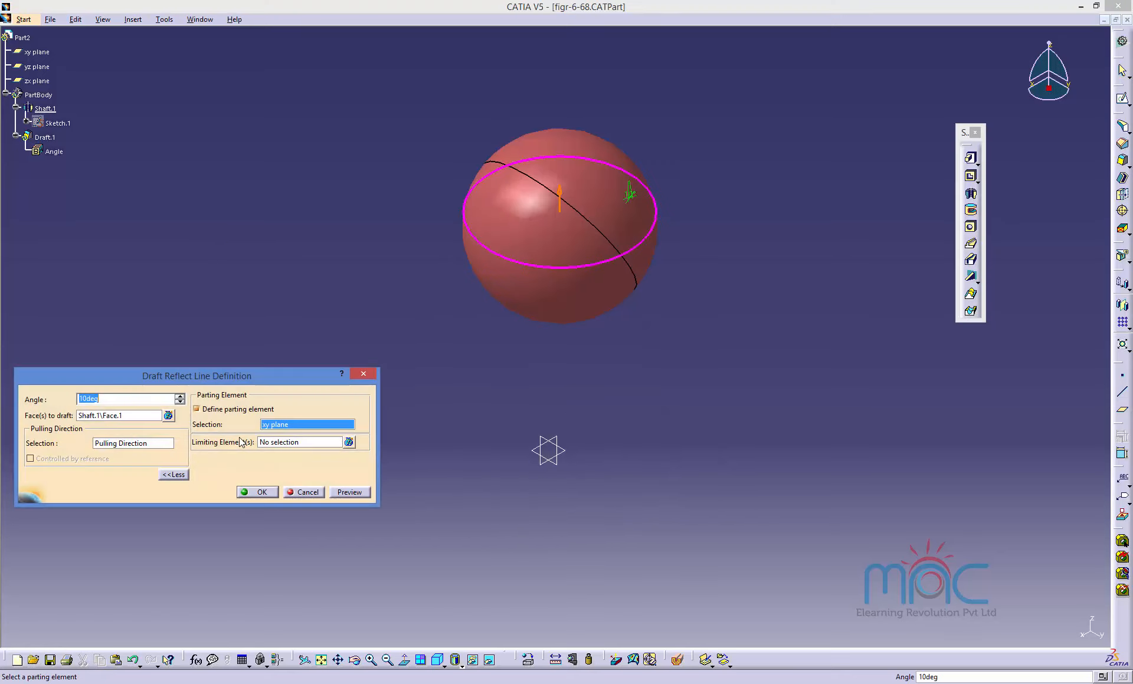
{"action": "left_click", "coordinate": [107, 415]}
{"action": "left_click", "coordinate": [437, 526]}
{"action": "middle_click_drag", "start_coordinate": [438, 527], "coordinate": [501, 429]}
{"action": "left_click", "coordinate": [287, 425]}
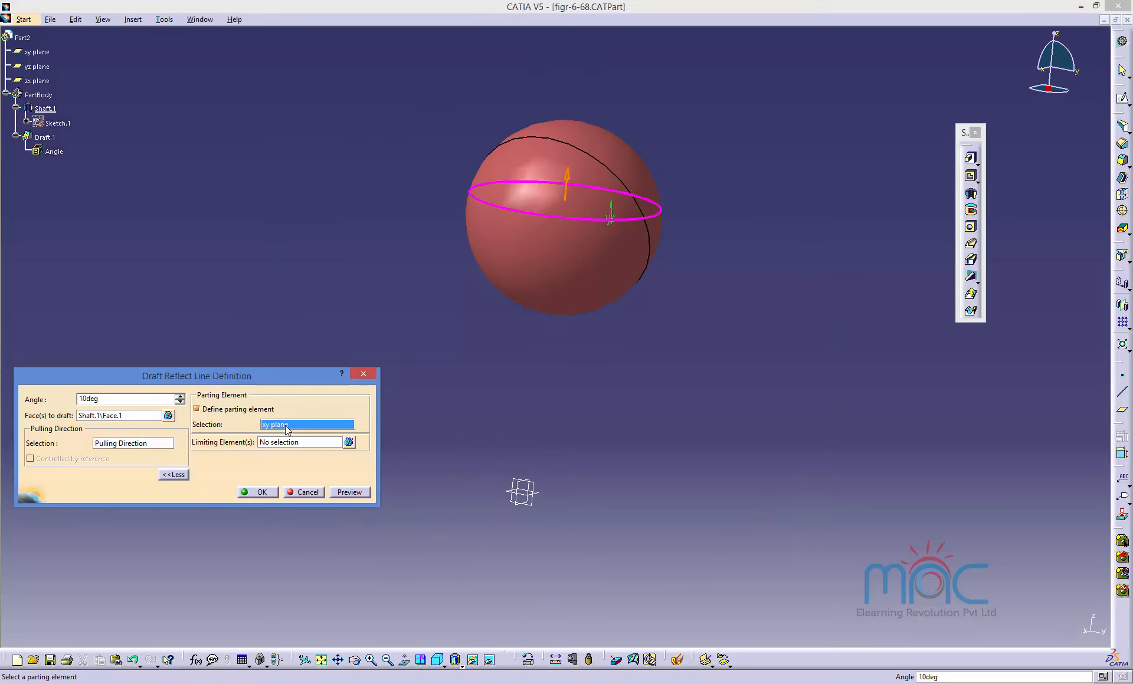